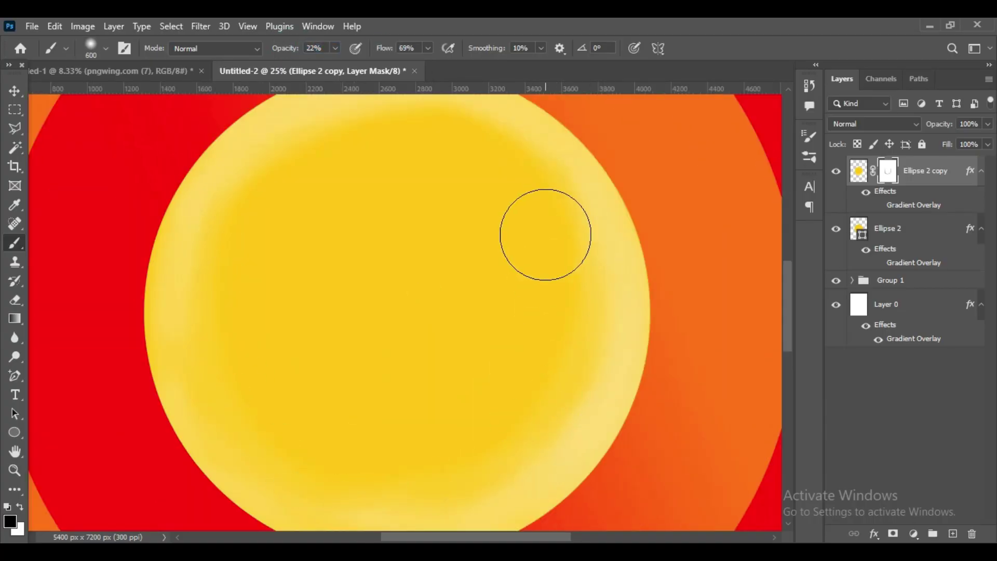
Soften the yellow circle's edge and fade Ellipse 3 so its right side turns orange
left_click_drag(545, 235, 275, 209)
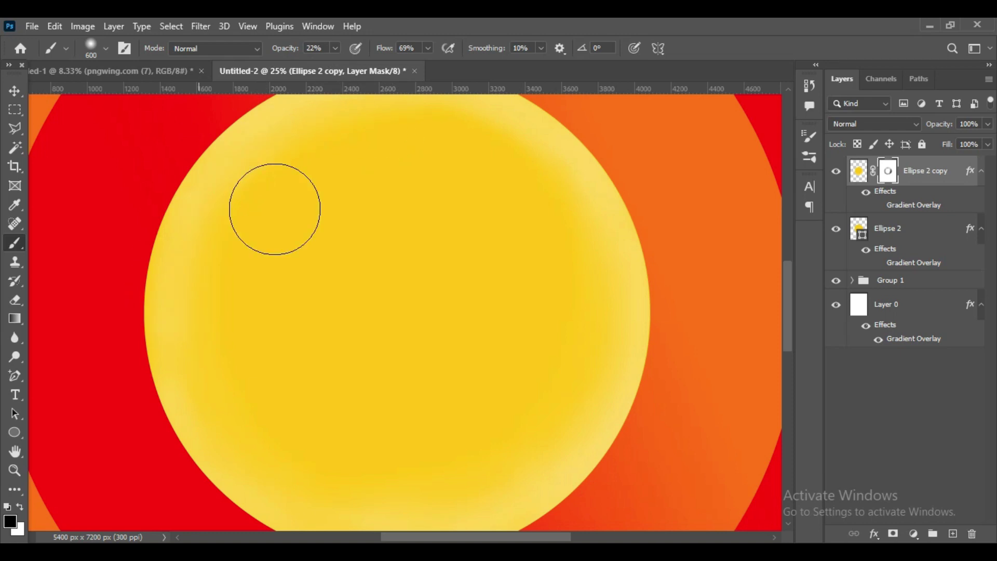
key("v")
key("ctrl+minus")
left_click_drag(952, 125, 950, 127)
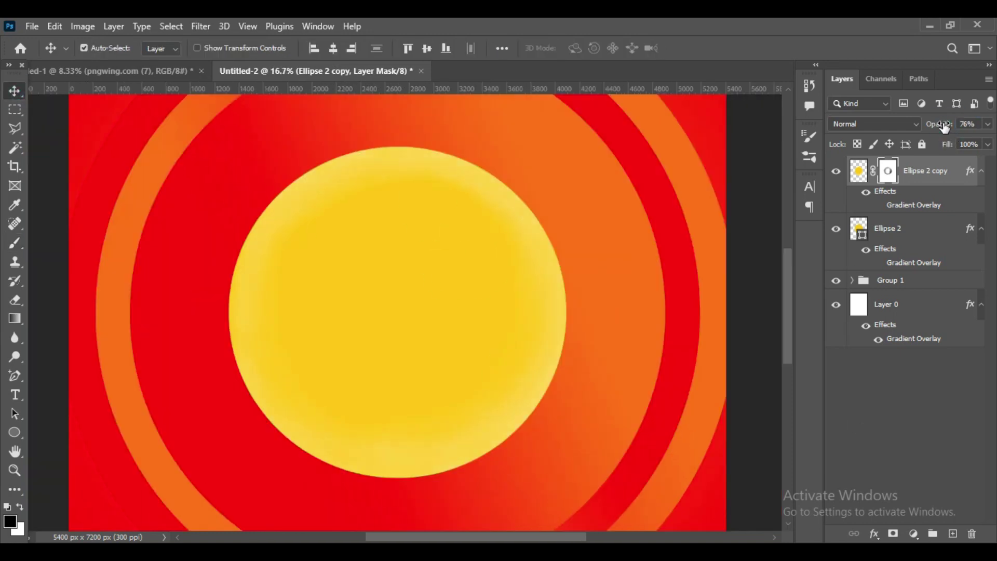
left_click_drag(226, 325, 478, 278)
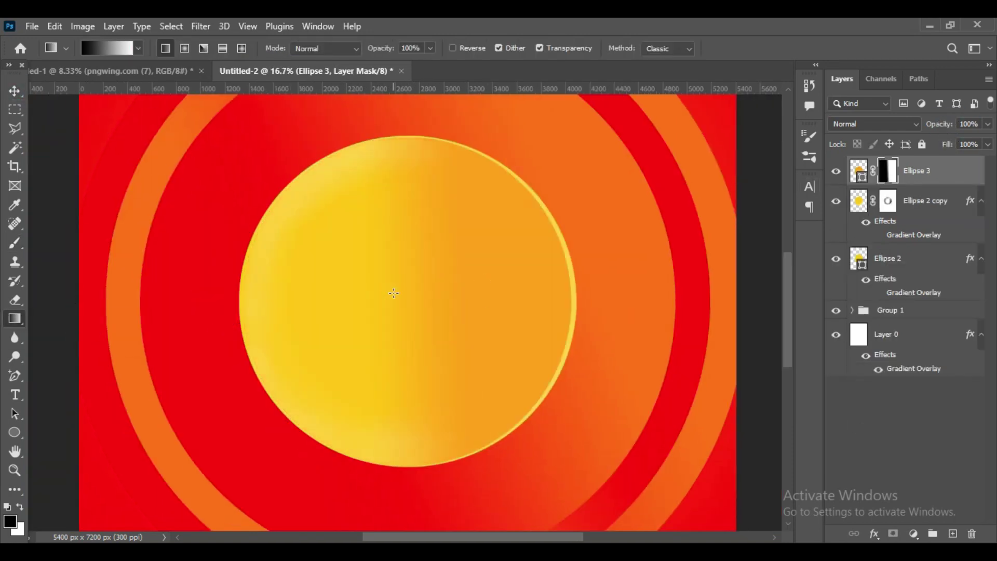
left_click(394, 292, "alt")
key("v")
left_click(859, 170)
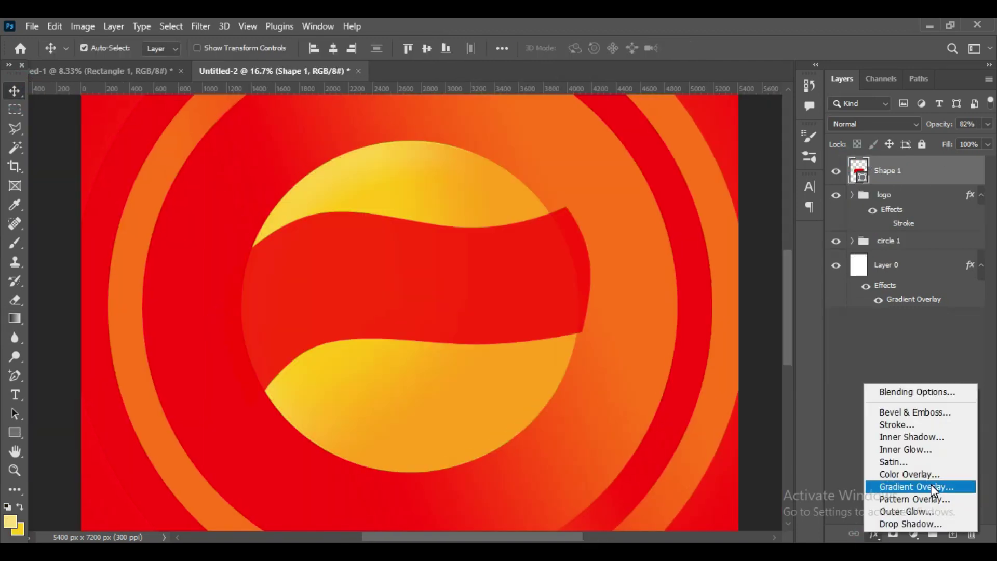
Give the red banner a drop shadow with higher opacity and tightened distance and spread
left_click(913, 524)
left_click_drag(580, 168, 645, 169)
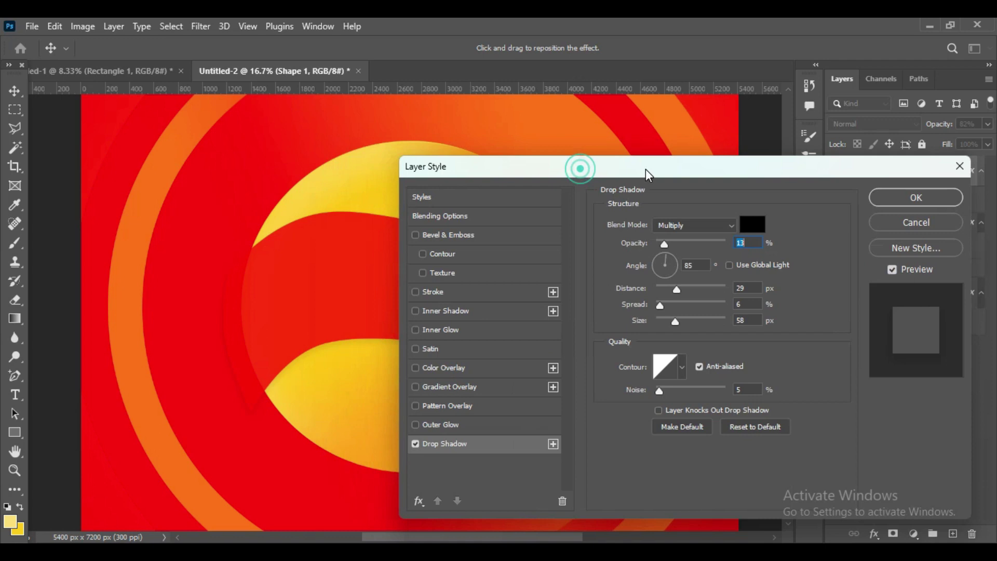
left_click_drag(664, 243, 716, 244)
left_click_drag(676, 289, 685, 289)
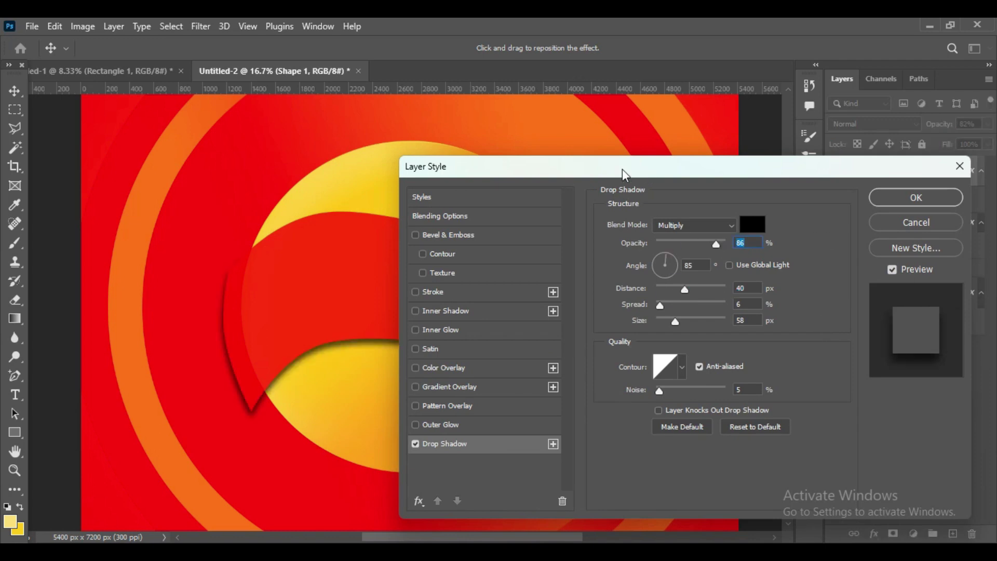
left_click_drag(621, 170, 807, 192)
left_click_drag(870, 311, 883, 327)
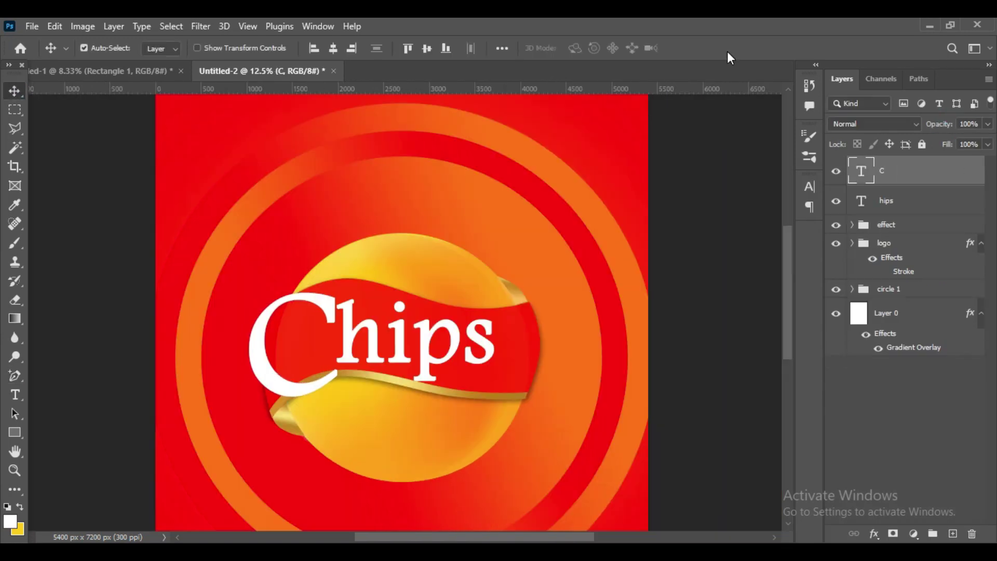
Apply a drop shadow to the 'C' letter of the Chips text
left_click(873, 534)
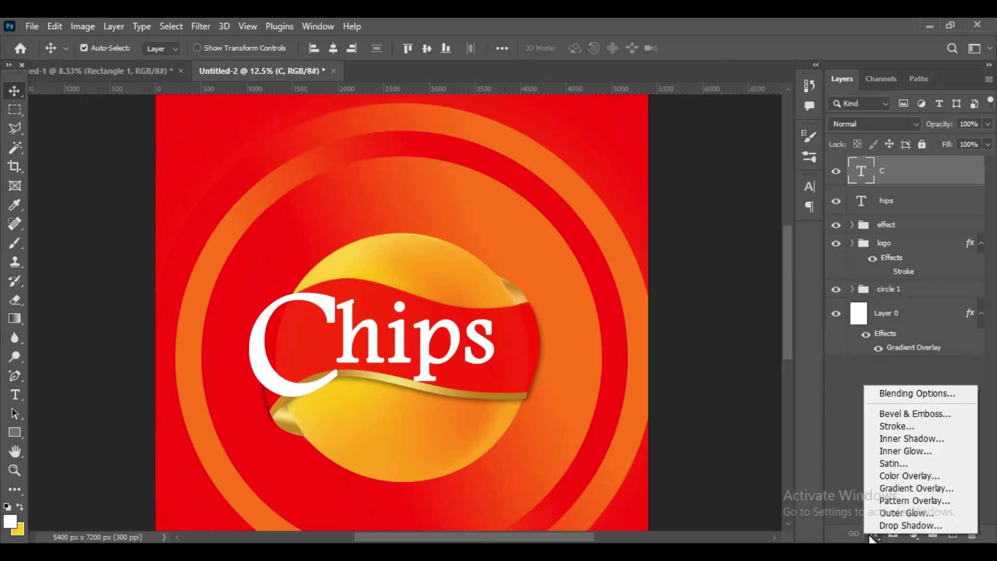
left_click(911, 438)
left_click(910, 525)
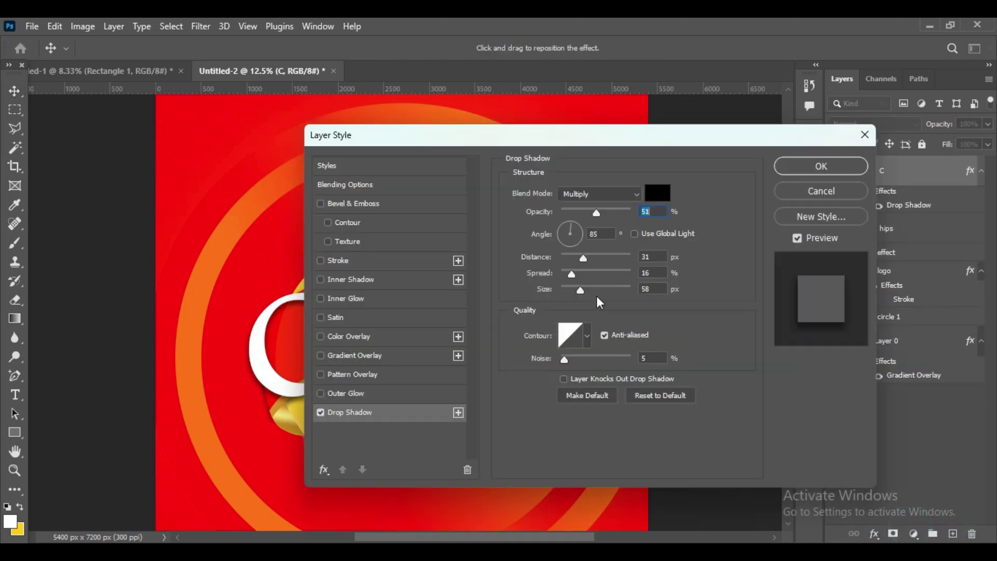
left_click(819, 168)
Enlarge the 'hips' text with Free Transform
left_click(487, 347)
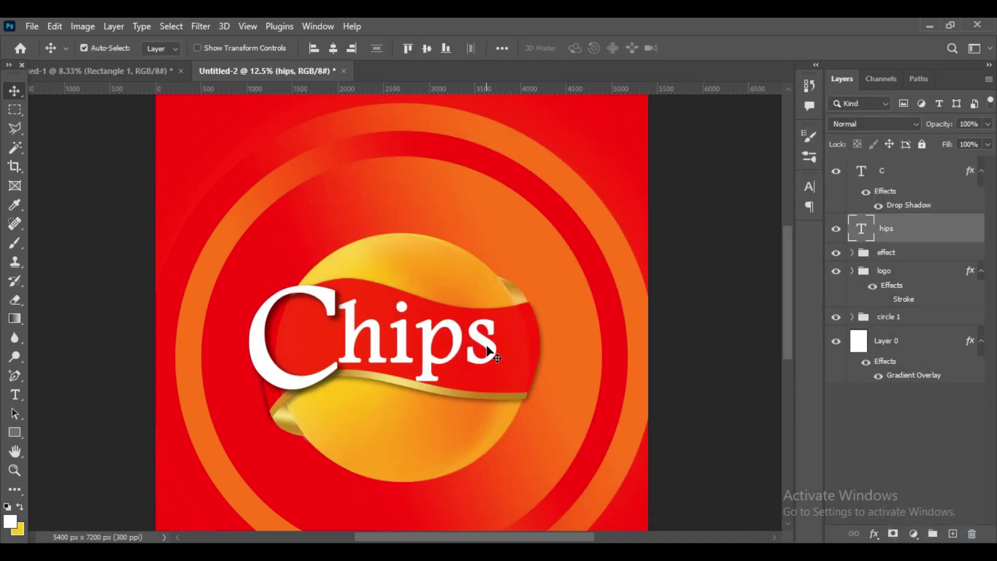
key("ctrl+t")
left_click_drag(506, 285, 519, 280)
key("Return")
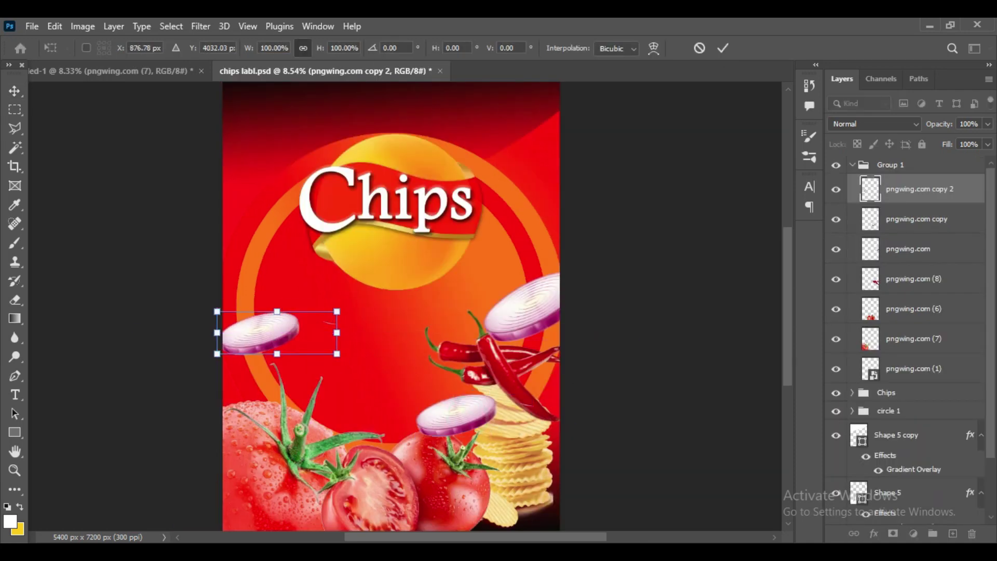
Rotate and reposition the onion slice on the label
left_click_drag(342, 363, 260, 361)
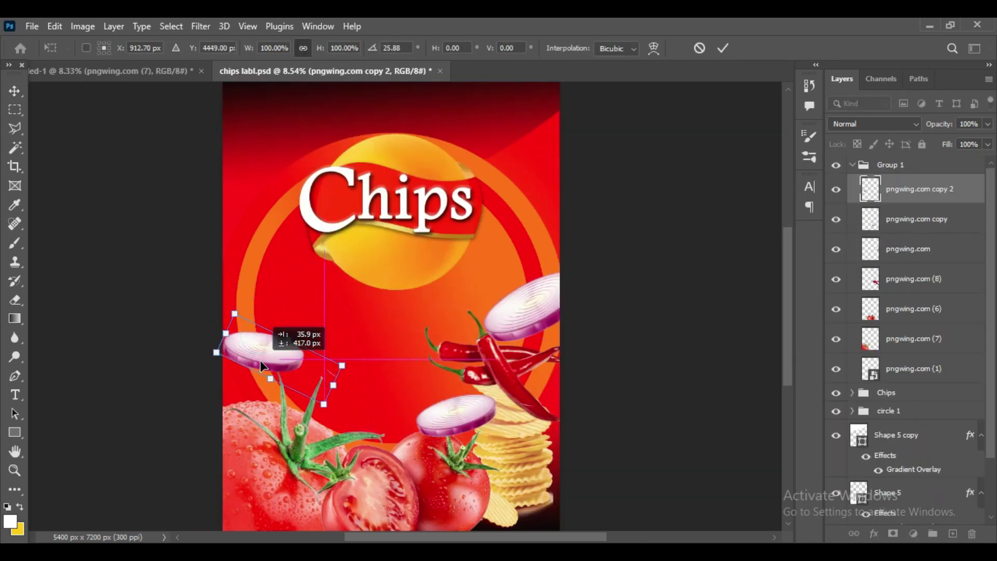
key("Return")
left_click(200, 26)
left_click(415, 271)
Apply a 41-px motion blur, then create the 5400×7200 px document and add a Gradient Overlay
left_click_drag(401, 349, 411, 353)
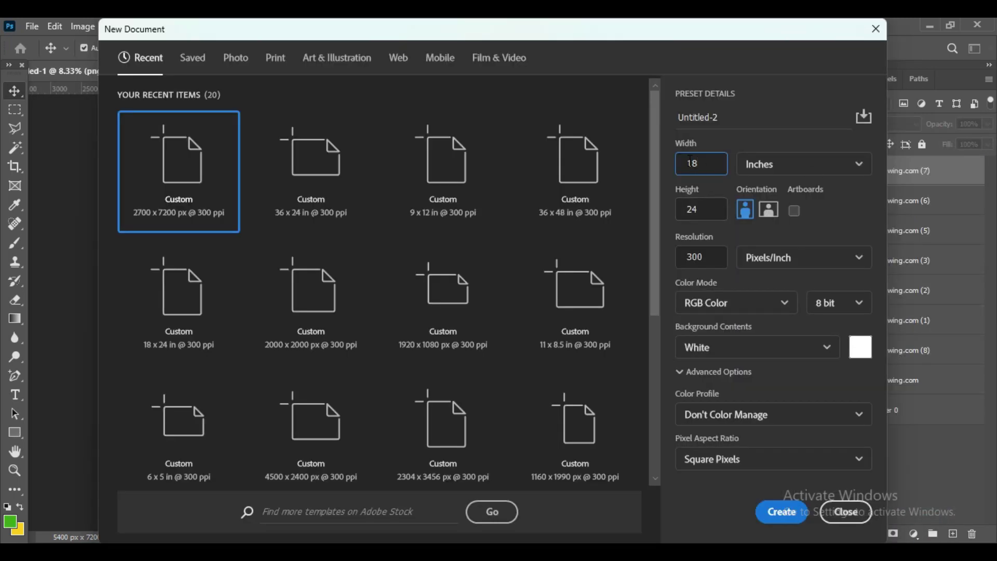
left_click(781, 512)
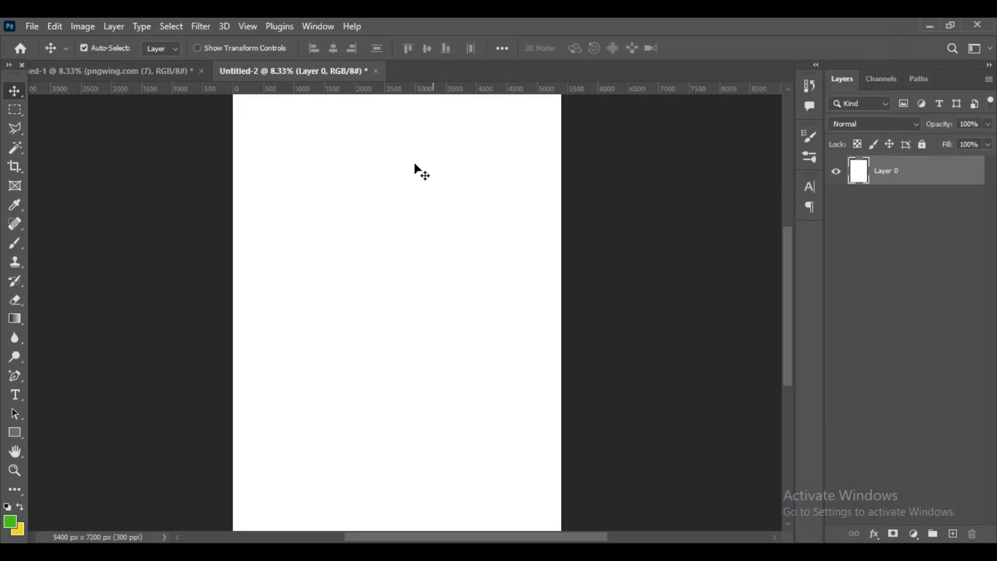
left_click(873, 534)
left_click(933, 485)
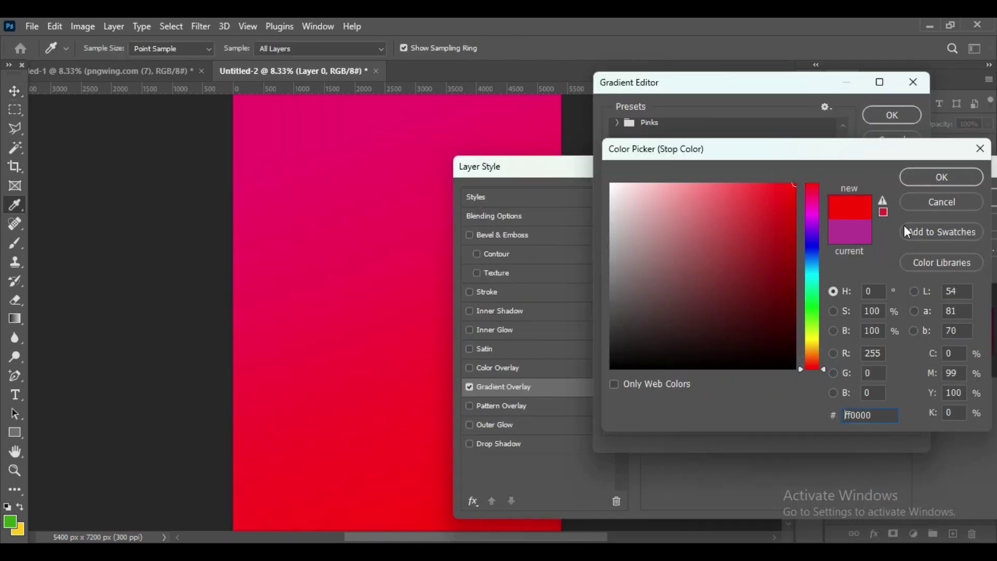
Set the gradient's colour stop to orange ff9c00
left_click(941, 176)
double_click(906, 352)
type("ff9c00")
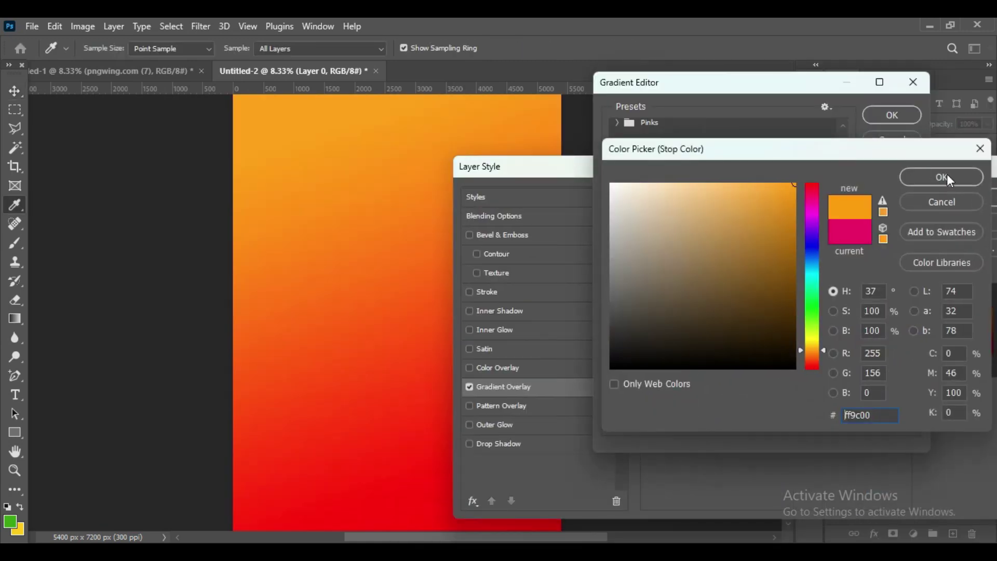
left_click(947, 176)
left_click(902, 120)
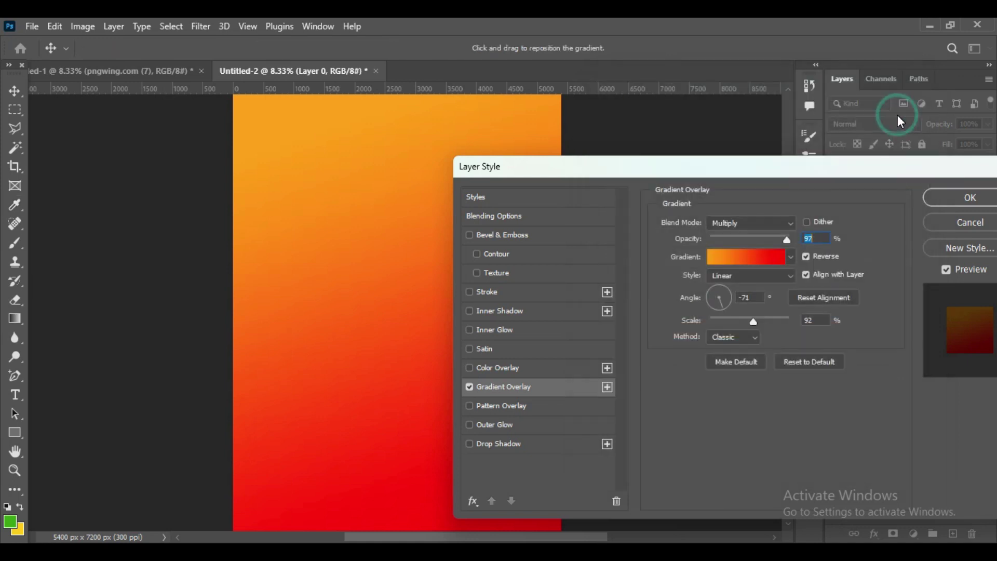
Make the gradient Radial, recentre it, and scale it to 137%
left_click(750, 275)
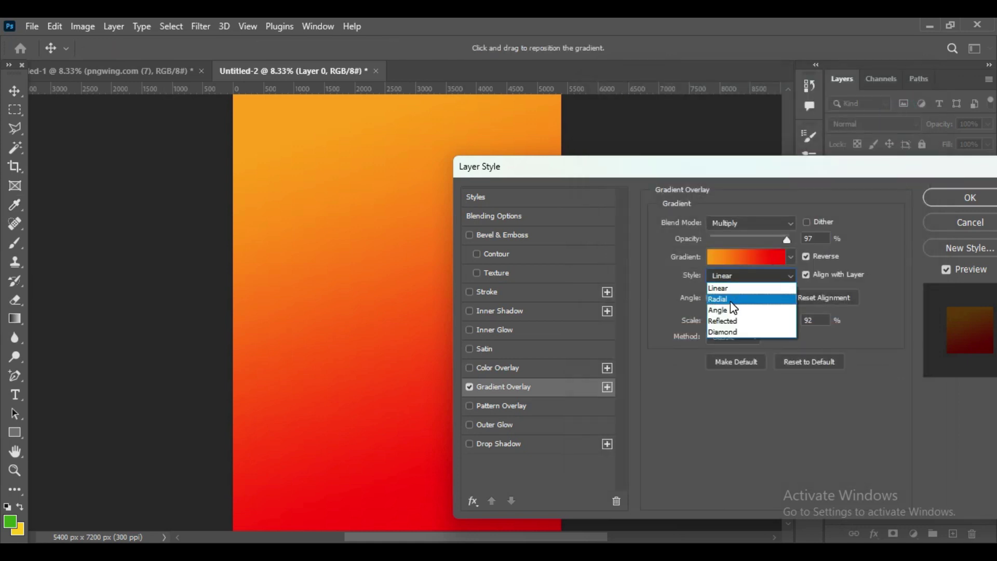
left_click(731, 300)
left_click_drag(388, 292, 392, 272)
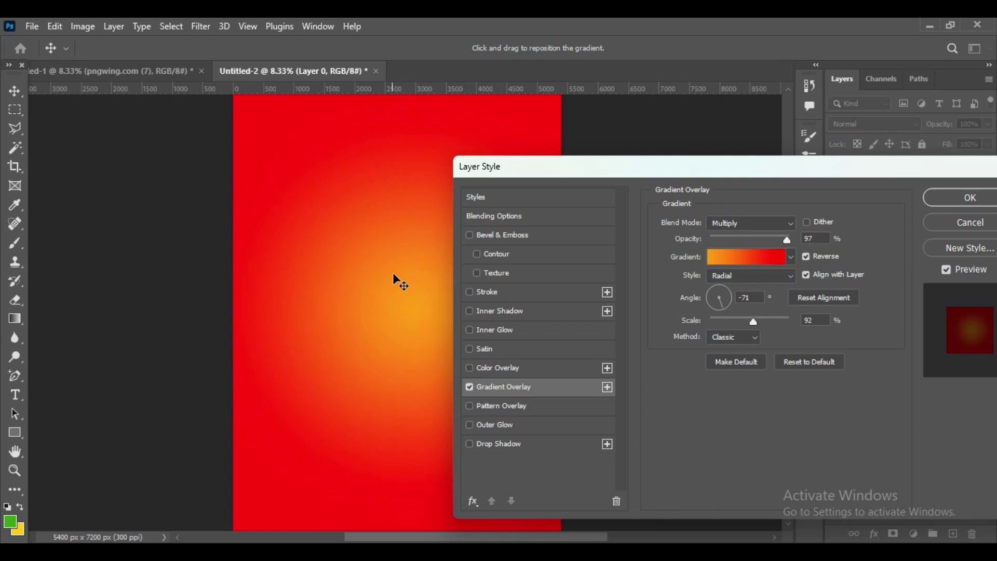
left_click_drag(753, 322, 759, 326)
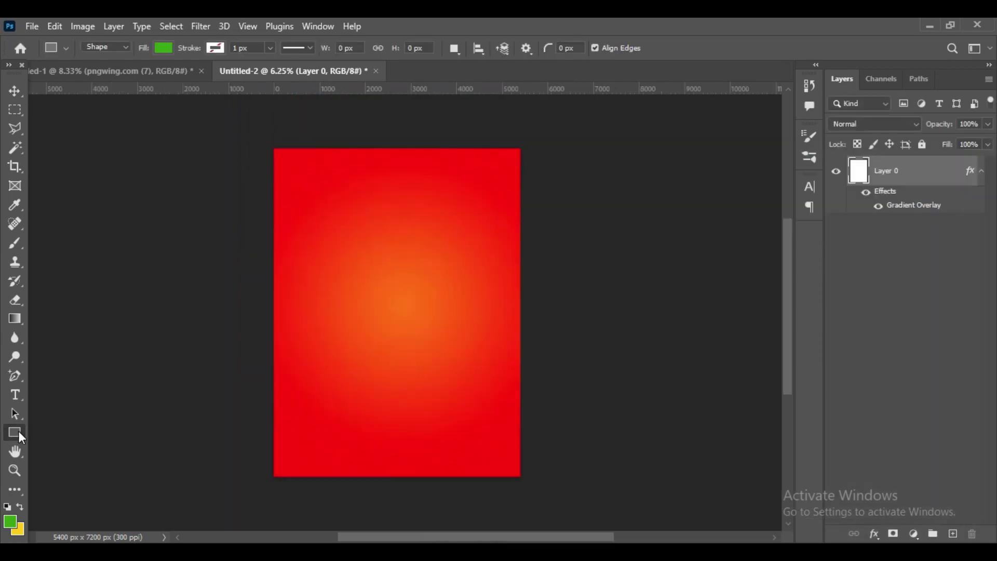
Draw a large ellipse, centre it horizontally on the canvas, and colour it red
right_click(15, 432)
left_click(78, 446)
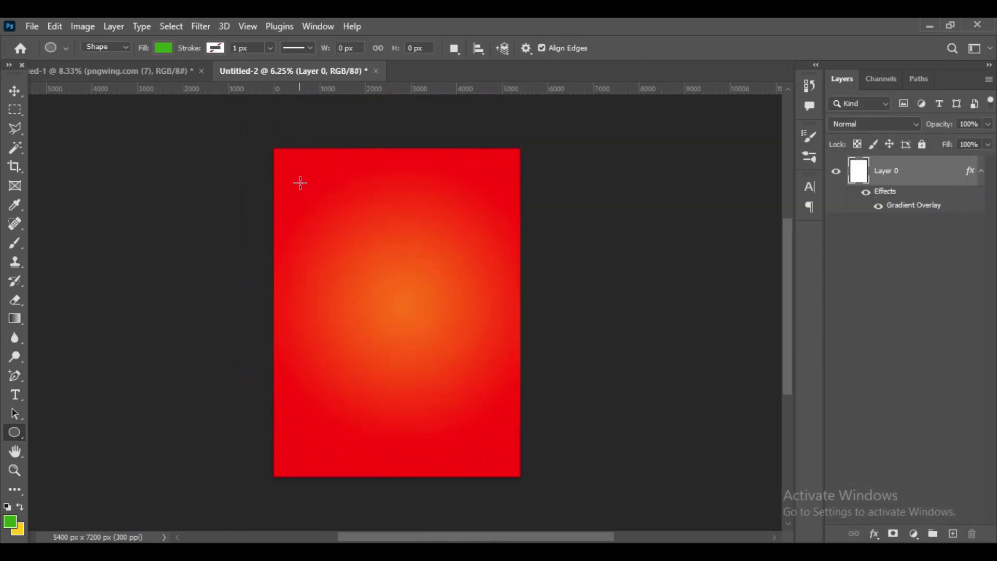
left_click_drag(295, 179, 585, 398)
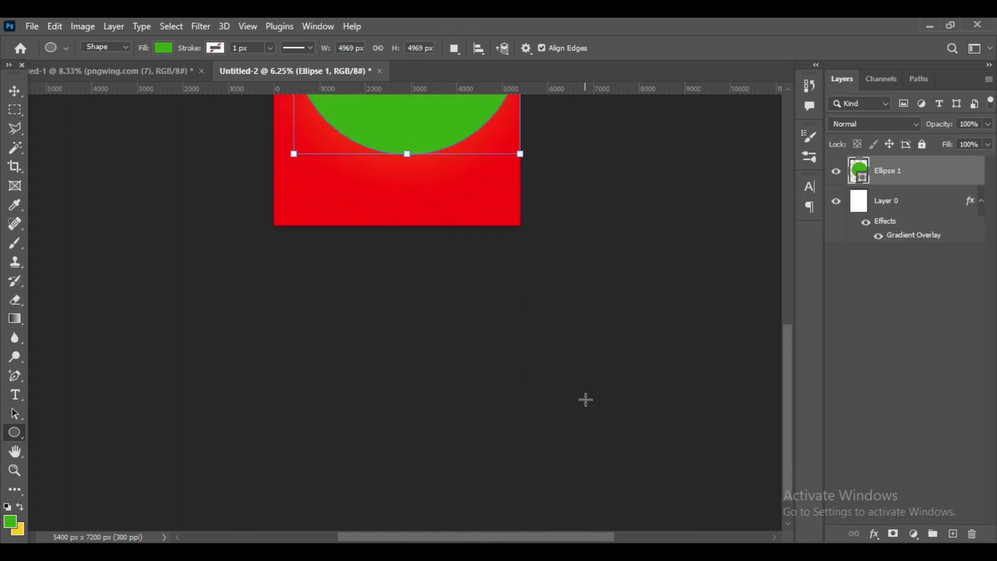
left_click(15, 91)
left_click(502, 47)
left_click(550, 183)
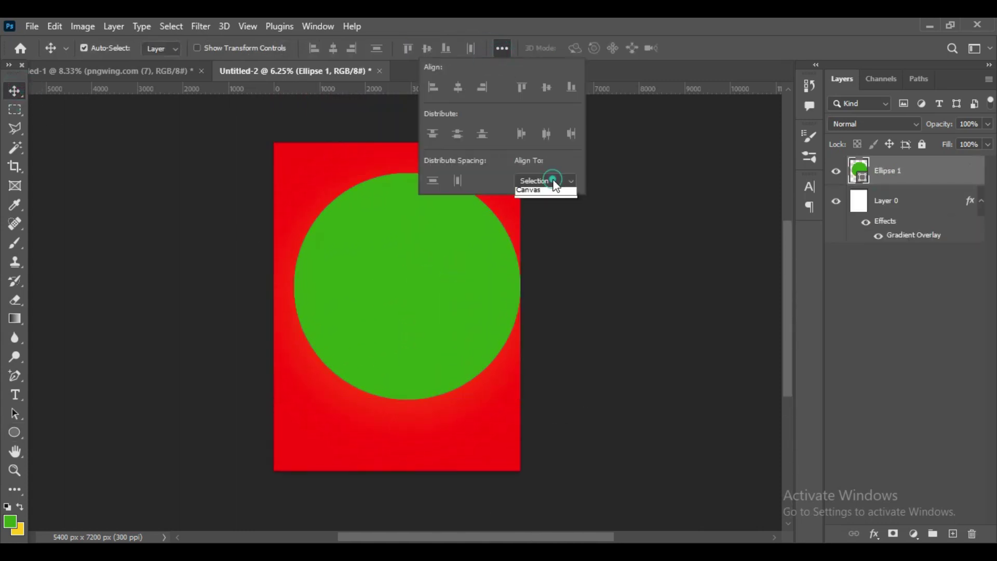
left_click(431, 48)
double_click(858, 170)
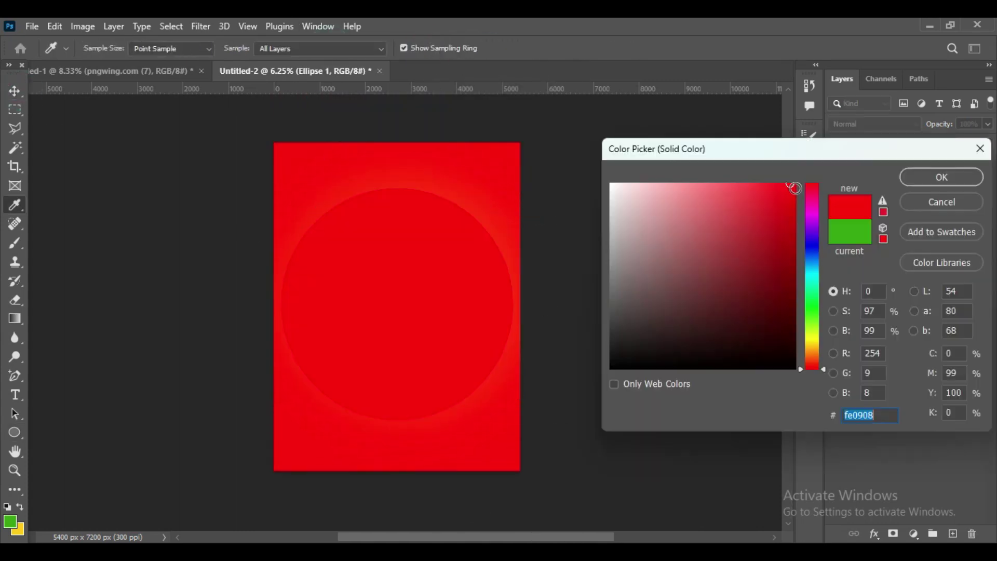
left_click(942, 175)
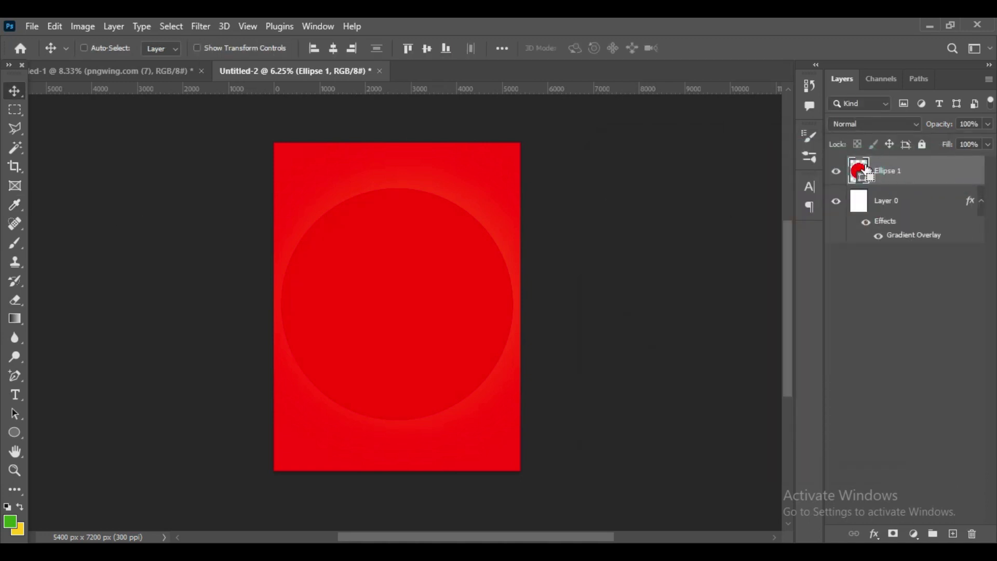
Duplicate the circle, shrink it to about 89%, centre it, and colour it orange f85801
key("ctrl+j")
key("ctrl+t")
left_click_drag(542, 437, 513, 420)
left_click_drag(459, 349, 470, 360)
left_click(723, 48)
double_click(858, 170)
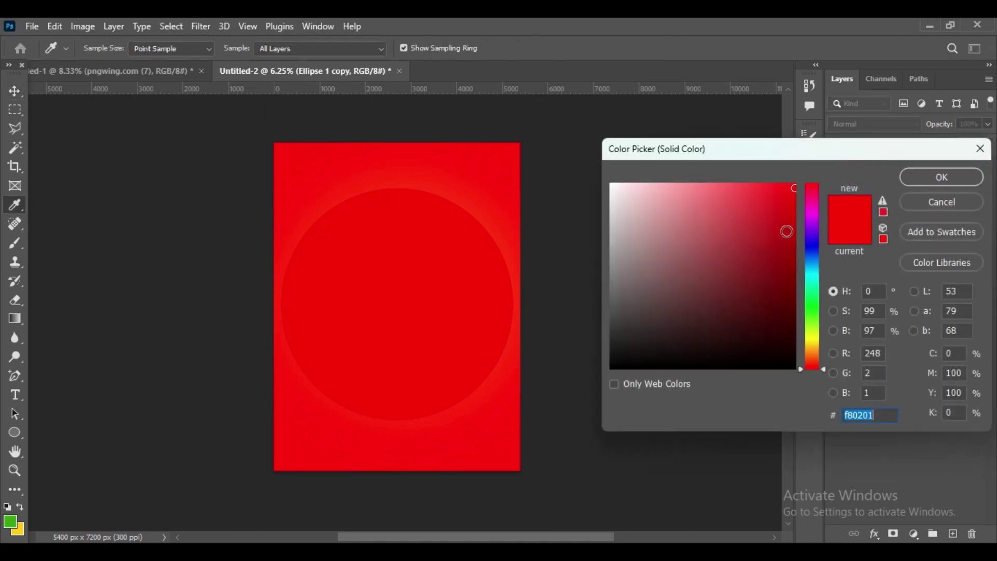
left_click(811, 358)
left_click(938, 178)
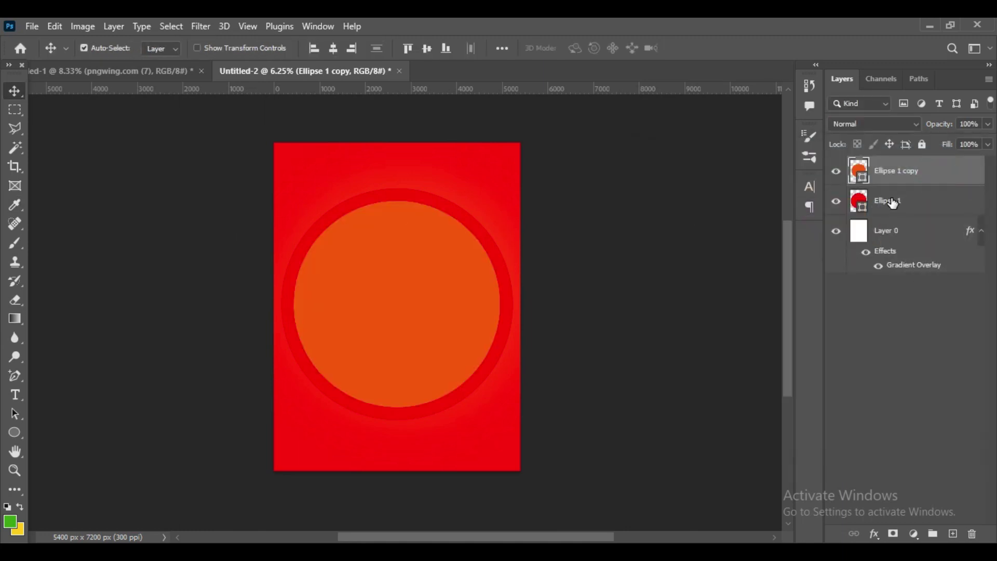
Duplicate the orange circle, shrink it to 92.24%, and recolour it red
key("ctrl+j")
key("ctrl+t")
left_click_drag(499, 407, 491, 402)
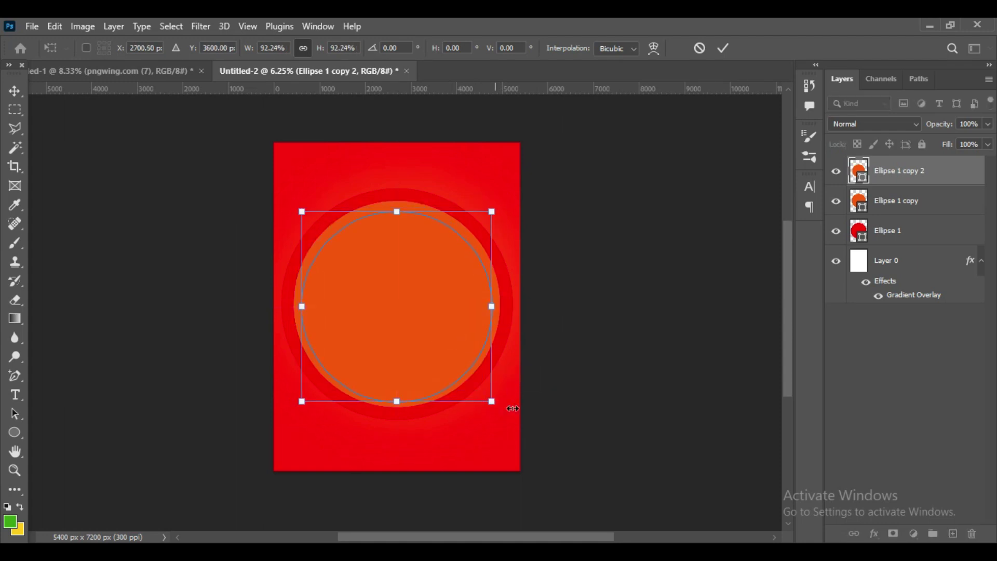
left_click(722, 48)
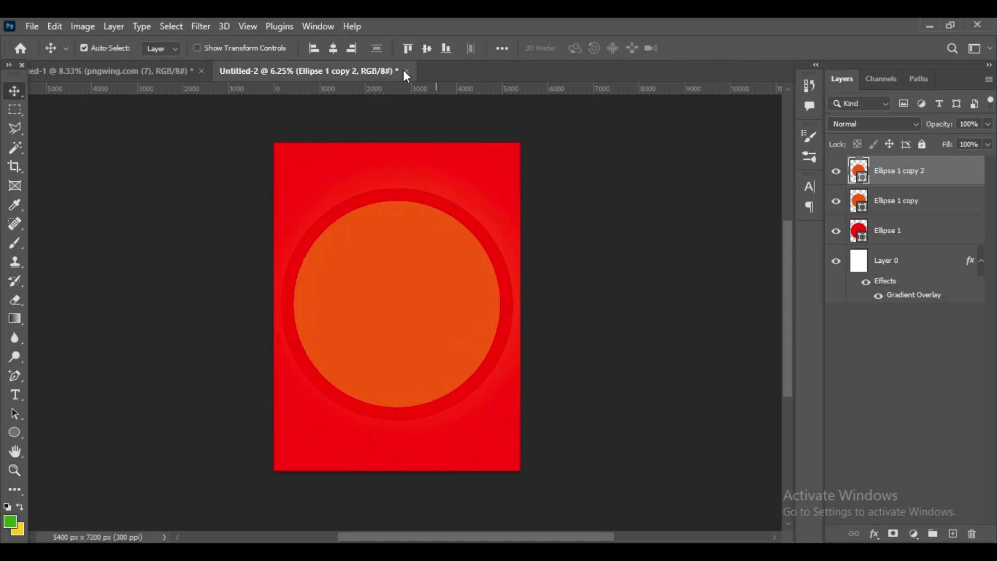
double_click(862, 173)
left_click(467, 211)
left_click(942, 178)
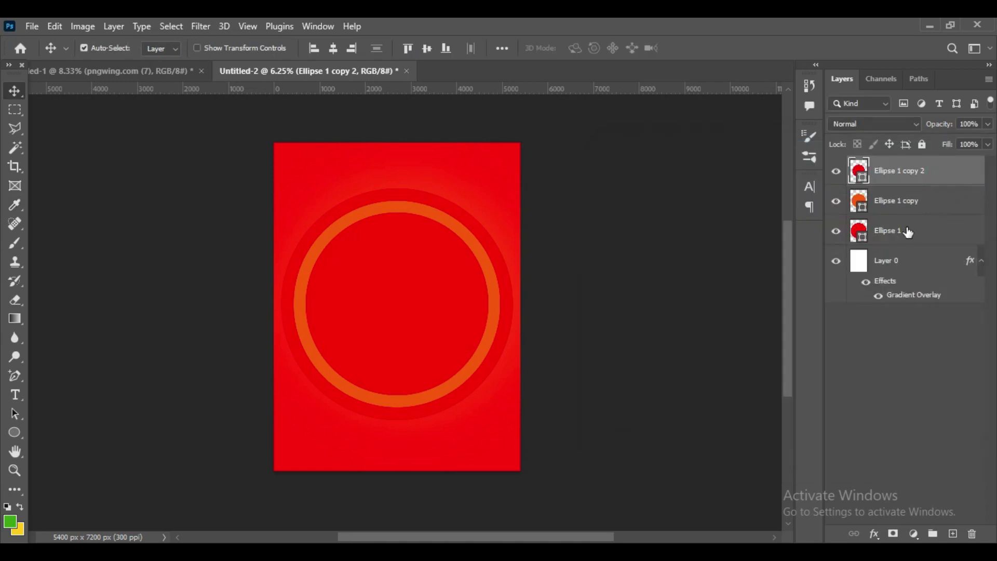
Enlarge all three circles together and centre them vertically on the canvas
left_click(907, 235, "shift")
key("ctrl+t")
left_click_drag(517, 419, 522, 430)
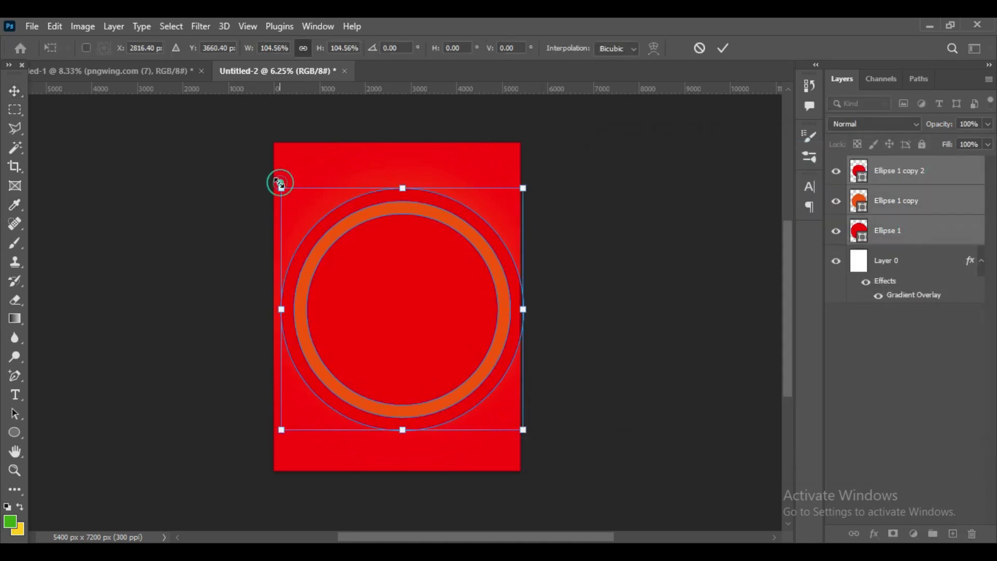
left_click_drag(279, 184, 270, 177)
left_click(722, 48)
left_click(427, 48)
left_click(741, 211)
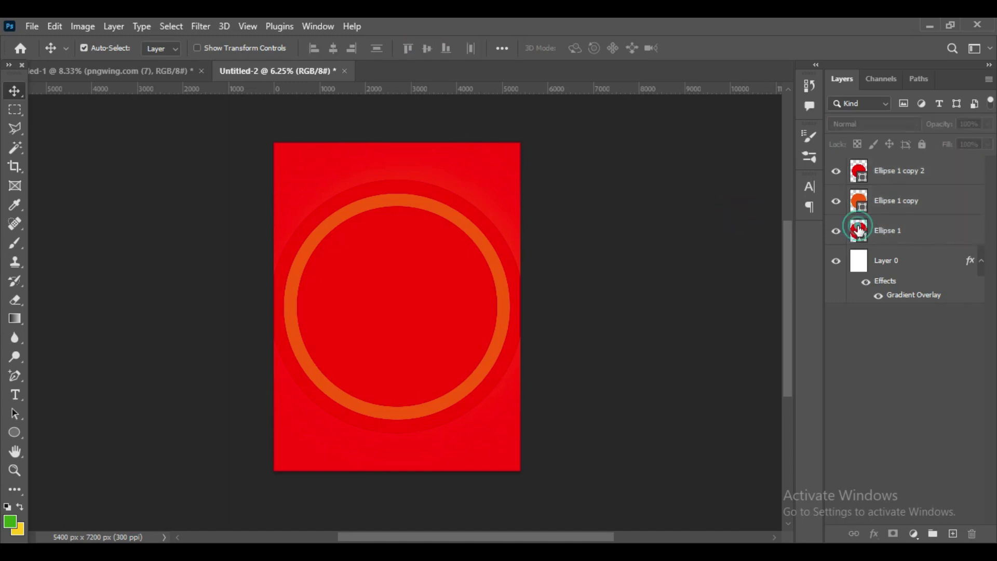
Set the Ellipse 1 fill colour to white
left_click(862, 230)
double_click(858, 230)
left_click(612, 182)
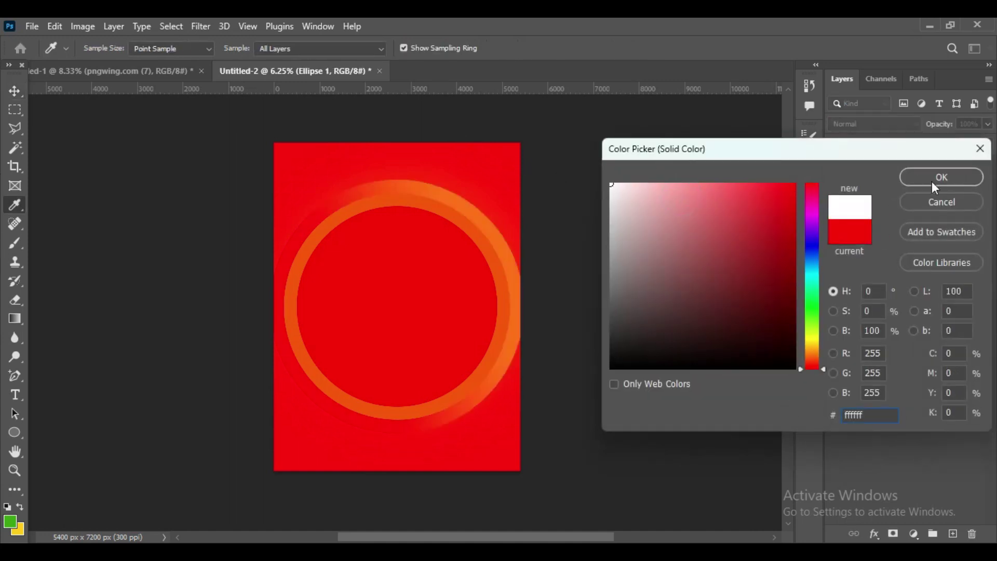
left_click(941, 176)
Add a Linear gradient overlay with reduced scale to Ellipse 1
left_click(873, 533)
left_click(916, 489)
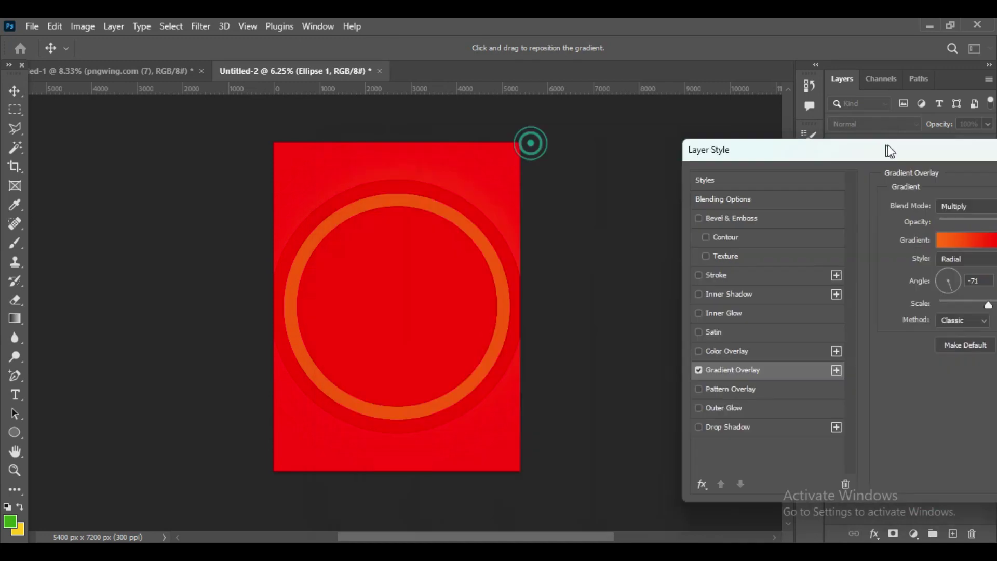
left_click_drag(727, 149, 580, 149)
left_click(826, 258)
left_click(885, 240)
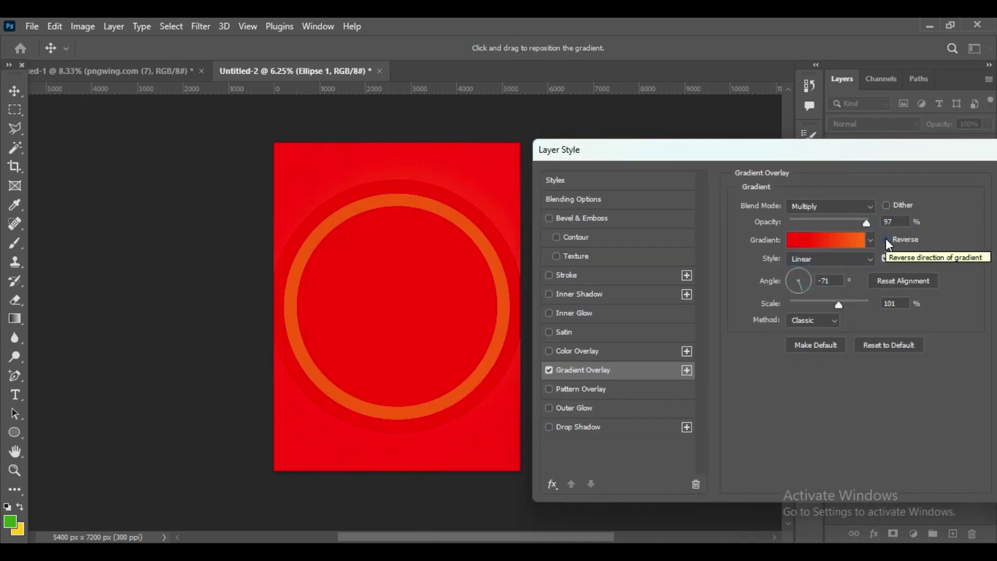
mouse_move(726, 149)
left_mouse_down()
mouse_move(651, 82)
mouse_move(753, 91)
left_mouse_up()
left_click_drag(858, 241, 847, 240)
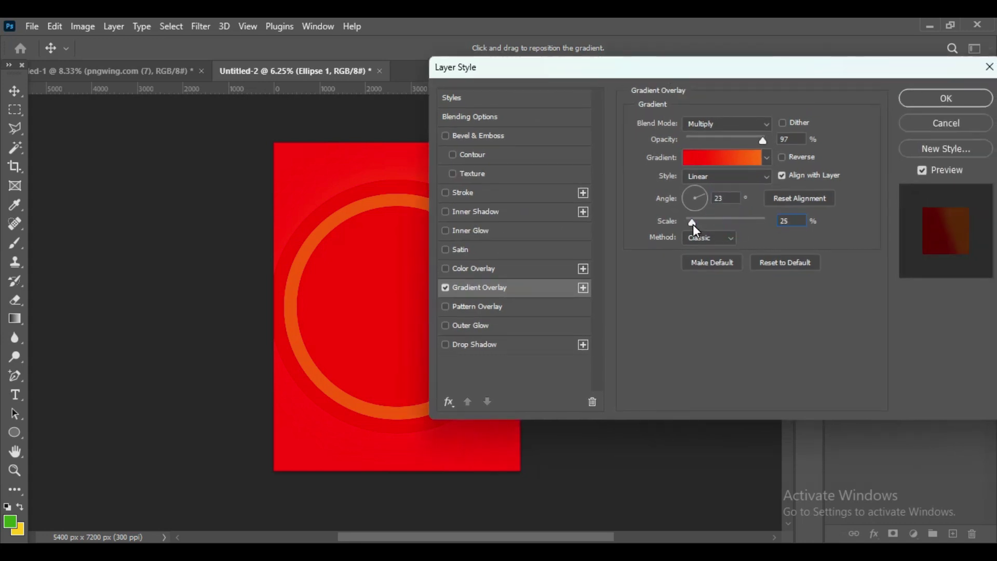
left_click(945, 98)
double_click(913, 264)
key("Return")
Give Ellipse 1 copy a white fill and a reversed gradient overlay
double_click(858, 201)
left_click(613, 183)
left_click(948, 183)
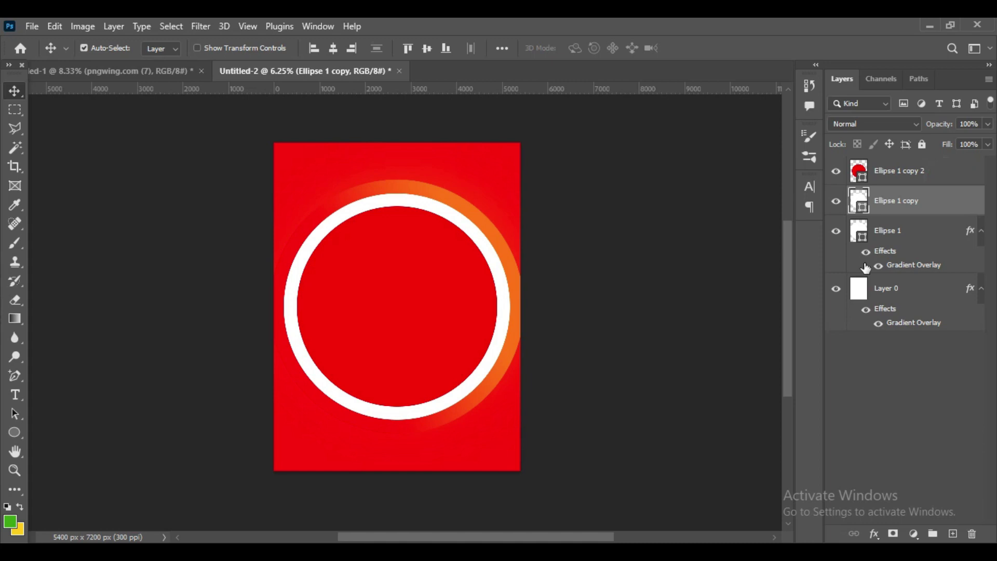
left_click(873, 533)
left_click(905, 488)
left_click(772, 157)
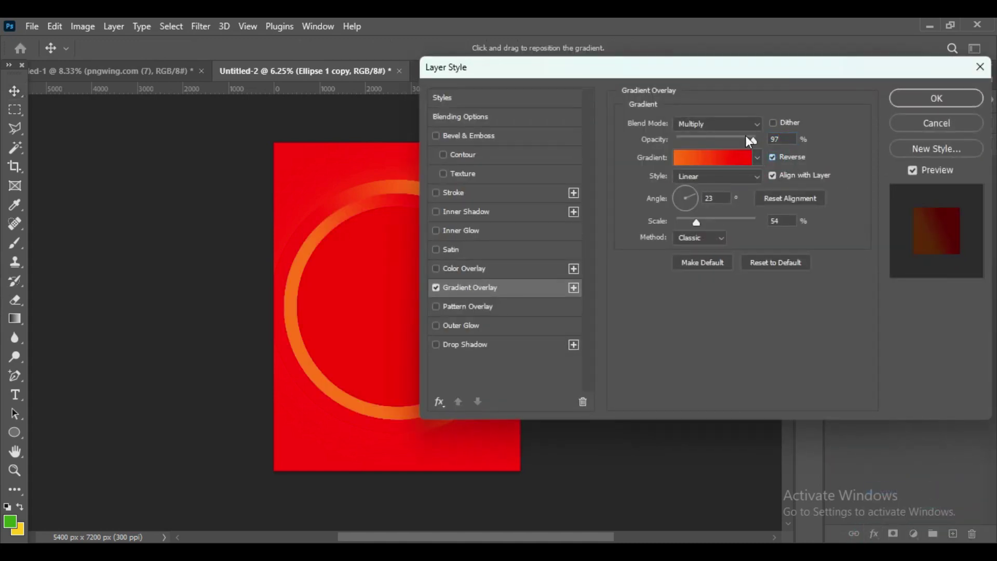
left_click_drag(672, 75, 695, 82)
left_click(960, 109)
Give Ellipse 1 copy 2 a white fill and a non-reversed gradient overlay
key("ctrl+j")
double_click(858, 171)
left_click(611, 184)
left_click(980, 177)
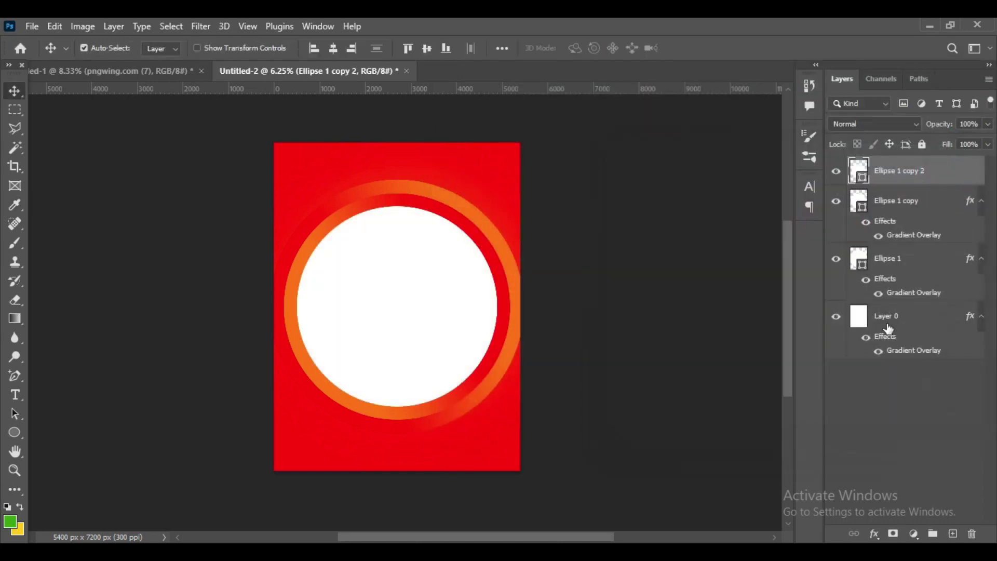
left_click(875, 533)
left_click(922, 485)
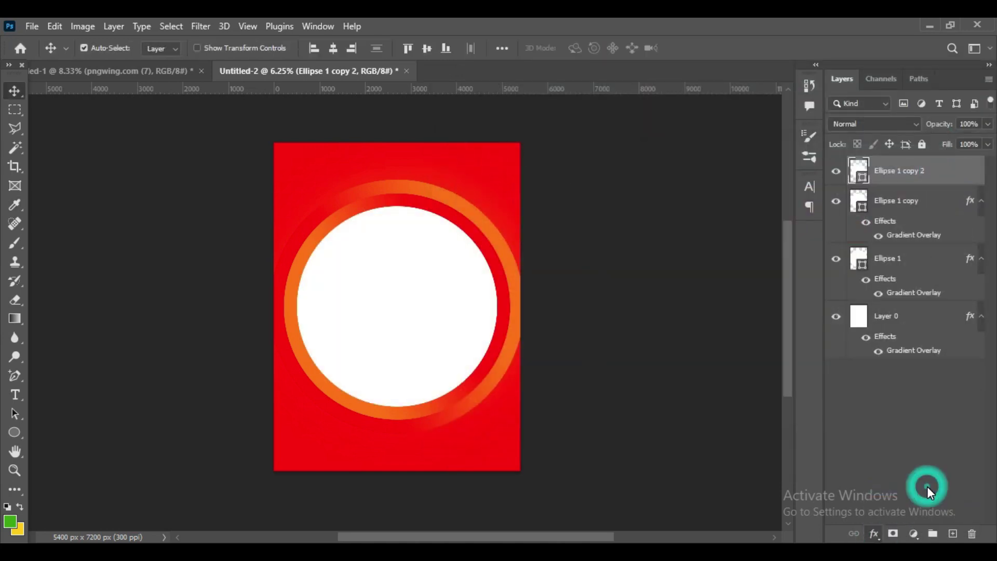
left_click(773, 163)
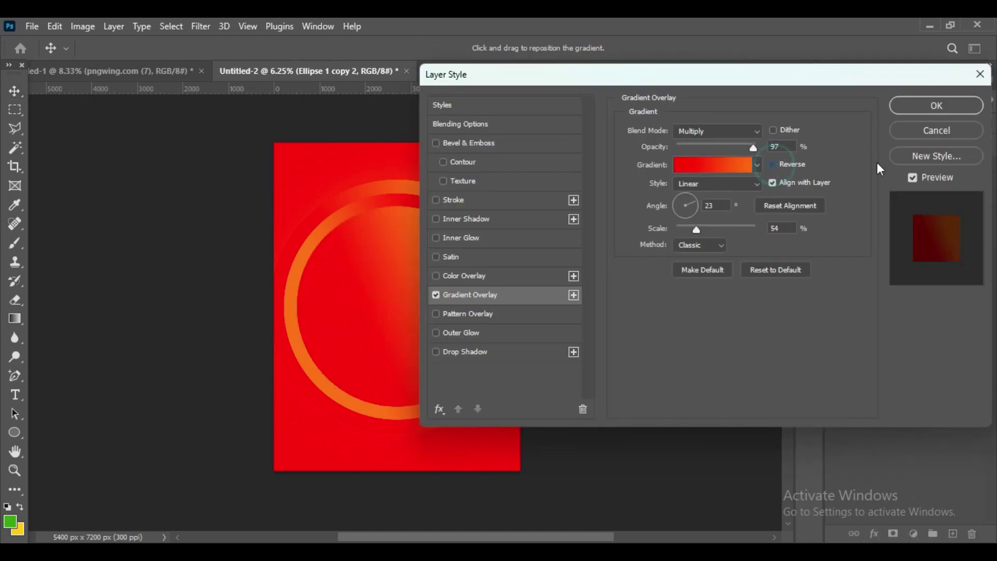
left_click(957, 108)
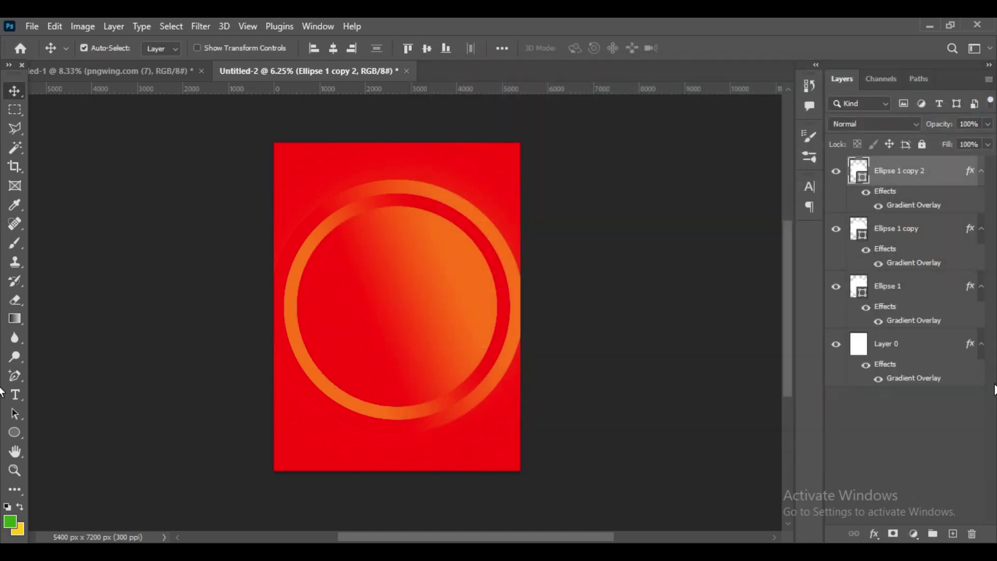
Group the three ellipse layers and draw a vertically centred circle inside the rings
key("ctrl+g")
right_click(15, 431)
left_click(93, 451)
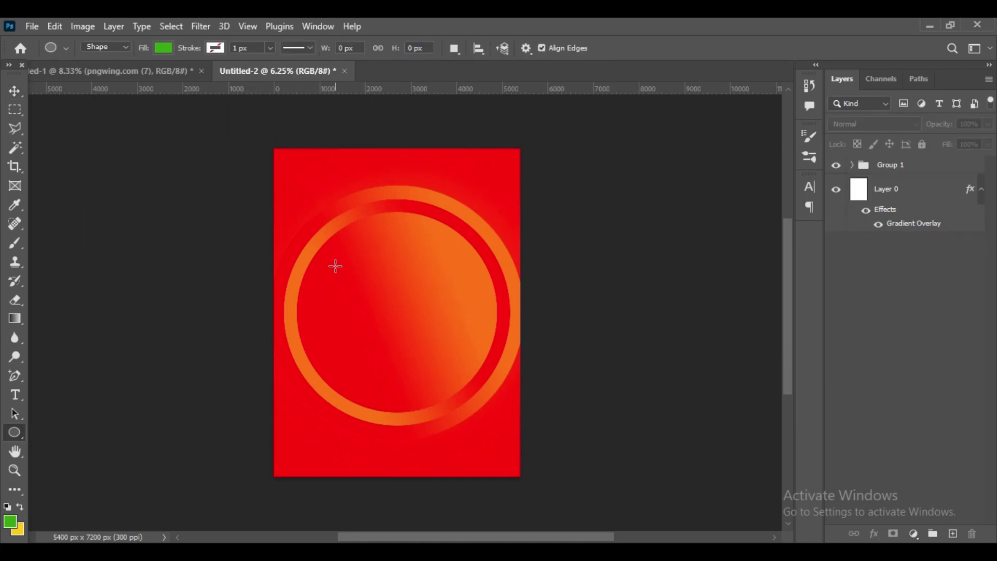
left_click_drag(334, 266, 458, 389)
left_click(21, 90)
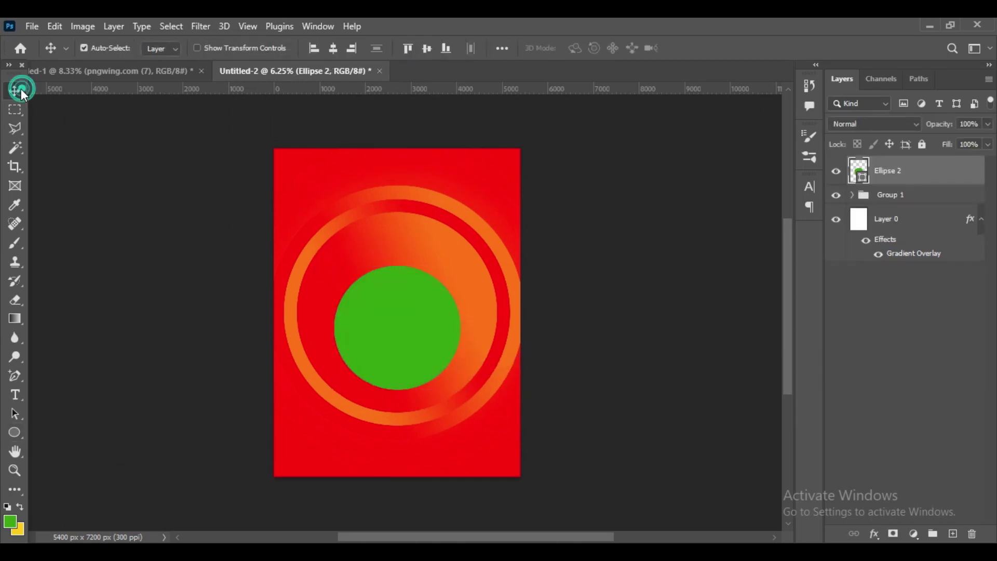
left_click(426, 49)
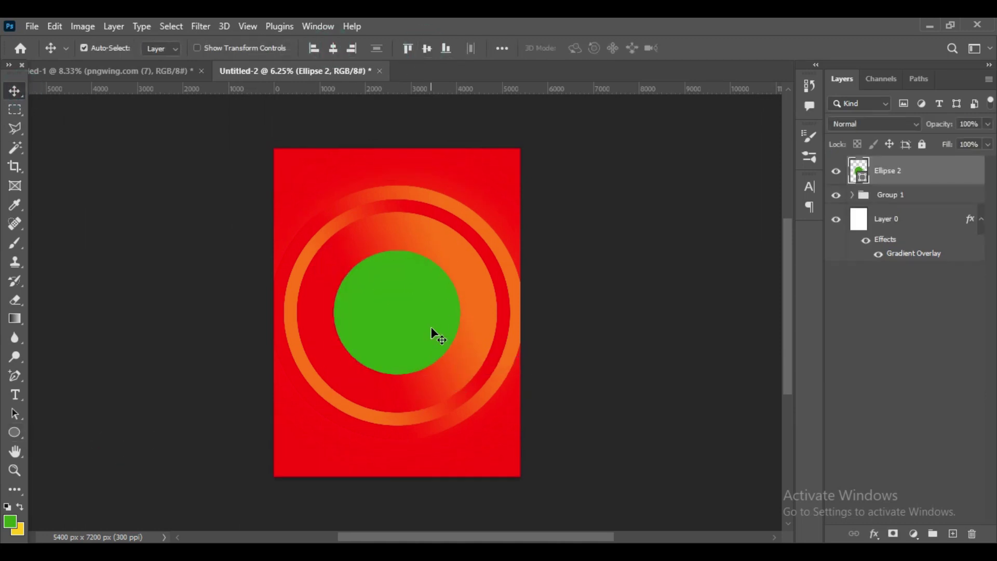
Change Ellipse 2's green fill to white
double_click(859, 170)
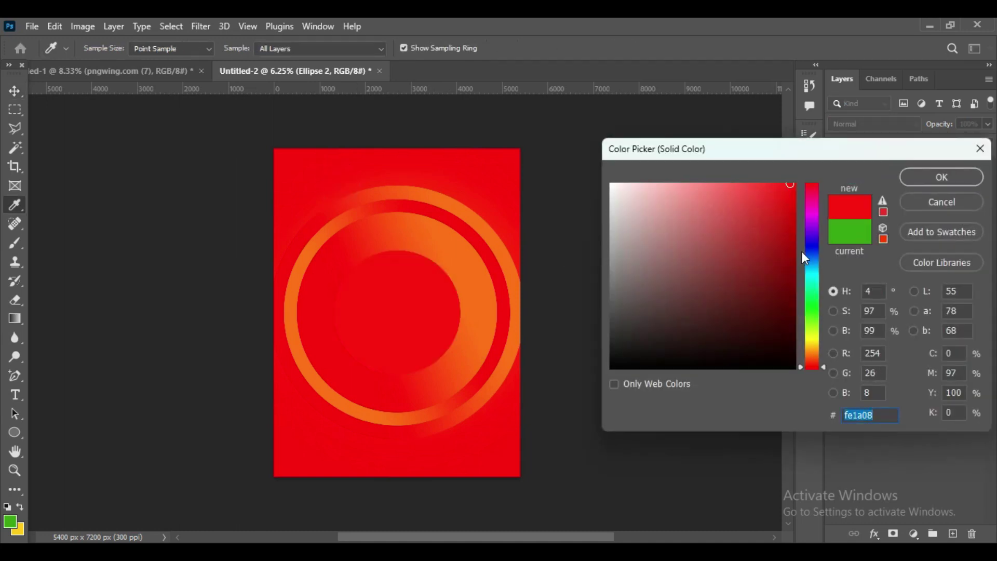
left_click_drag(805, 257, 804, 347)
left_click(795, 184)
left_click(625, 193)
left_click(941, 177)
Add a gradient overlay to Ellipse 2 with its colour stop set to yellow #ffd800
left_click(873, 533)
left_click(919, 489)
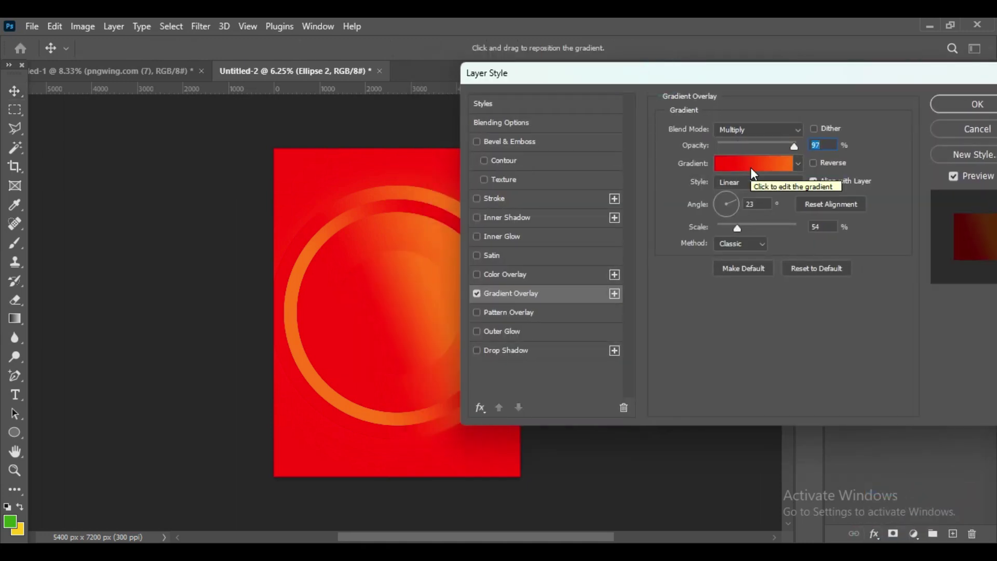
left_click(751, 163)
left_click(612, 349)
left_click(684, 412)
type("ffd800")
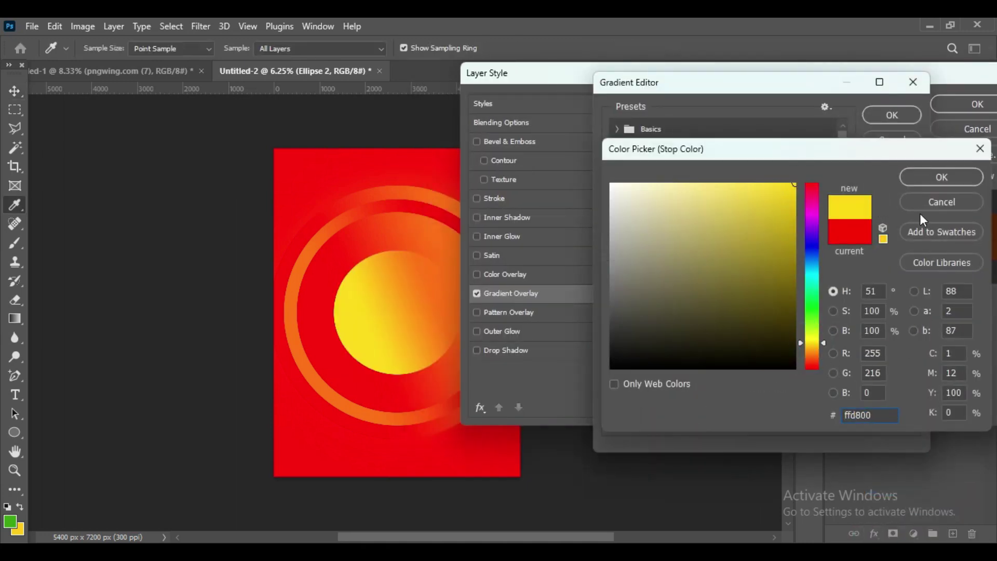
key("Return")
left_click(891, 112)
Duplicate Ellipse 2, rasterize the copy, and load the circle's outline as a selection
left_click(977, 104)
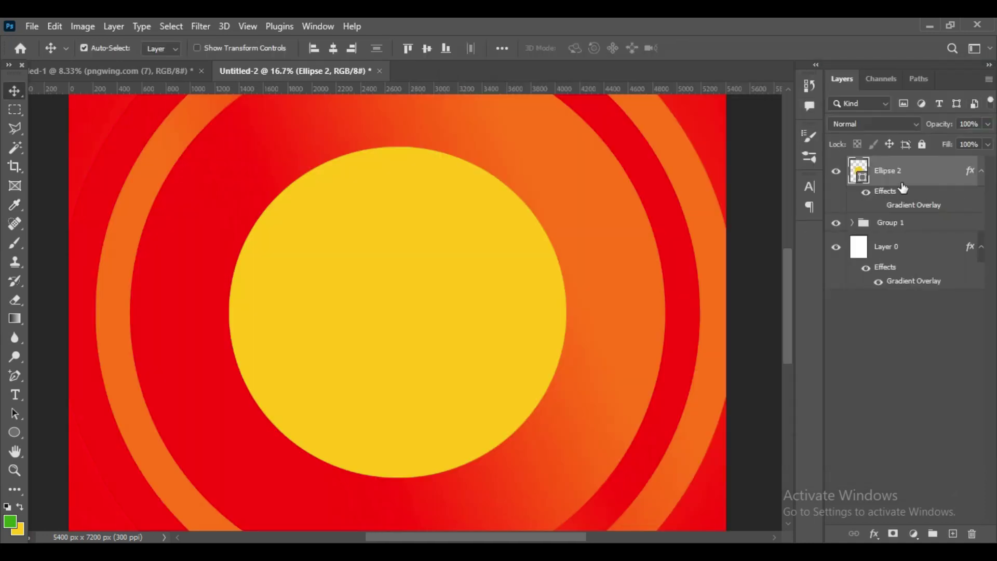
key("ctrl+j")
right_click(892, 177)
left_click(727, 260)
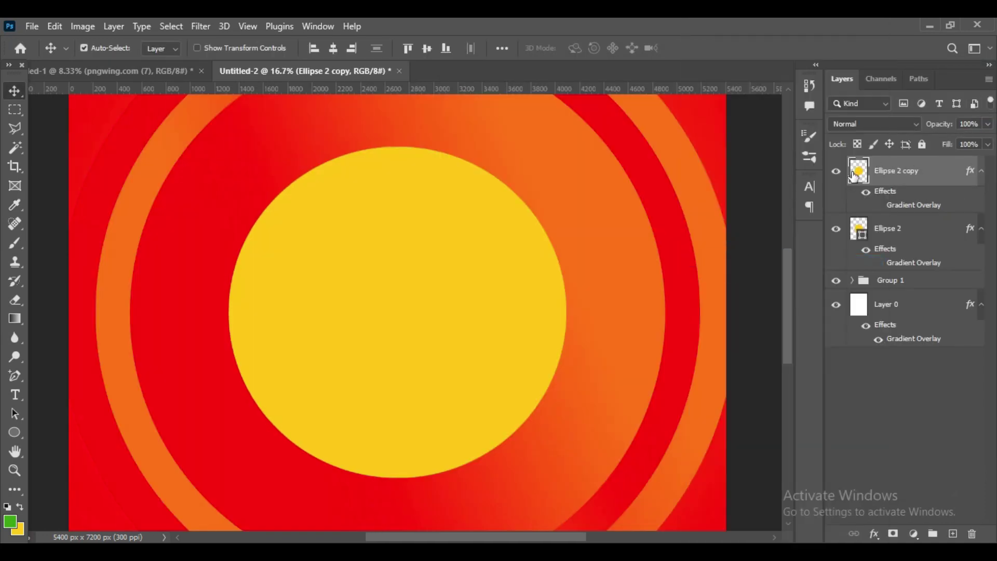
left_click(857, 176, "ctrl")
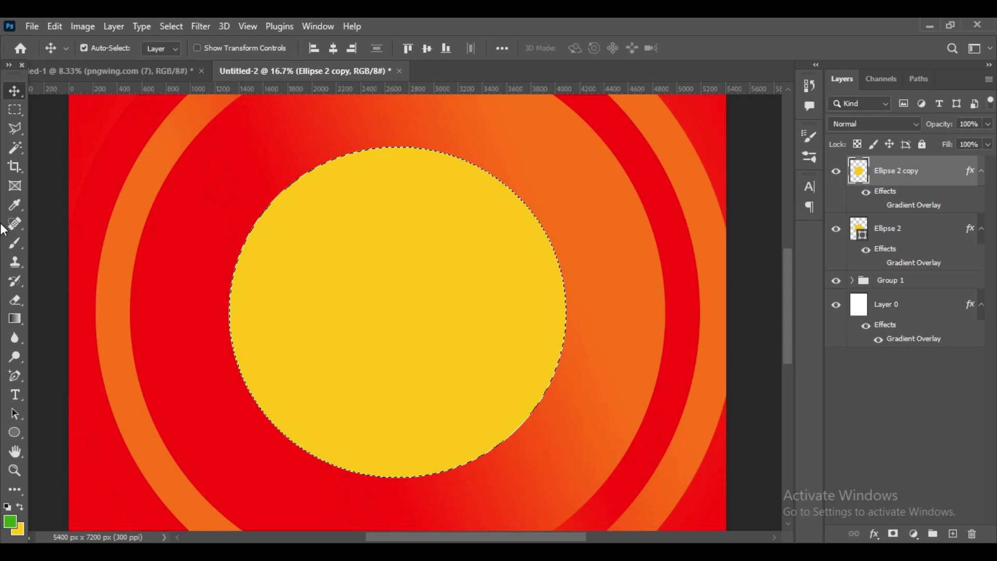
Sample the circle's yellow as the paint colour and switch to a soft Brush
left_click(10, 520)
left_click(540, 234)
left_click(941, 177)
right_click(15, 242)
left_click(96, 242)
left_click(98, 51)
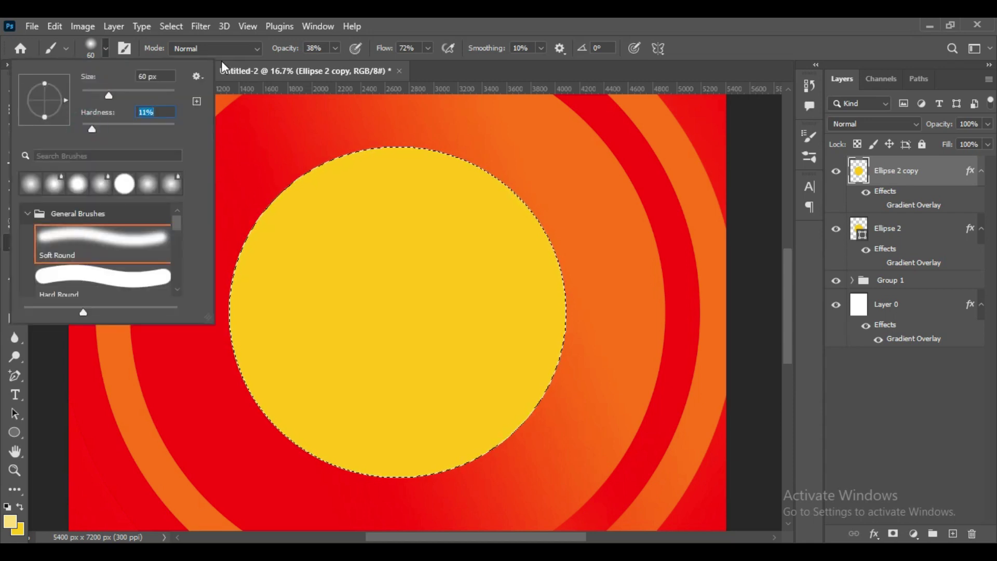
left_click(258, 107)
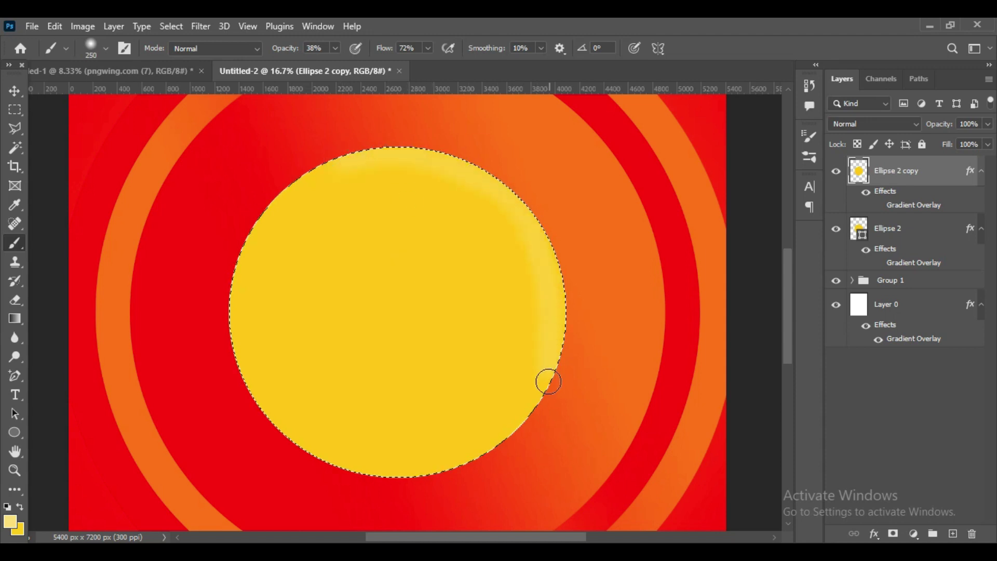
Paint a soft pale-yellow glow along the circle's top, left, lower-right and right edges
left_click_drag(337, 171, 375, 160)
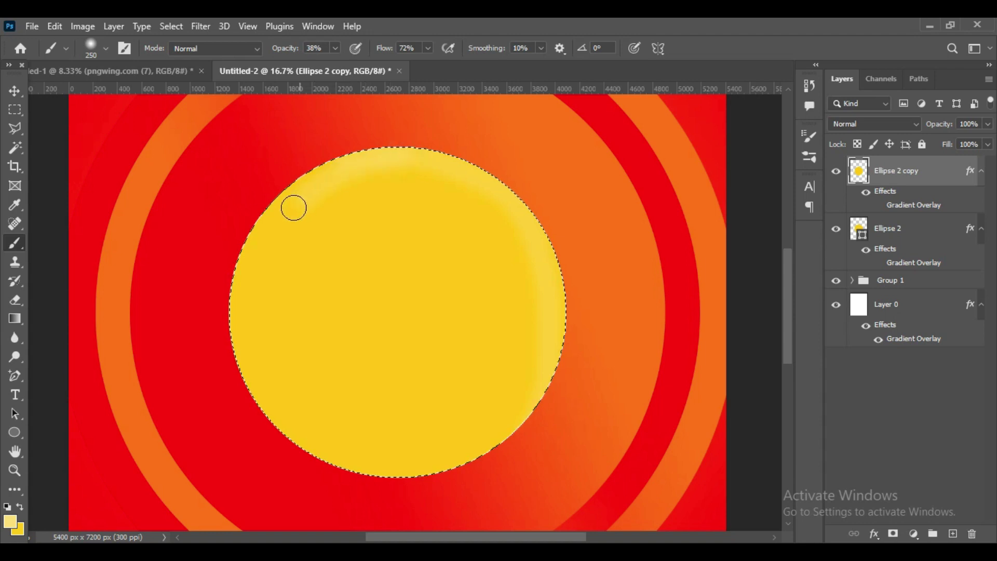
left_click_drag(413, 448, 512, 416)
left_click_drag(363, 152, 310, 181)
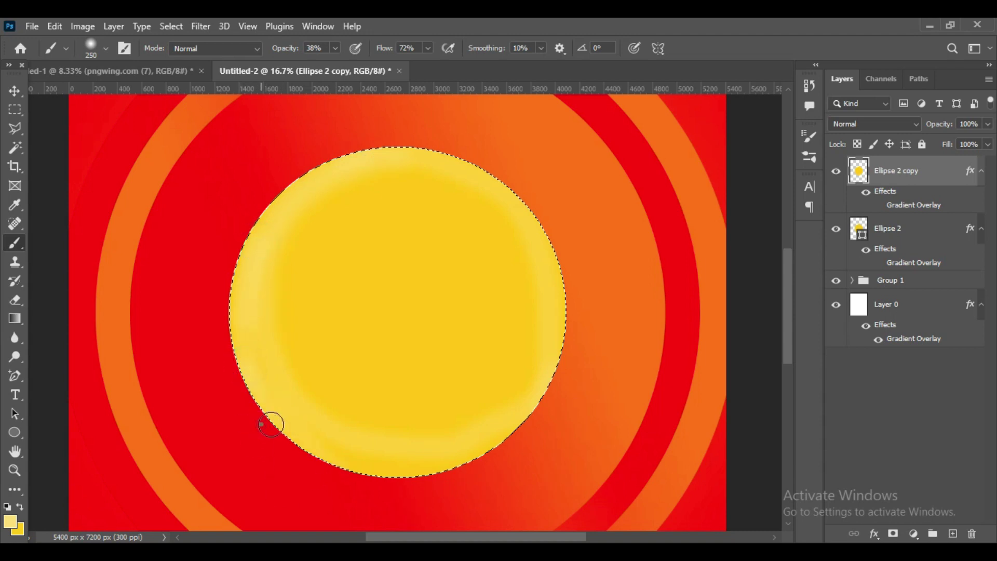
left_click(267, 235)
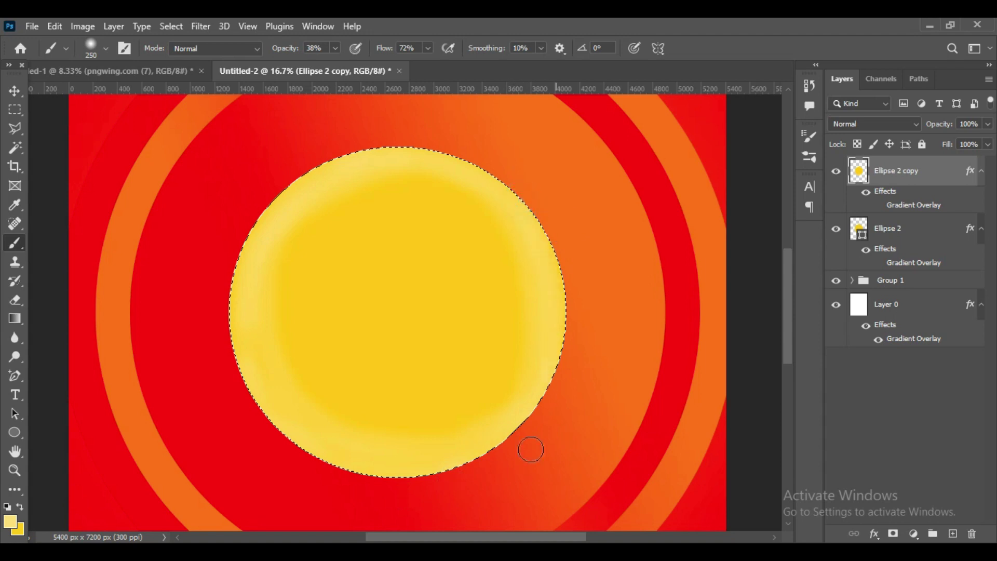
left_click_drag(551, 317, 517, 401)
mouse_move(567, 337)
left_mouse_down()
mouse_move(394, 142)
mouse_move(498, 167)
left_mouse_up()
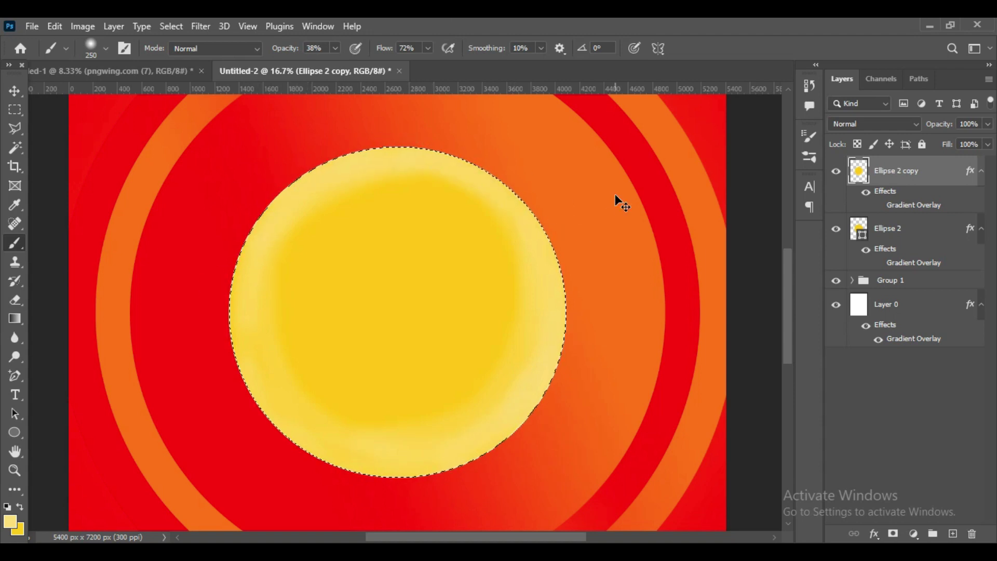
Zoom in to add more glow along the right edge, then deselect the circle
key("ctrl+plus")
left_click_drag(621, 244, 596, 423)
left_click_drag(632, 294, 512, 489)
left_click_drag(586, 156, 636, 227)
key("ctrl+minus")
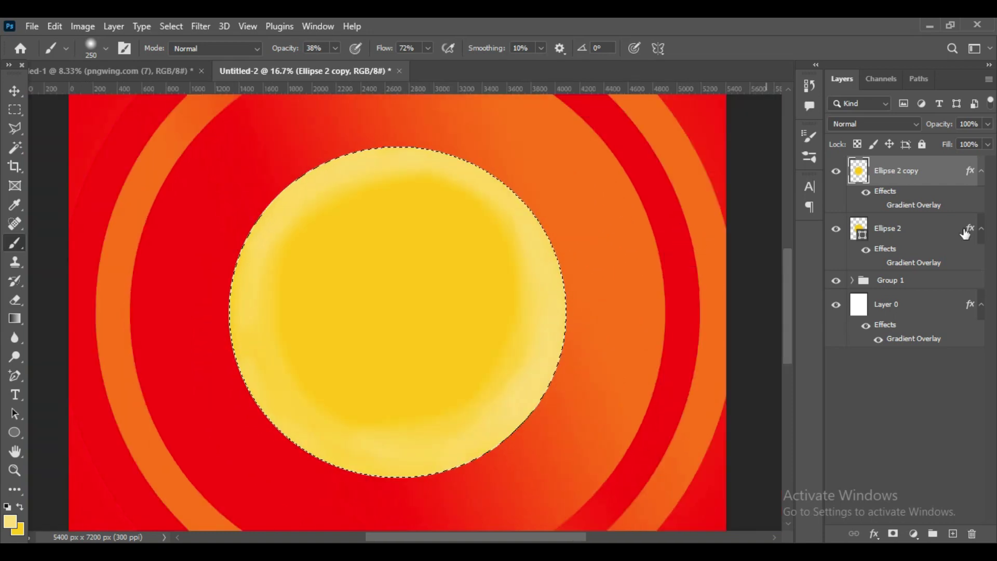
key("ctrl+d")
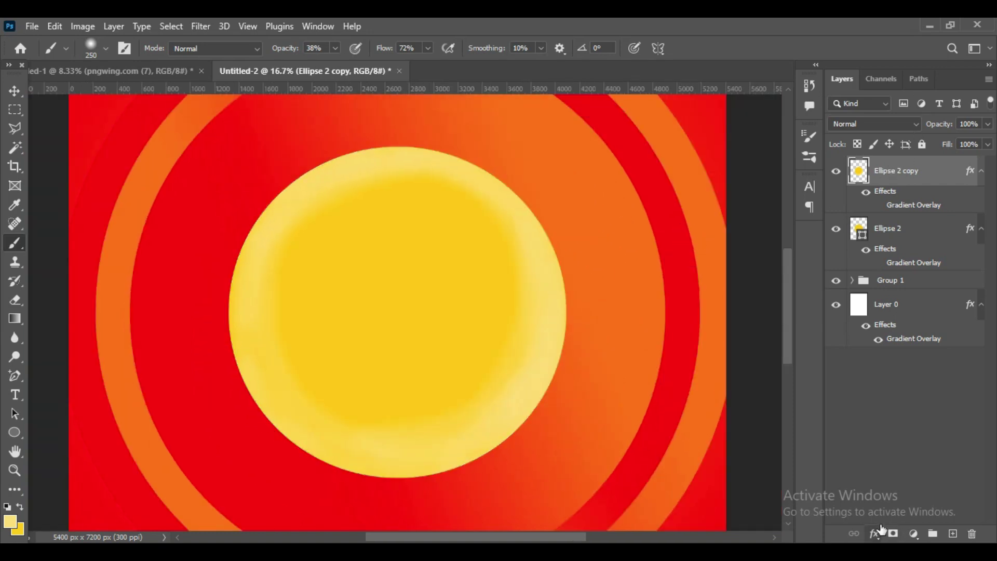
Add a layer mask to Ellipse 2 copy and brush it to soften the rim glow
left_click(893, 533)
left_click_drag(290, 47, 283, 50)
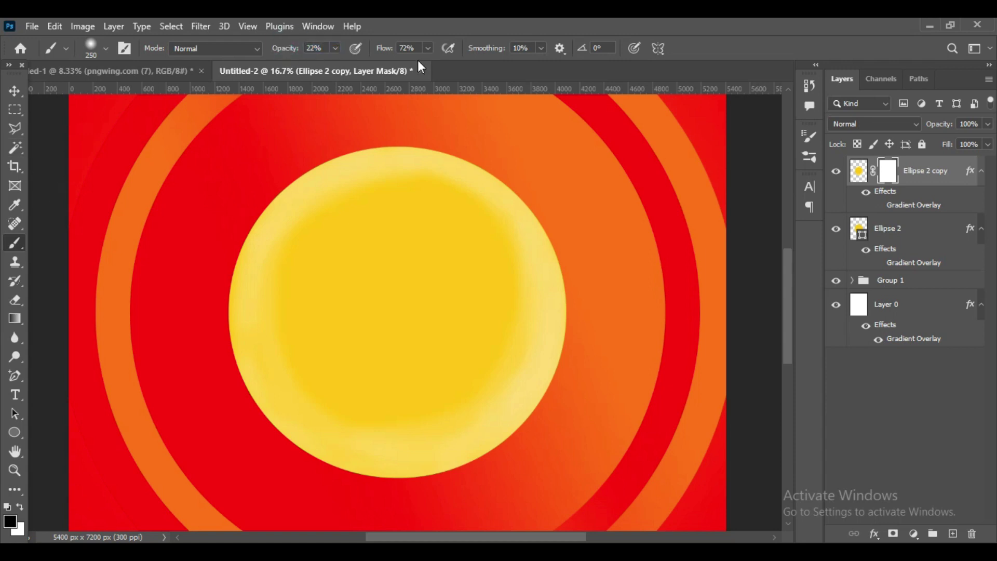
key("ctrl+plus")
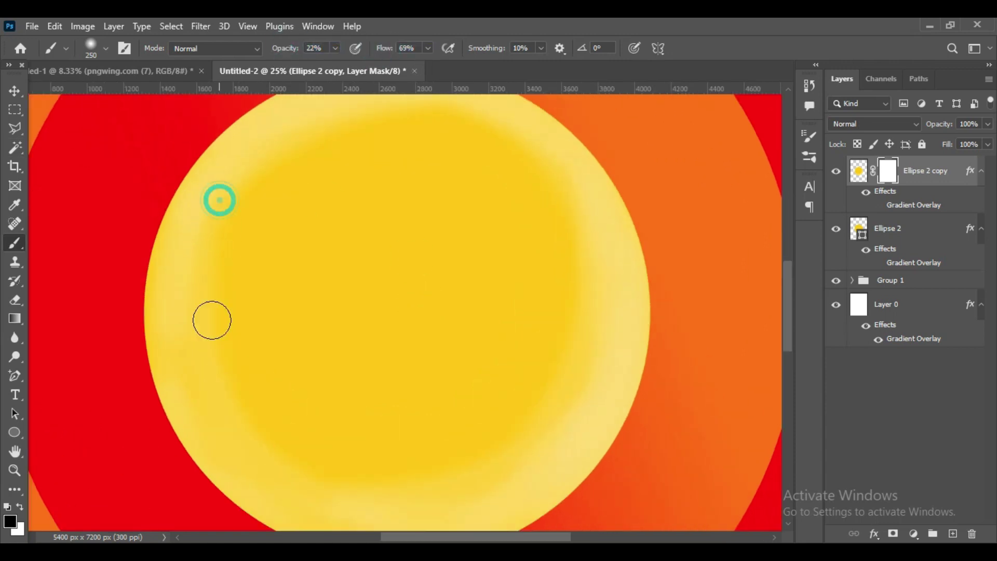
left_click_drag(365, 522, 517, 483)
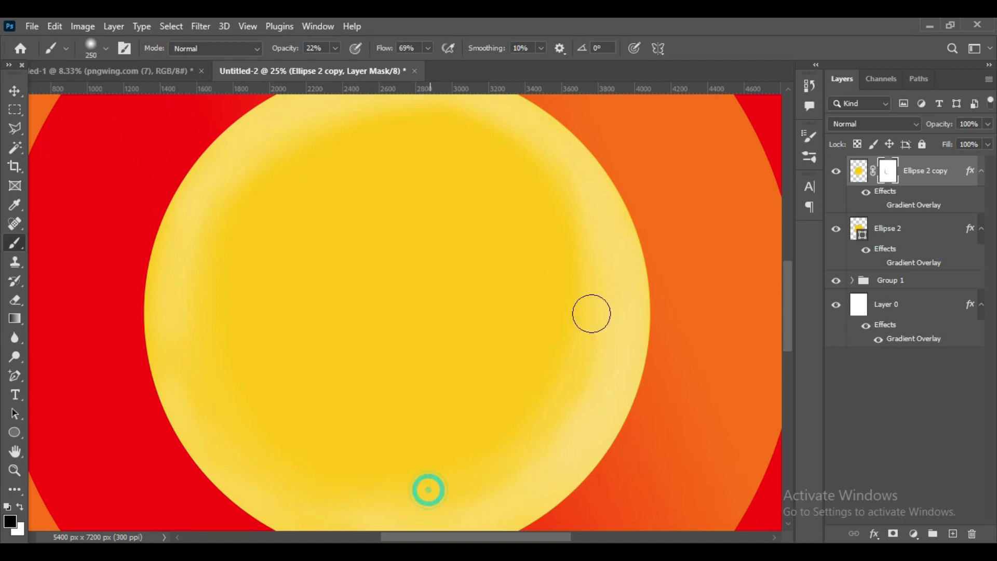
key("bracketright")
key("bracketright")
key("bracketright")
key("bracketright")
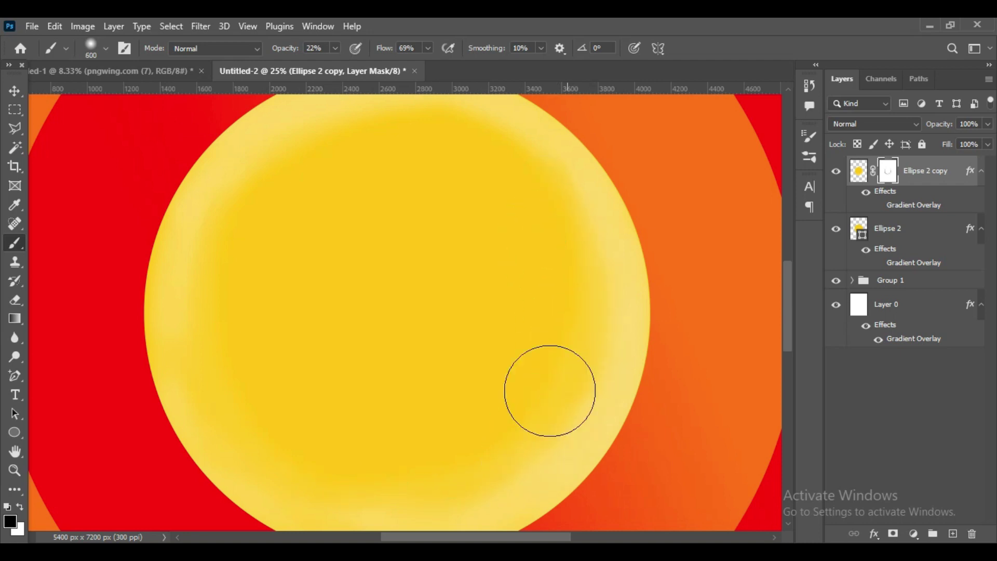
mouse_move(341, 169)
left_mouse_down()
mouse_move(572, 274)
mouse_move(318, 138)
mouse_move(210, 329)
mouse_move(435, 491)
mouse_move(568, 185)
mouse_move(398, 133)
mouse_move(178, 282)
mouse_move(325, 527)
left_mouse_up()
Set the Ellipse 2 copy layer opacity to 76%
left_click(14, 91)
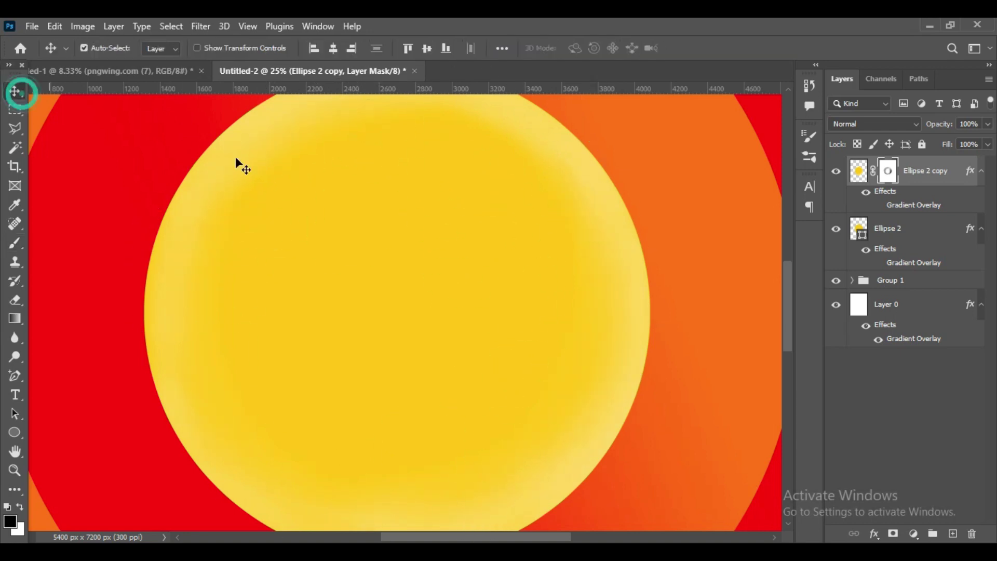
key("ctrl+minus")
left_click_drag(951, 131, 954, 131)
Draw a new ellipse over the yellow circle with the Ellipse tool
left_click(859, 170)
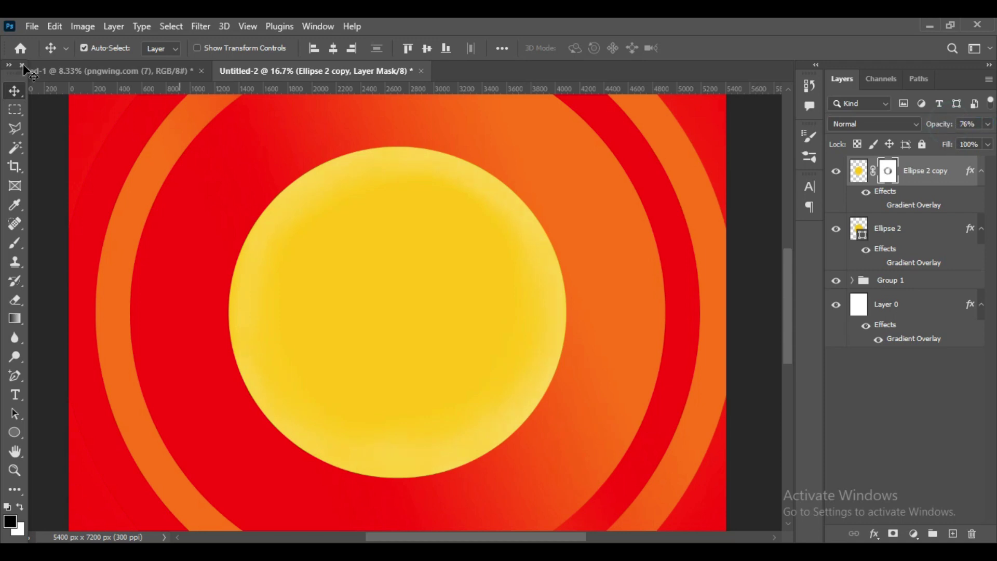
left_click(14, 432)
left_click(89, 445)
left_click_drag(298, 153, 671, 439)
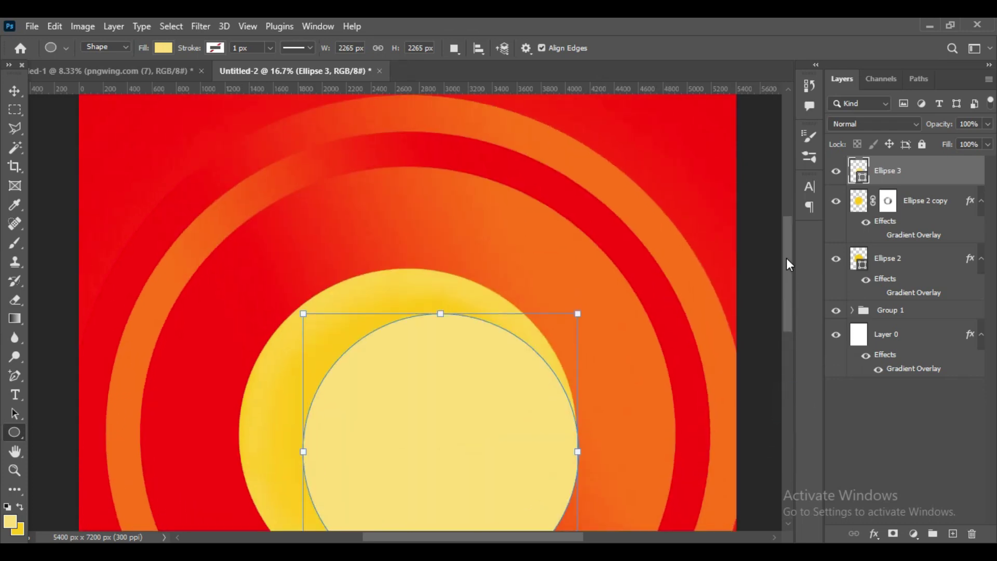
left_click_drag(792, 410, 785, 249)
left_click(15, 91)
left_click_drag(467, 298, 439, 286)
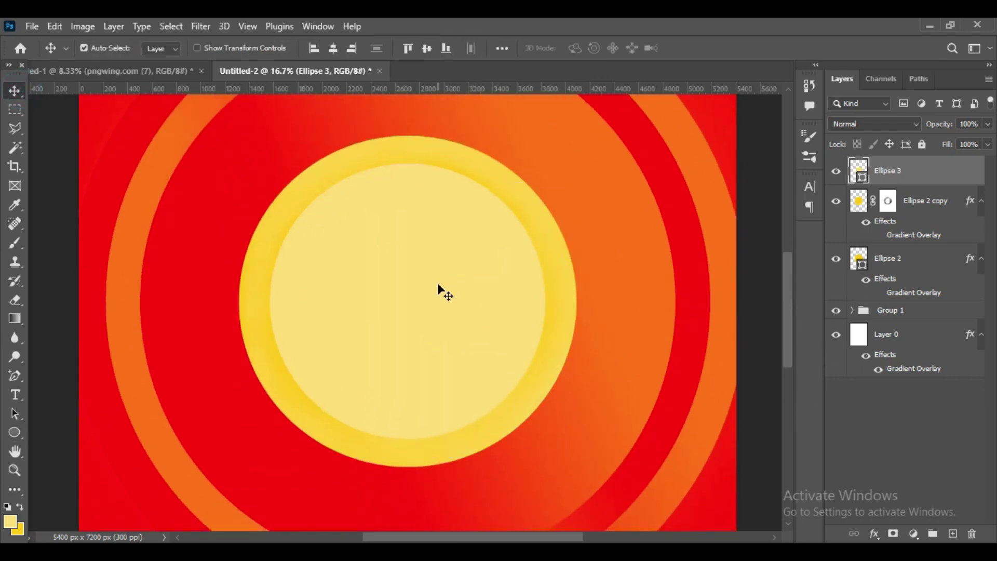
Scale the new circle to cover the yellow one and fill it orange ff9f08
key("ctrl+t")
left_click_drag(543, 161, 565, 142)
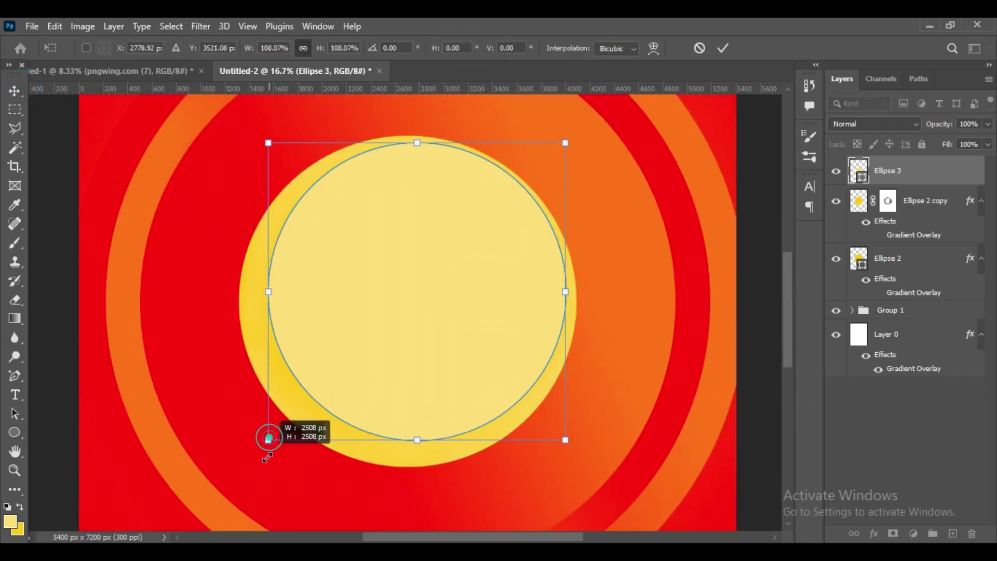
left_click_drag(269, 439, 245, 464)
left_click_drag(566, 143, 571, 137)
left_click(722, 48)
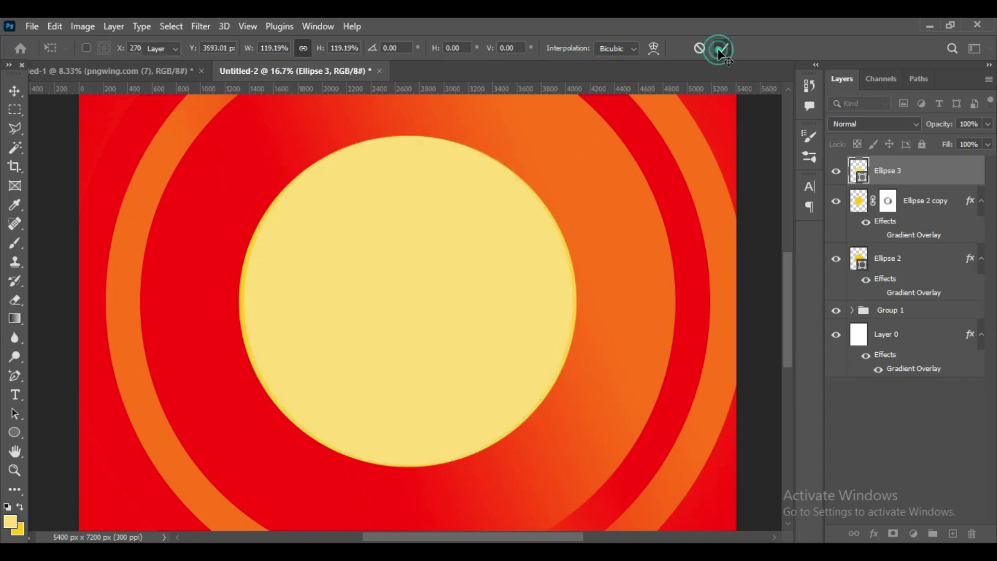
double_click(859, 168)
left_click(812, 351)
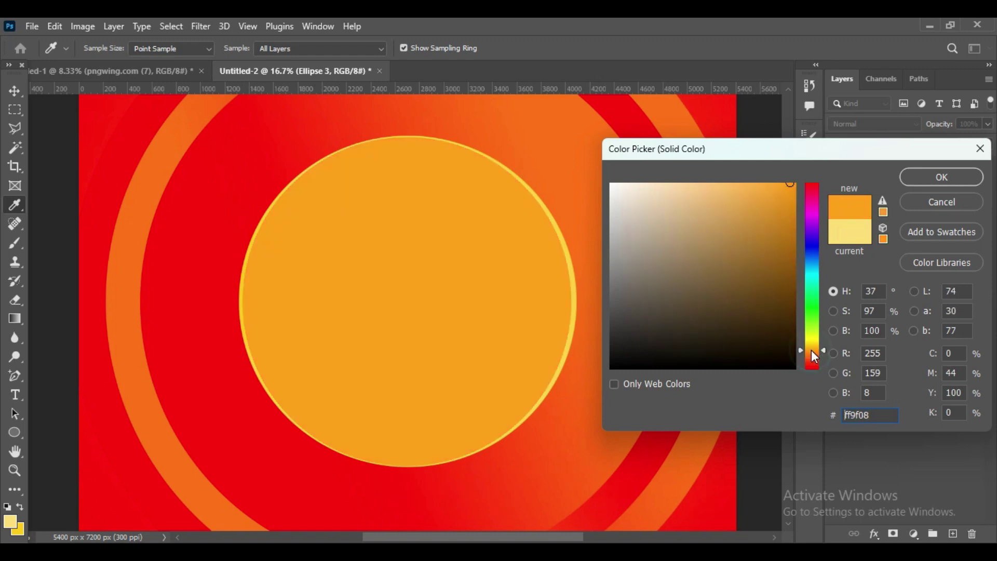
left_click(941, 177)
Mask the orange circle with a black-to-white gradient so its left side shows yellow
left_click(887, 170)
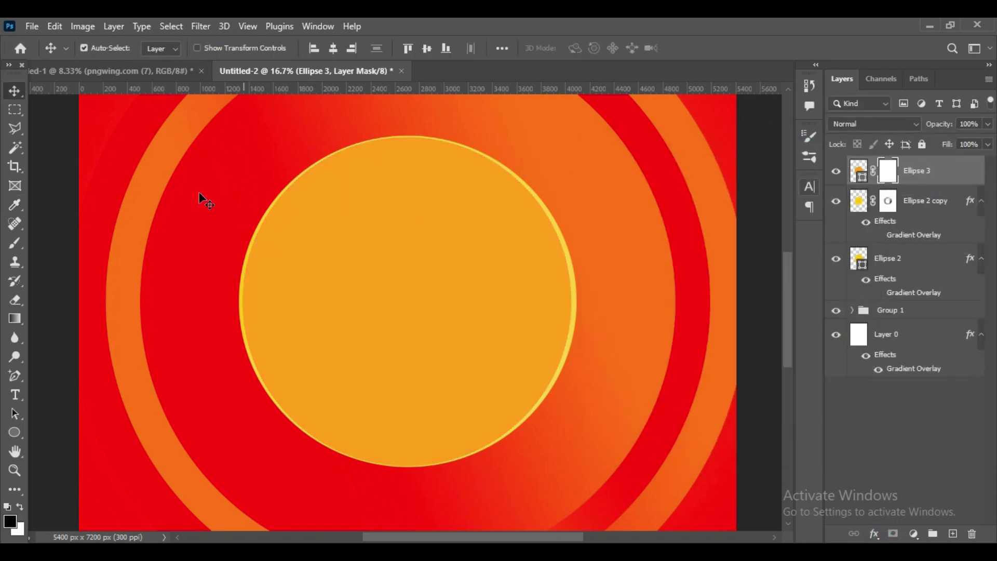
left_click(17, 321)
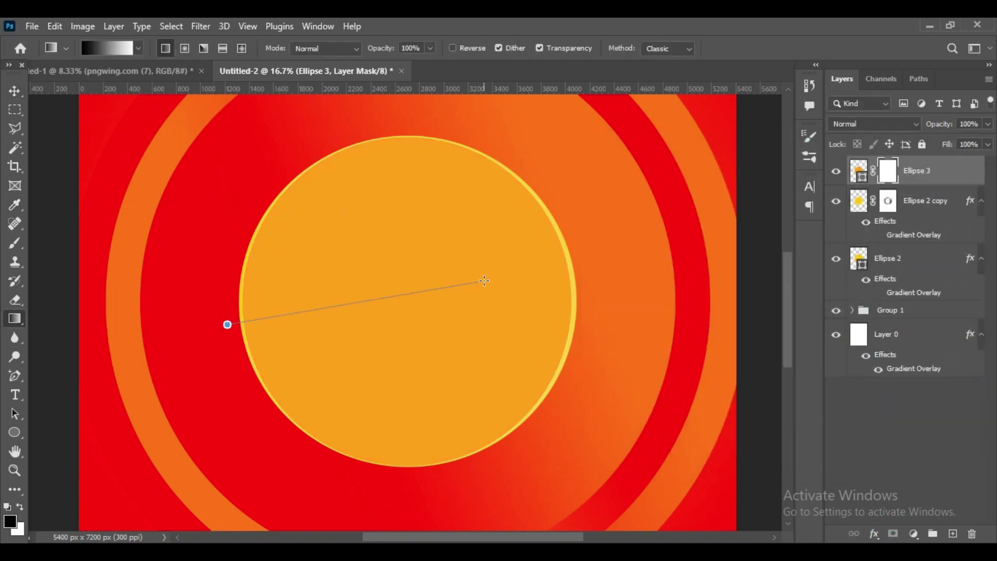
left_click_drag(227, 325, 478, 278)
left_click_drag(405, 283, 467, 282)
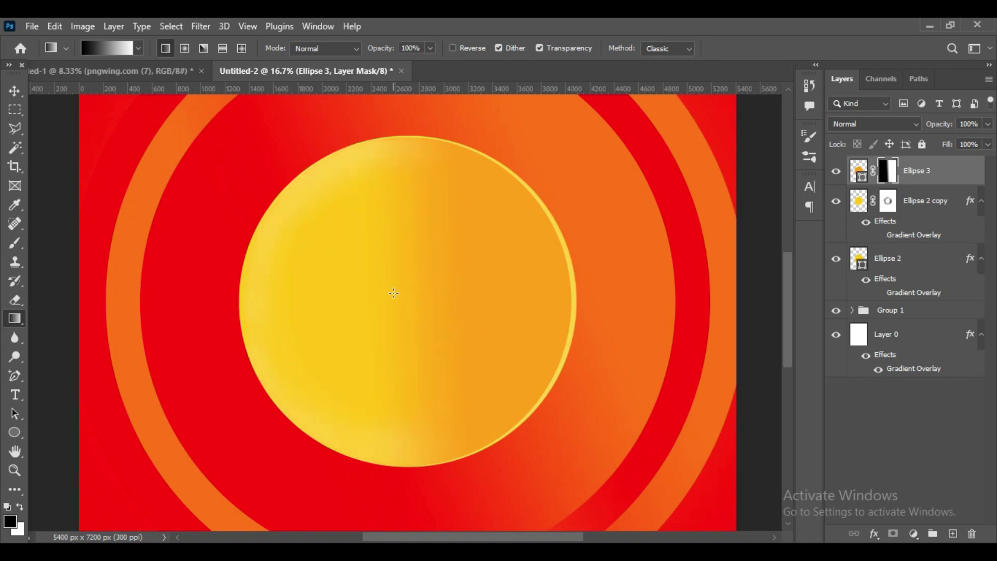
left_click_drag(394, 294, 499, 276)
left_click(14, 90)
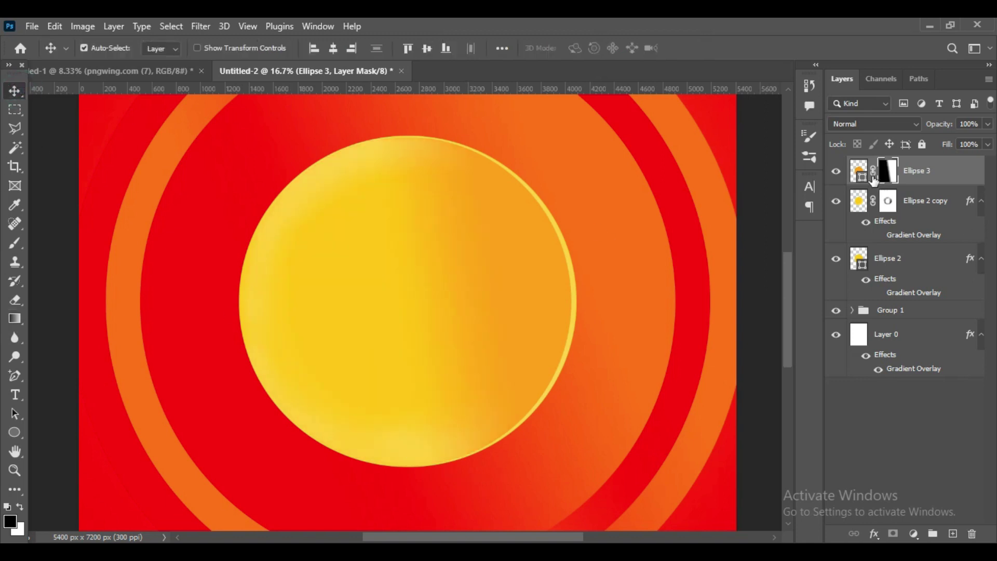
left_click(859, 169)
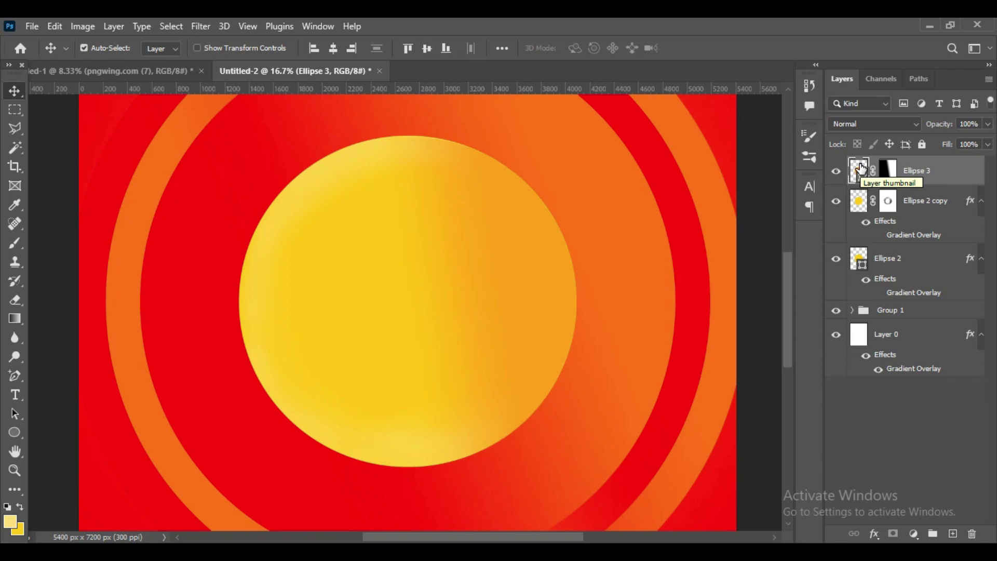
key("ctrl+plus")
key("ctrl+0")
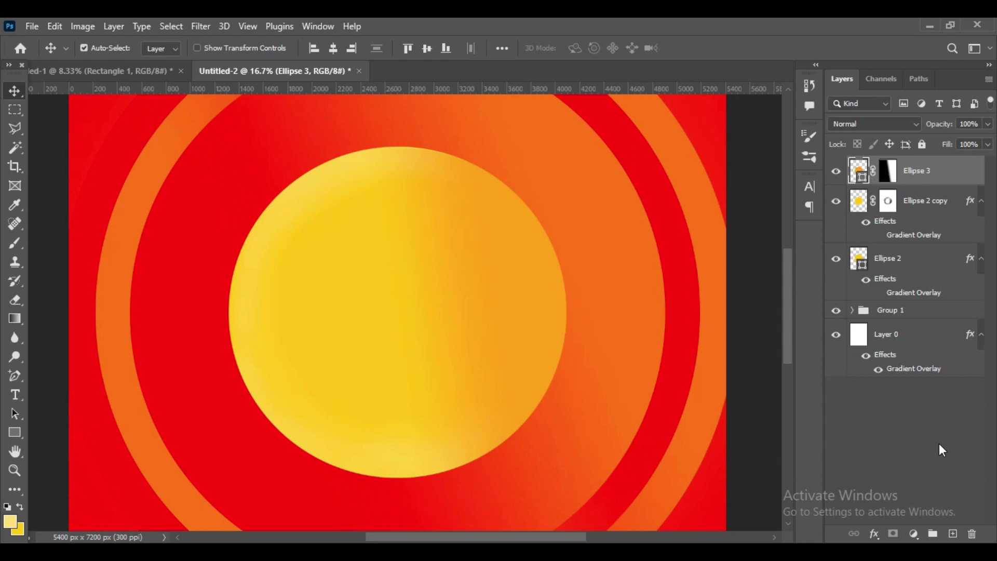
Duplicate Ellipse 3, then shift, enlarge and rotate the copy clockwise
left_click(873, 534)
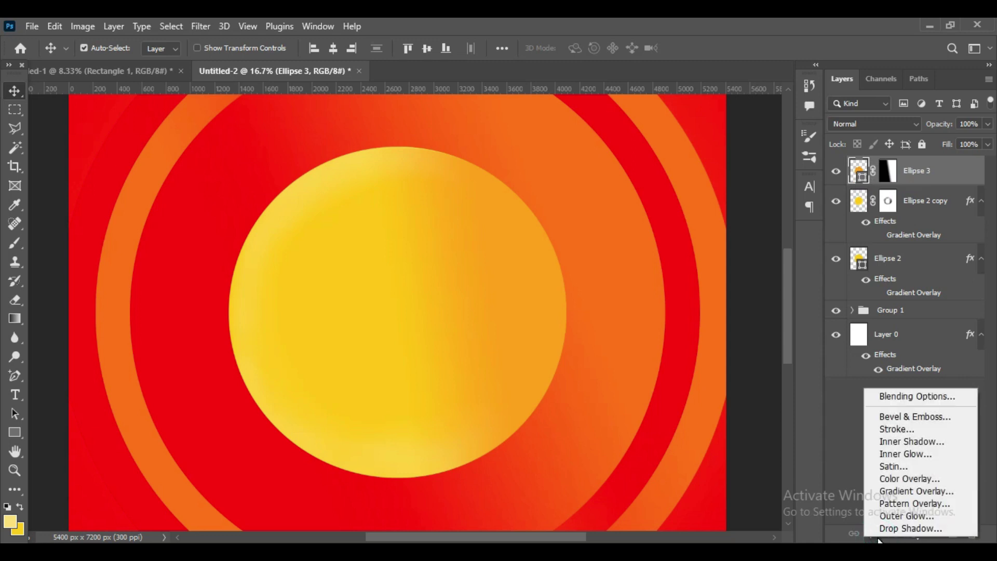
left_click(950, 176)
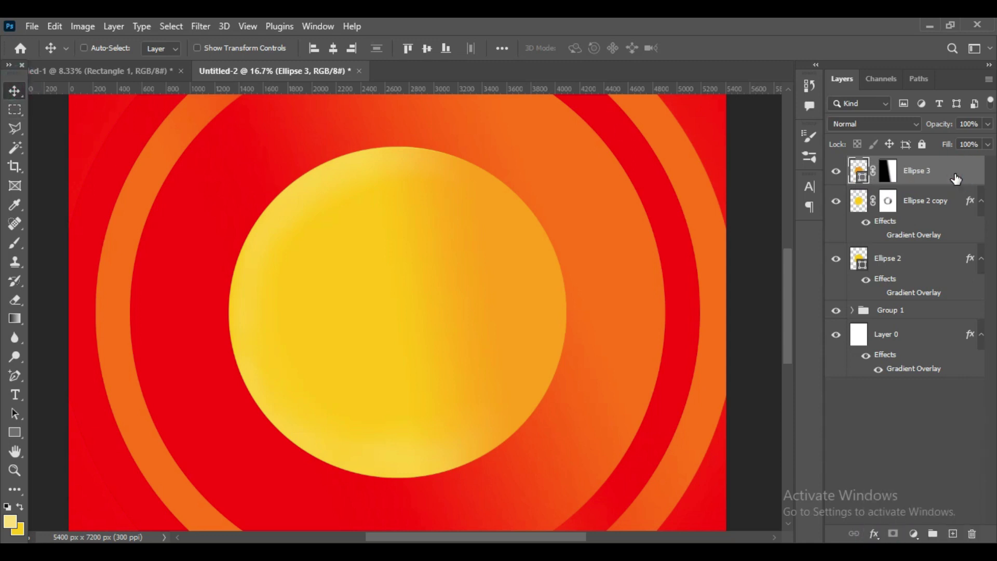
key("ctrl+j")
key("ctrl+t")
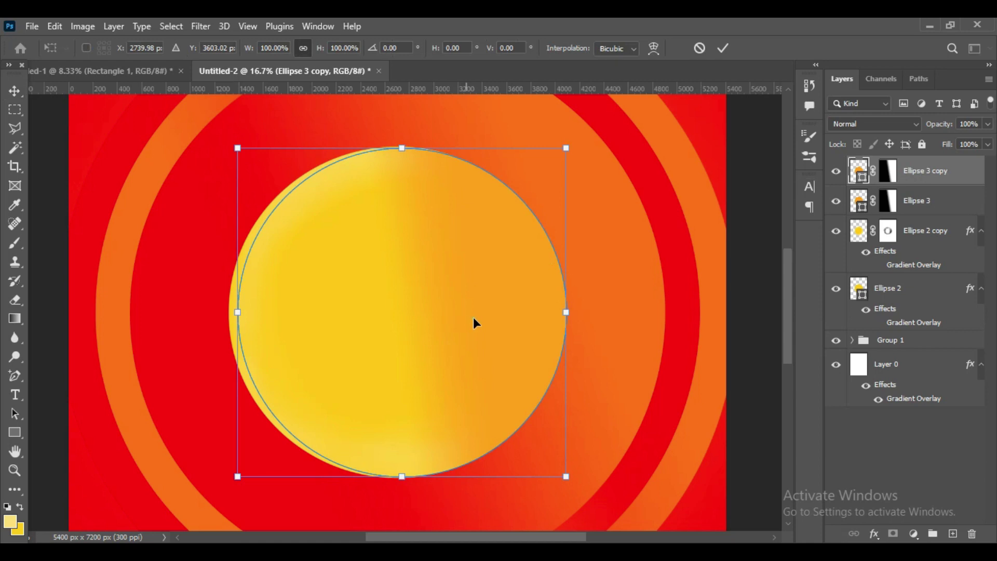
left_click_drag(461, 325, 429, 330)
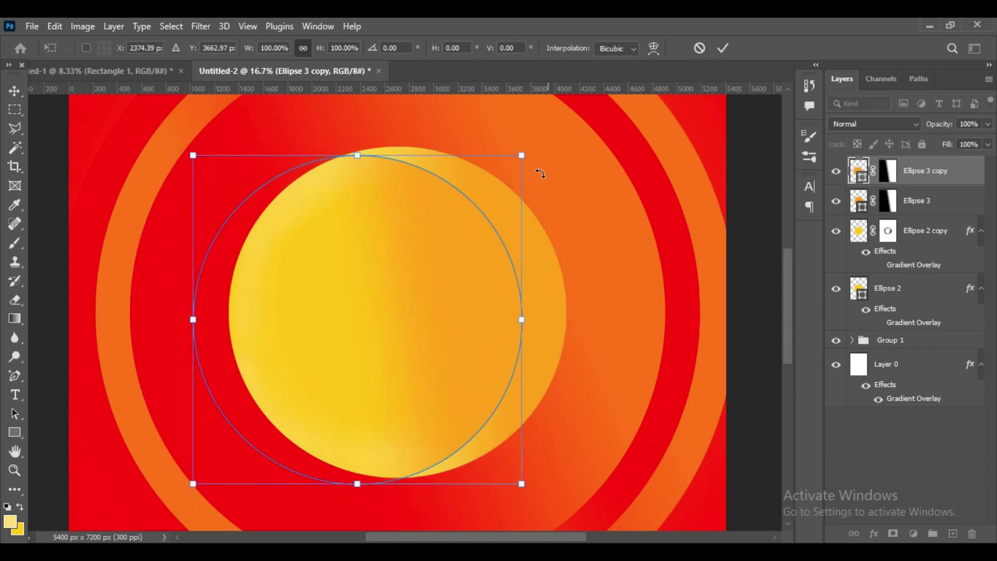
left_click_drag(521, 155, 530, 146)
left_click_drag(530, 482, 534, 485)
left_click_drag(448, 363, 452, 363)
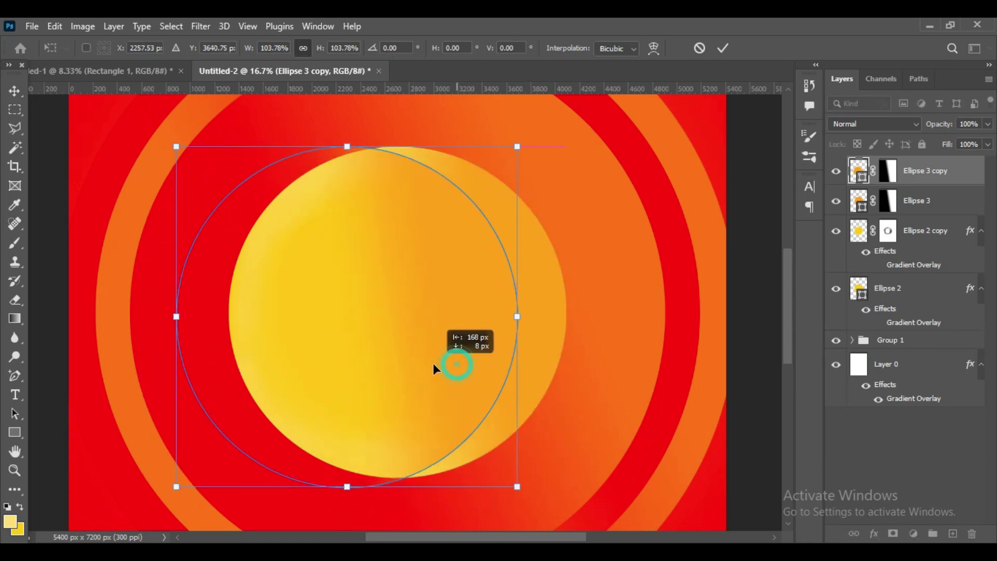
mouse_move(571, 137)
left_mouse_down()
mouse_move(587, 156)
mouse_move(594, 267)
left_mouse_up()
left_click(722, 47)
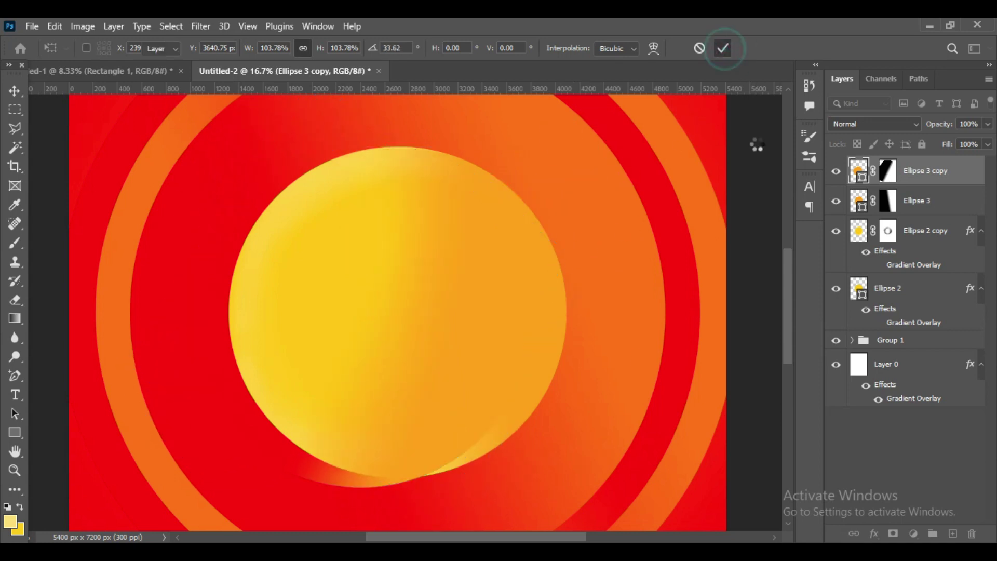
Realign the copy over the yellow circle at 97% scale, rotated about 29°
key("ctrl+t")
left_click_drag(473, 304, 505, 297)
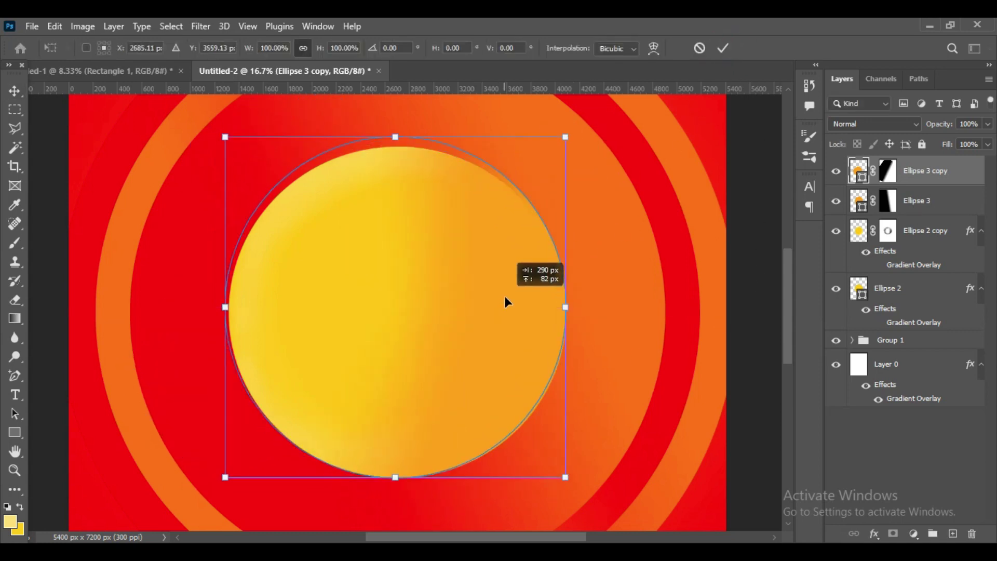
left_click_drag(565, 136, 559, 146)
left_click_drag(480, 266, 485, 267)
left_click_drag(606, 137, 628, 254)
left_click(723, 48)
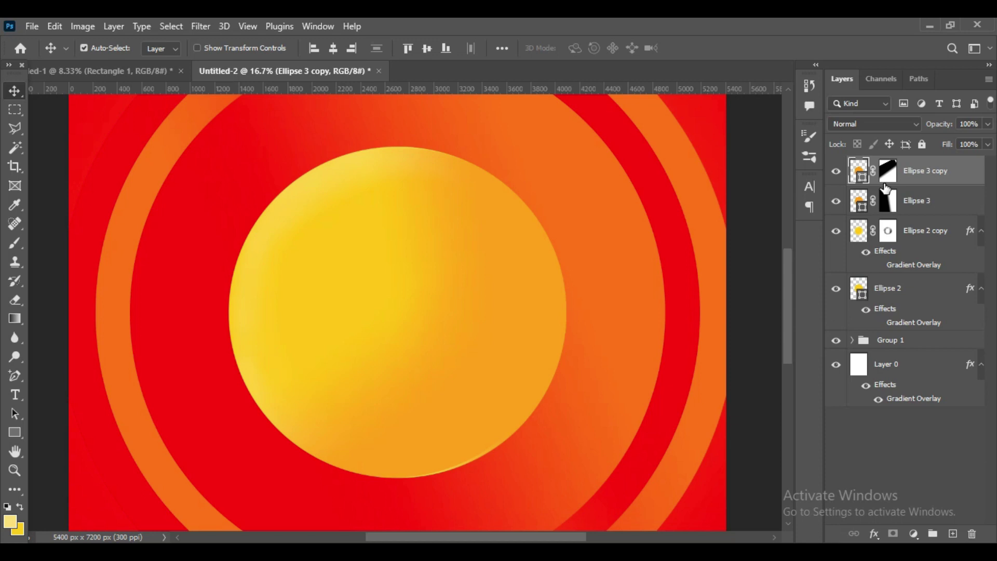
Group Ellipse 3, Ellipse 2 copy and Ellipse 2 into a new group
left_click(914, 201, "shift")
left_click(916, 239, "shift")
left_click(908, 291, "shift")
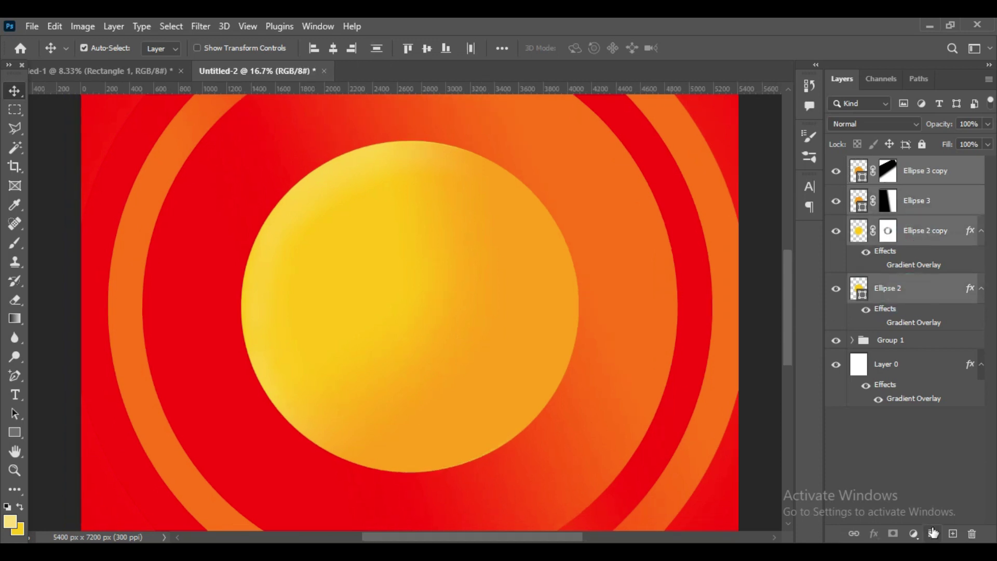
left_click(933, 534)
left_click(836, 164)
left_click(835, 165)
left_click(836, 164)
left_click(837, 183)
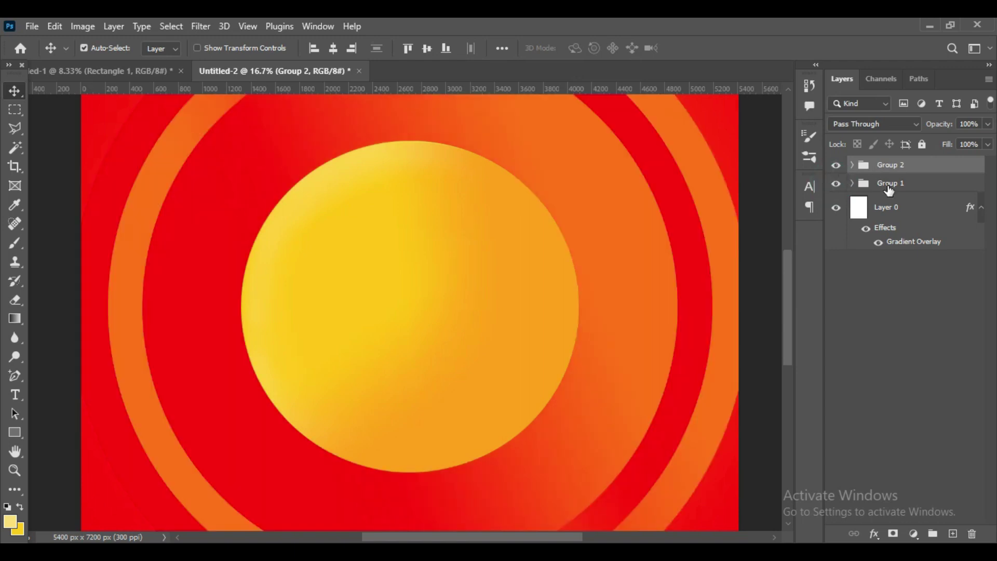
Rename Group 1 to 'circle 1' and Group 2 to 'logo'
double_click(889, 184)
type("circ")
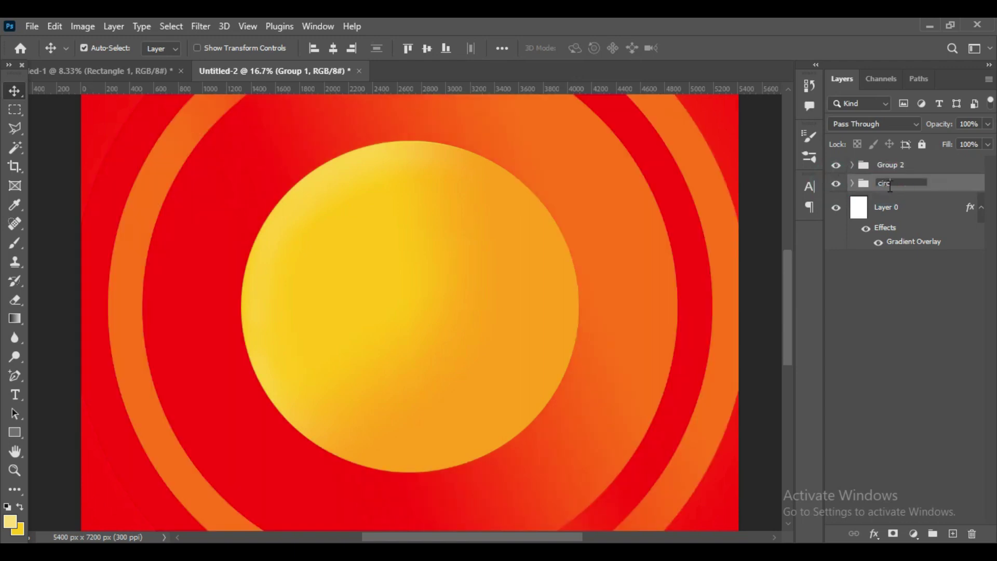
type("le 1")
key("Return")
double_click(887, 165)
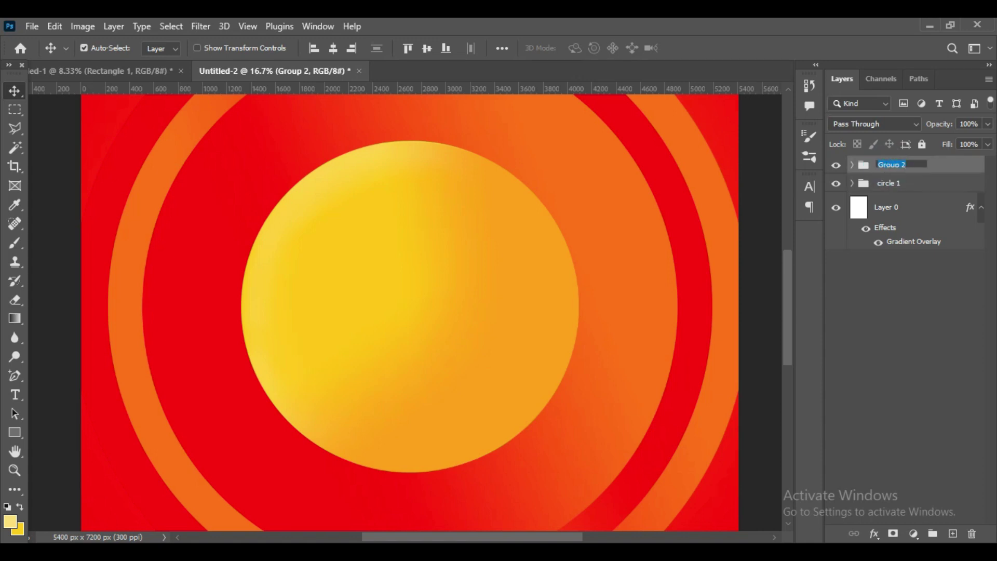
type("logo")
key("Return")
Duplicate the Ellipse 3 copy layer inside the logo group
left_click(852, 165)
left_click(878, 275)
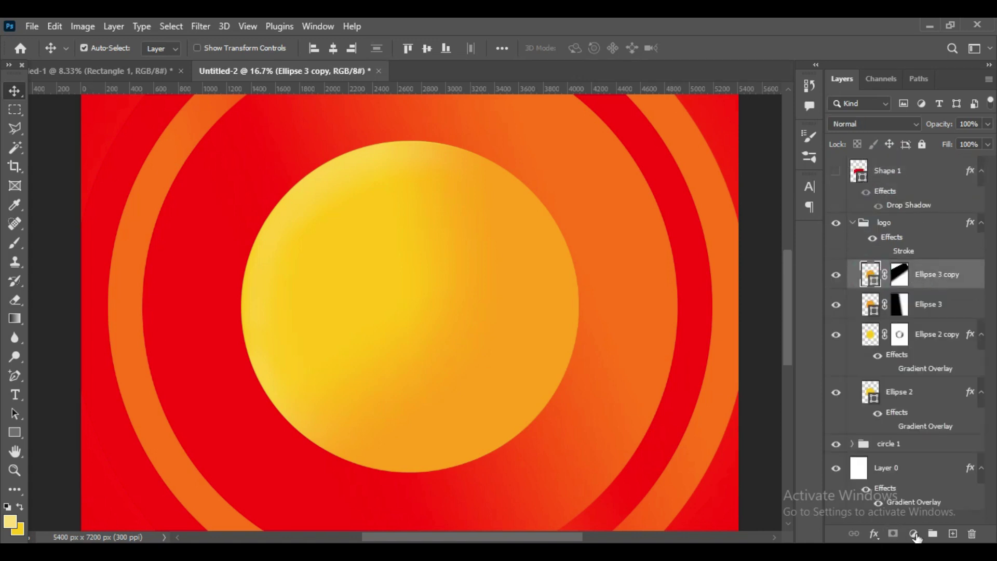
key("ctrl+j")
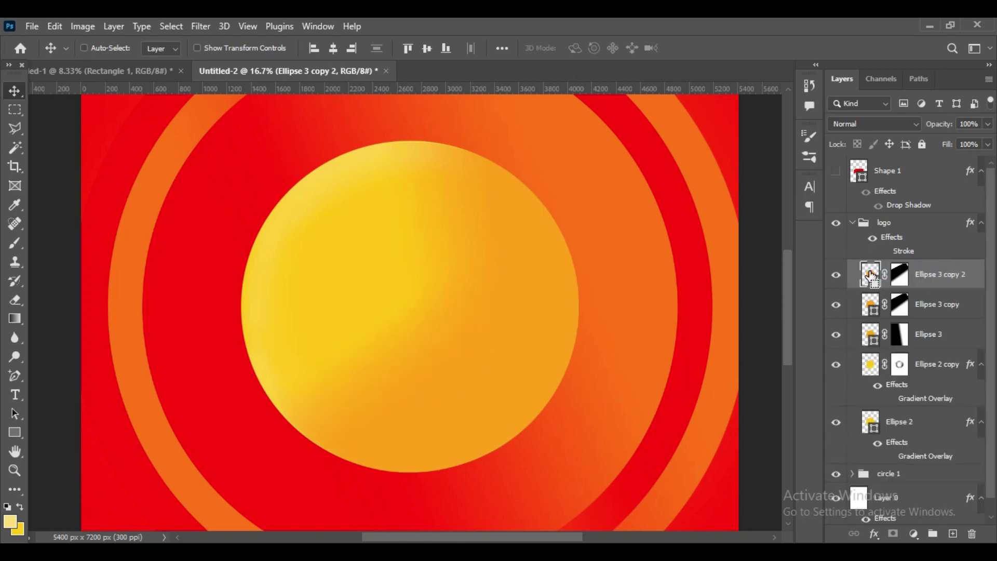
Give the Ellipse 3 copy 2 layer a deeper orange fill
key("ctrl+t")
left_click(723, 53)
double_click(870, 271)
left_click_drag(805, 356, 810, 354)
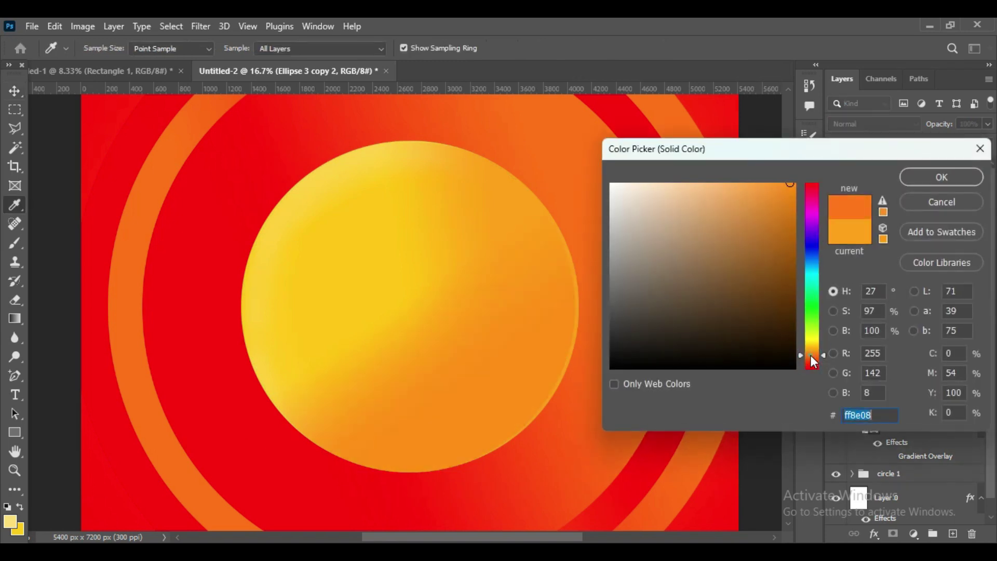
left_click(916, 179)
Nudge the orange copy slightly left and rotate it about -16 degrees
key("ctrl+t")
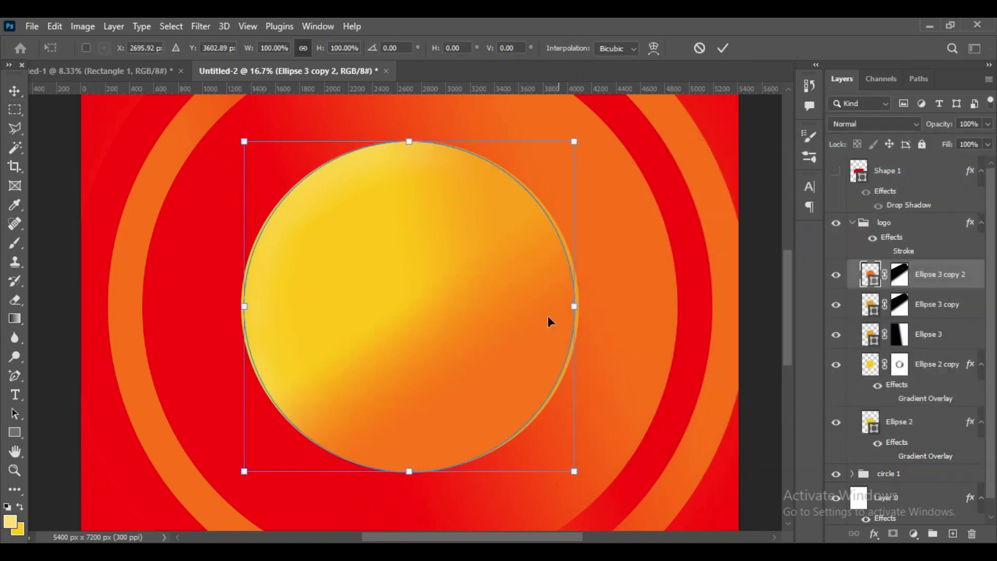
left_click_drag(548, 322, 528, 318)
mouse_move(575, 123)
left_mouse_down()
mouse_move(534, 85)
mouse_move(610, 232)
left_mouse_up()
left_click(721, 49)
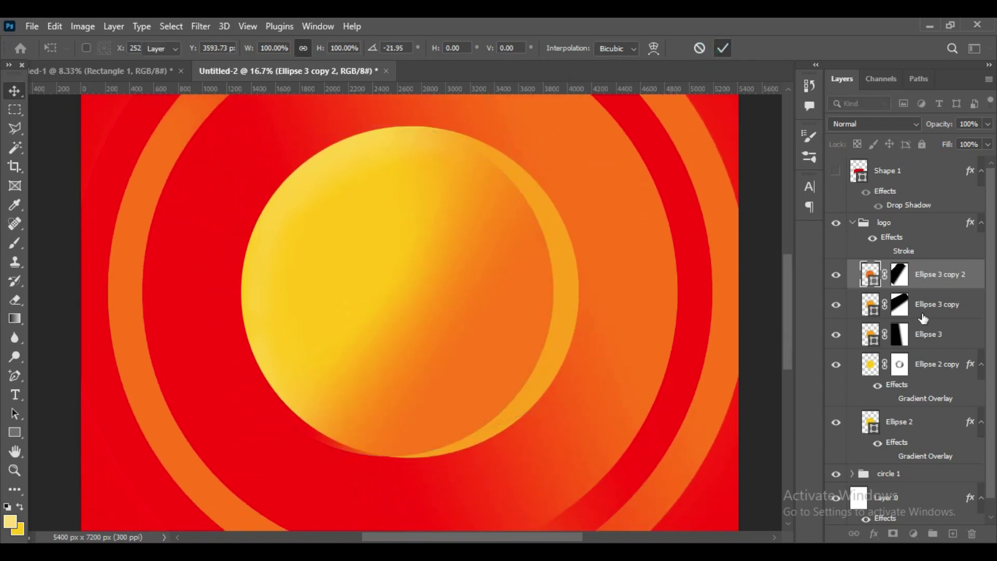
Reset colours to black and white and apply a gradient to the copy's mask
key("ctrl+backslash")
key("d")
key("g")
left_click_drag(404, 266, 415, 266)
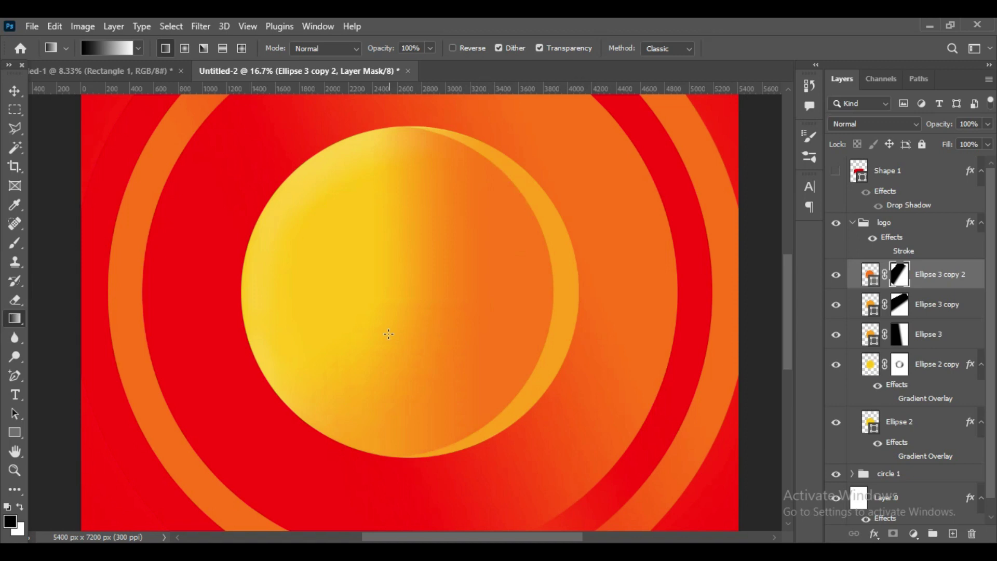
key("v")
Raise the soft Brush opacity and paint out the light rim on the right edge
left_click(14, 242)
right_click(15, 242)
left_click(57, 241)
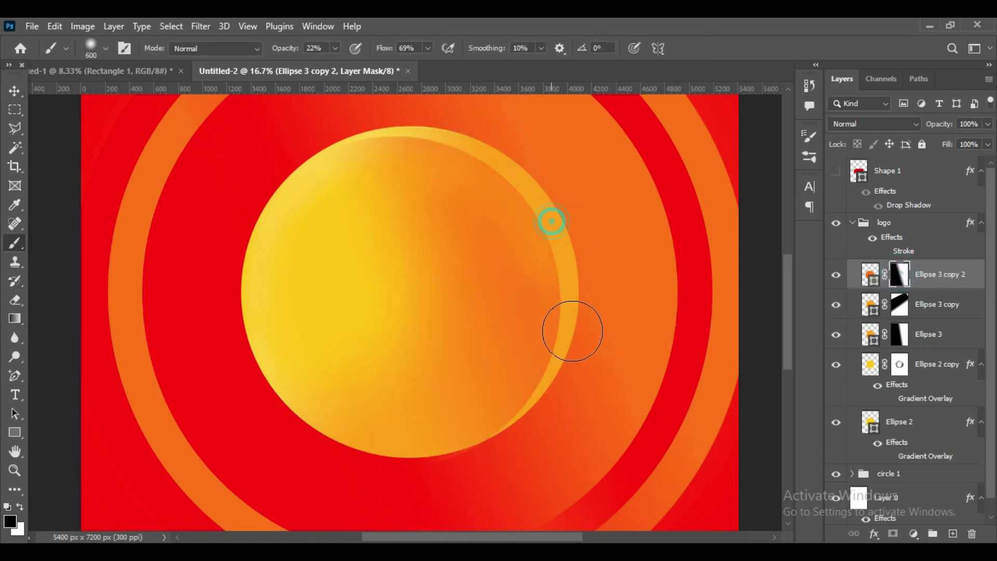
left_click_drag(285, 47, 311, 48)
left_click(409, 150)
mouse_move(499, 176)
left_mouse_down()
mouse_move(531, 439)
mouse_move(560, 400)
left_mouse_up()
Test rim and upper-right shading strokes, undo them, and lower brush opacity to 10%
left_click(20, 506)
left_click_drag(400, 151, 497, 447)
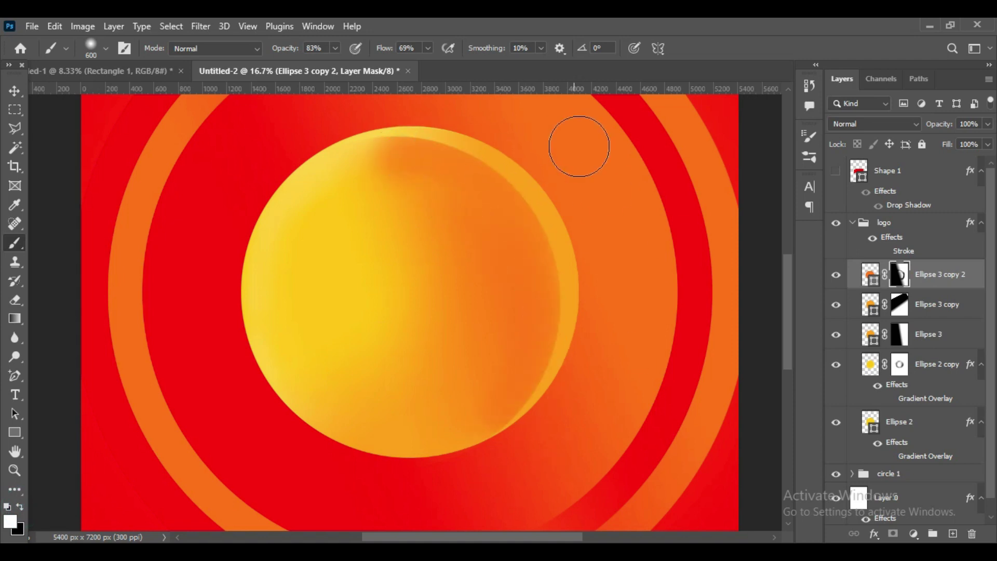
key("ctrl+z")
left_click_drag(296, 47, 278, 52)
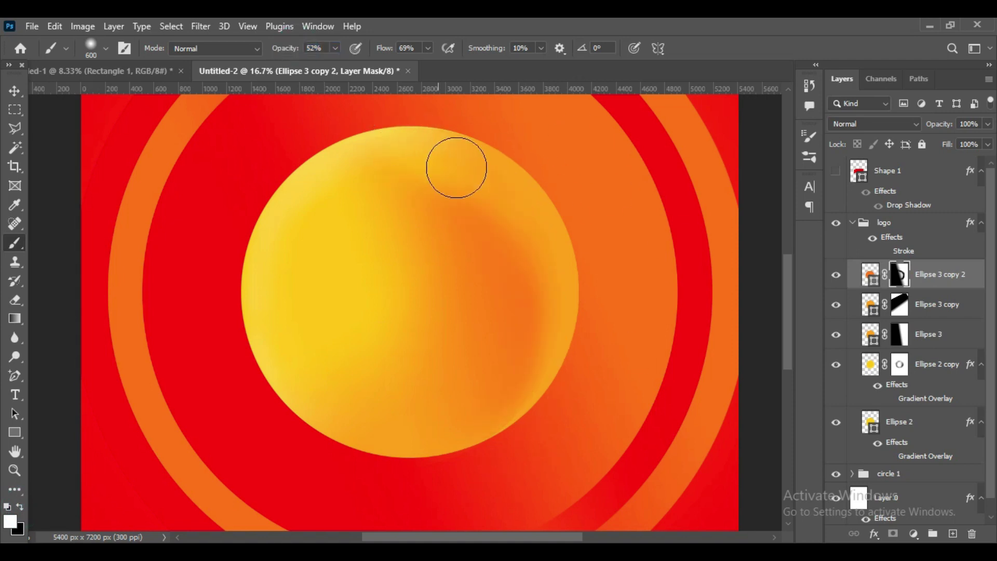
left_click_drag(456, 166, 492, 213)
key("ctrl+z")
left_click_drag(288, 49, 262, 61)
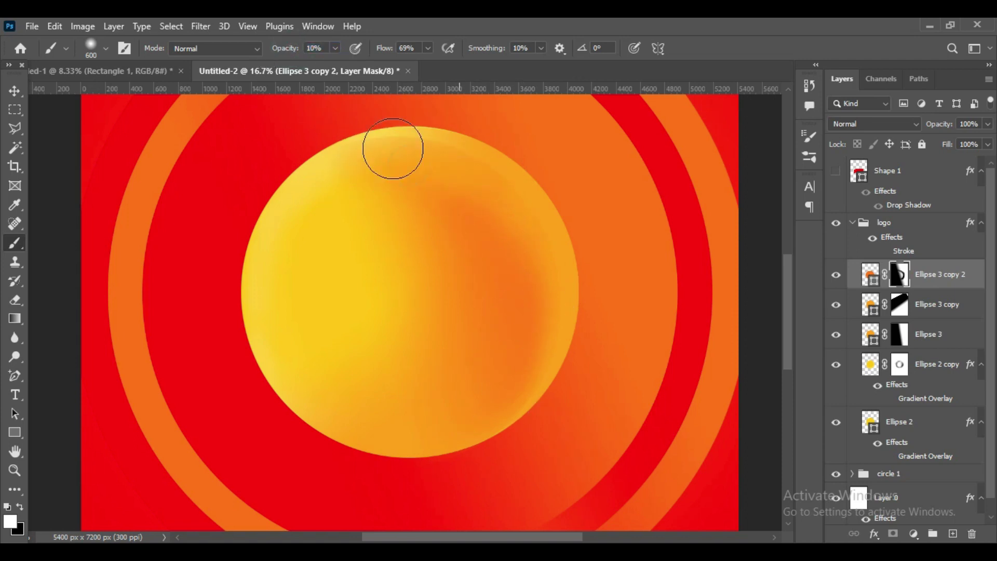
left_click(14, 91)
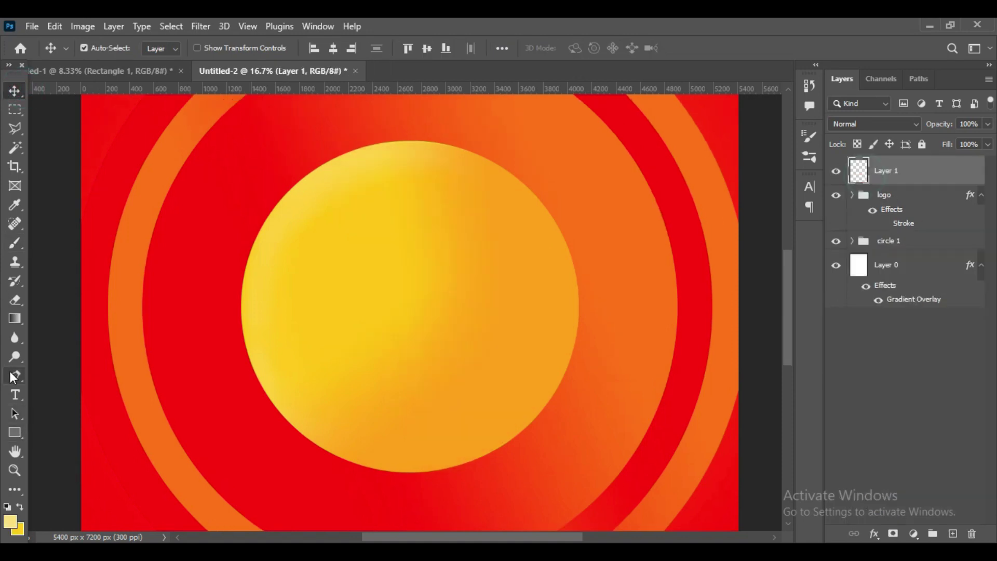
Place four banner corners across the circle with the Pen tool and set opacity to 0%
right_click(15, 375)
left_click(86, 378)
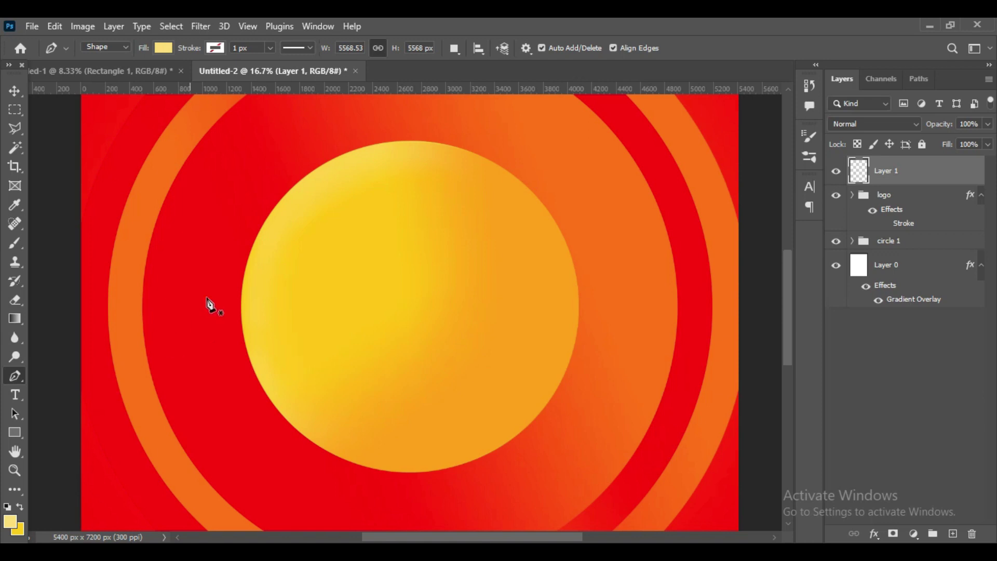
left_click(228, 272)
left_click(566, 206)
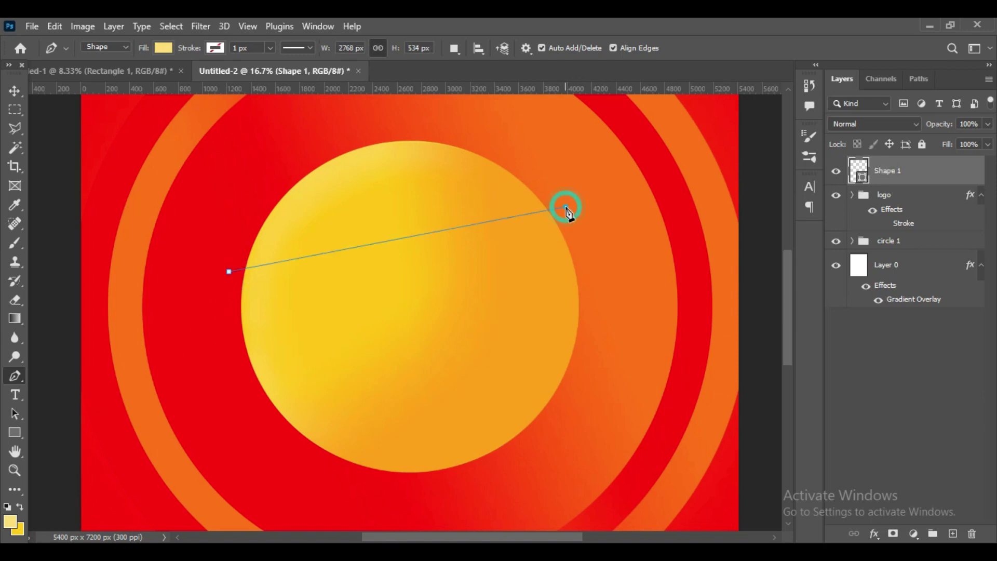
left_click(578, 331)
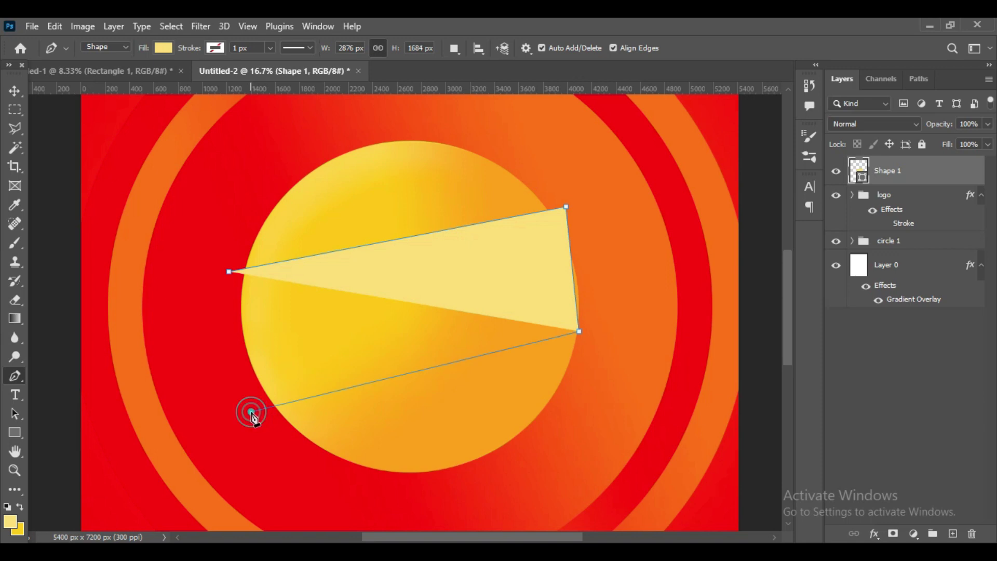
left_click(251, 411)
left_click_drag(944, 125, 396, 241)
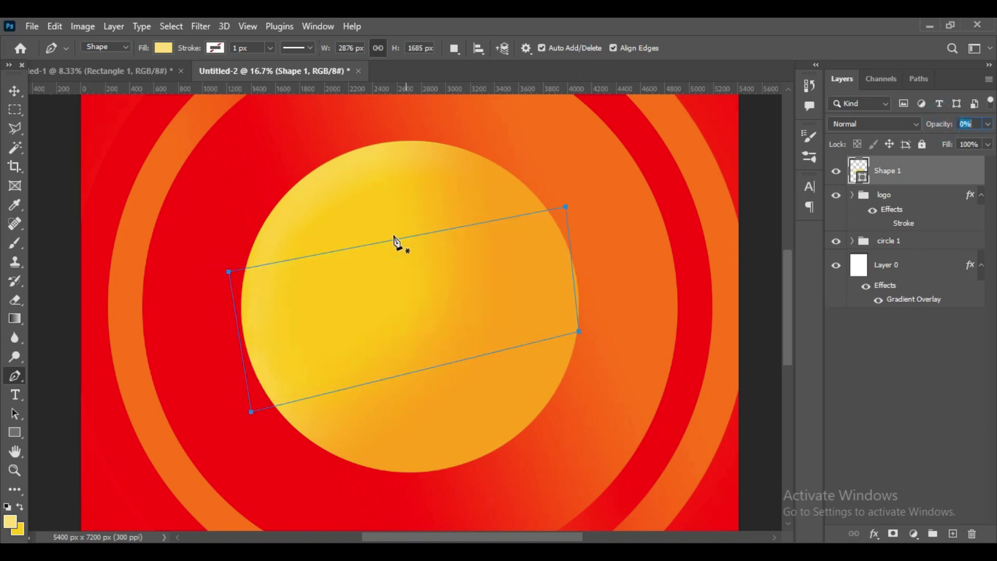
Add anchor points to bend the banner's top and bottom edges into waves
right_click(14, 376)
left_click(62, 418)
left_click_drag(319, 254, 318, 214)
left_click(465, 203)
left_click_drag(466, 205, 468, 227)
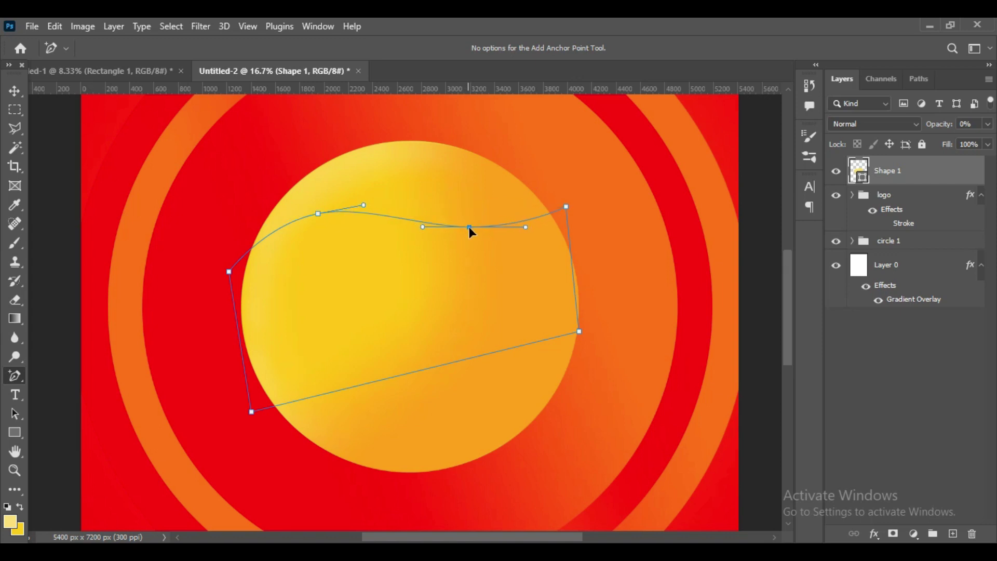
left_click_drag(331, 391, 325, 343)
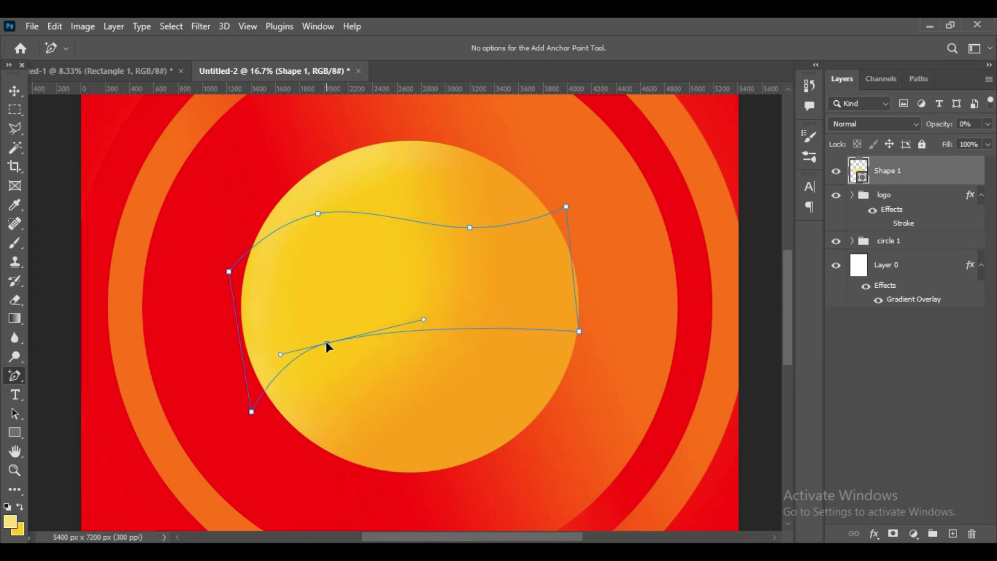
left_click_drag(476, 331, 476, 343)
Bow the banner's right and left edges outward and fine-tune the bottom-right corner
mouse_move(578, 271)
left_mouse_down()
mouse_move(583, 284)
mouse_move(596, 272)
left_mouse_up()
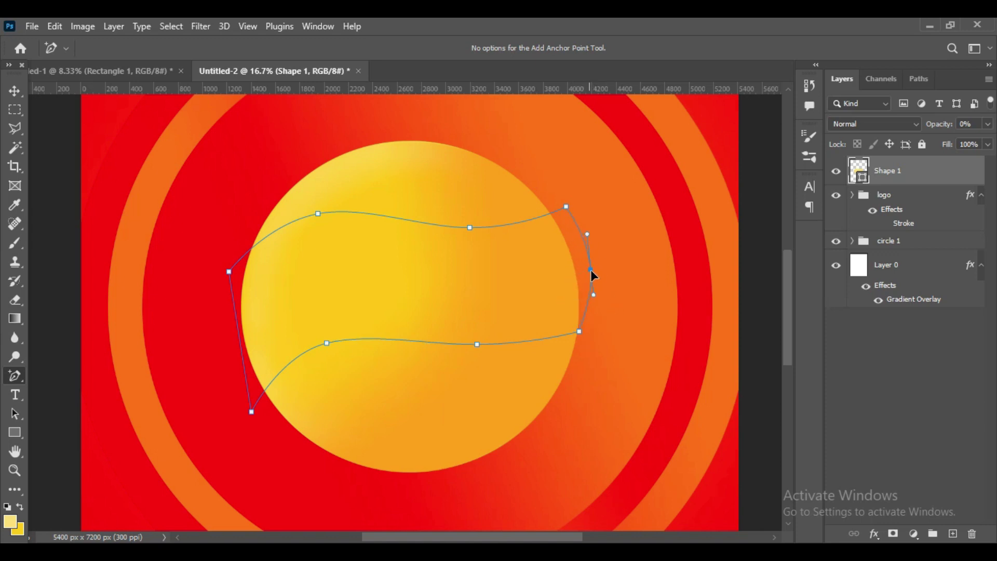
left_click(579, 332)
left_click_drag(579, 333, 584, 332)
left_click_drag(227, 338, 226, 336)
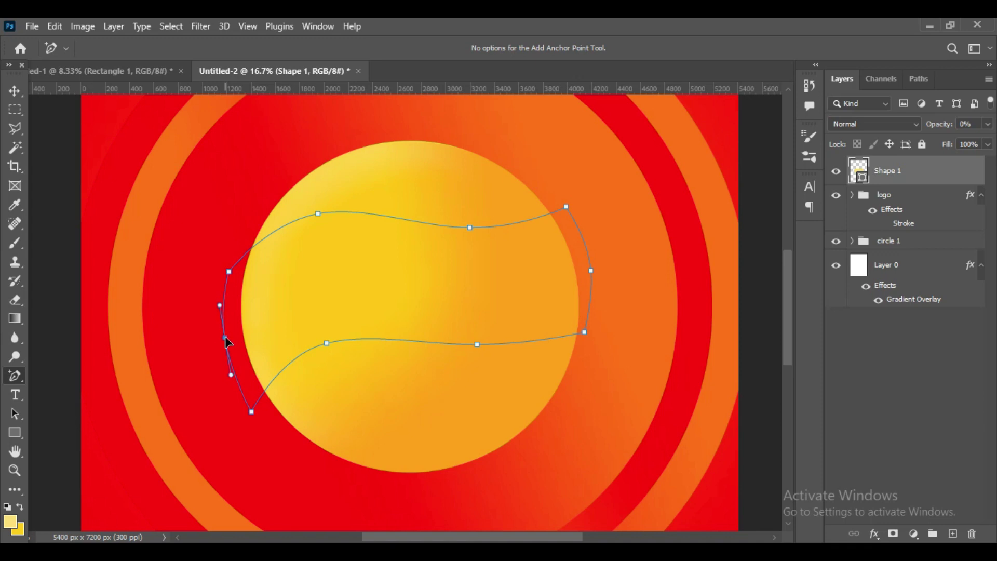
left_click(584, 335)
left_click_drag(590, 271, 589, 266)
left_click(14, 91)
Fill the banner with red ff0000 and set its layer opacity to 82%
double_click(859, 171)
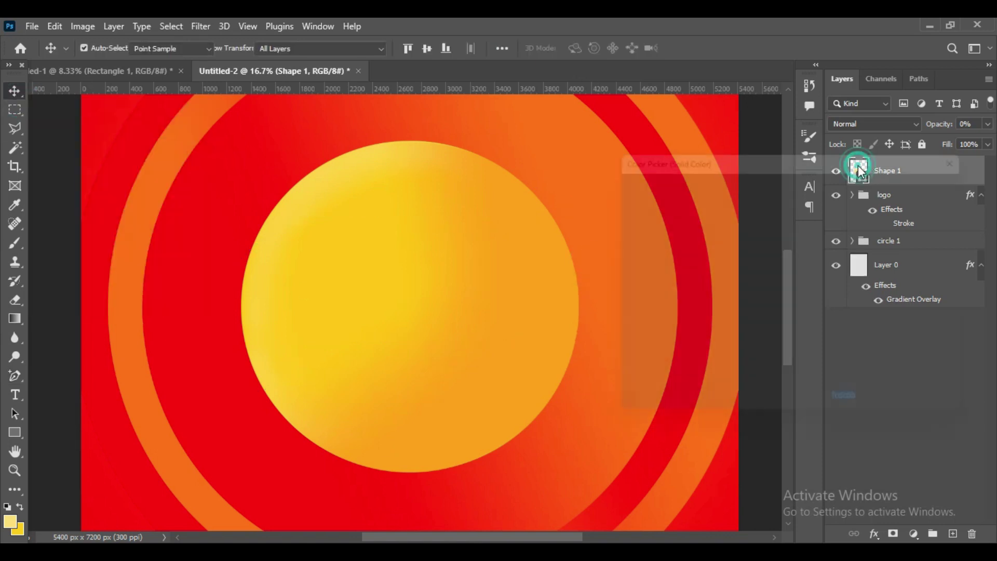
type("ff0000")
left_click(972, 176)
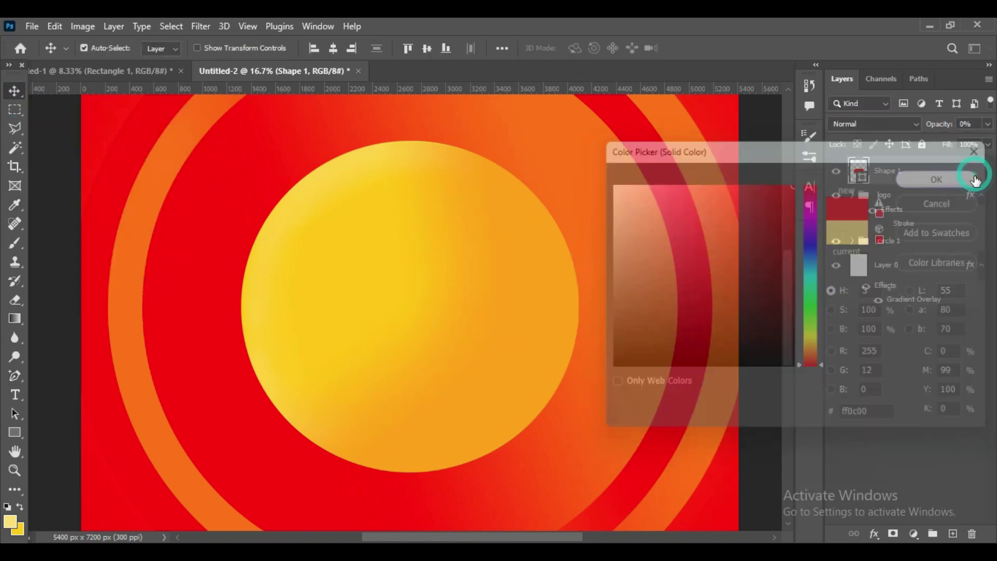
key("8")
key("2")
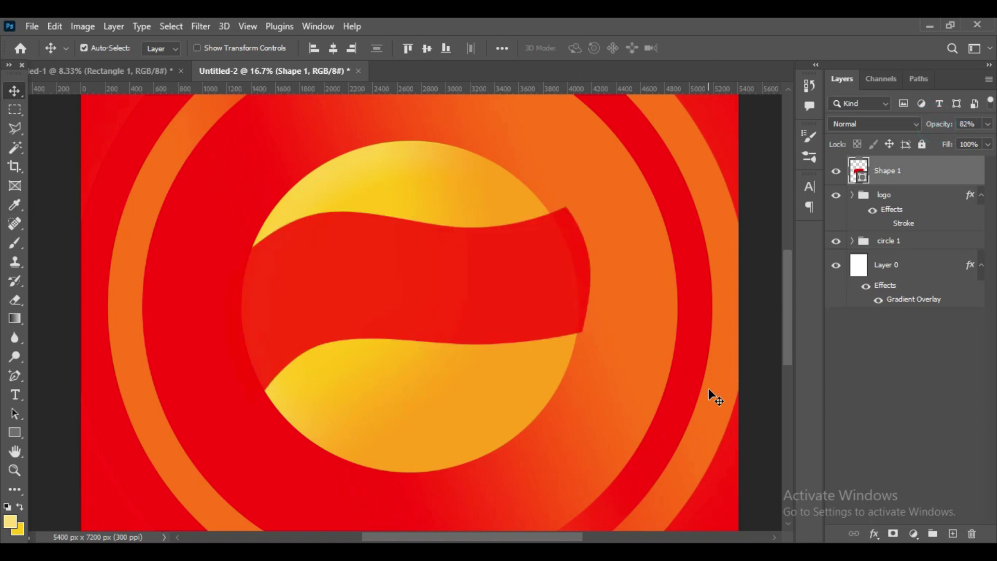
Add a drop shadow to the banner with distance 31, spread 16 and size 58
left_click(874, 533)
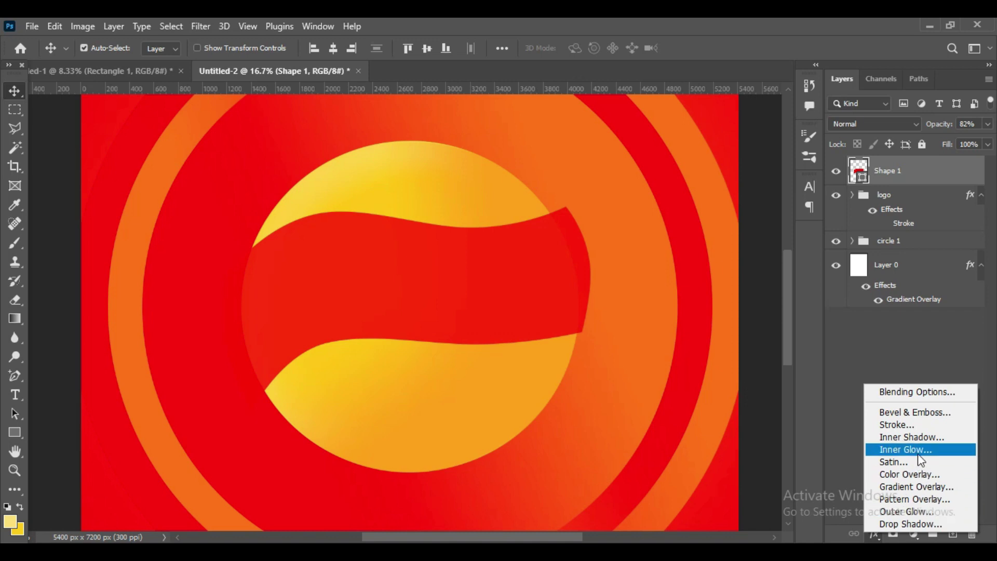
left_click(917, 523)
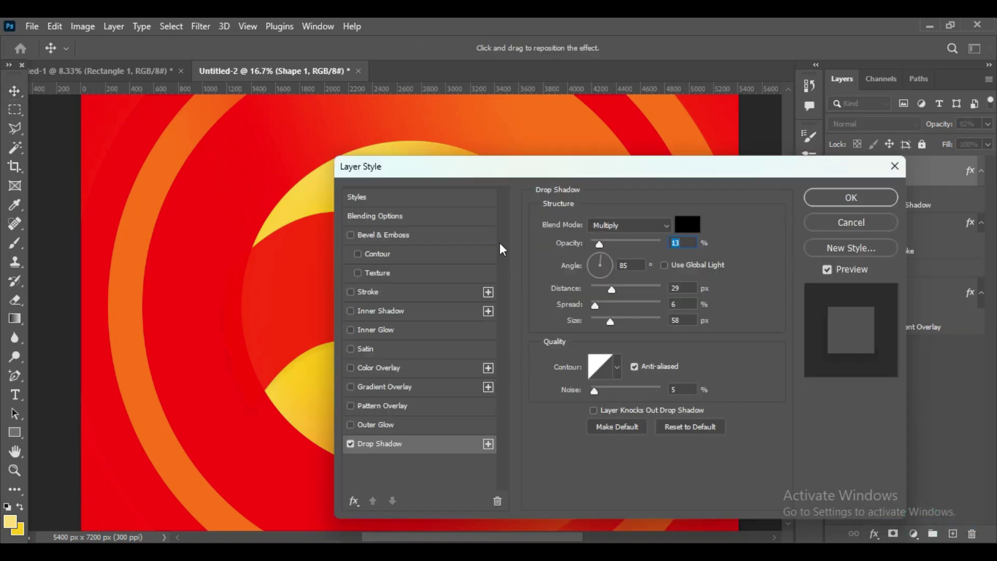
left_click_drag(580, 169, 646, 170)
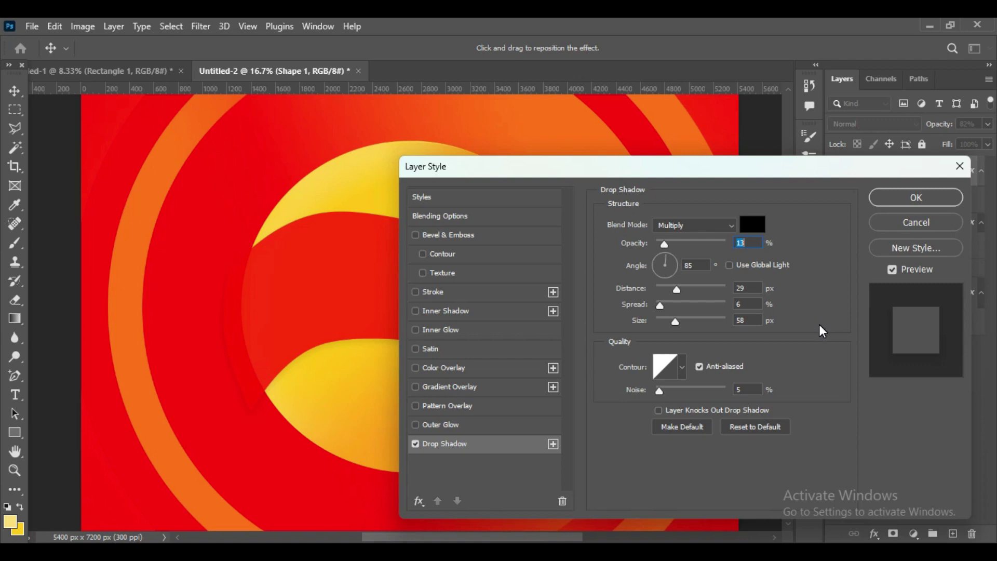
left_click(686, 291)
left_click_drag(664, 243, 718, 242)
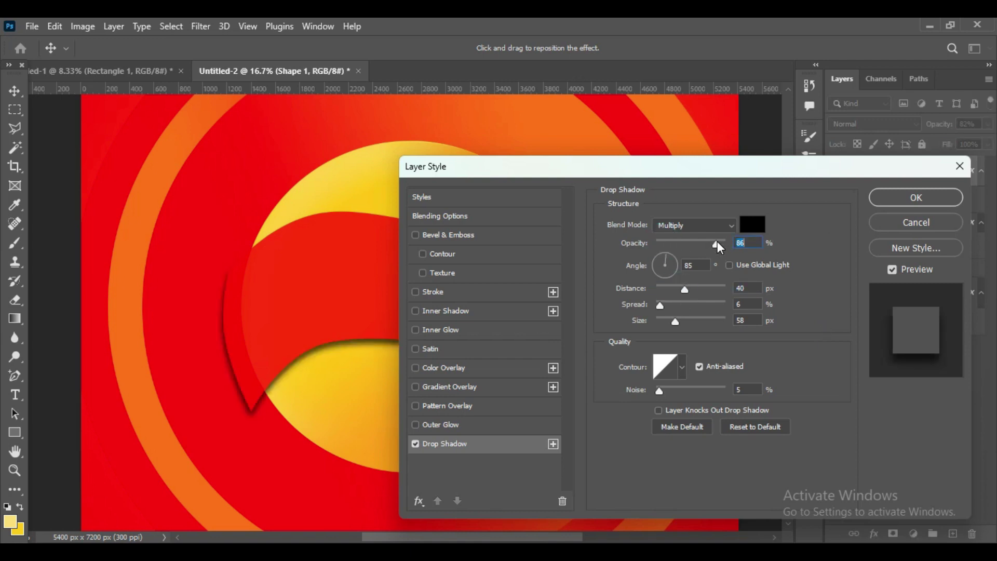
mouse_move(620, 173)
left_mouse_down()
mouse_move(829, 173)
mouse_move(808, 190)
left_mouse_up()
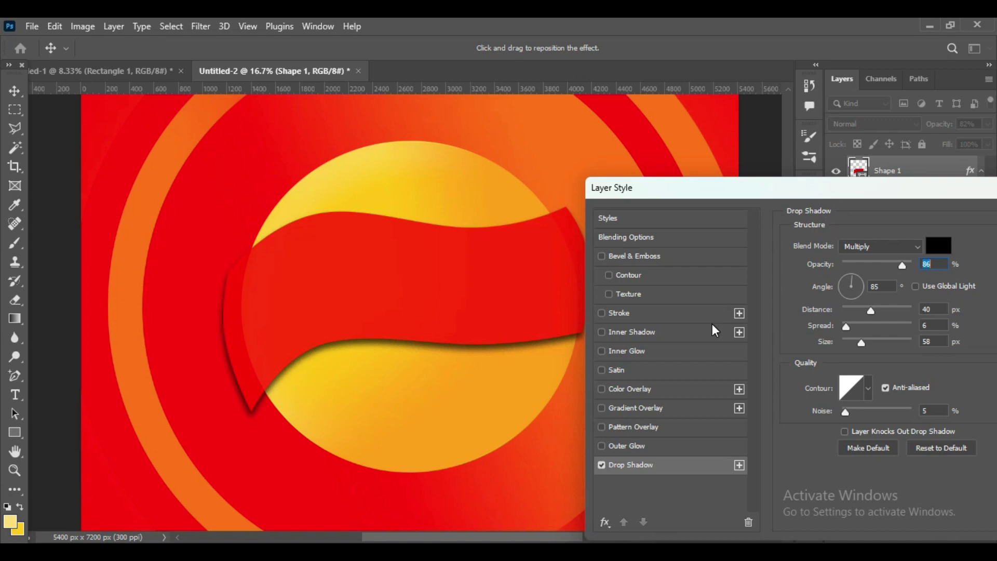
mouse_move(871, 310)
left_mouse_down()
mouse_move(898, 312)
mouse_move(860, 312)
mouse_move(868, 327)
mouse_move(852, 332)
left_mouse_up()
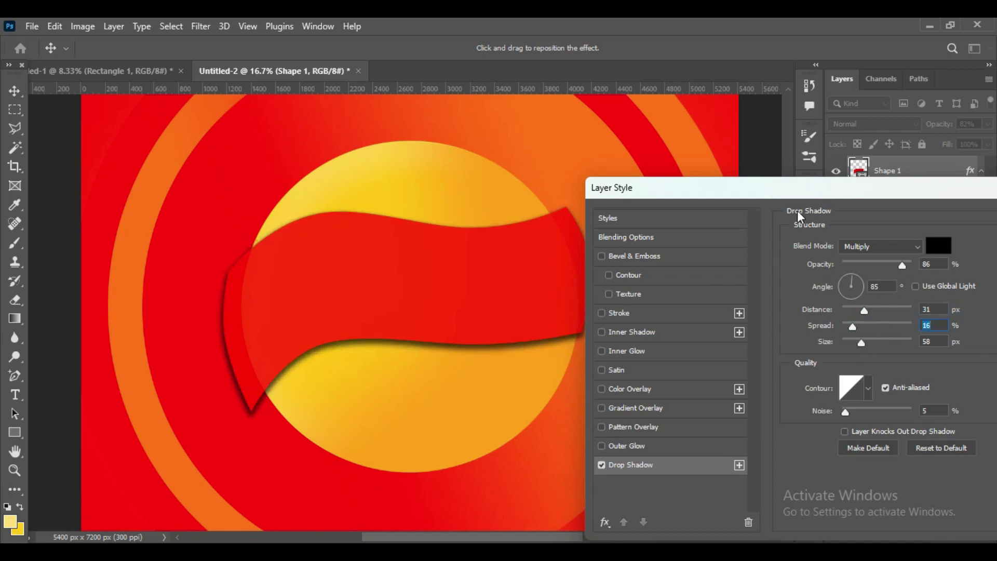
left_click_drag(804, 190, 583, 193)
key("Return")
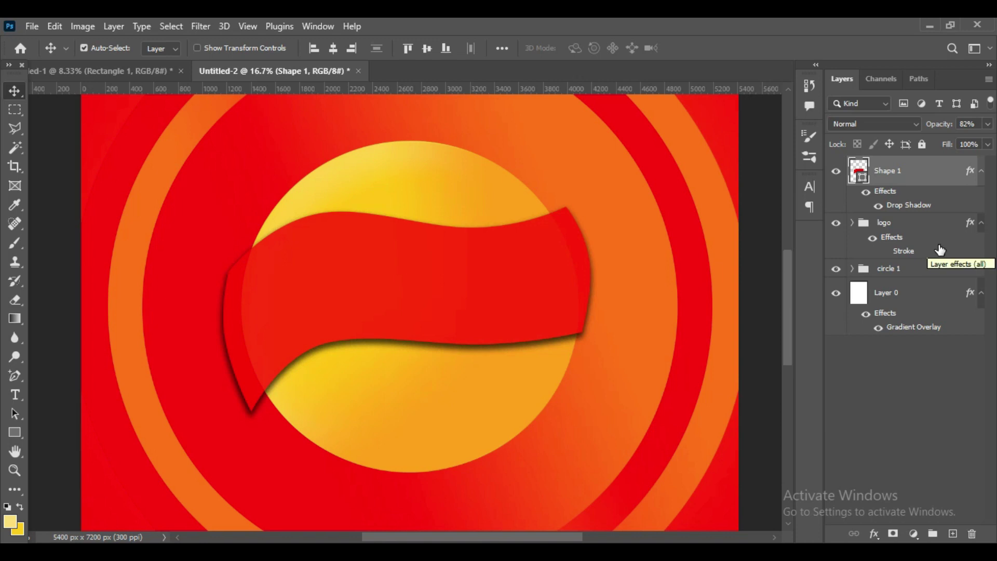
Lower the banner's drop shadow opacity to 51%
double_click(909, 204)
left_click_drag(675, 265, 659, 267)
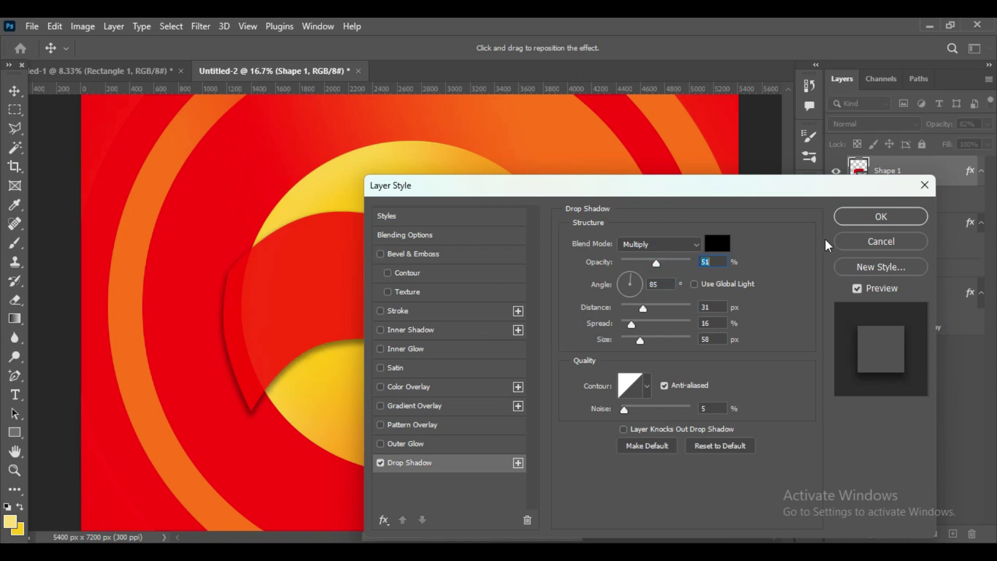
left_click(852, 217)
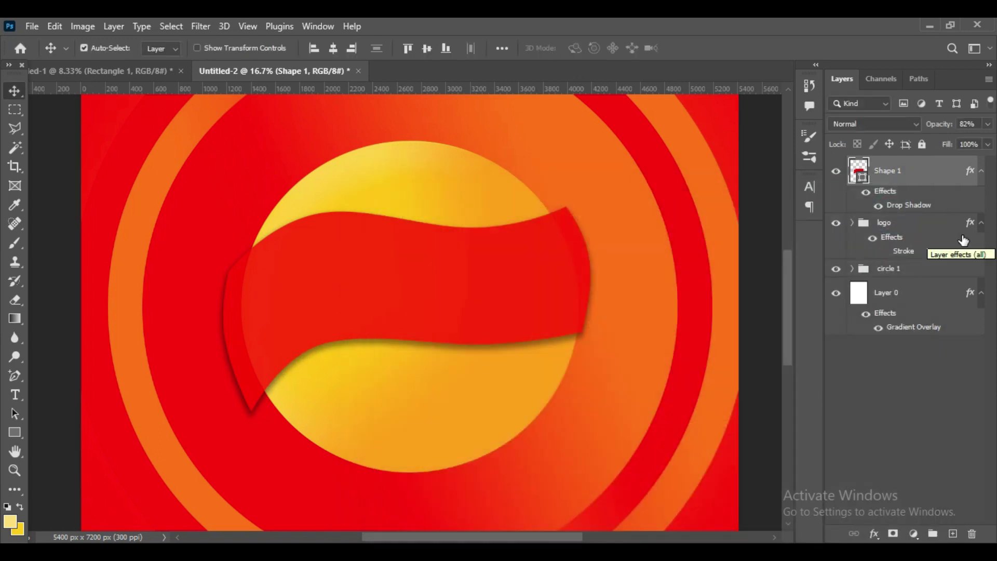
Add a new layer and draw a three-point strip along the banner's lower edge
scroll(477, 403, "up", 1)
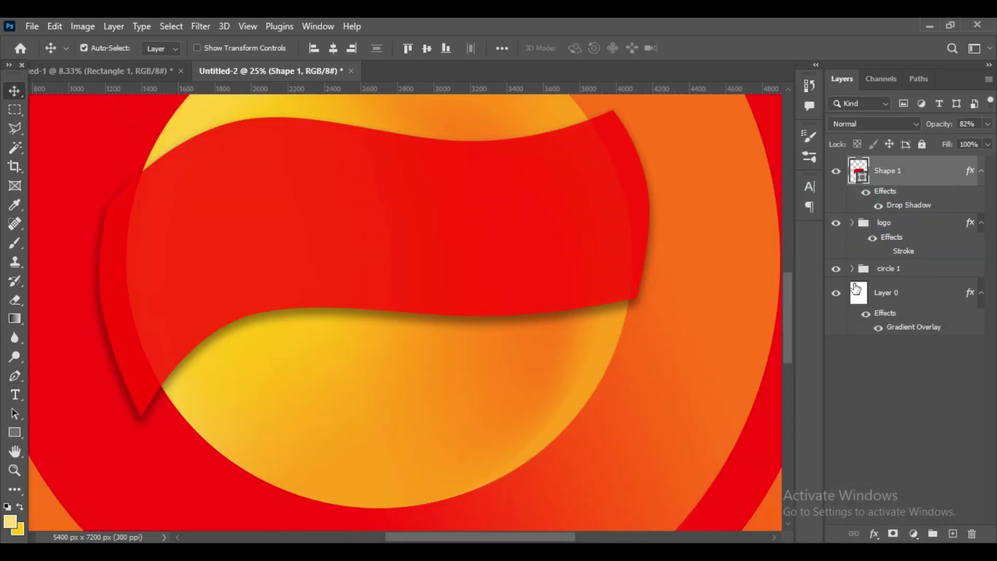
left_click(953, 533)
left_click(14, 376)
left_click(55, 375)
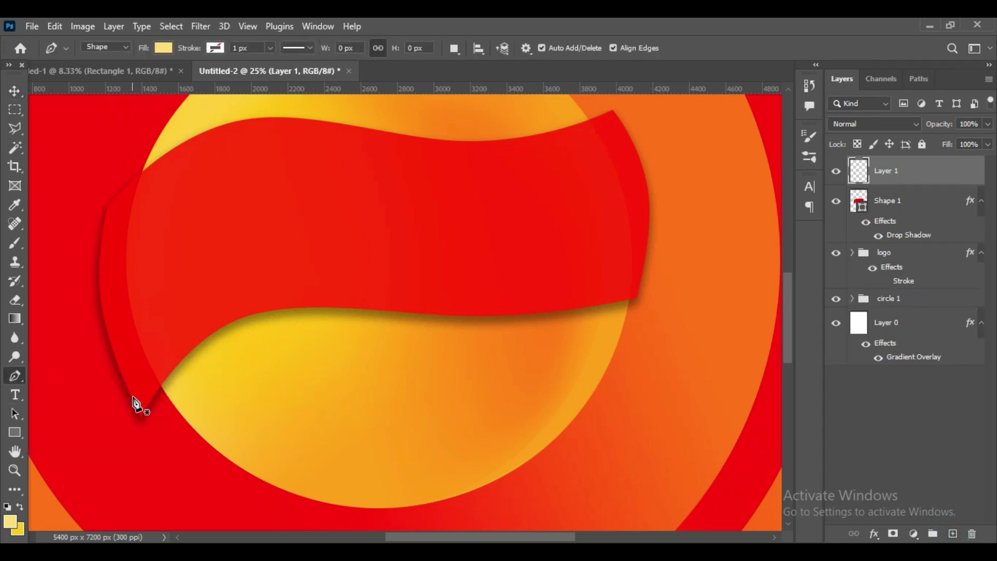
left_click(132, 396)
left_click(638, 286)
left_click(139, 412)
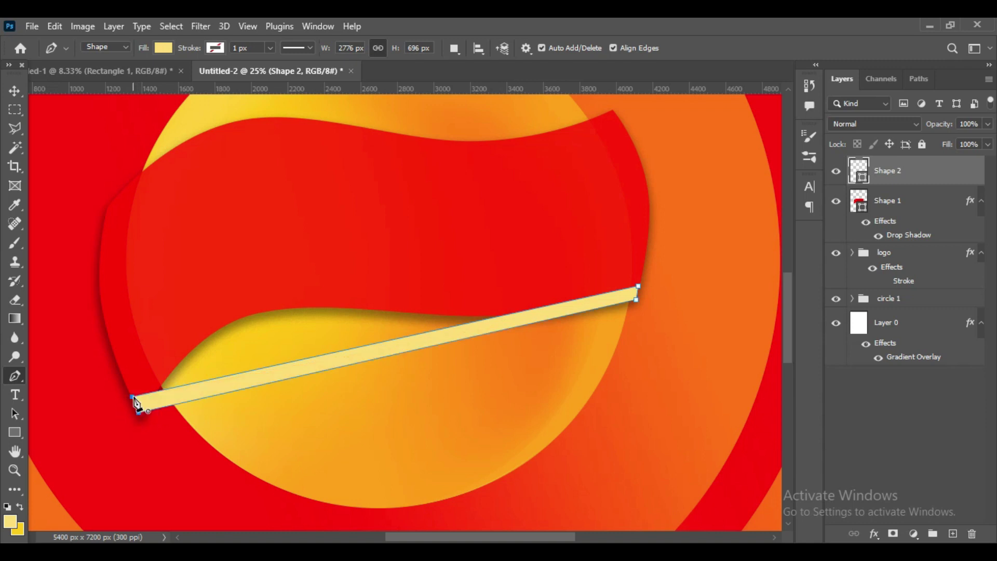
Add anchor points and curve the strip along the banner's bottom edge
right_click(23, 381)
left_click(83, 416)
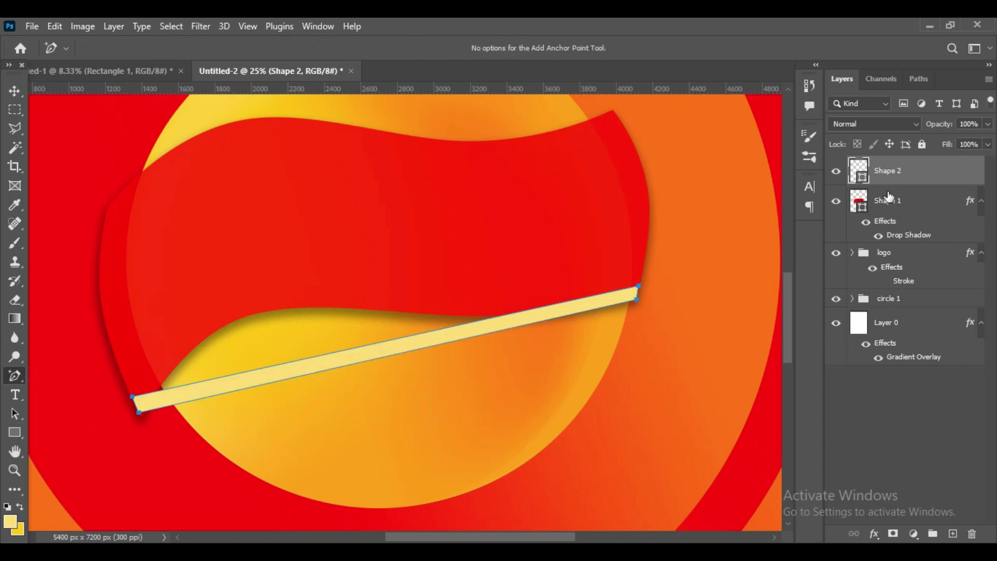
left_click_drag(944, 129, 936, 129)
left_click_drag(303, 359, 256, 299)
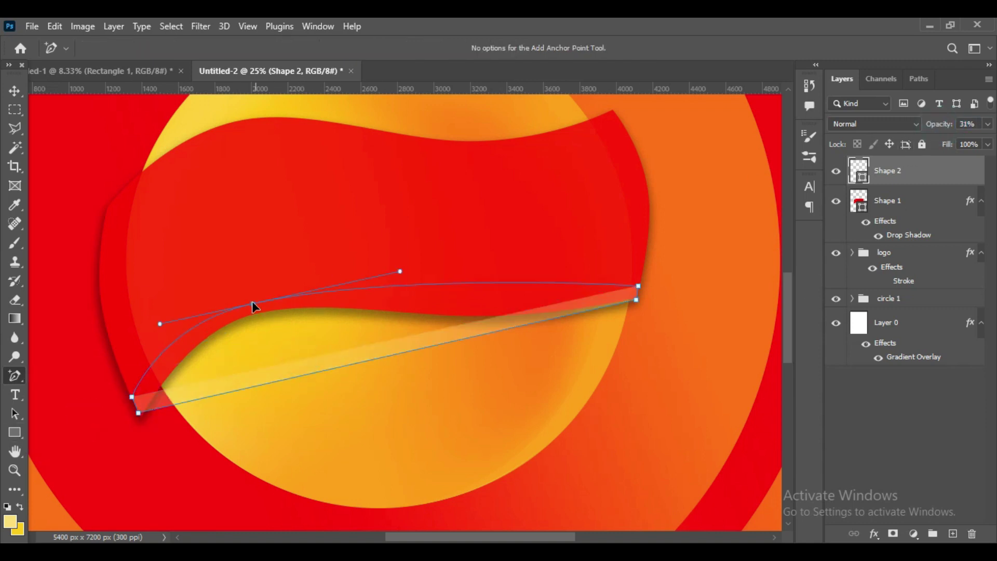
left_click_drag(507, 281, 508, 304)
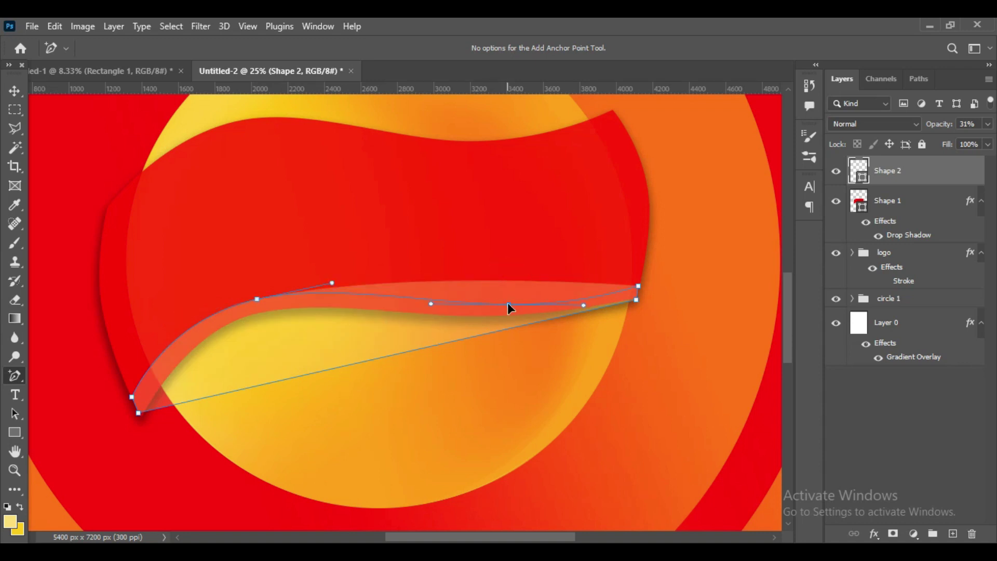
left_click_drag(257, 299, 255, 304)
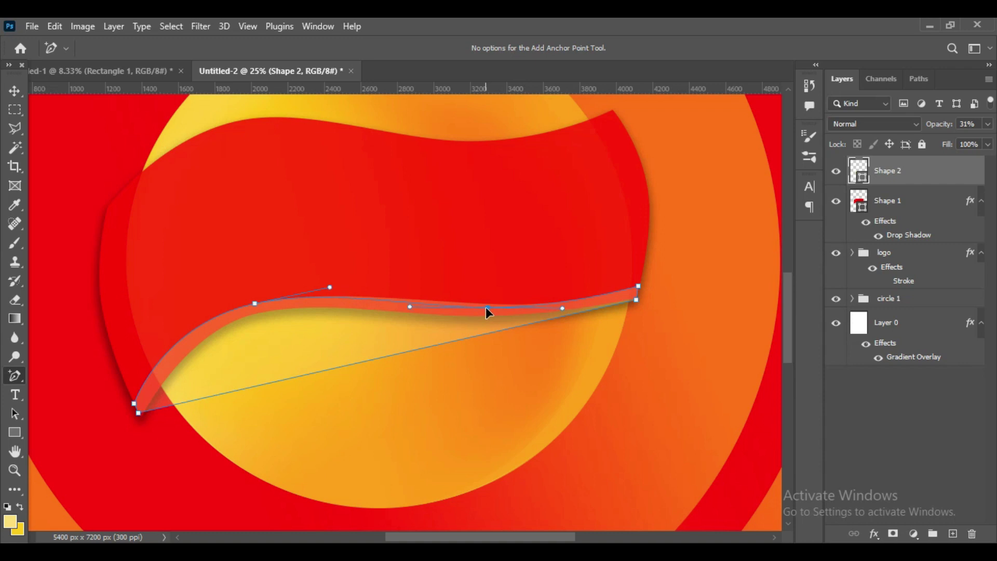
left_click_drag(255, 303, 252, 316)
Refine the strip's upper and lower curves and set its opacity to 98%
left_click(491, 318)
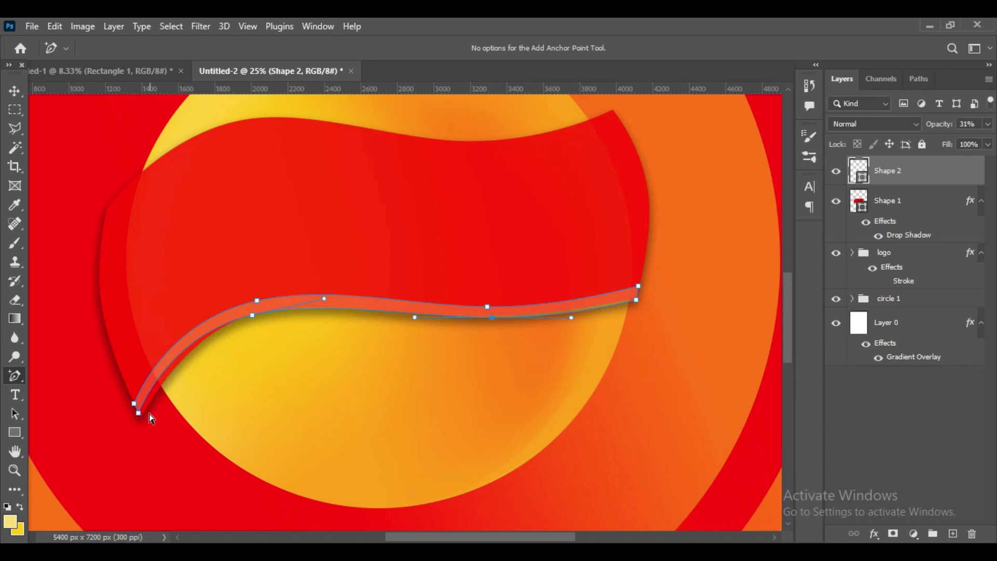
left_click_drag(251, 316, 235, 319)
left_click(493, 321)
left_click_drag(486, 306, 489, 302)
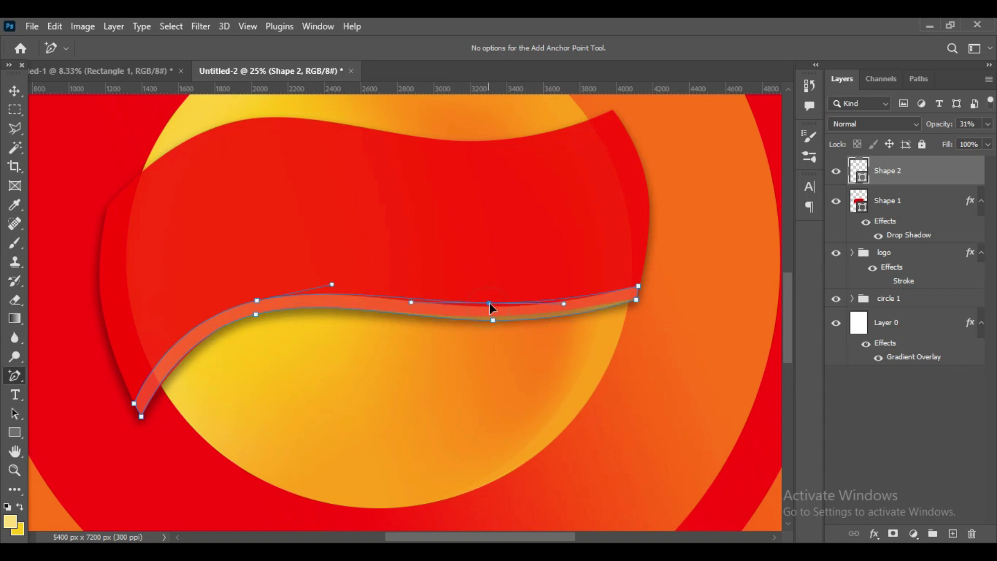
left_click(576, 318)
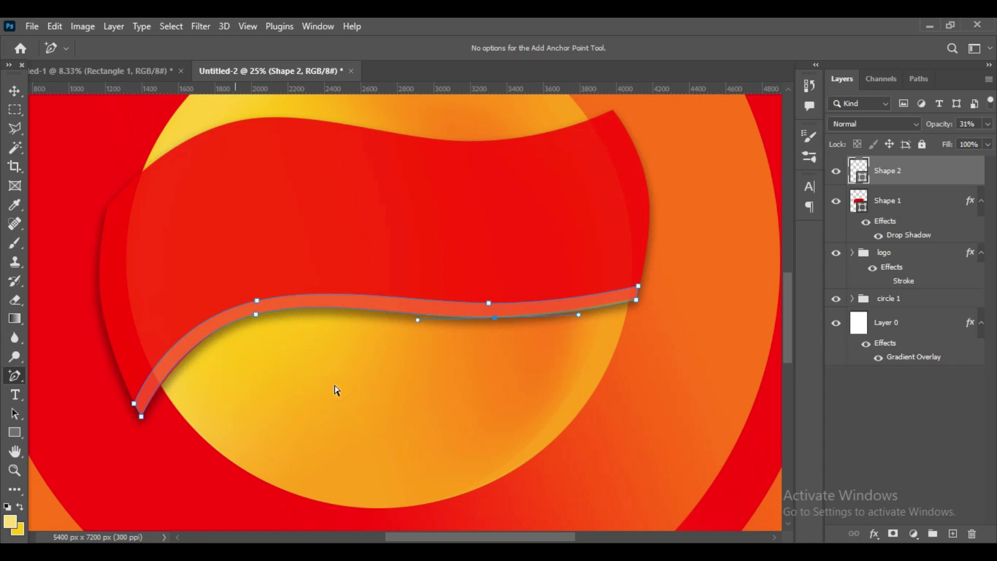
left_click_drag(944, 123, 971, 124)
Set the Shape 2 strip's fill colour to white ffffff
key("v")
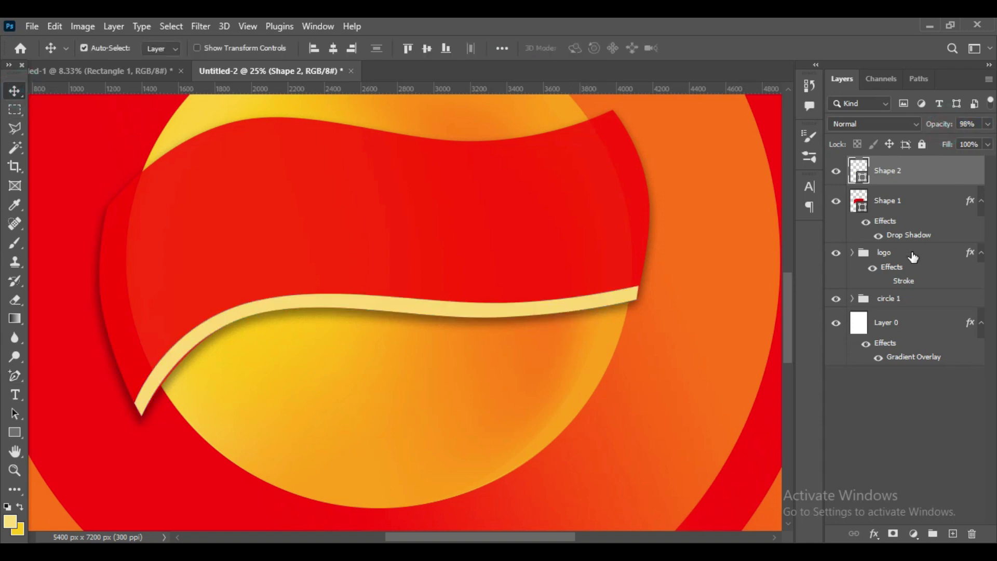
double_click(859, 174)
type("ffffff")
left_click(943, 178)
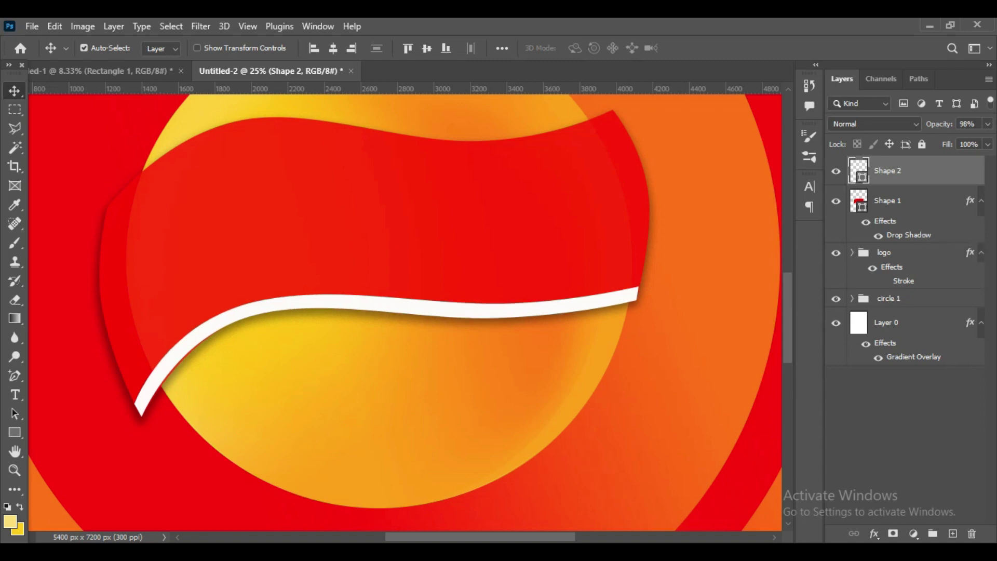
Add a reversed gold Gradient Overlay to the strip
left_click(874, 533)
left_click(931, 485)
left_click_drag(673, 195, 744, 134)
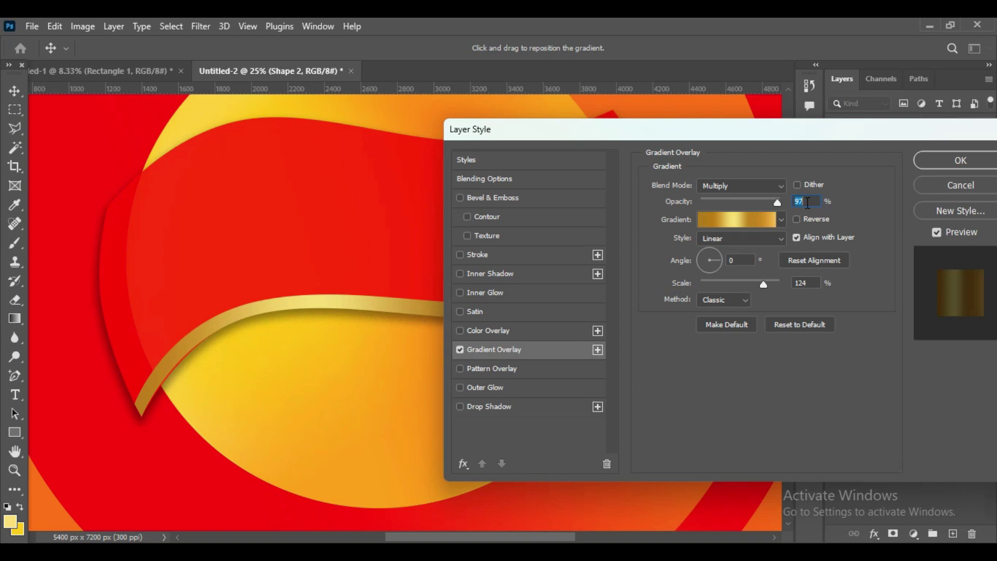
left_click(796, 218)
mouse_move(682, 126)
left_mouse_down()
mouse_move(889, 127)
mouse_move(634, 120)
left_mouse_up()
Edit the gradient's first stops: bf7e07 and the light-yellow stop at 45%
left_click(701, 212)
double_click(613, 351)
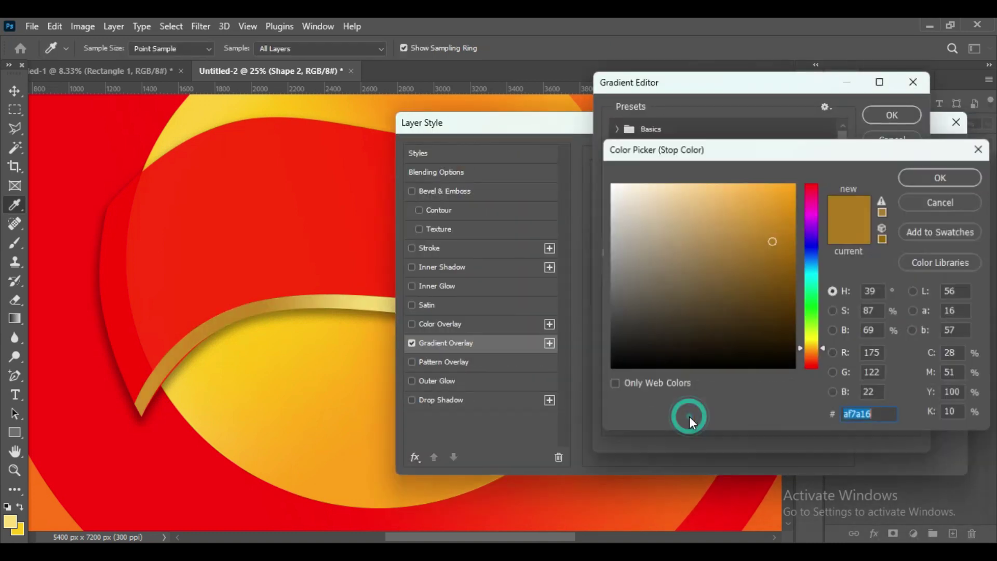
left_click(903, 174)
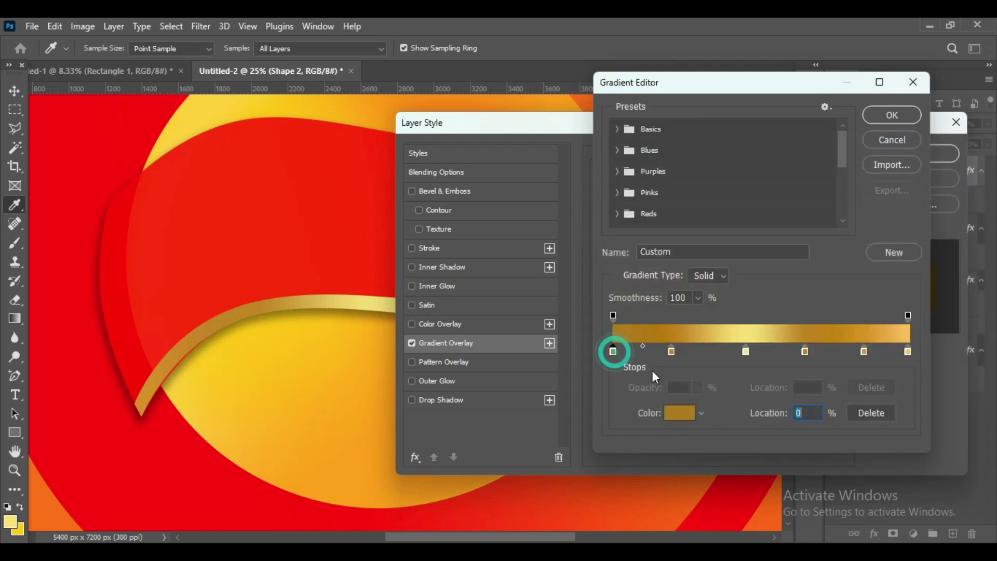
left_click(679, 412)
left_click(891, 174)
left_click(679, 413)
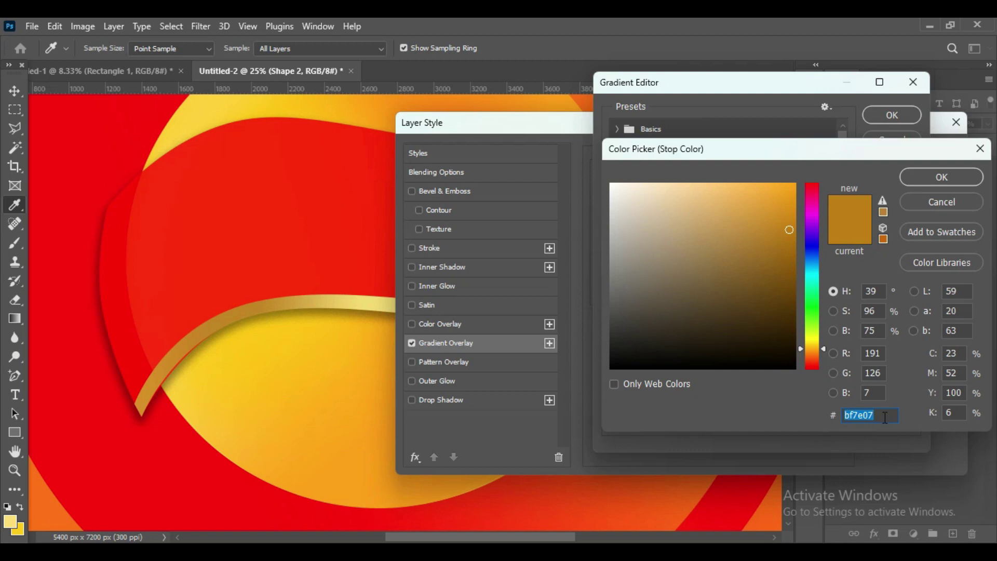
left_click(941, 178)
left_click(746, 351)
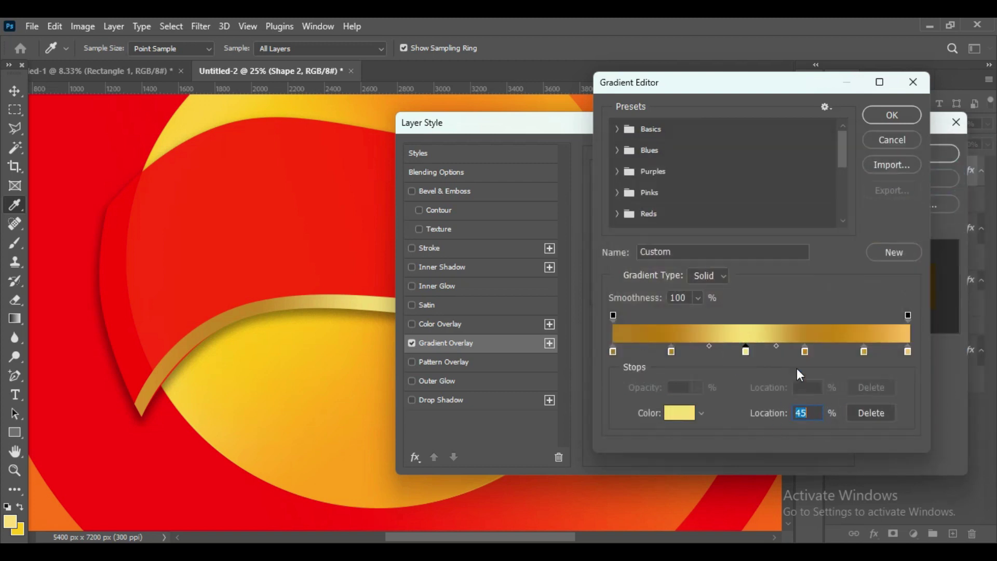
left_click(679, 413)
left_click(926, 179)
Set the 65%, 85% (d89317) and 100% stops and apply the gold gradient
left_click(804, 350)
left_click(699, 414)
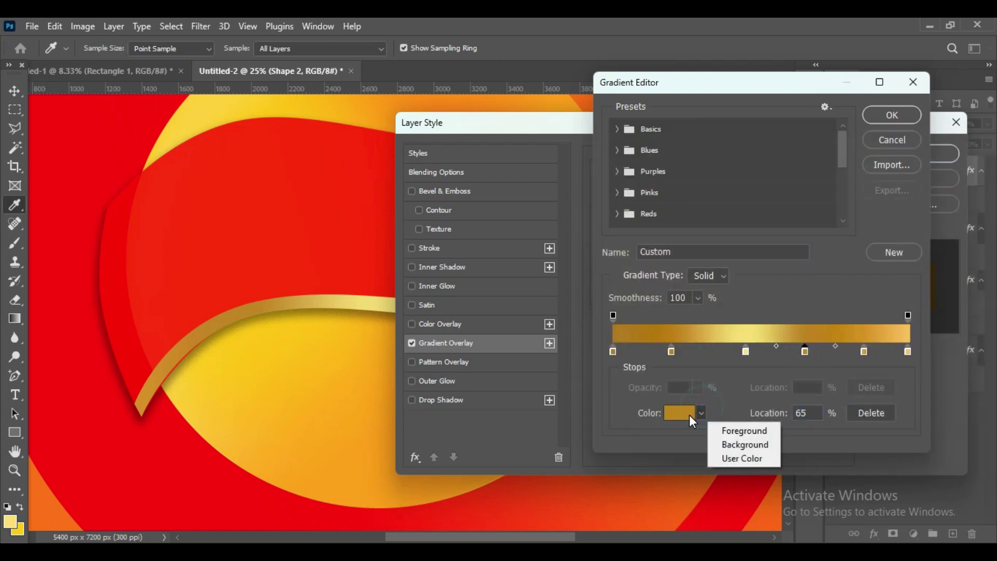
left_click(948, 202)
double_click(863, 353)
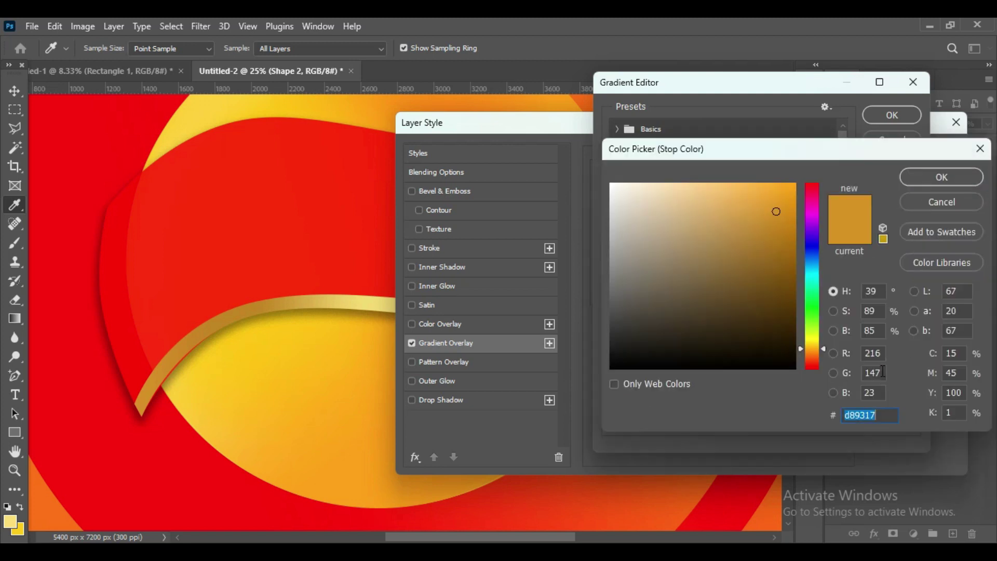
left_click(941, 177)
left_click(907, 351)
left_click(676, 421)
left_click(941, 175)
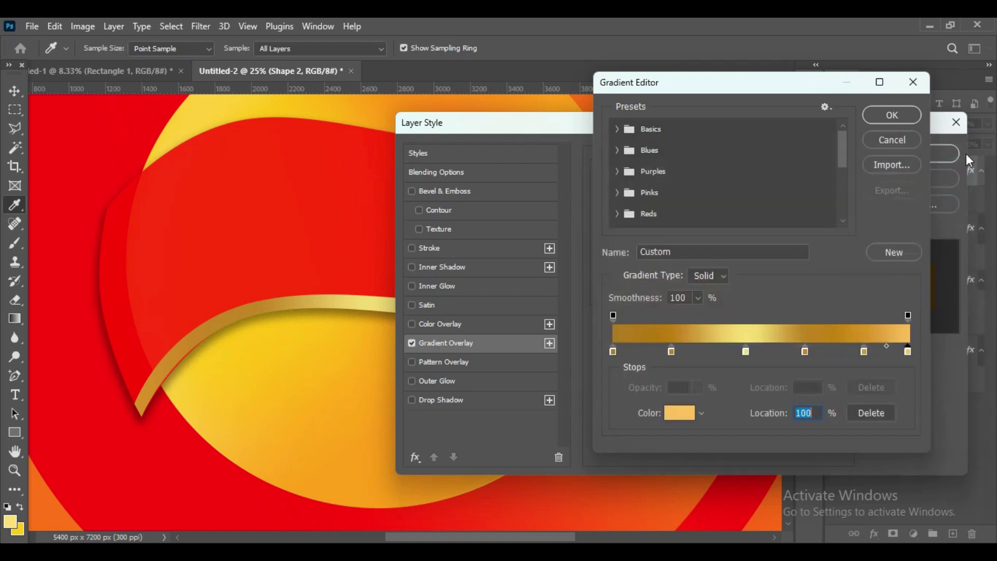
key("Return")
left_click(913, 157)
Add an anchor point and smooth the gold strip's left bend
key("ctrl+0")
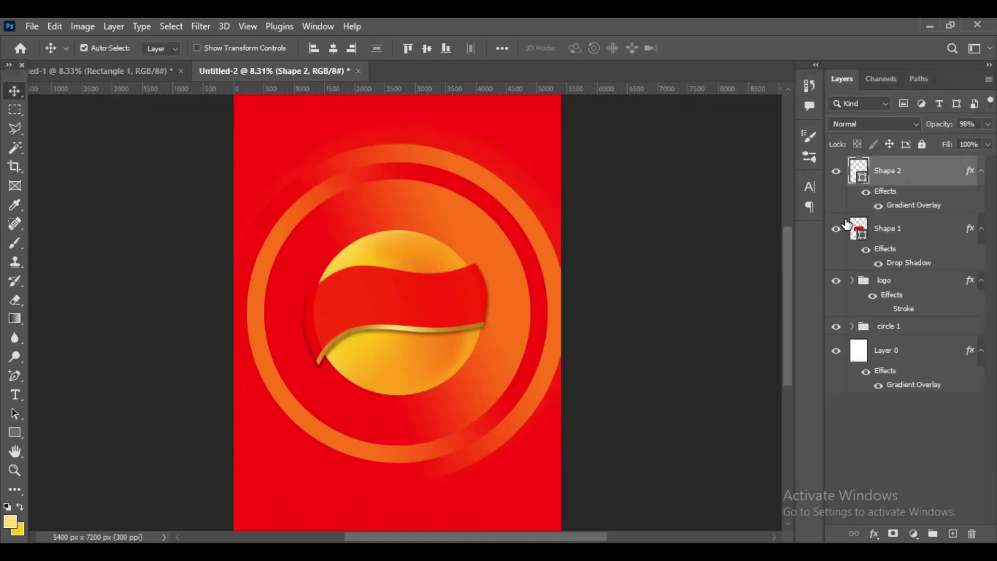
key("ctrl+minus")
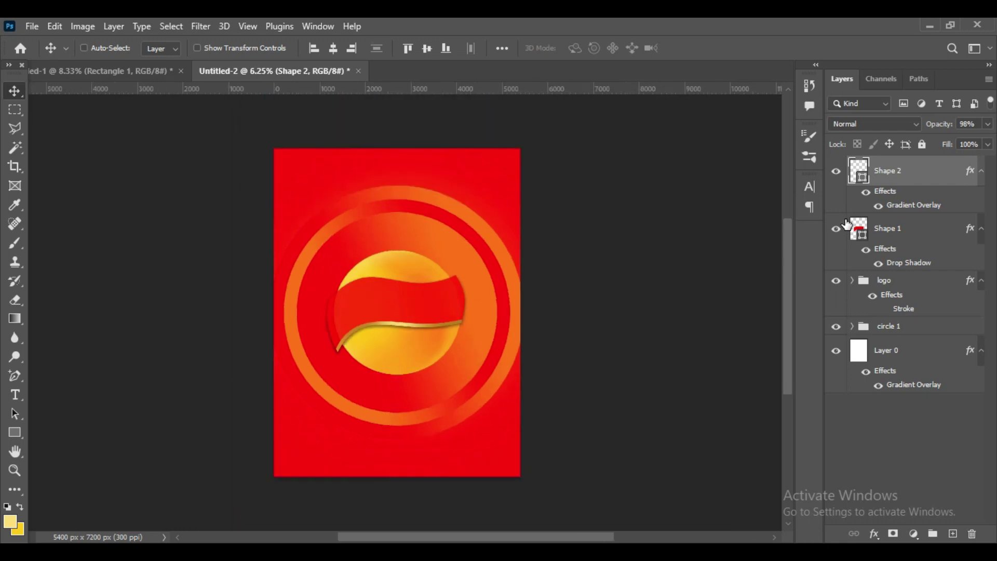
key("ctrl+plus")
key("ctrl+plus")
key("ctrl+plus")
key("ctrl+plus")
key("ctrl+plus")
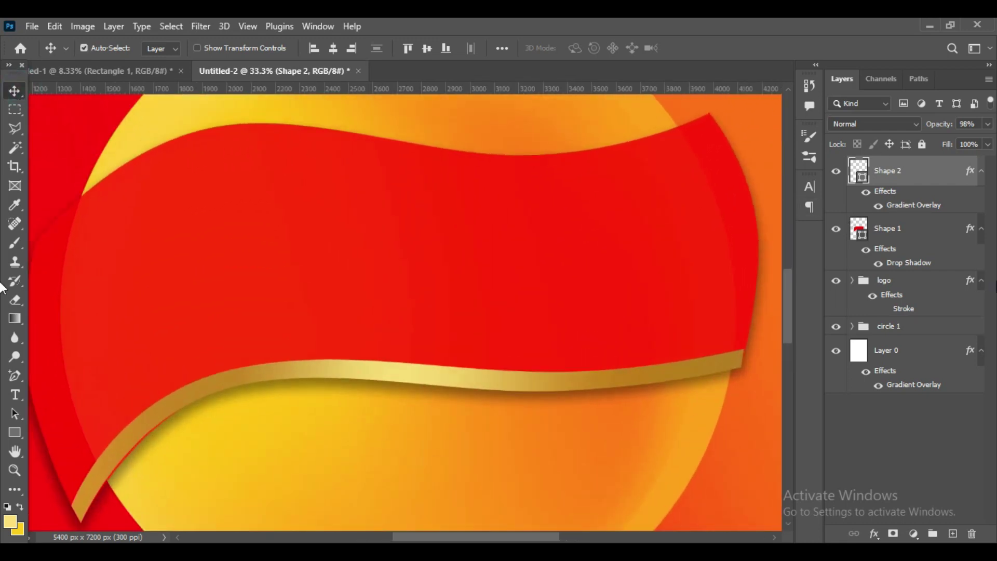
left_click(11, 377)
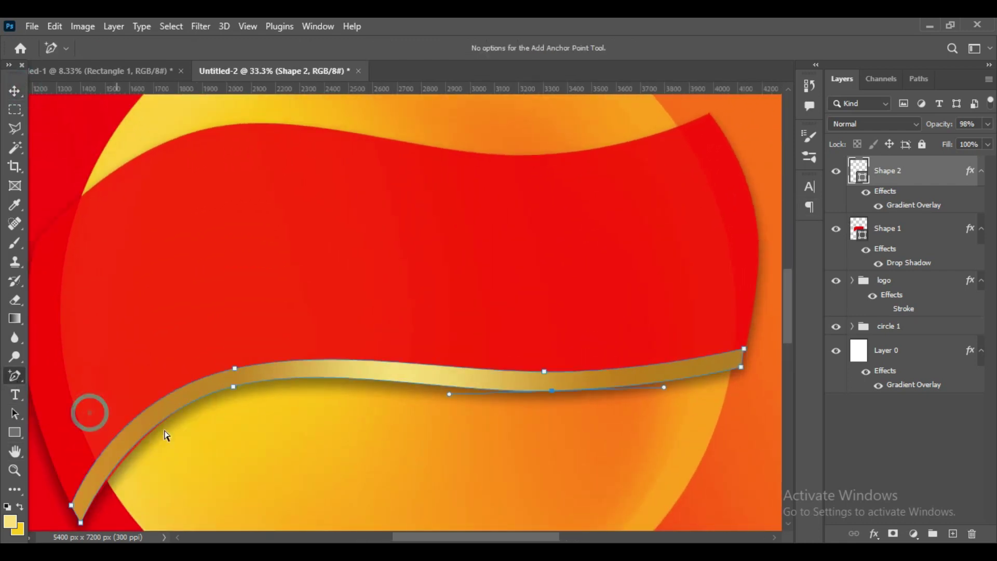
left_click_drag(233, 387, 128, 417)
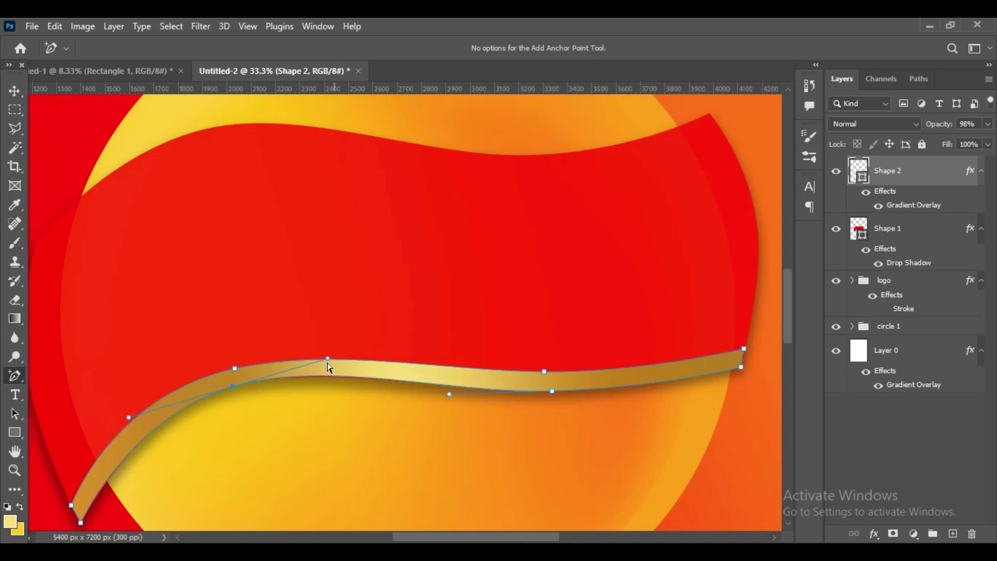
left_click_drag(328, 359, 328, 365)
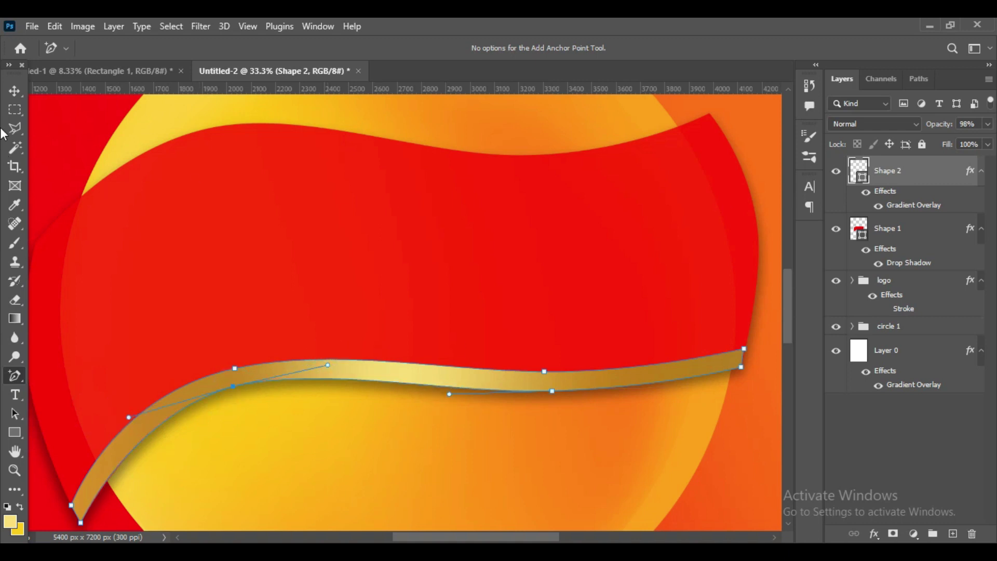
Collapse the circle 1 group and add a new empty Layer 1 at the top
key("v")
left_click(750, 160)
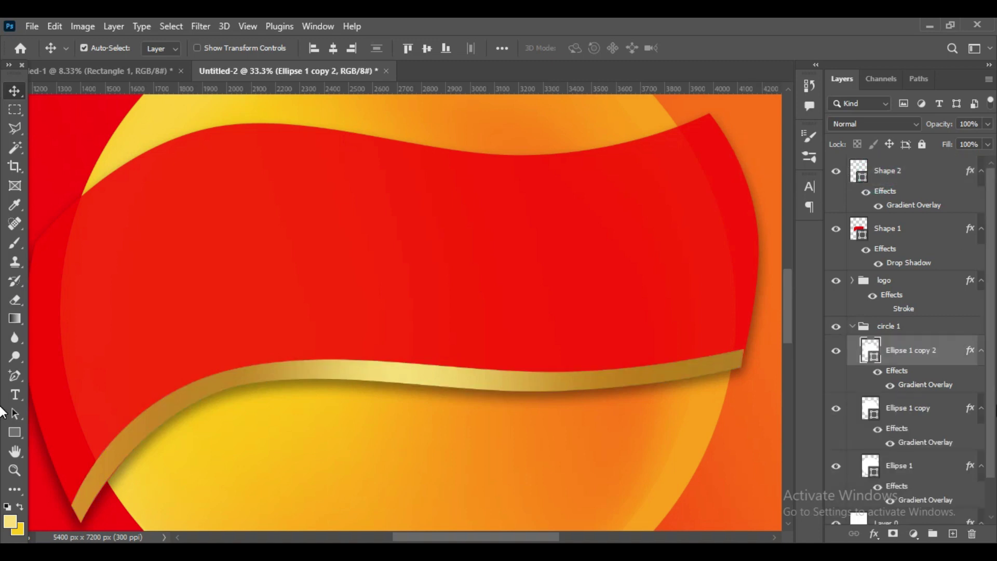
key("ctrl+plus")
key("ctrl+minus")
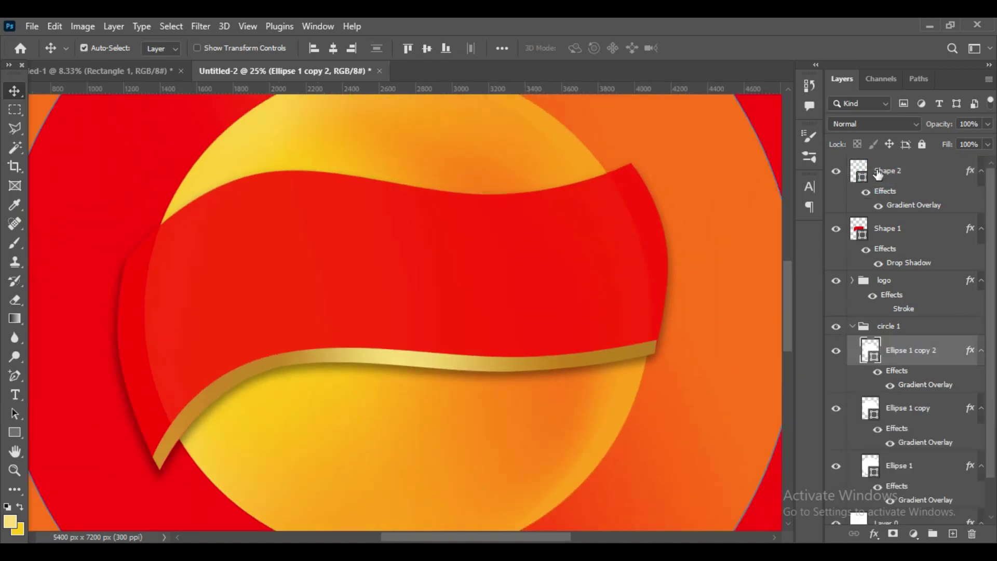
left_click(882, 172)
left_click(852, 324)
left_click(952, 533)
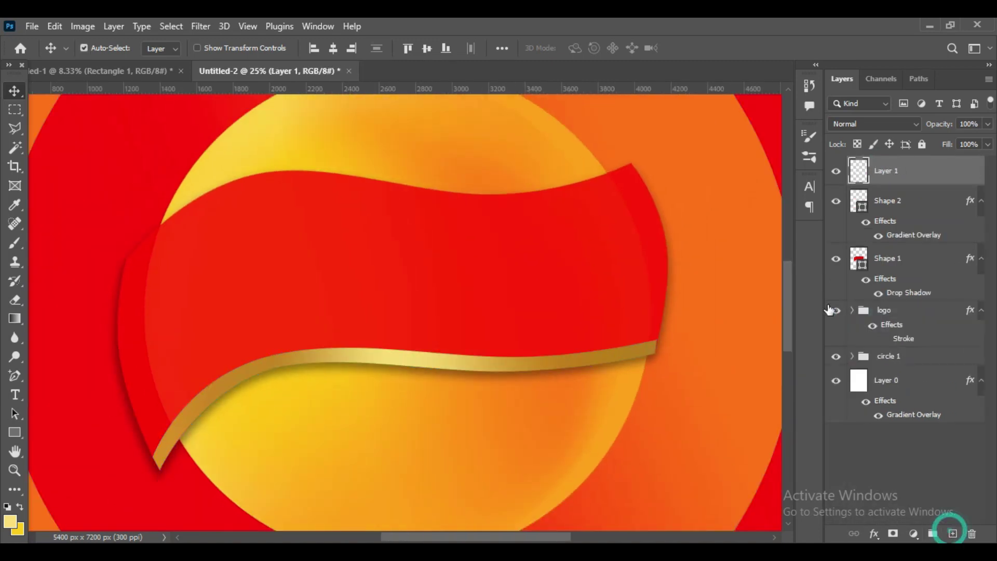
key("ctrl+minus")
scroll(470, 424, "up", 2)
scroll(472, 427, "up", 2)
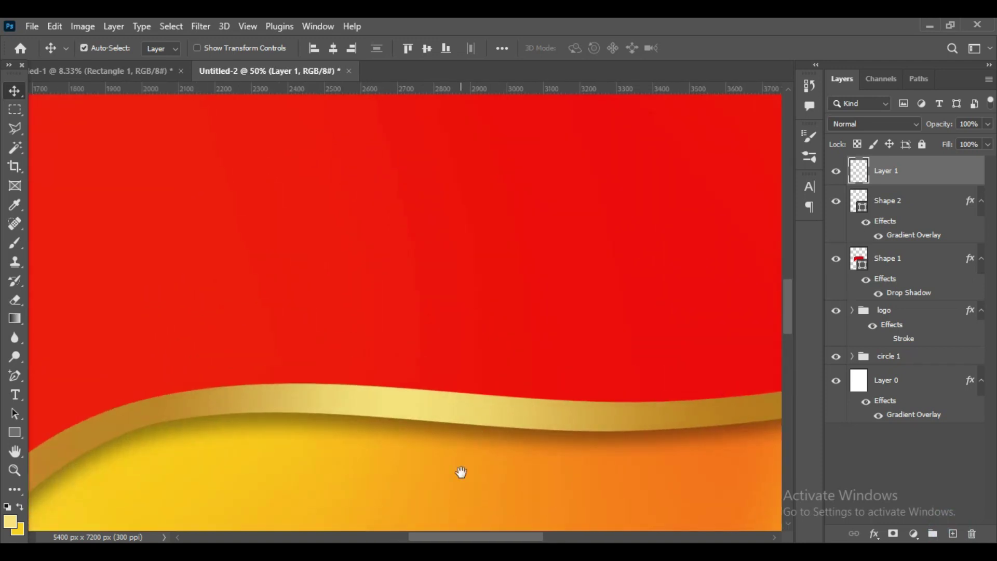
scroll(461, 472, "left", 3)
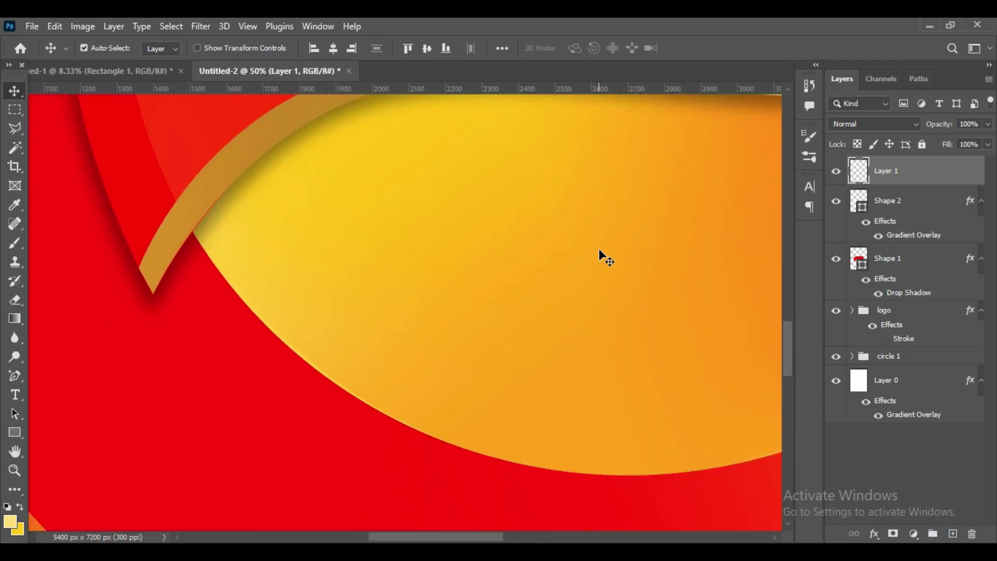
Draw a triangular Shape 3 with the Pen at the ribbon's left end
key("p")
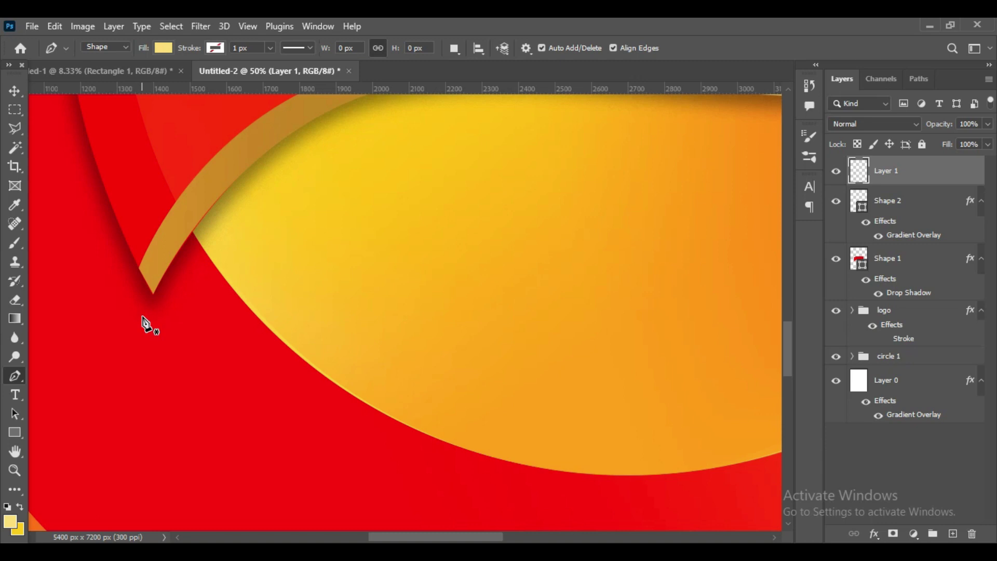
left_click(192, 233)
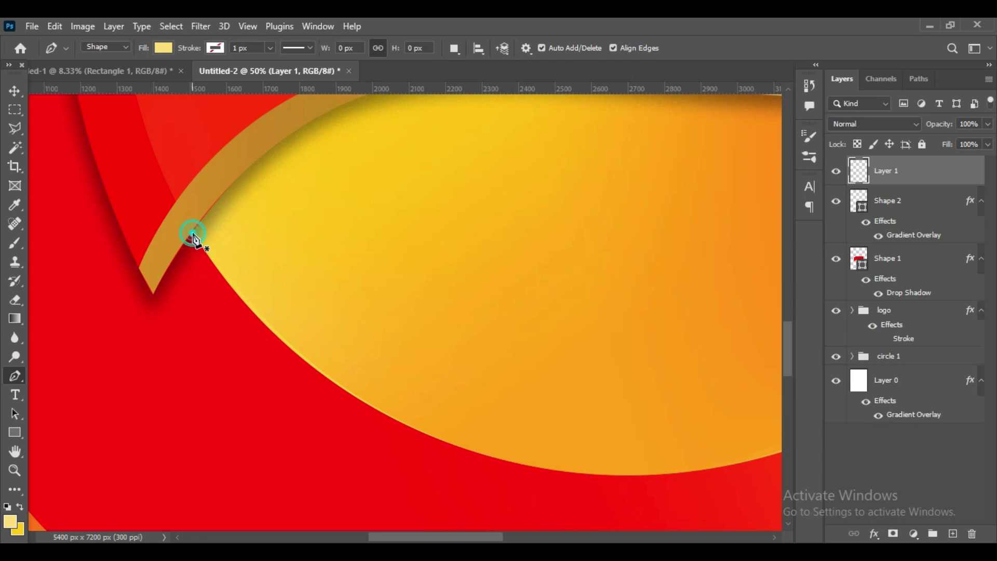
left_click(153, 295)
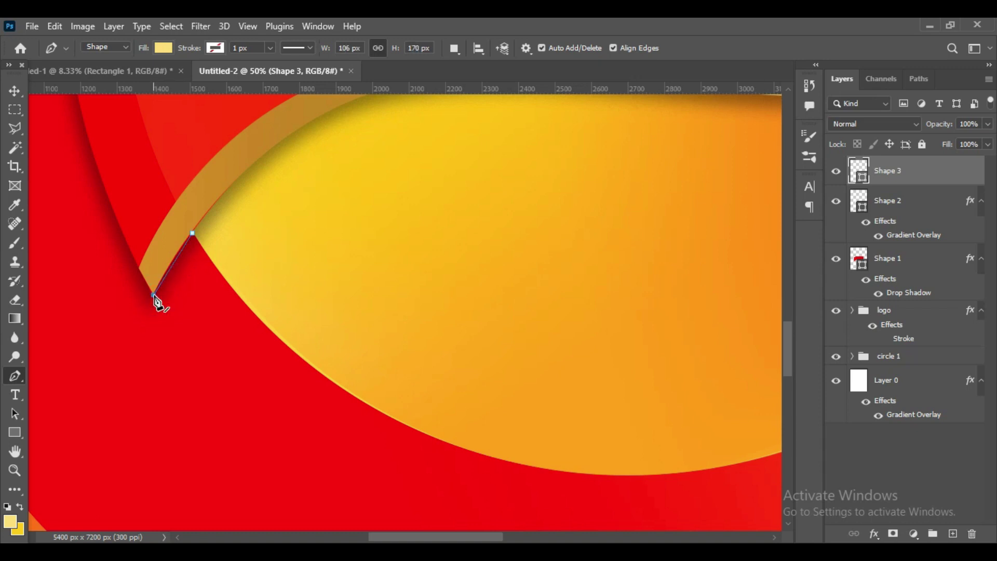
left_click(282, 343)
left_click(192, 234)
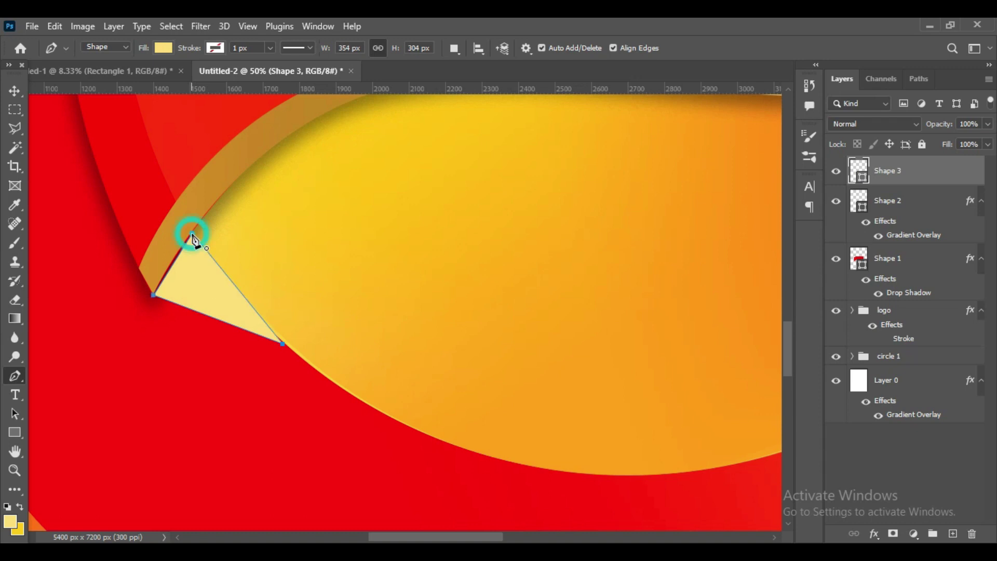
left_click_drag(940, 129, 921, 129)
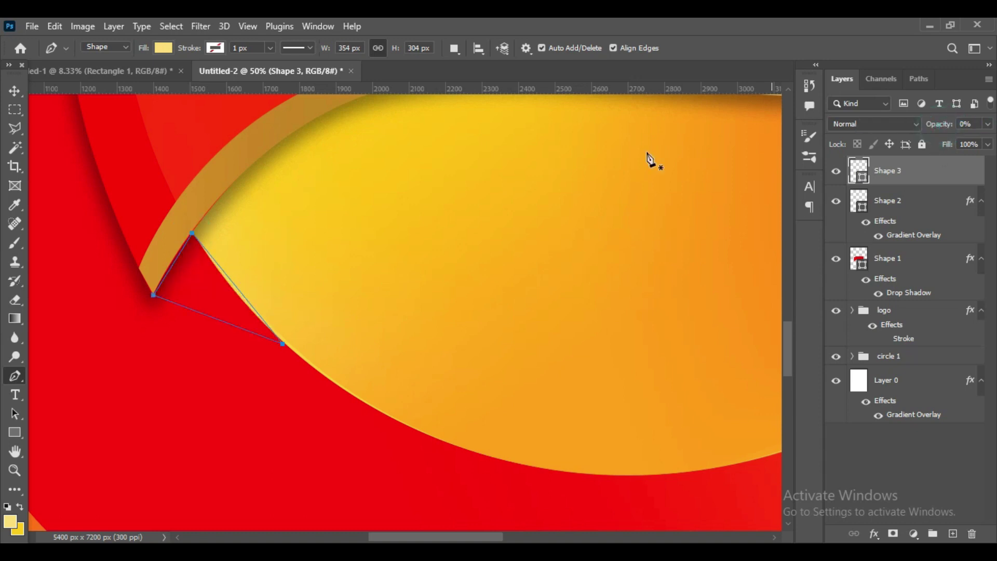
Add anchor points and bend the triangle's lower edge into a curve
right_click(14, 379)
left_click(86, 415)
left_click(175, 263)
left_click(205, 314)
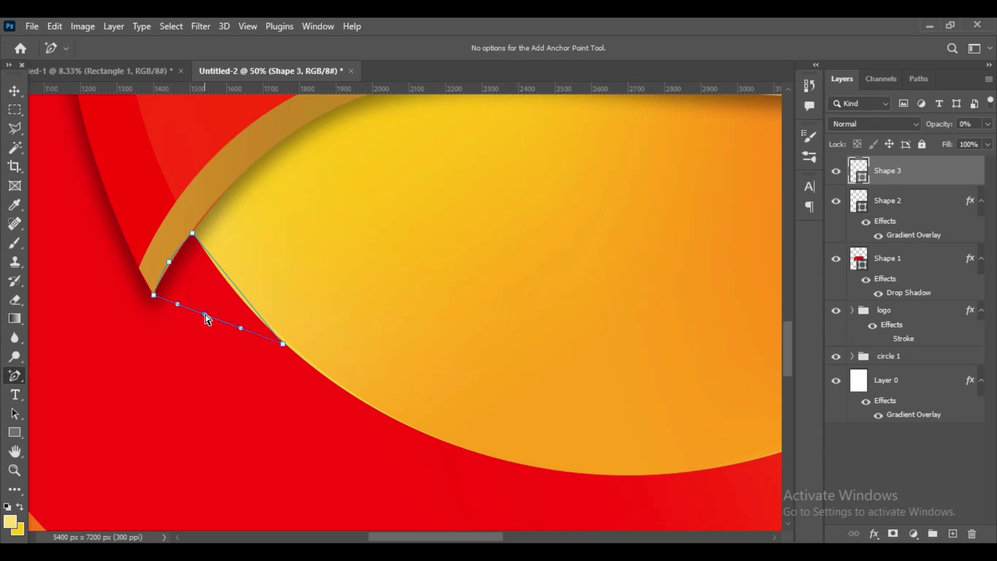
left_click_drag(205, 315, 201, 333)
key("ctrl+minus")
key("ctrl+minus")
key("ctrl+minus")
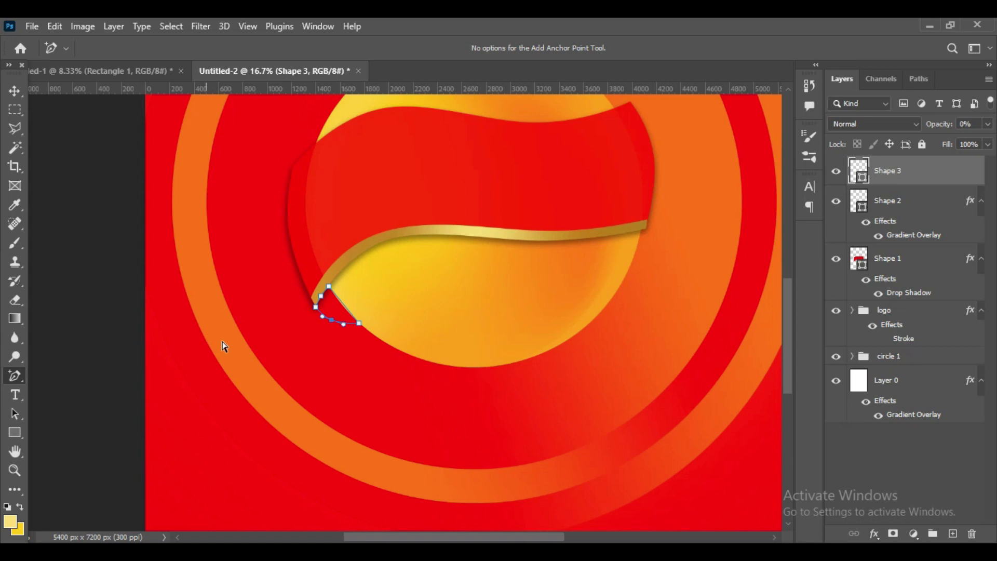
key("ctrl+plus")
key("ctrl+plus")
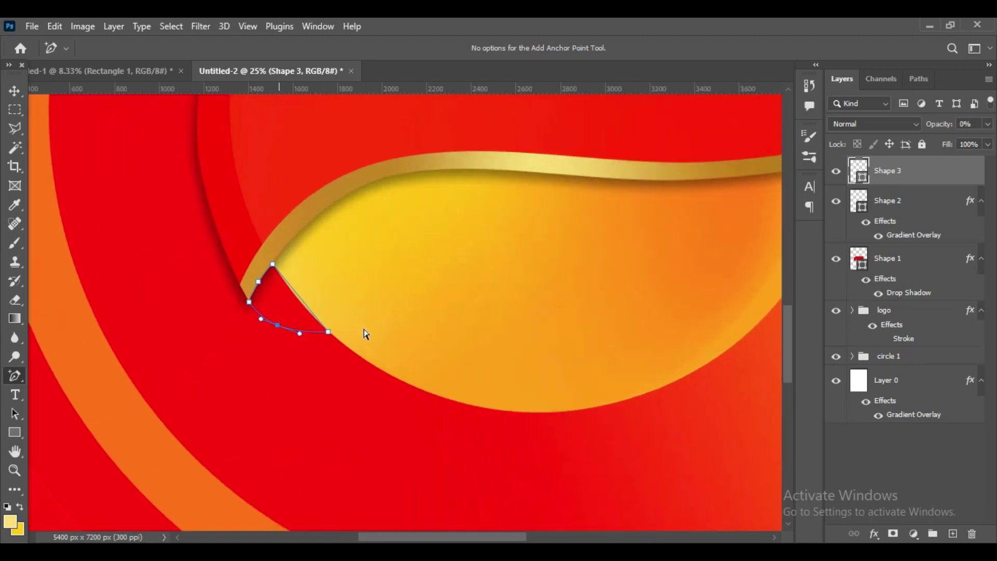
key("ctrl+plus")
key("ctrl+plus")
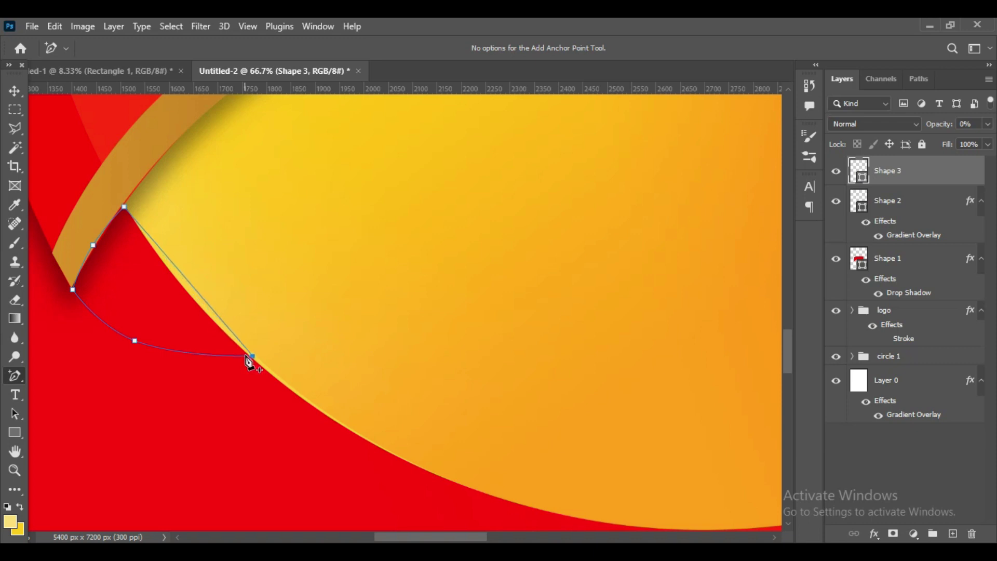
Adjust the fold's end points and curve its upper edge along the circle rim
left_click_drag(250, 355, 257, 359)
left_click_drag(124, 207, 124, 201)
left_click(72, 290)
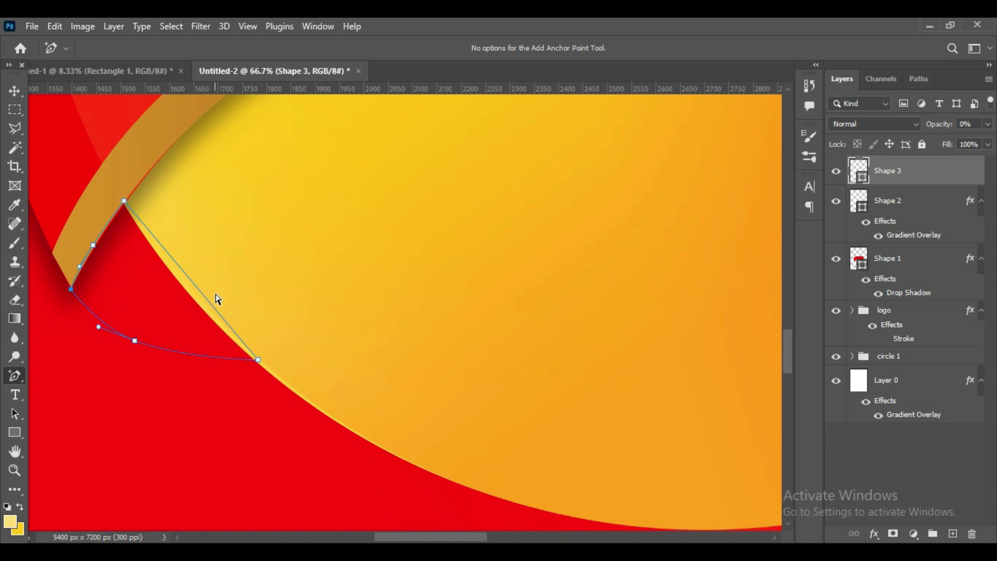
left_click_drag(191, 280, 182, 288)
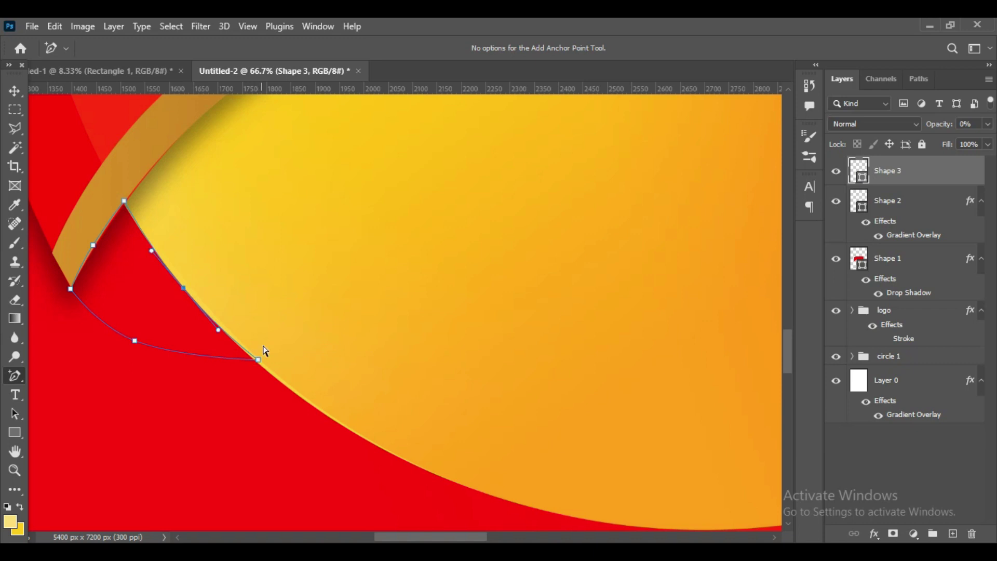
left_click(128, 200)
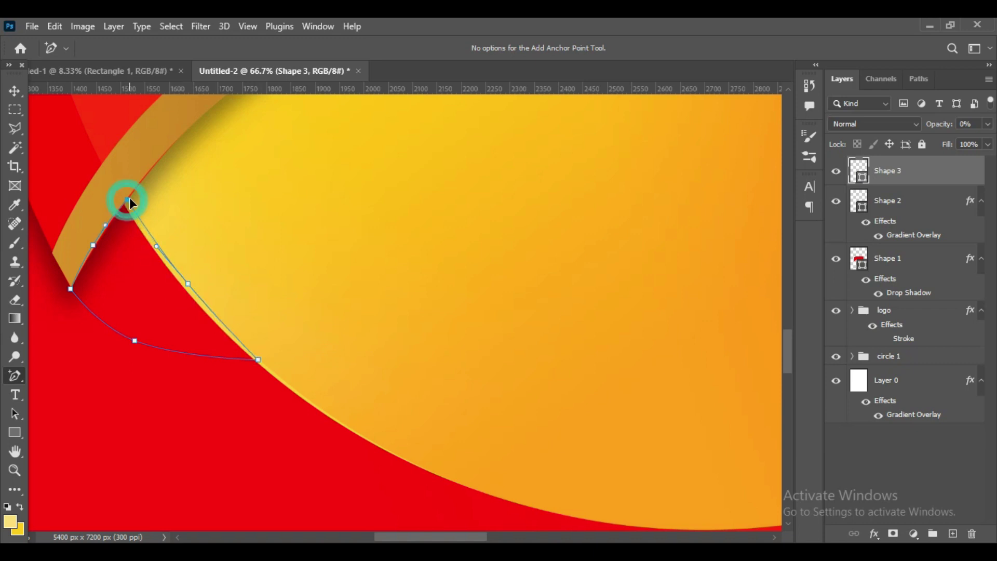
left_click(14, 93)
Give the fold a white fill and raise its layer opacity
key("7")
key("9")
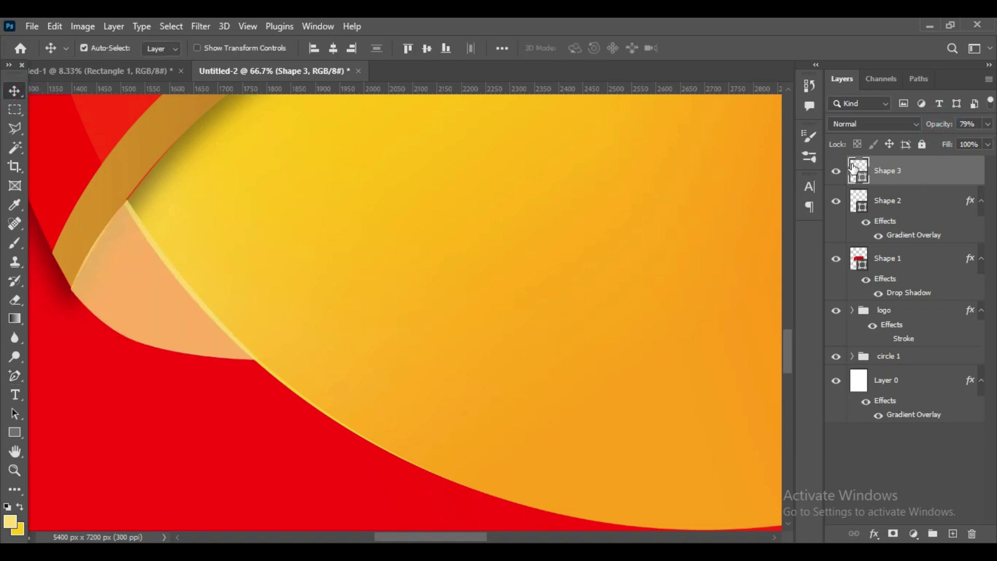
double_click(853, 167)
left_click(611, 184)
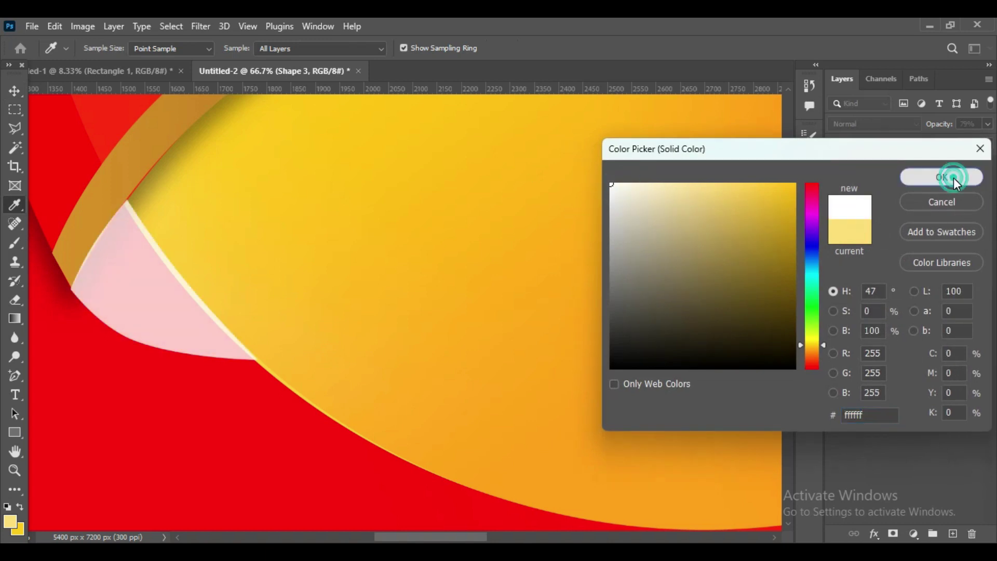
left_click(953, 177)
key("0")
Add a reversed gold Gradient Overlay to the fold and move it below Shape 2
left_click(874, 533)
left_click(923, 483)
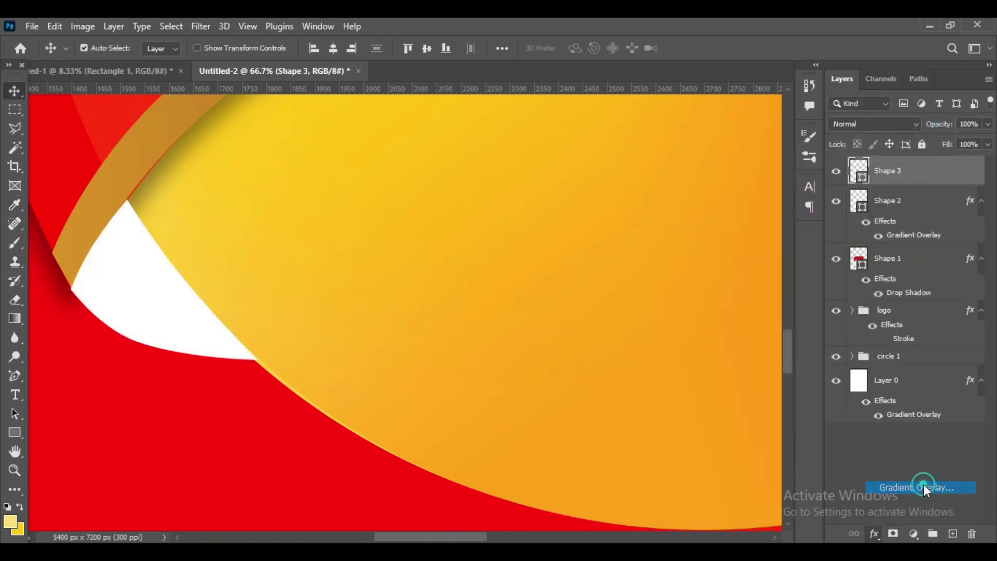
left_click(747, 212)
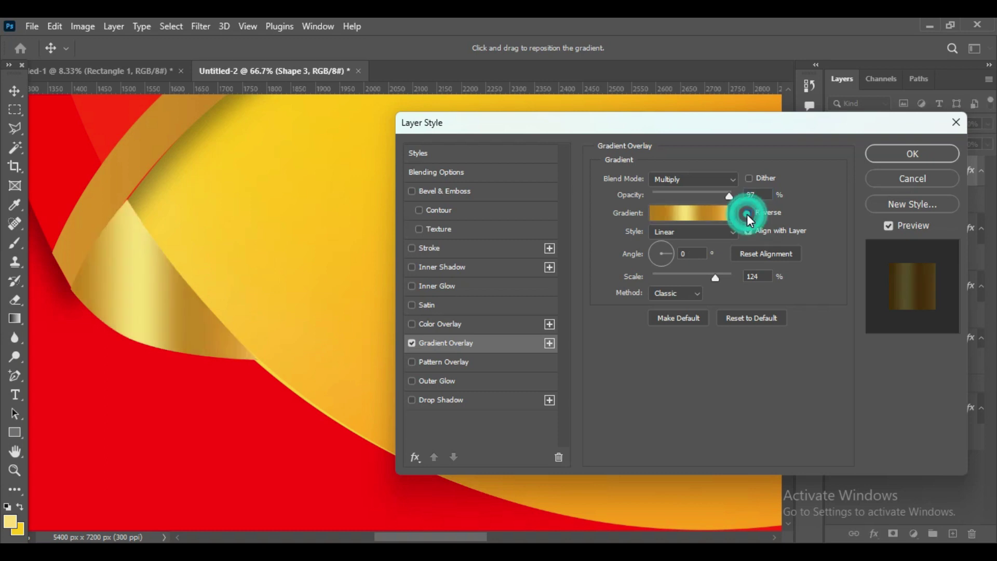
left_click(912, 154)
left_click_drag(933, 178, 936, 257)
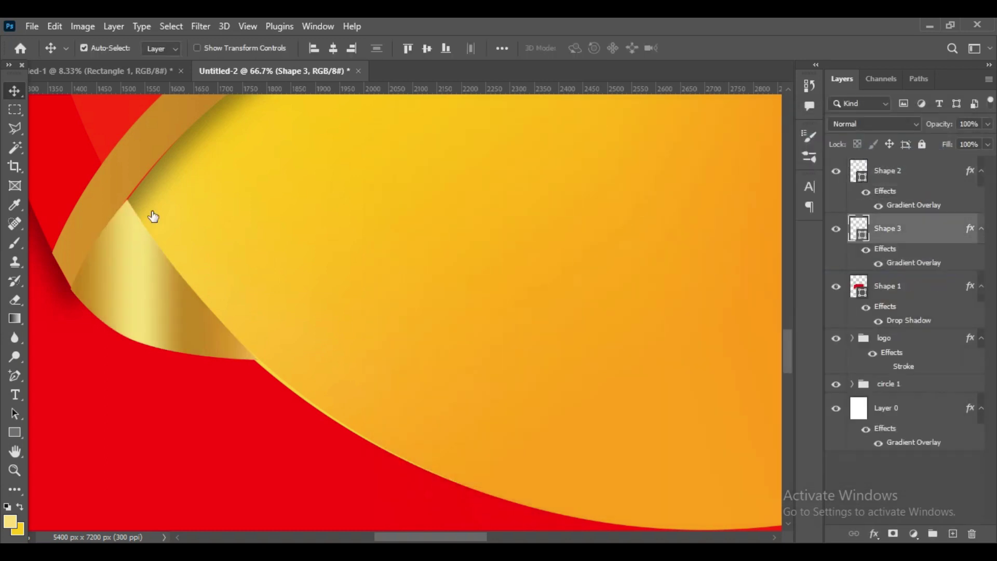
left_click(835, 172)
Set the fold's Gradient Overlay angle to -100°
key("ctrl+minus")
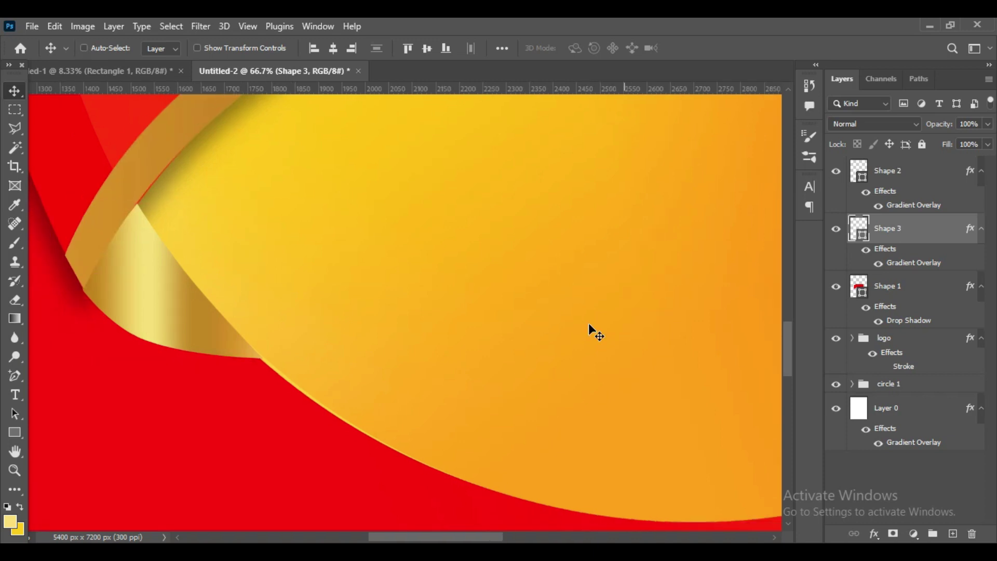
key("ctrl+minus")
key("ctrl+minus")
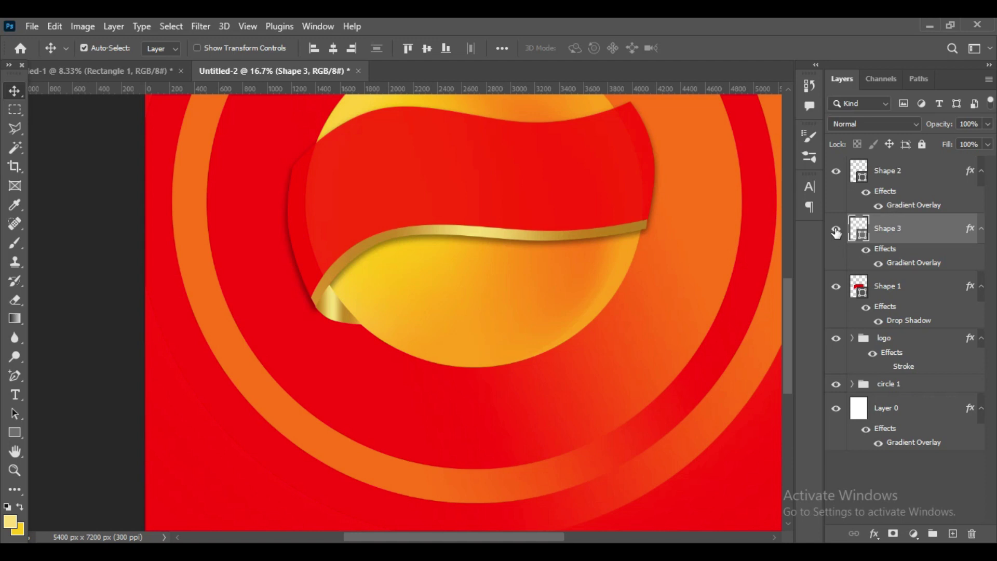
double_click(900, 264)
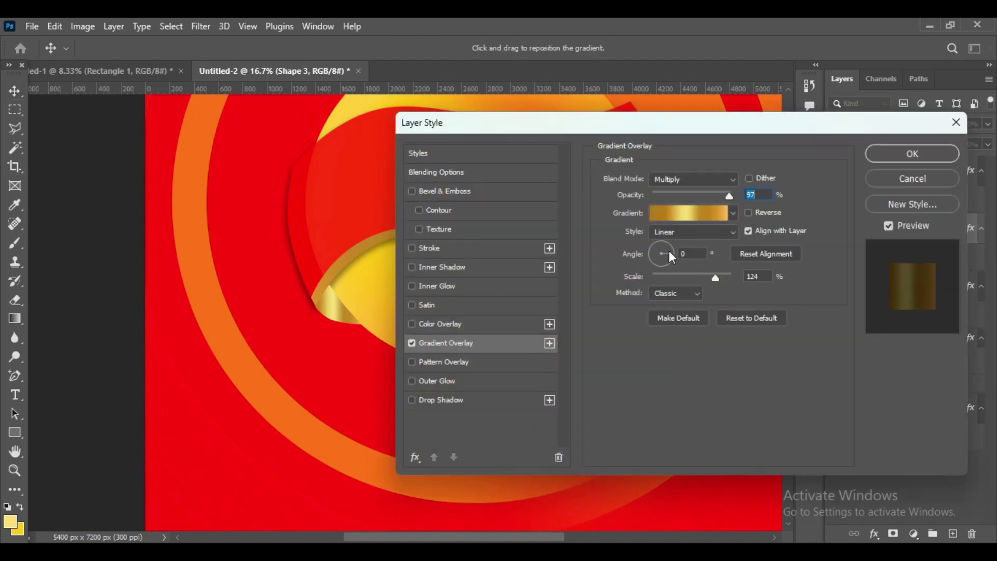
left_click_drag(667, 264, 659, 266)
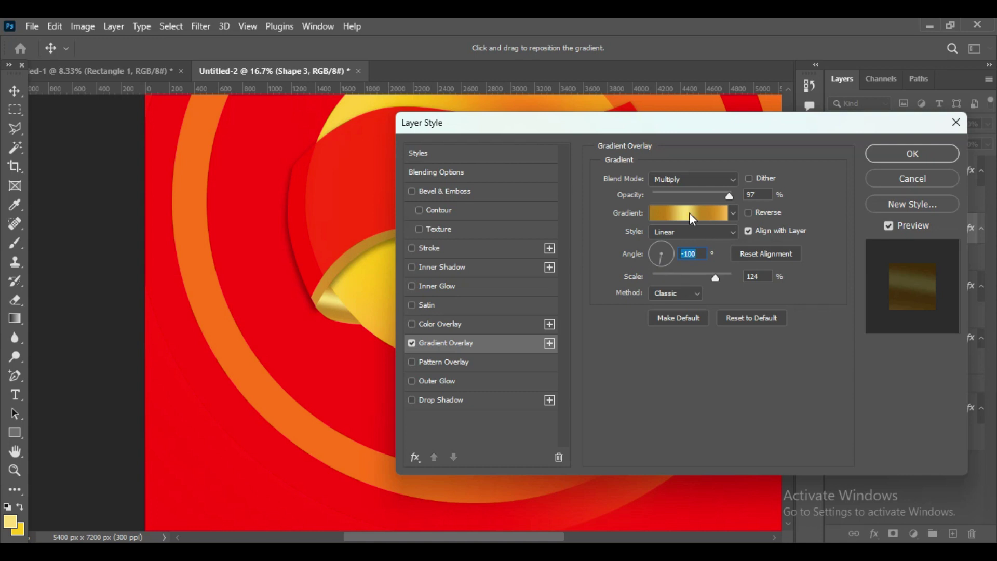
left_click(724, 276)
key("Return")
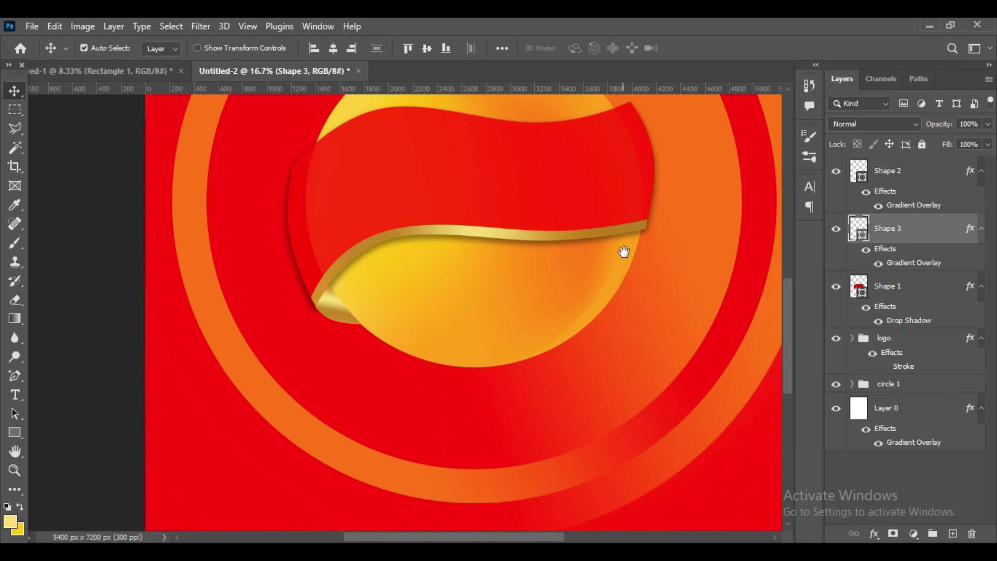
left_click_drag(623, 252, 601, 345)
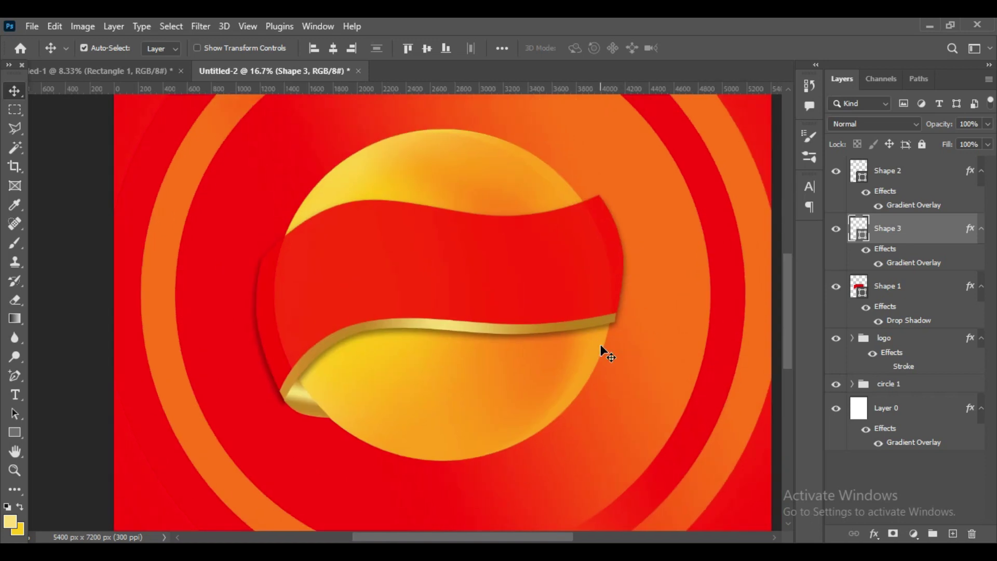
scroll(667, 340, "up", 2)
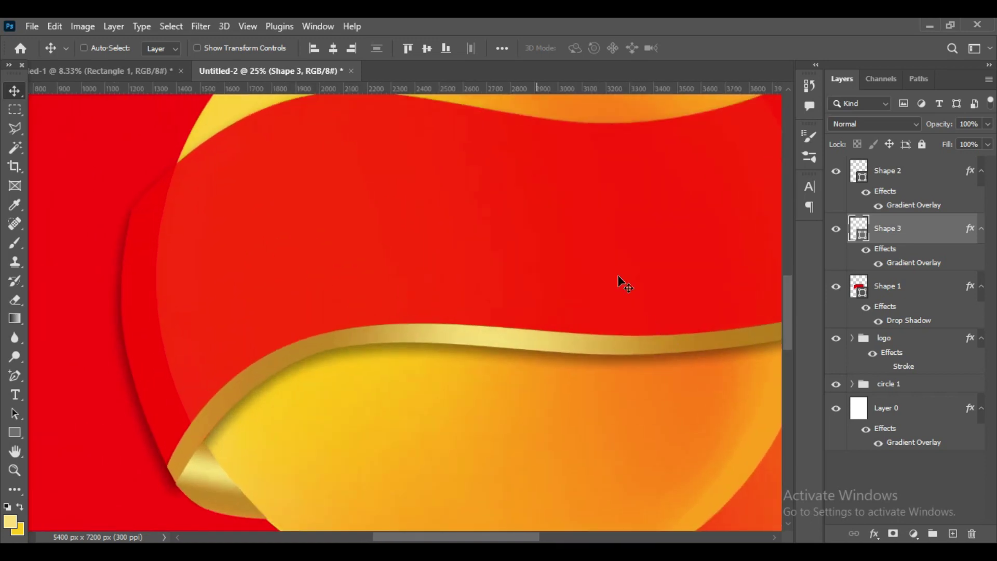
Draw a four-point Shape 4 wedge at the ribbon's right tip, starting from the yellow circle's edge
left_click(887, 163)
left_click(952, 533)
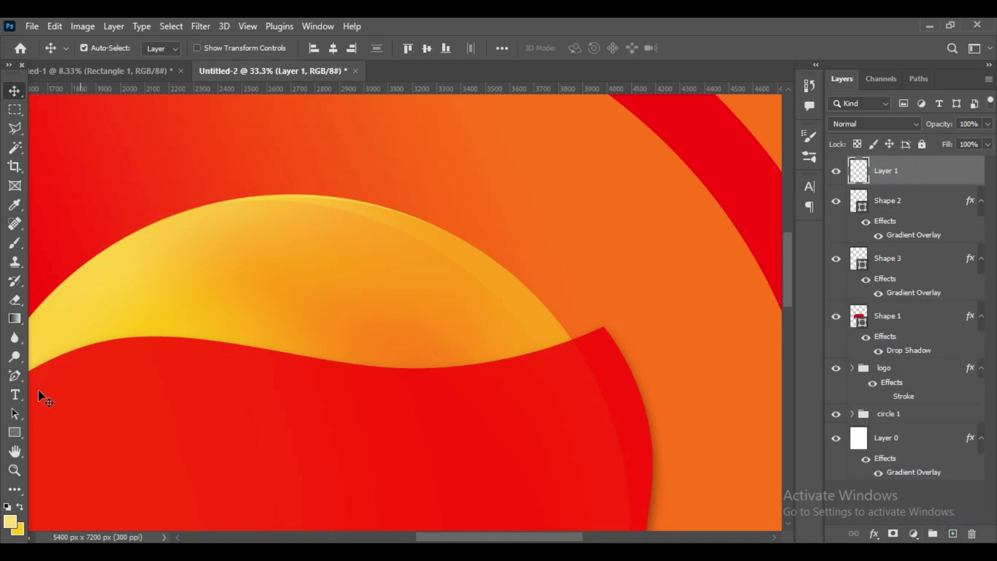
left_click(15, 377)
left_click(73, 375)
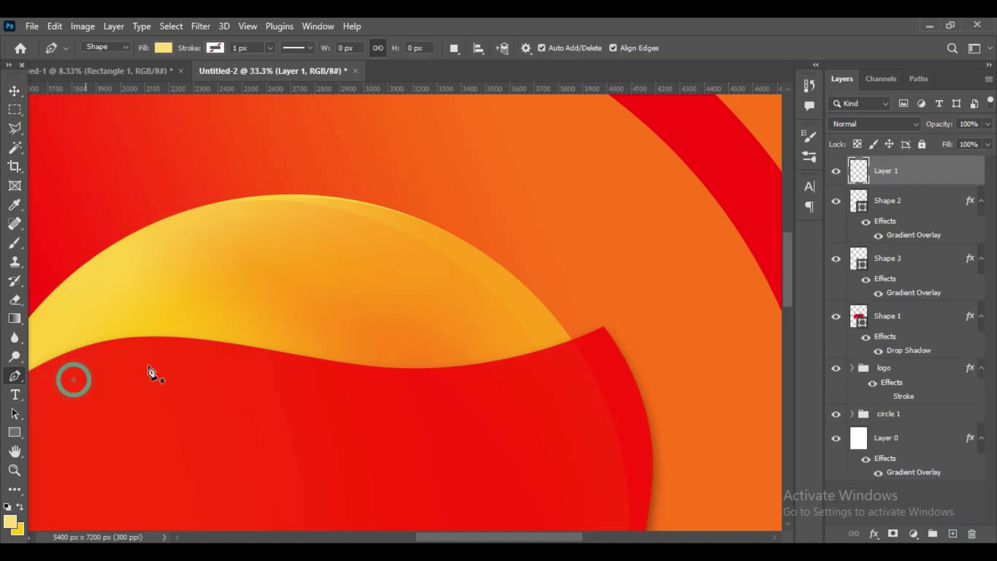
left_click(521, 281)
left_click(571, 341)
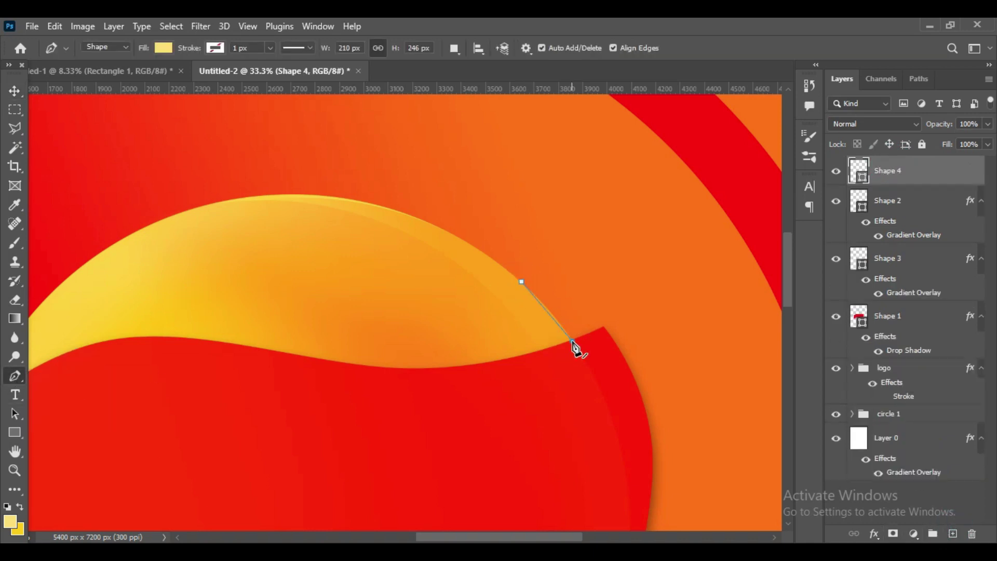
left_click(603, 327)
left_click(522, 283)
Add anchor points that bow the wedge's top and right edges into curves
right_click(15, 375)
left_click(94, 416)
left_click_drag(567, 311, 567, 290)
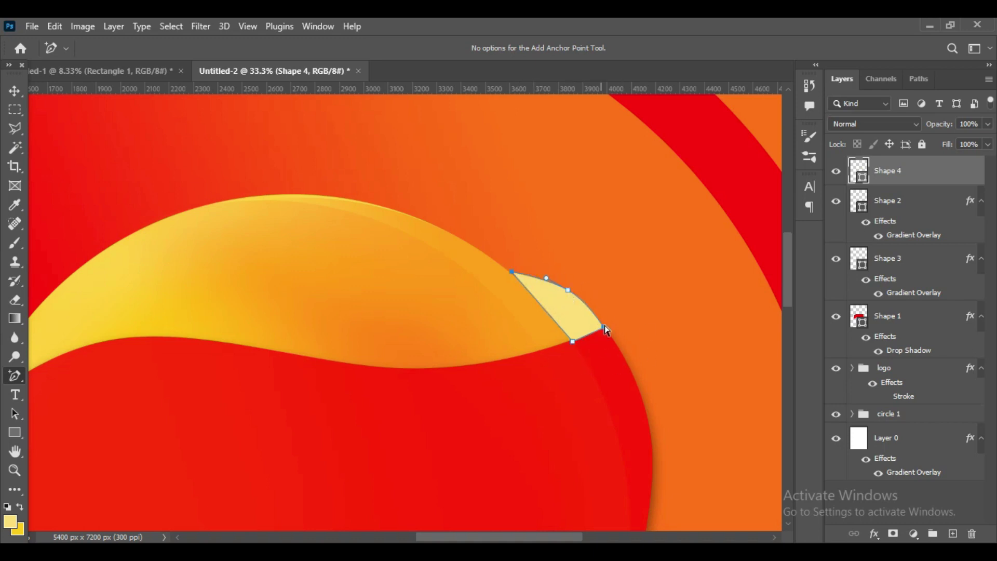
left_click(569, 291, "ctrl")
left_click_drag(586, 308, 596, 306)
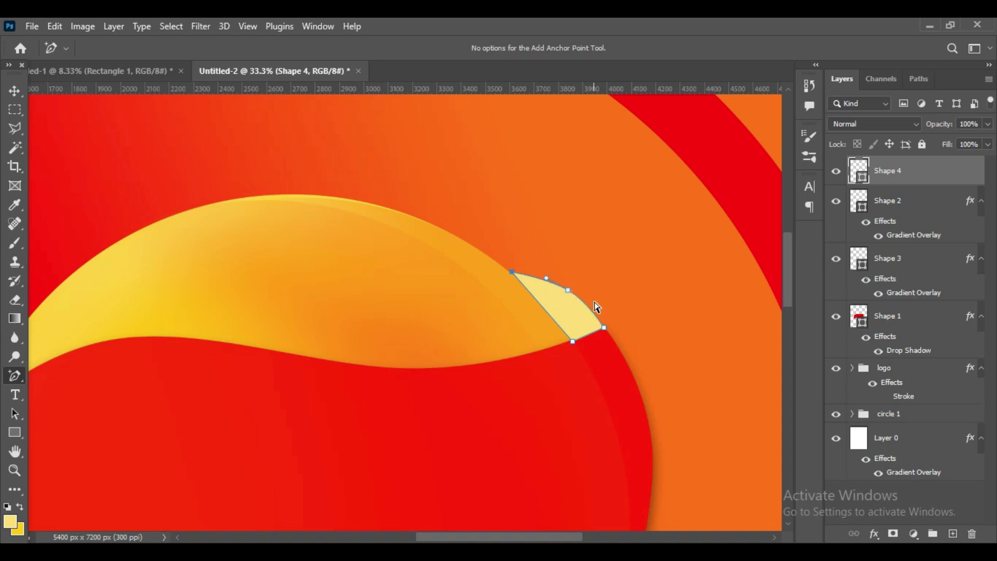
left_click(588, 336)
left_click_drag(948, 138, 924, 130)
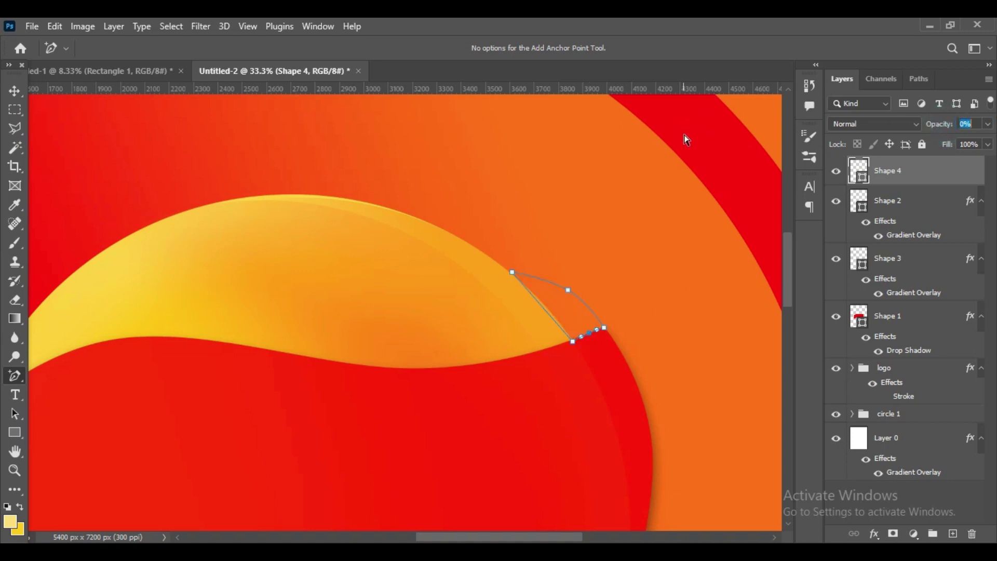
left_click(551, 308)
left_click(14, 90)
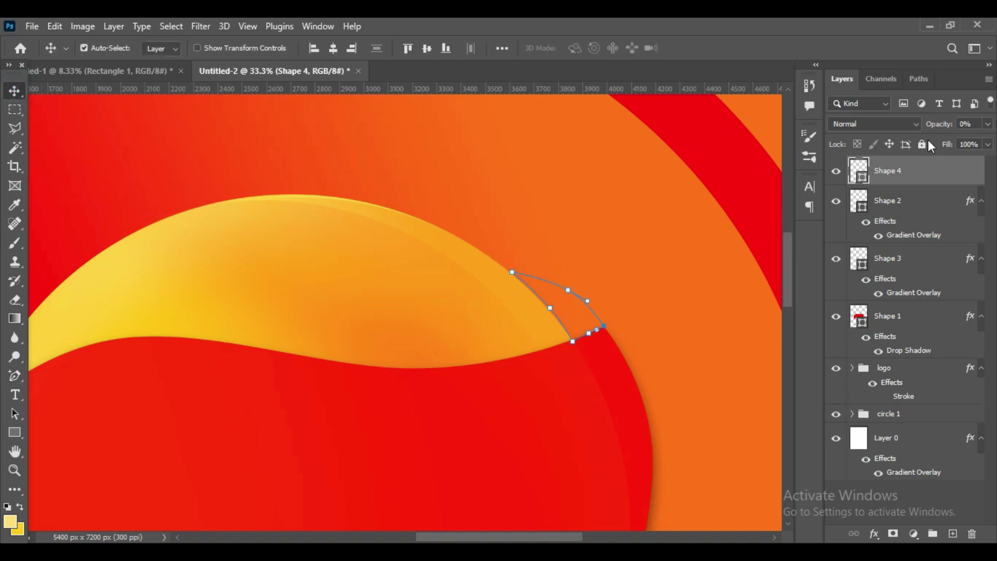
Set the fold to 92% opacity with an off-white fill
key("9")
key("2")
double_click(858, 170)
left_click(649, 187)
Give the Shape 4 fold a reversed gold Gradient Overlay
left_click(941, 177)
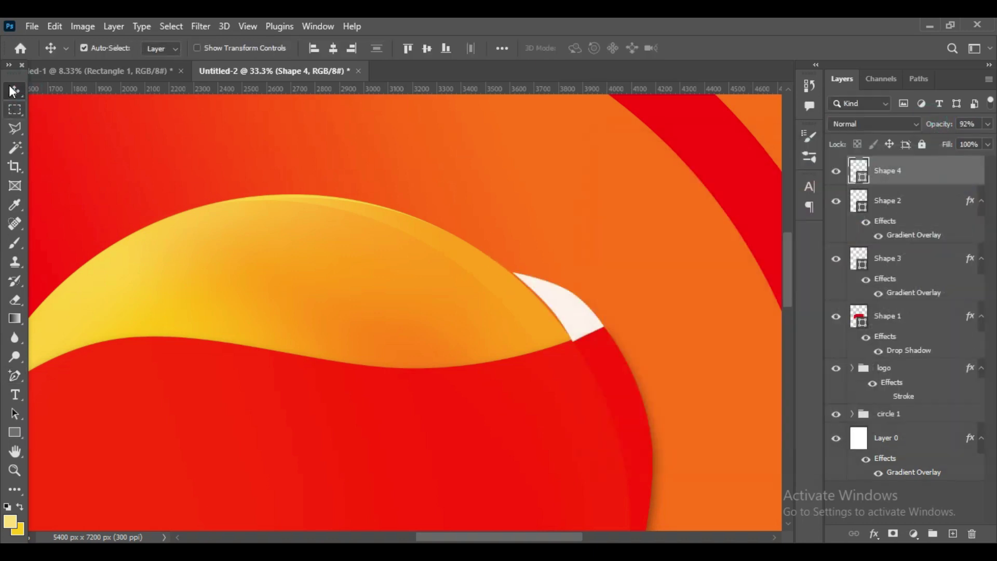
left_click_drag(831, 176, 915, 286)
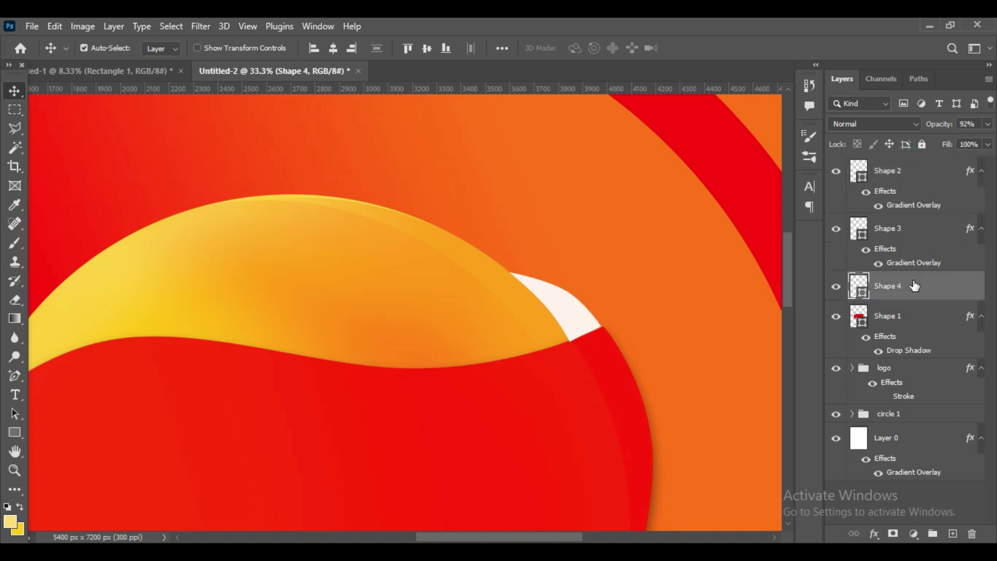
left_click(873, 534)
left_click(917, 487)
mouse_move(655, 123)
left_mouse_down()
mouse_move(909, 124)
mouse_move(767, 122)
left_mouse_up()
left_click(860, 211)
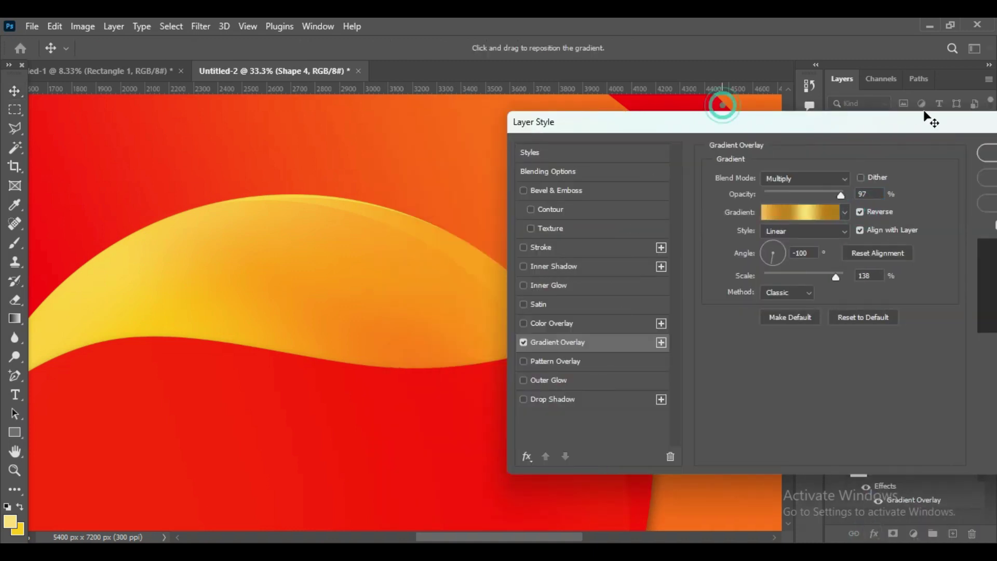
mouse_move(877, 124)
left_mouse_down()
mouse_move(902, 124)
mouse_move(612, 118)
left_mouse_up()
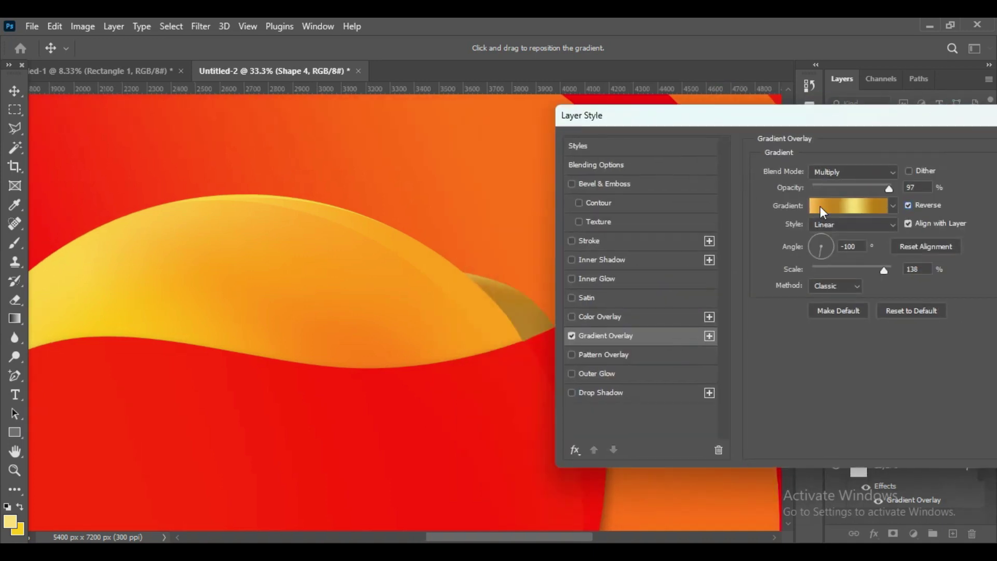
left_click(910, 206)
left_click_drag(808, 122, 797, 124)
left_click(830, 208)
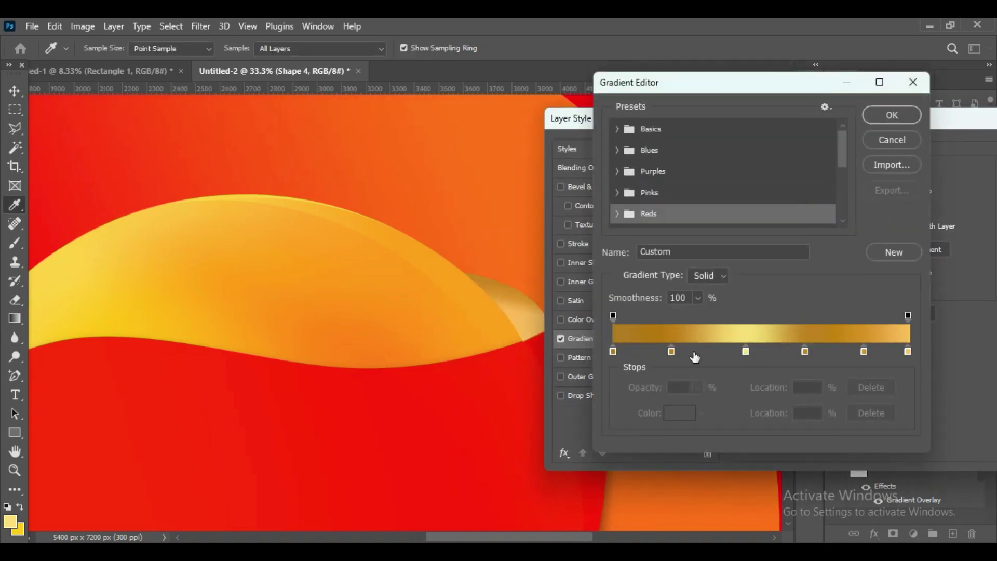
left_click(891, 115)
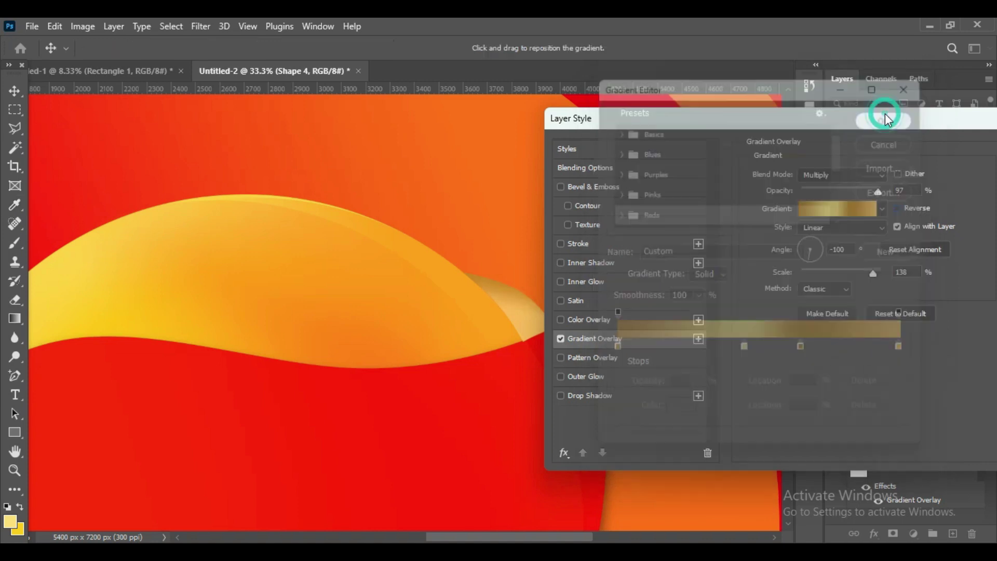
left_click(883, 165)
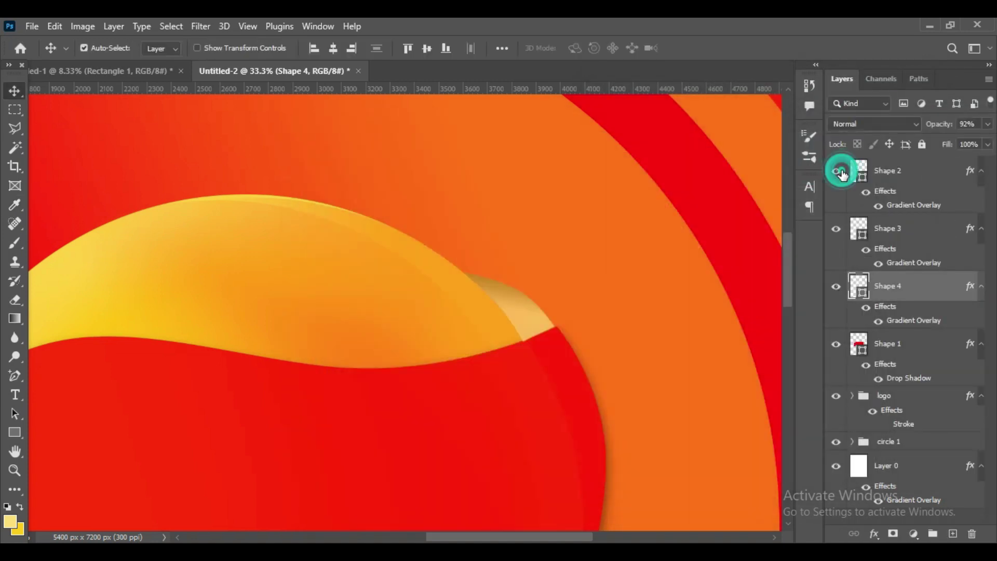
Move the gold band and the fold below the red ribbon, then zoom out
left_click(899, 359)
left_click_drag(902, 173, 906, 372)
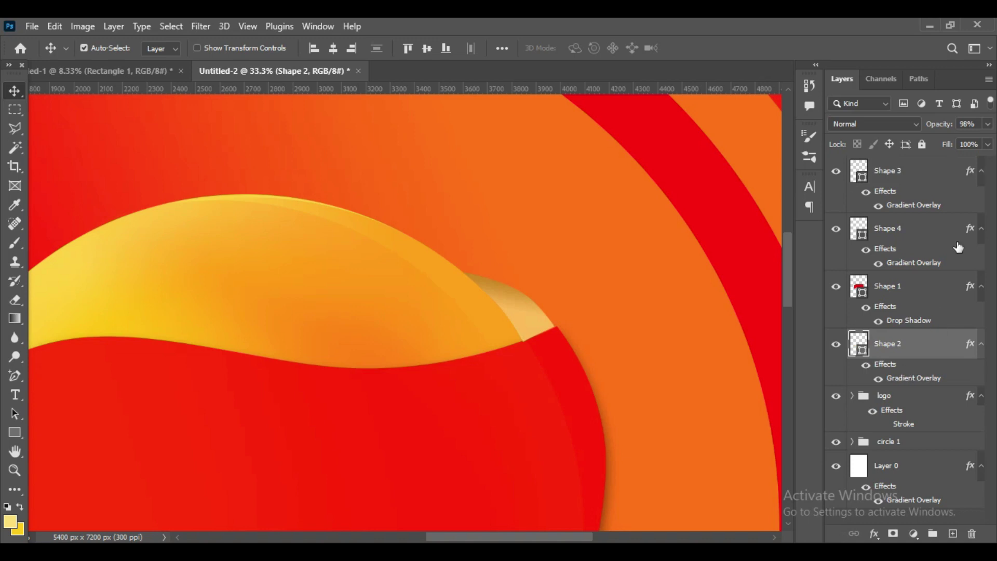
left_click(529, 327)
mouse_move(901, 228)
left_mouse_down()
mouse_move(917, 301)
mouse_move(909, 321)
mouse_move(906, 198)
mouse_move(911, 205)
left_mouse_up()
key("ctrl+minus")
key("ctrl+minus")
key("ctrl+minus")
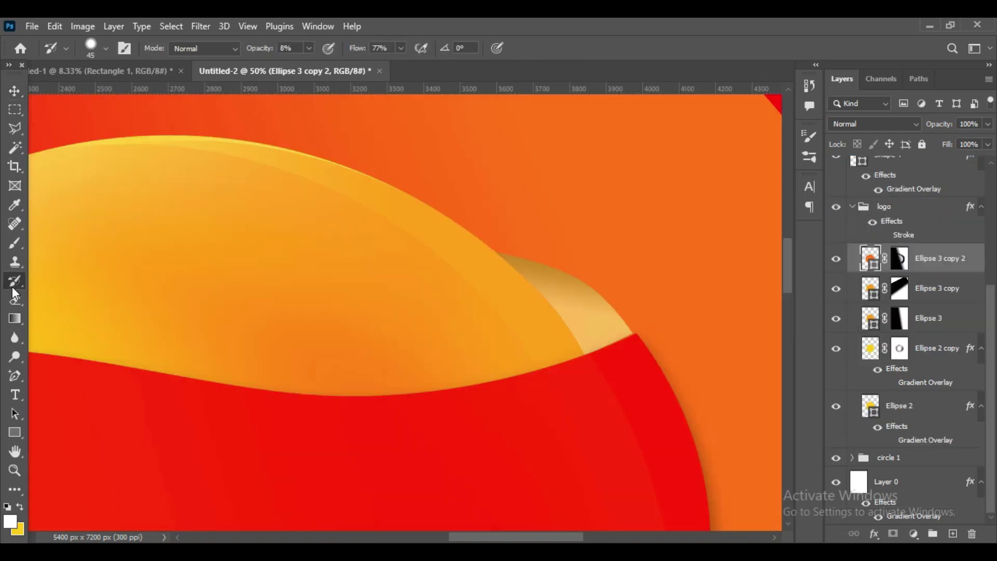
Repaint the right and left fold edges with the History Brush
right_click(12, 286)
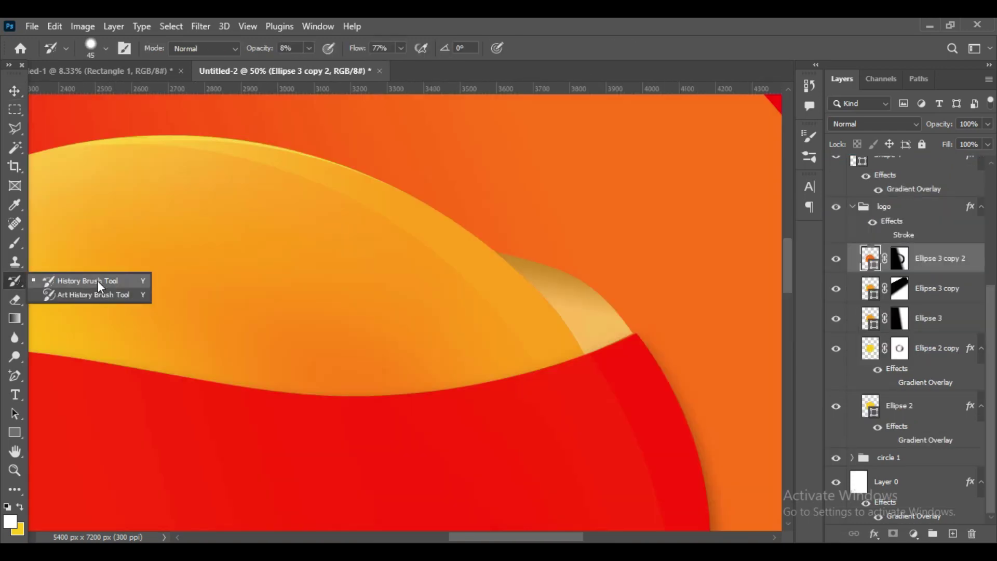
left_click(97, 280)
left_click_drag(503, 262, 531, 293)
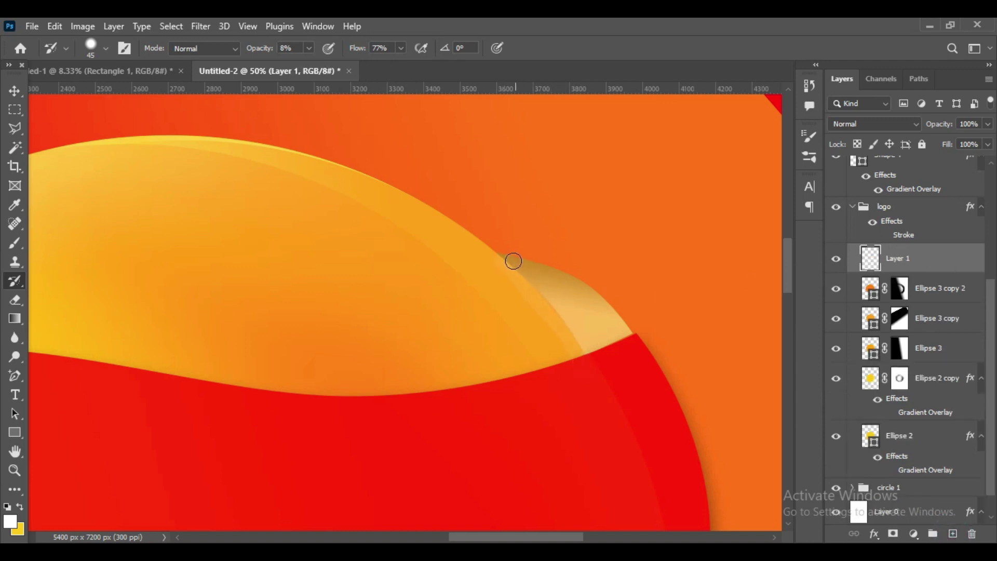
left_click_drag(547, 353, 477, 198)
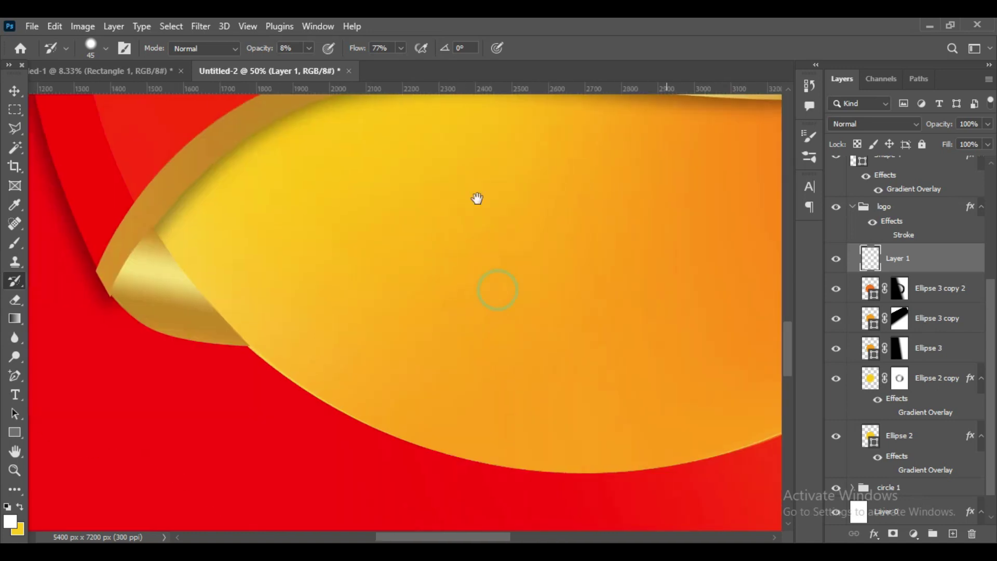
left_click_drag(159, 230, 181, 278)
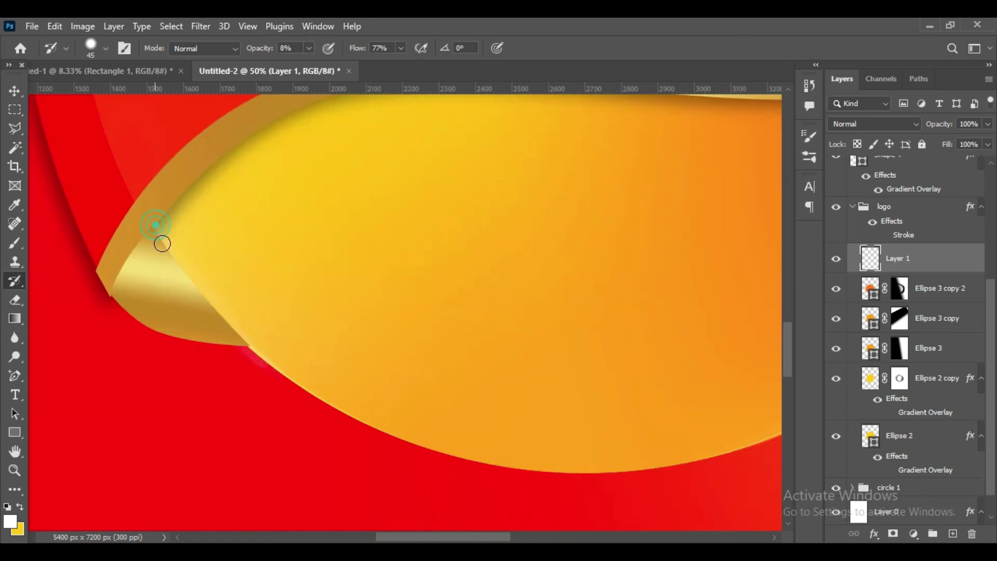
Rename Shape 2 to 'ribon' and move Shape 3 beneath it
key("v")
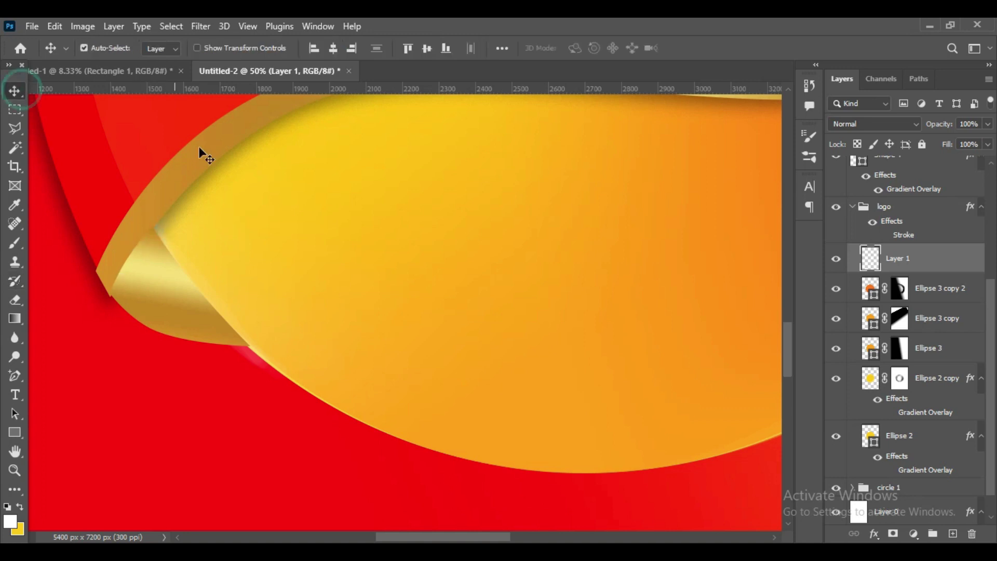
left_click(199, 147)
double_click(886, 172)
type("n")
key("Return")
left_click(602, 338)
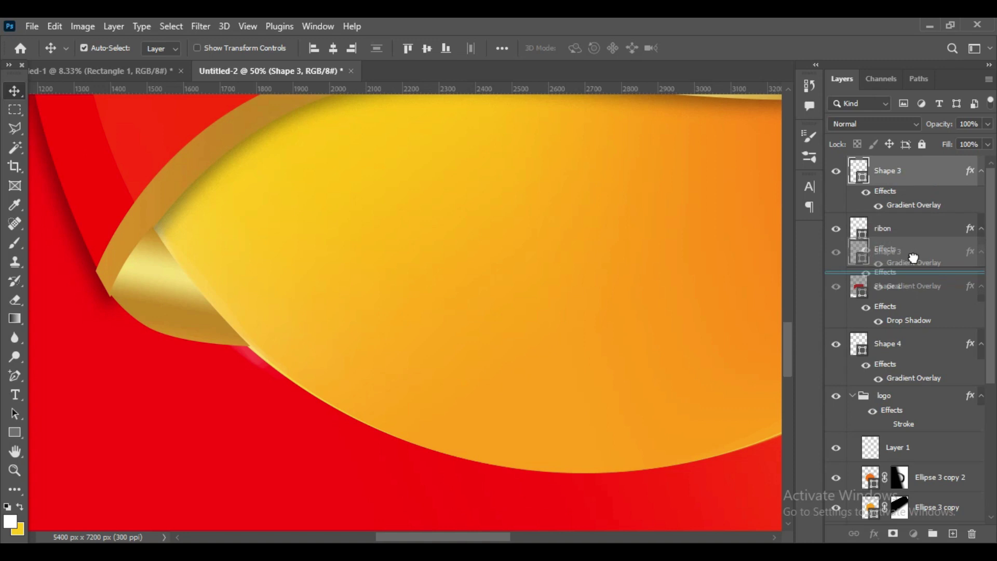
left_click_drag(914, 180, 913, 257)
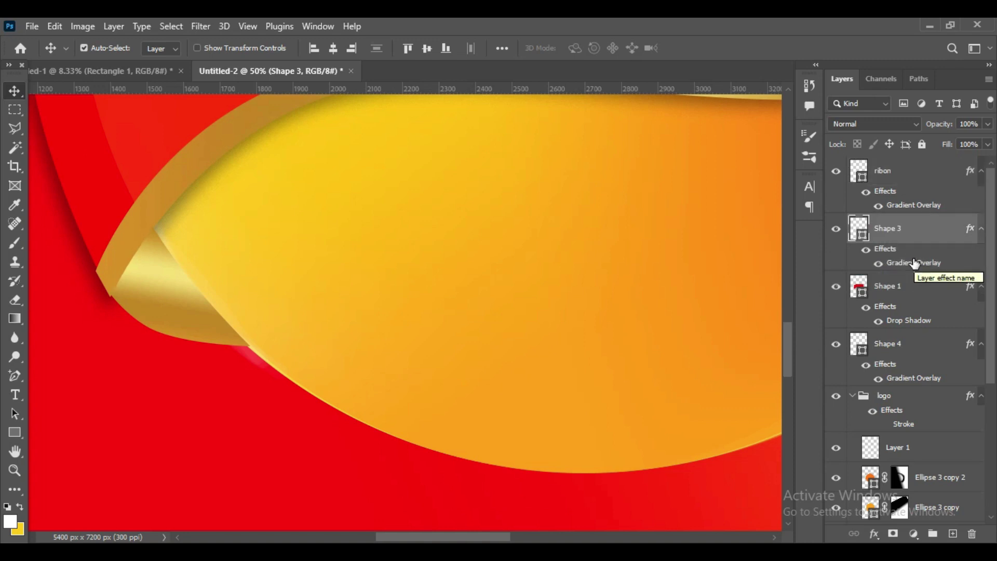
Add an anchor on the fold's lower curve and rotate the ribbon group about 9°
right_click(10, 381)
left_click(67, 415)
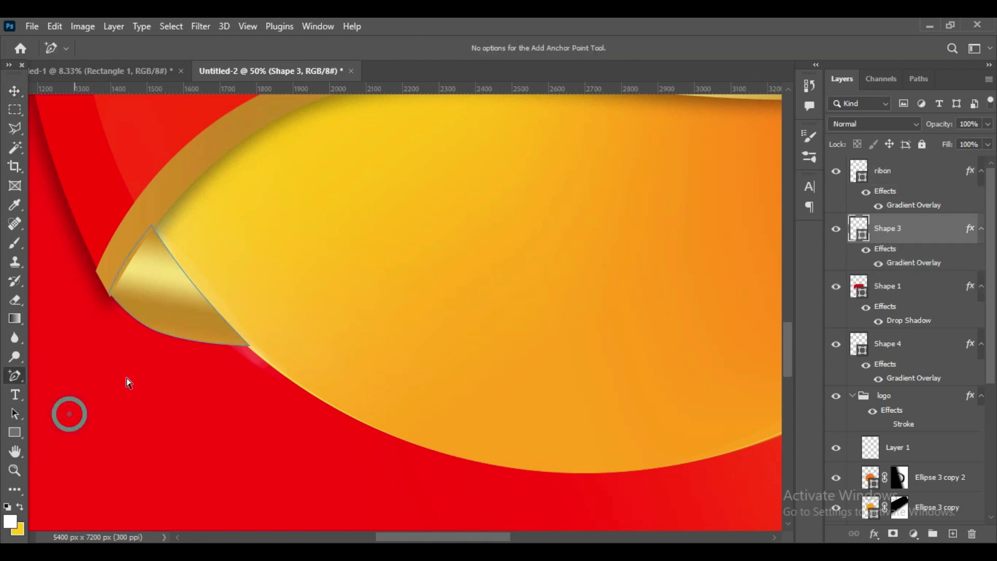
left_click(201, 344)
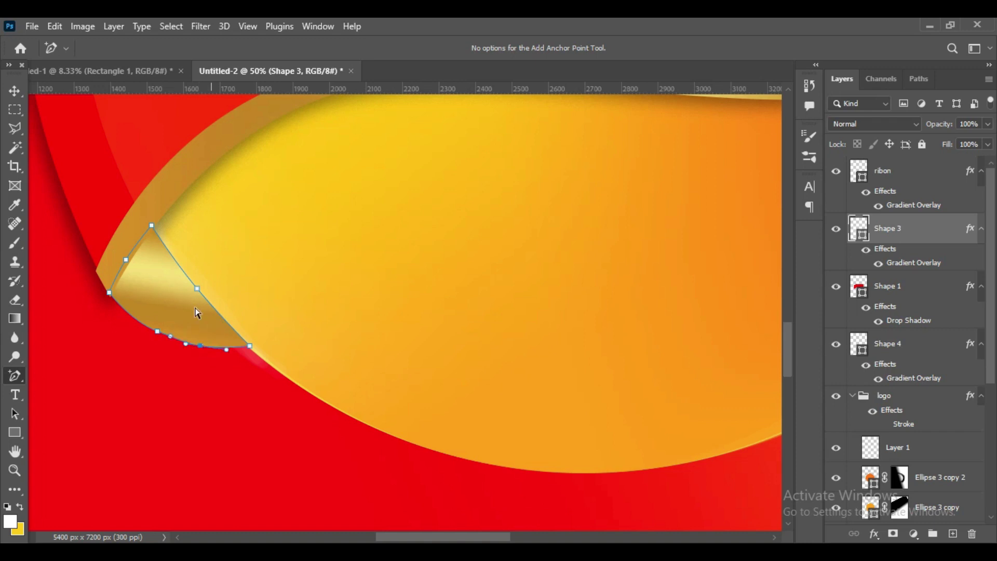
key("ctrl+t")
left_click_drag(547, 211, 553, 251)
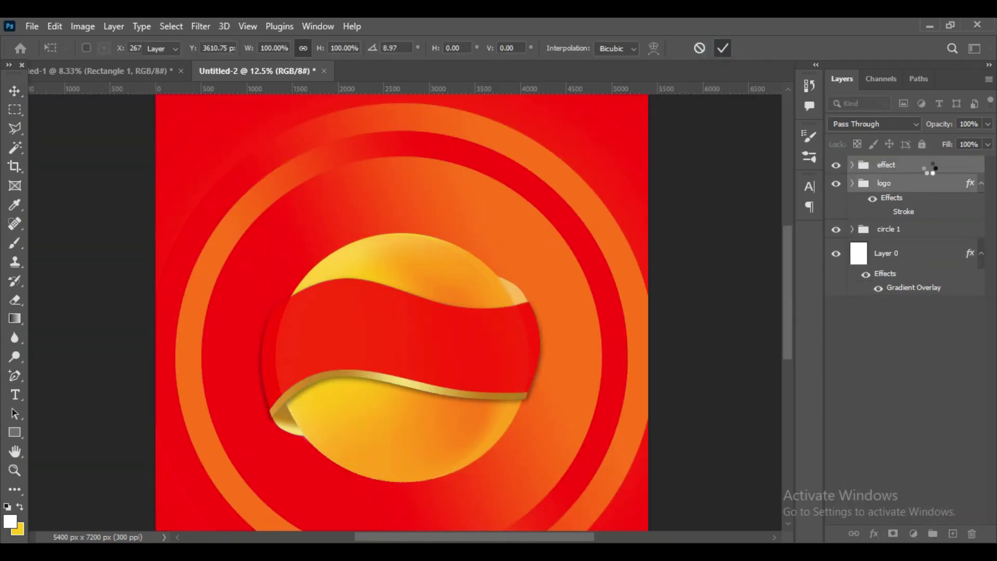
key("Return")
Add a 'Chips' text layer on the canvas
left_click(768, 179)
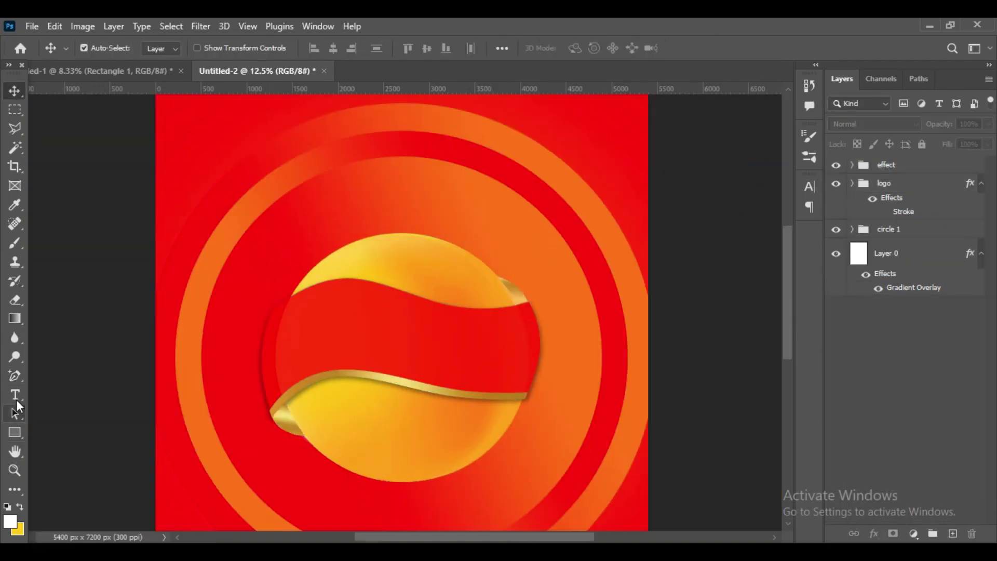
left_click(14, 395)
left_click(367, 340)
type("Chips")
Set the Chips text font to Footlight MT Light
key("ctrl+a")
left_click(207, 47)
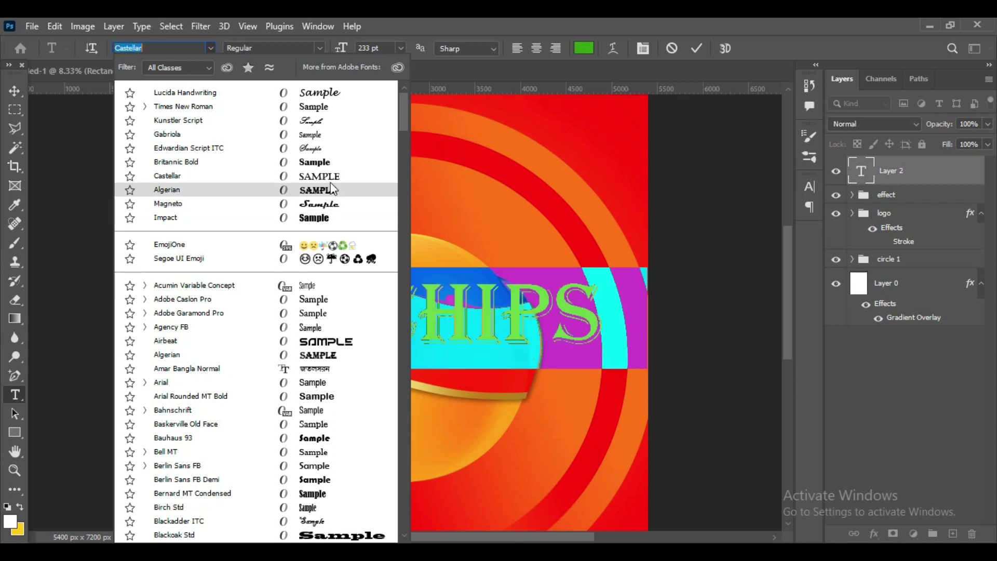
scroll(331, 182, "down", 3)
scroll(332, 184, "down", 2)
scroll(331, 182, "down", 5)
scroll(331, 183, "down", 6)
scroll(332, 184, "down", 2)
scroll(332, 185, "down", 1)
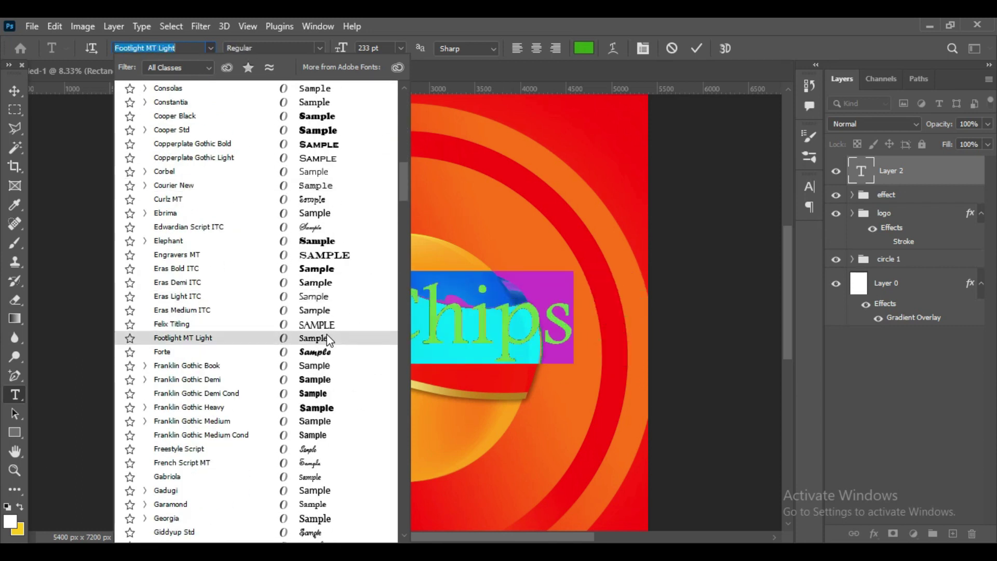
left_click(333, 364)
left_click(646, 48)
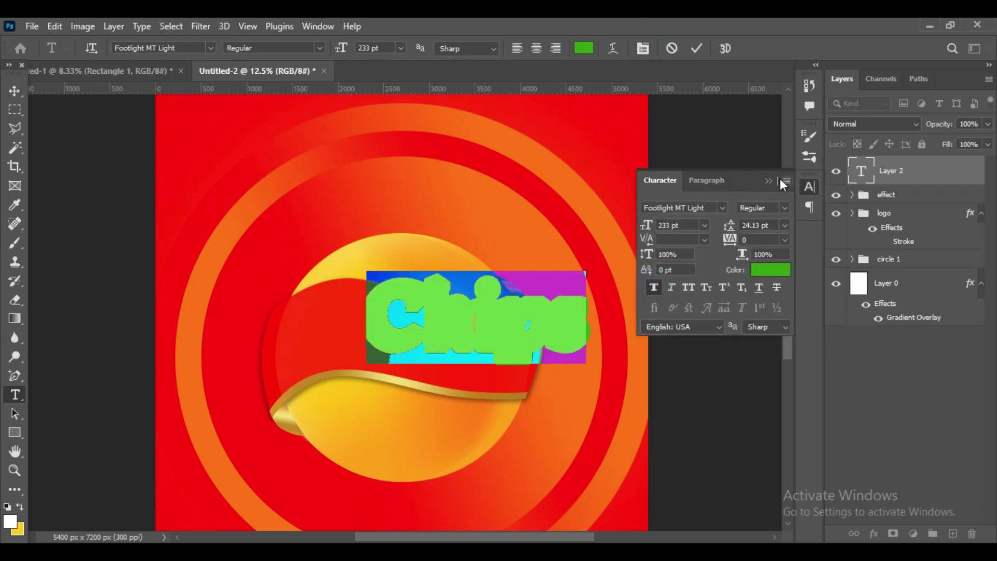
left_click(696, 48)
Move the Chips text down-left onto the red banner
left_click(13, 89)
left_click(810, 187)
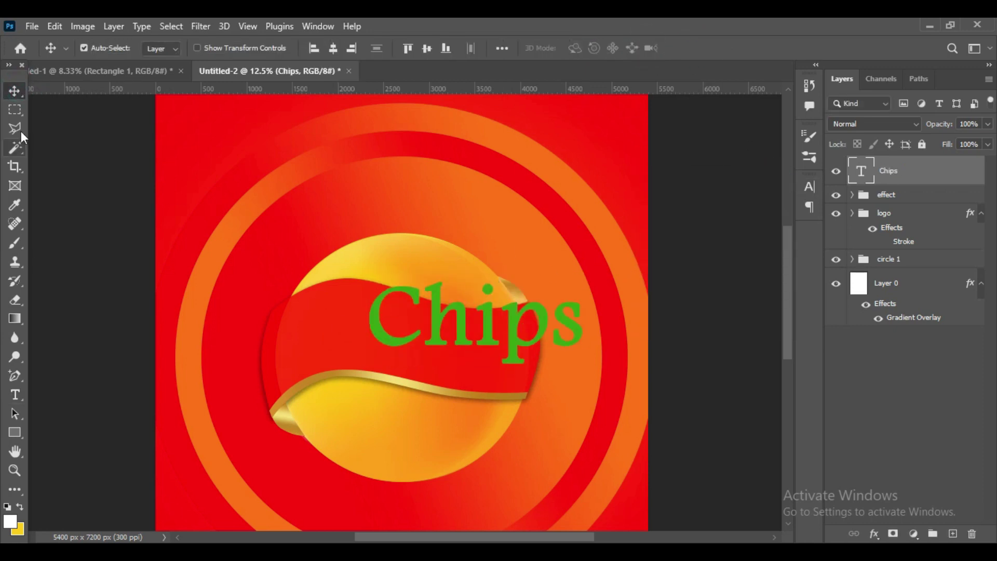
key("ctrl+t")
left_click_drag(487, 303, 365, 334)
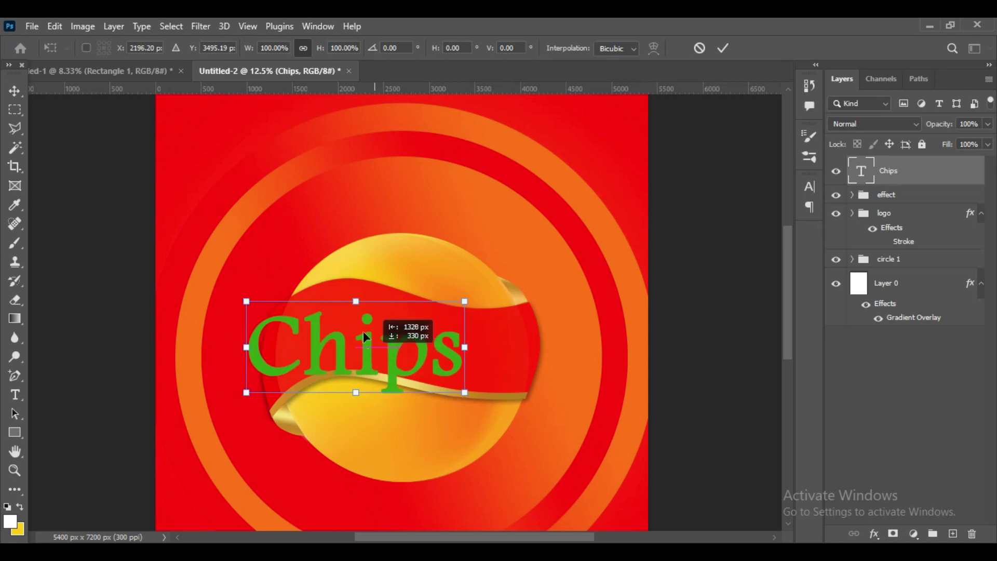
left_click(723, 48)
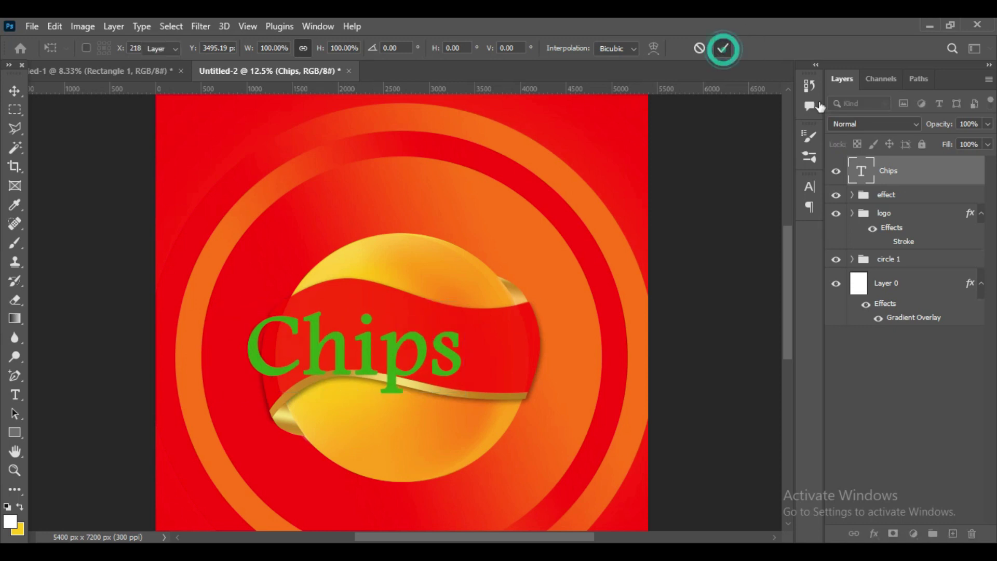
Duplicate the text and edit the two copies into separate 'C' and 'hips' layers
left_click_drag(364, 352, 360, 421)
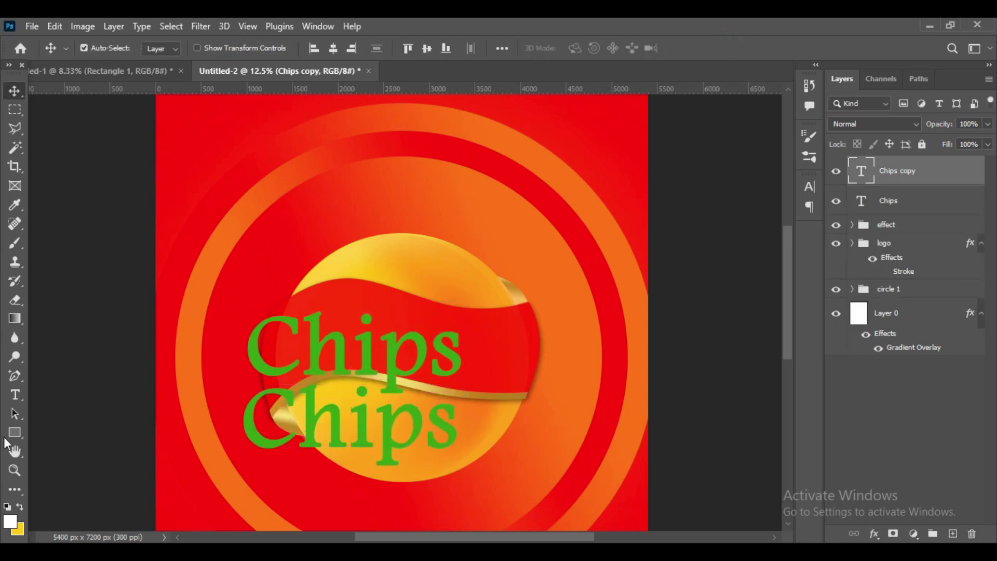
key("t")
left_click_drag(298, 424, 466, 424)
key("BackSpace")
left_click(697, 48)
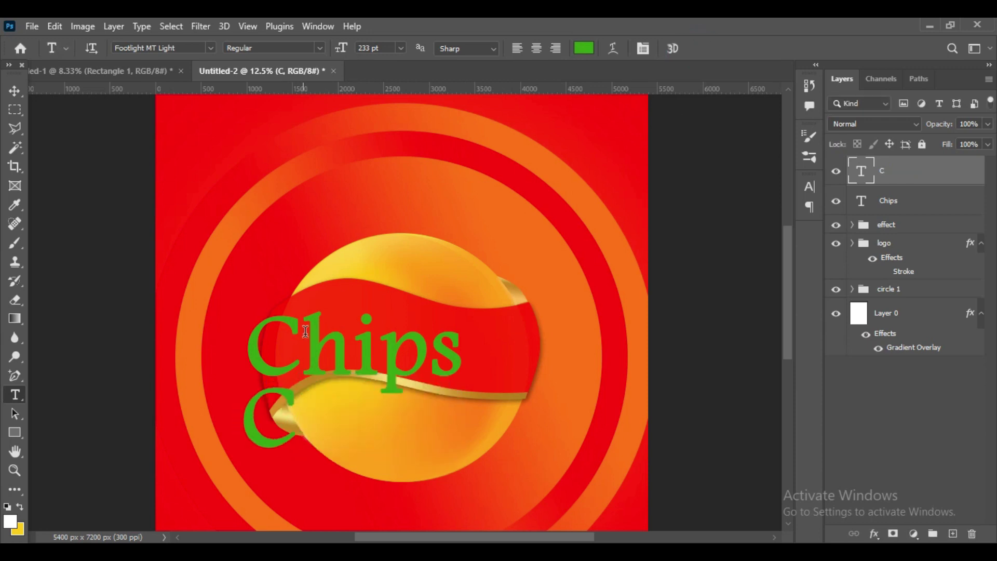
left_click_drag(245, 353, 285, 353)
key("BackSpace")
left_click(697, 48)
Move hips onto the banner, trying and then undoing a Lucida Handwriting Italic font
left_click(14, 91)
mouse_move(409, 364)
left_mouse_down()
mouse_move(491, 351)
mouse_move(387, 332)
left_mouse_up()
left_click(16, 394)
left_click(210, 47)
left_click(334, 112)
left_click(696, 48)
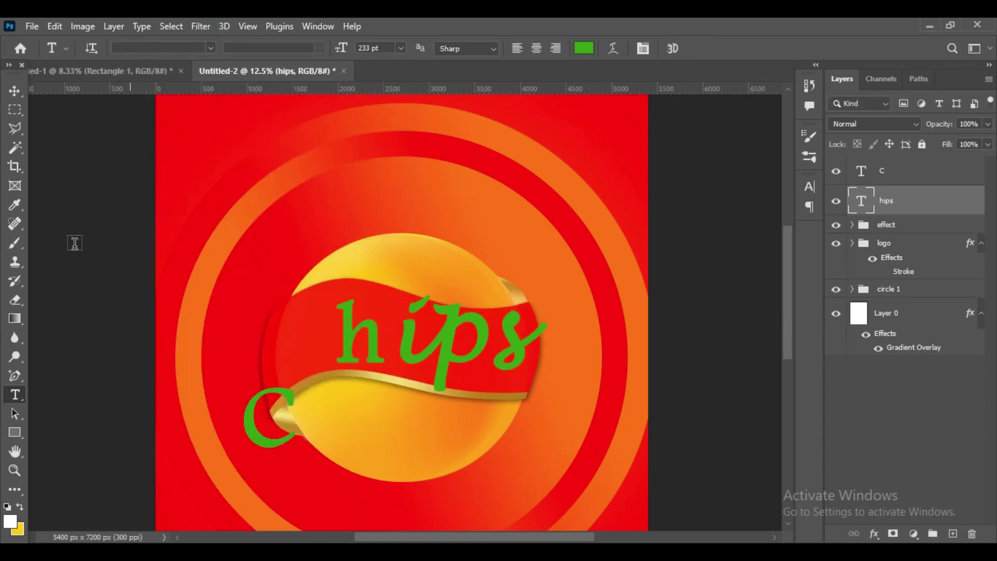
key("ctrl+z")
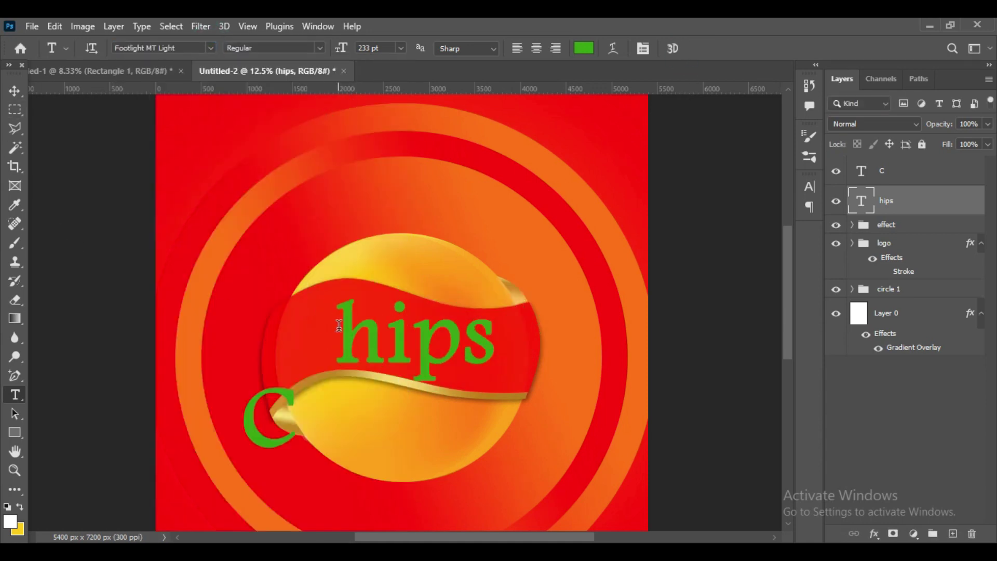
Colour both the hips and C text white
left_click_drag(339, 325, 496, 337)
left_click(583, 47)
left_click(939, 176)
left_click(696, 48)
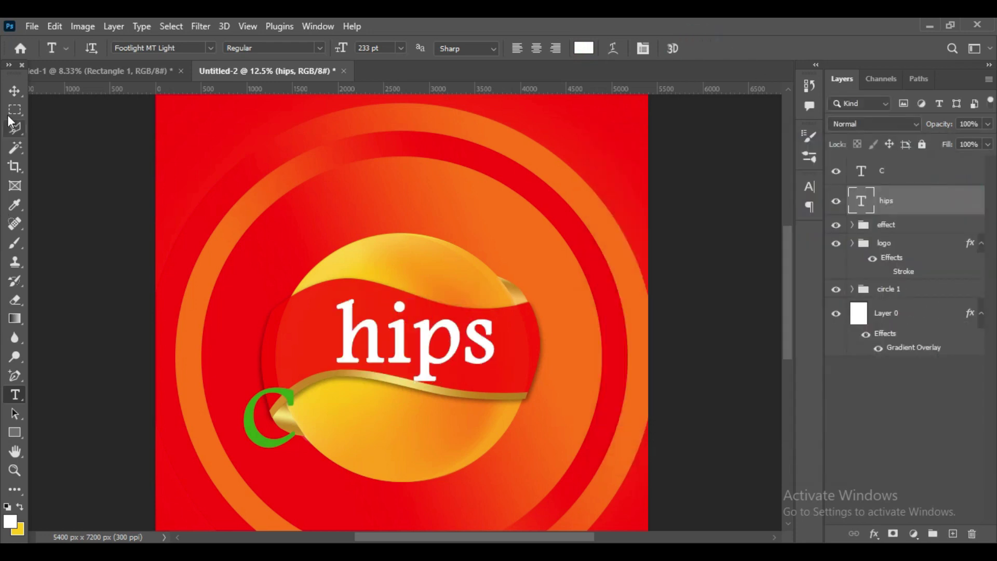
left_click_drag(299, 399, 213, 397)
left_click(584, 48)
left_click(615, 170)
left_click(940, 175)
left_click(696, 48)
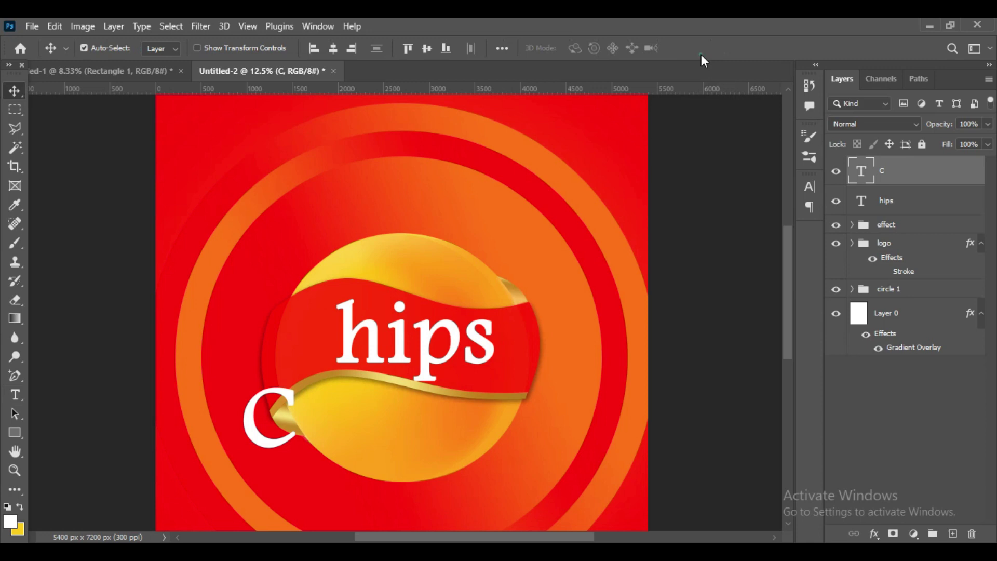
Enlarge the C to about 175% and place it beside hips
key("ctrl+t")
left_click_drag(269, 415, 282, 322)
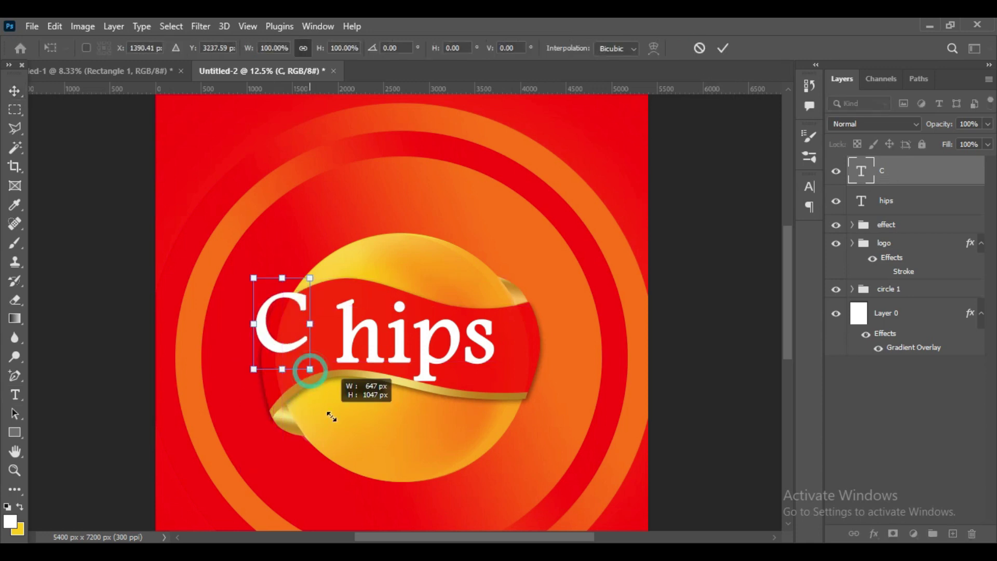
left_click_drag(331, 416, 350, 423)
left_click_drag(299, 356, 282, 347)
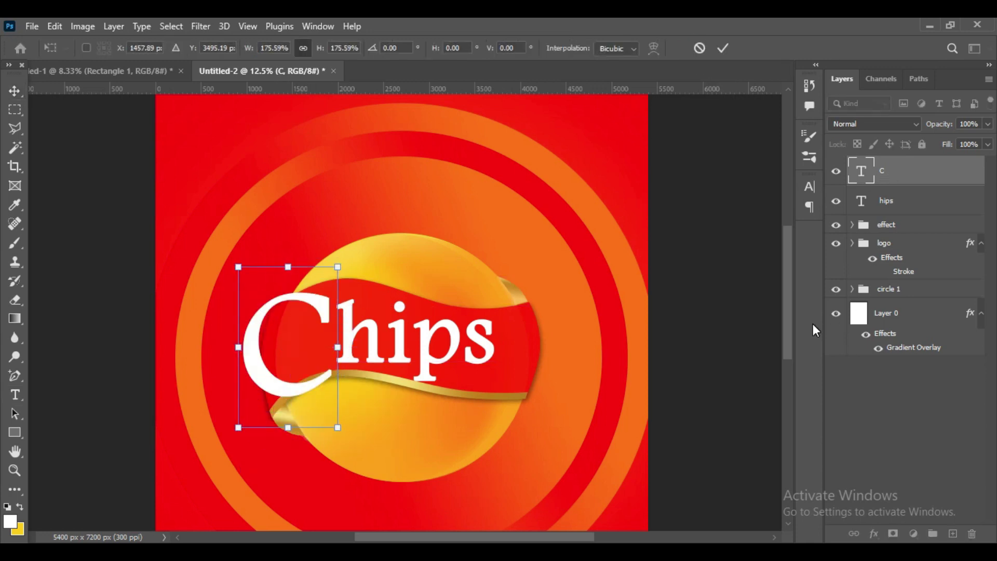
left_click(722, 48)
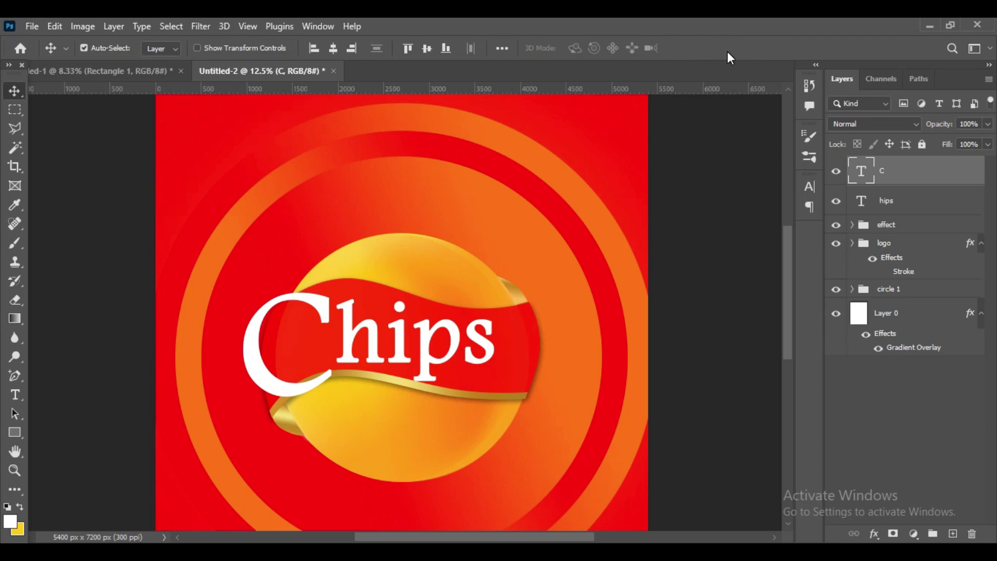
key("shift+Right")
key("shift+Right")
key("shift+Right")
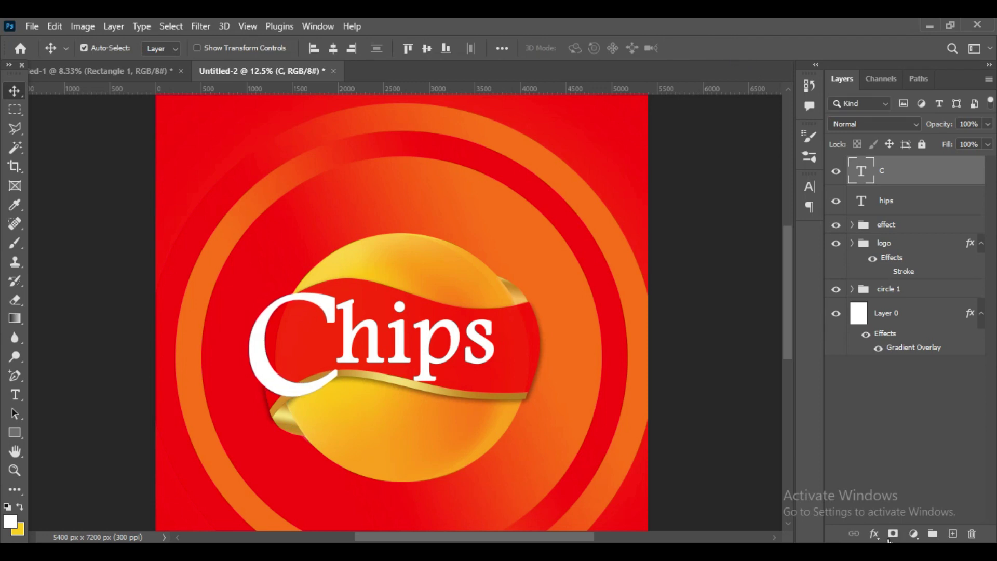
Give the C a drop shadow with a 140° angle and 48 distance
left_click(872, 535)
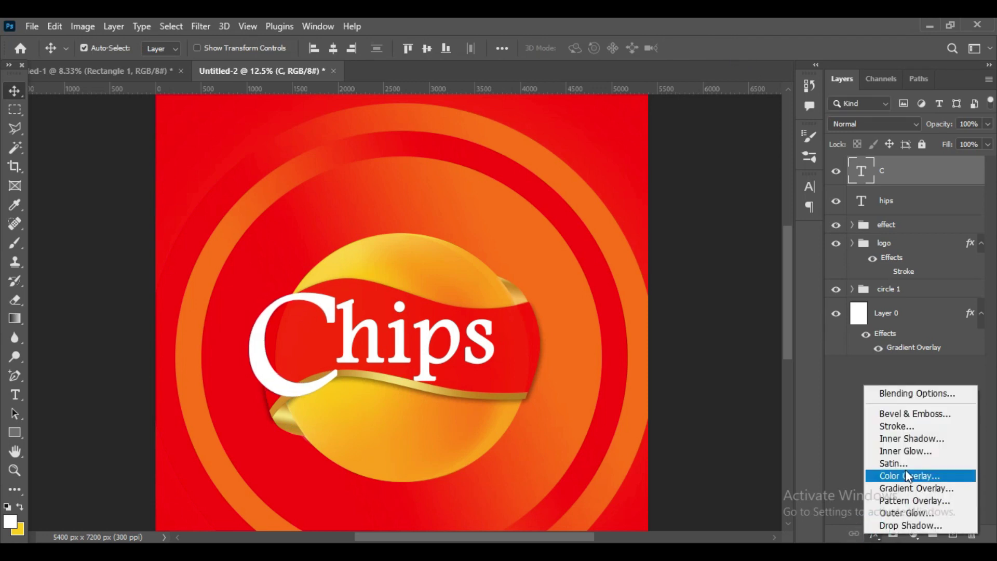
left_click(923, 440)
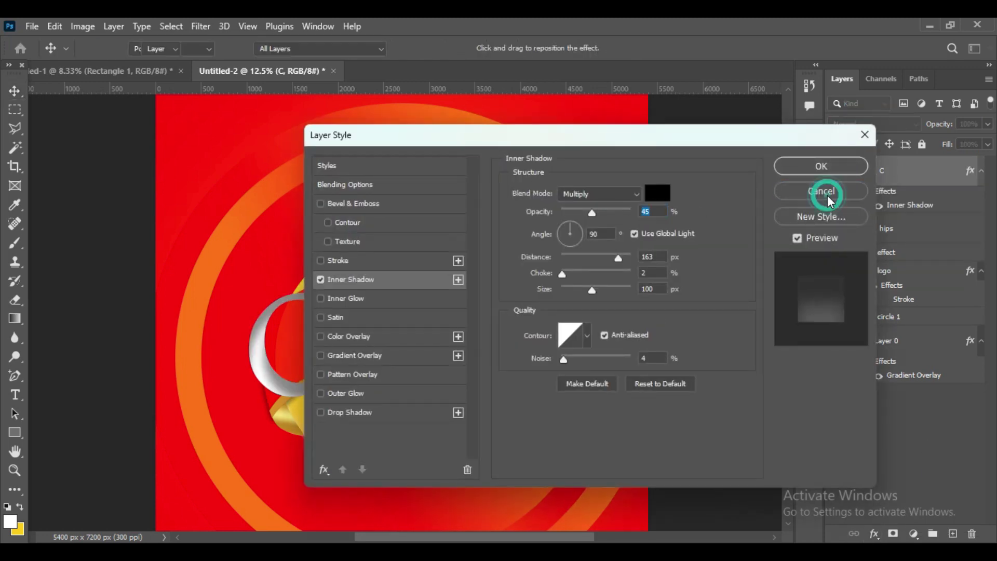
left_click(820, 191)
left_click(874, 535)
left_click(911, 526)
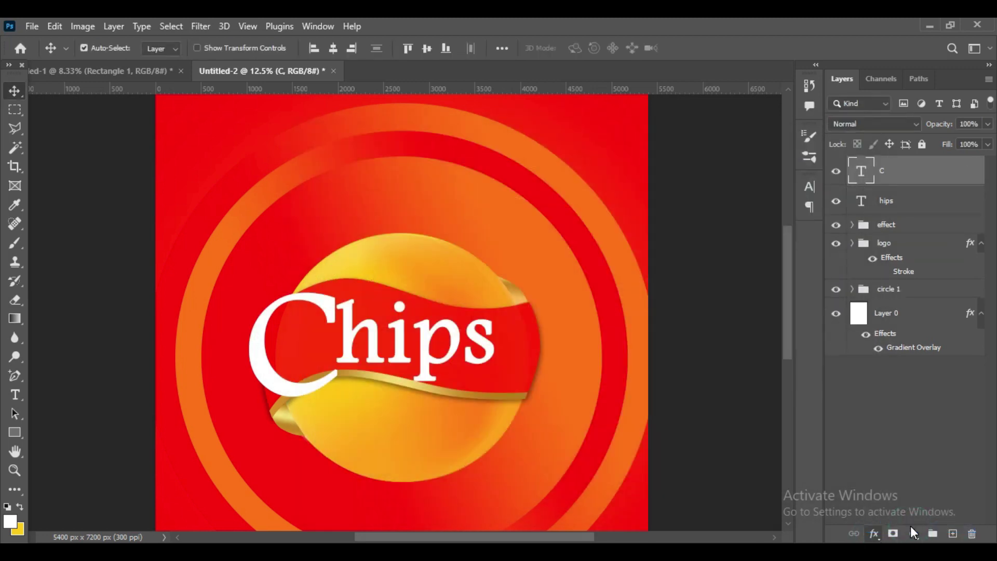
left_click_drag(269, 334, 272, 334)
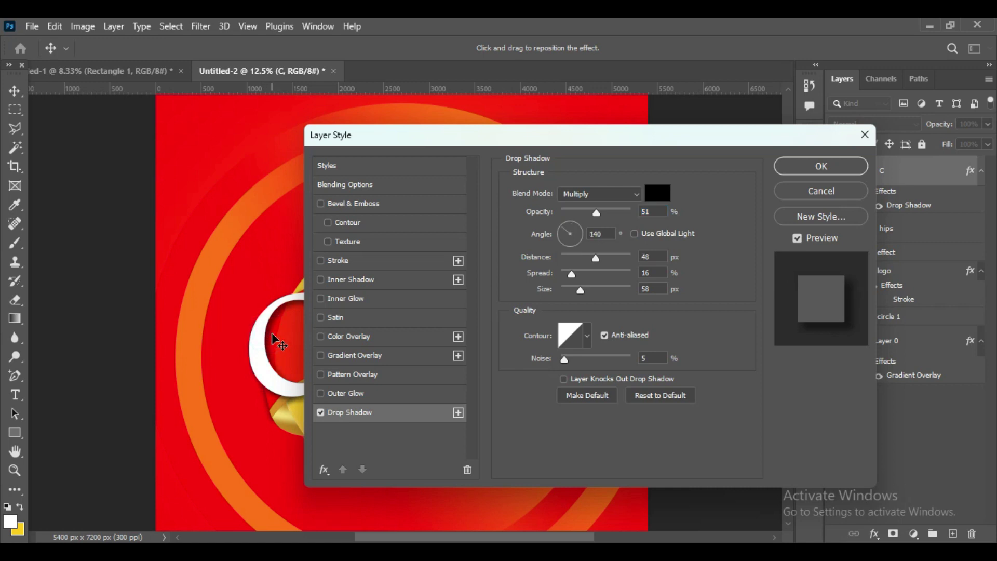
left_click(819, 166)
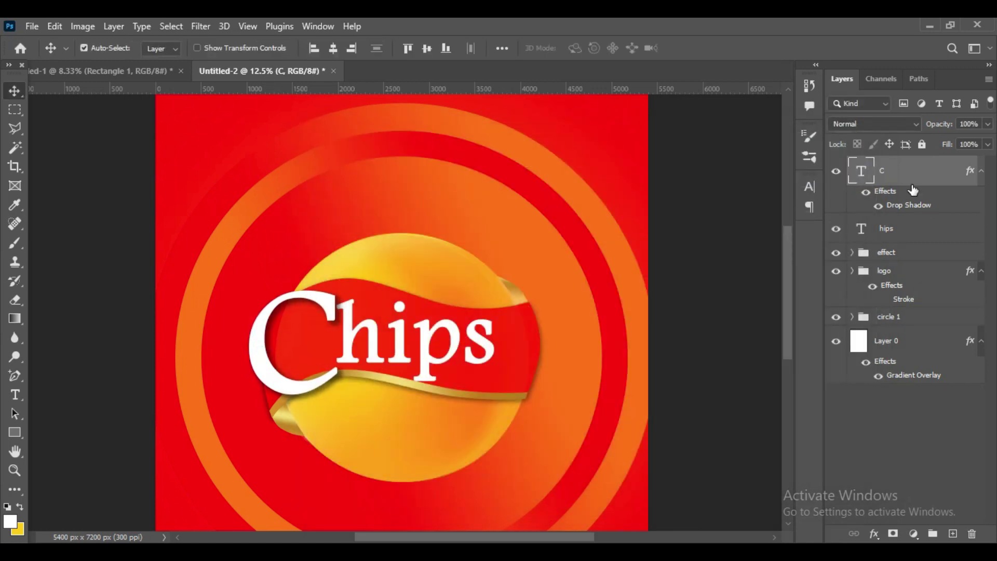
Scale the hips text up to about 112% across the banner
left_click(479, 347)
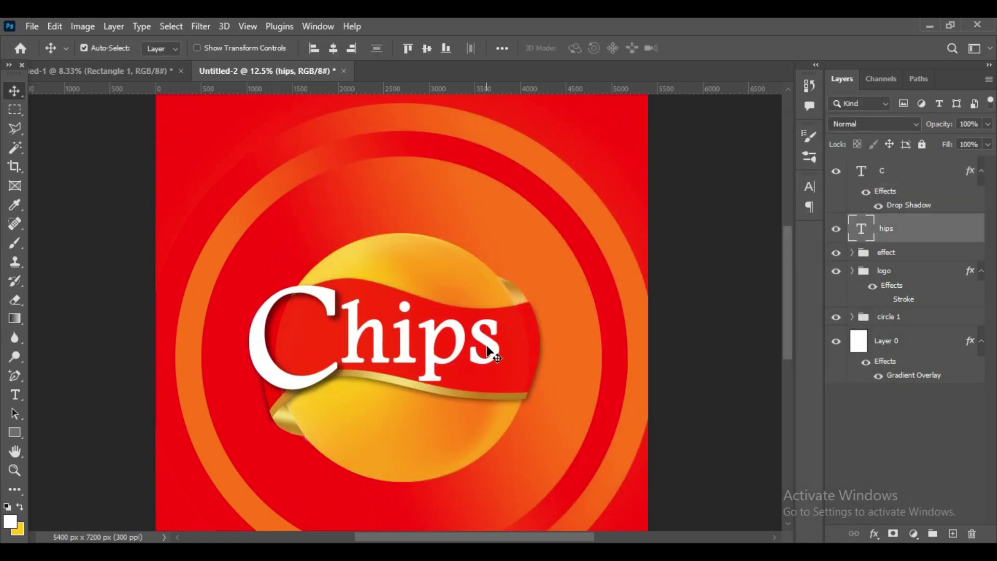
key("ctrl+t")
left_click_drag(501, 288, 520, 282)
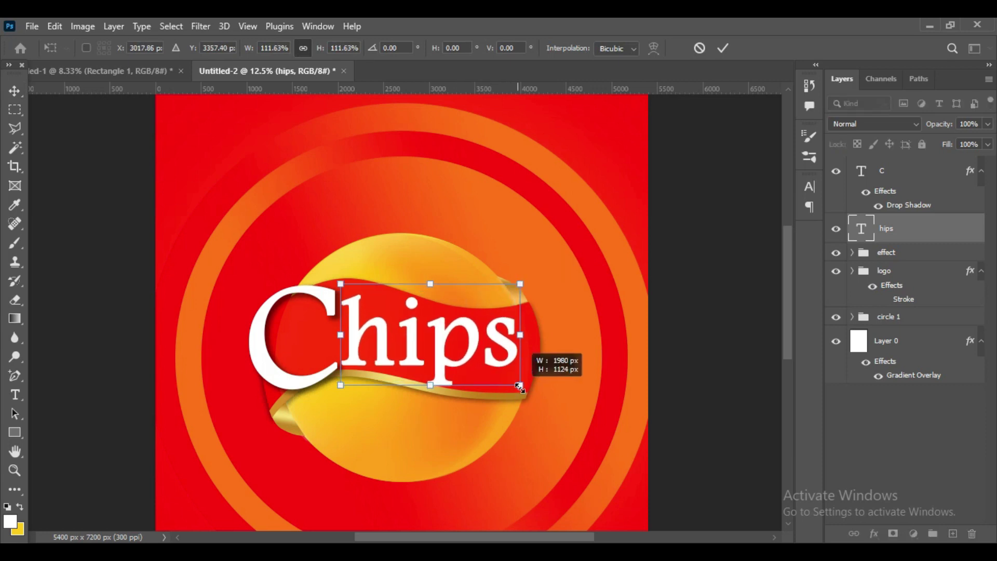
left_click(722, 48)
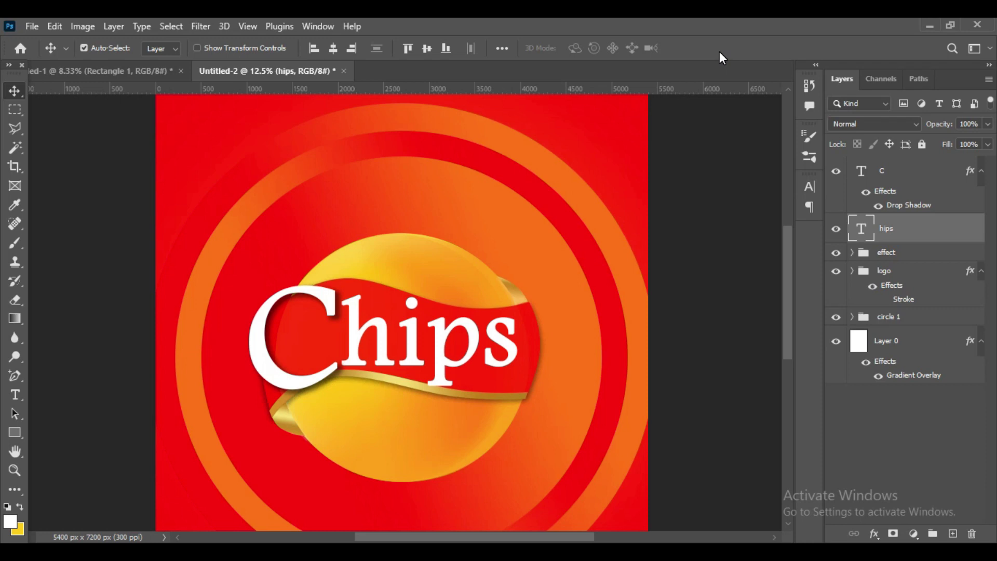
Add a drop shadow to the hips text layer
left_click(874, 534)
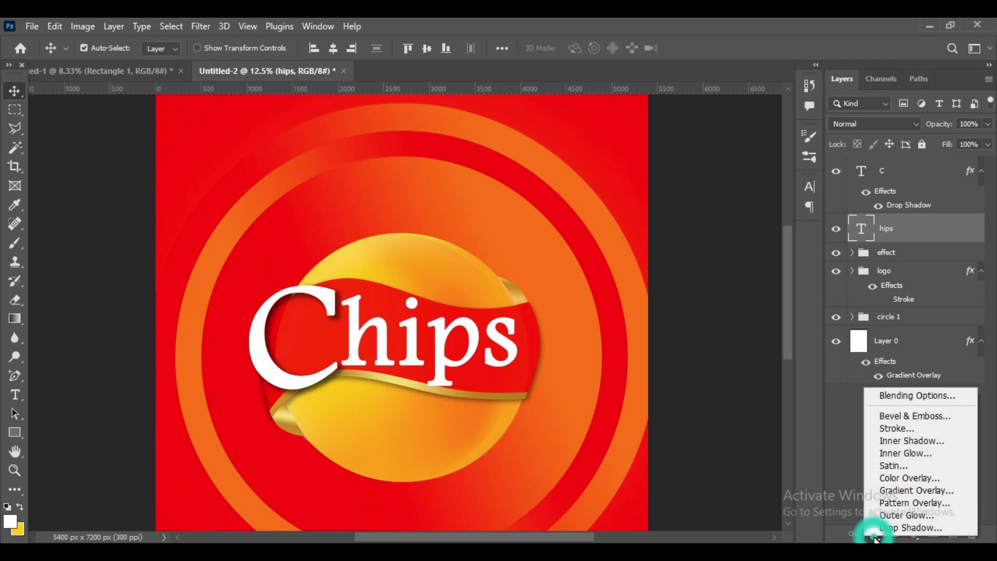
left_click(892, 527)
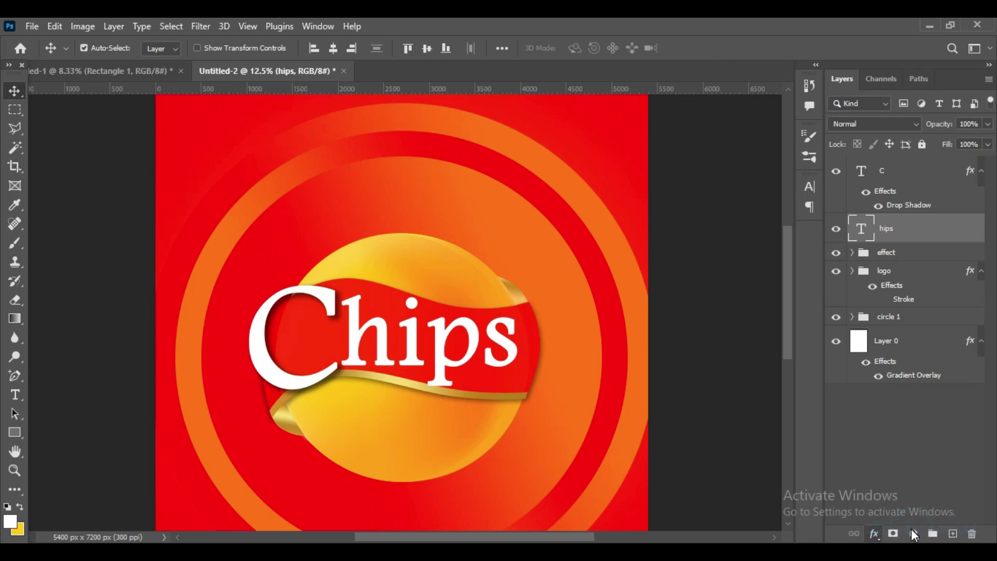
mouse_move(541, 141)
left_mouse_down()
mouse_move(796, 162)
mouse_move(784, 172)
left_mouse_up()
left_click(981, 182)
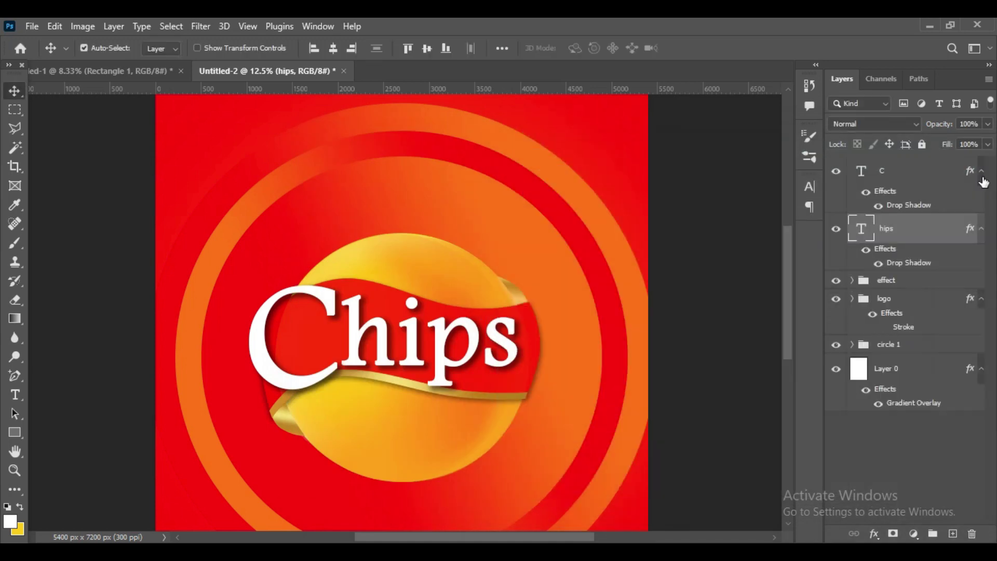
Give the C text layer an Outer Bevel, trying Chisel Hard before returning to Smooth
left_click(884, 177)
left_click(874, 535)
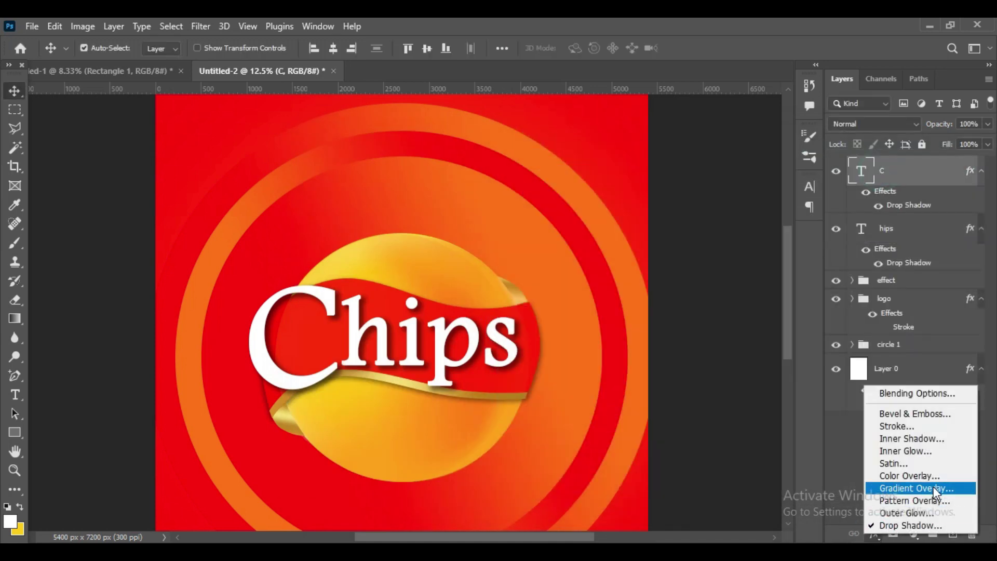
left_click(933, 473)
left_click(712, 208)
left_click(727, 225)
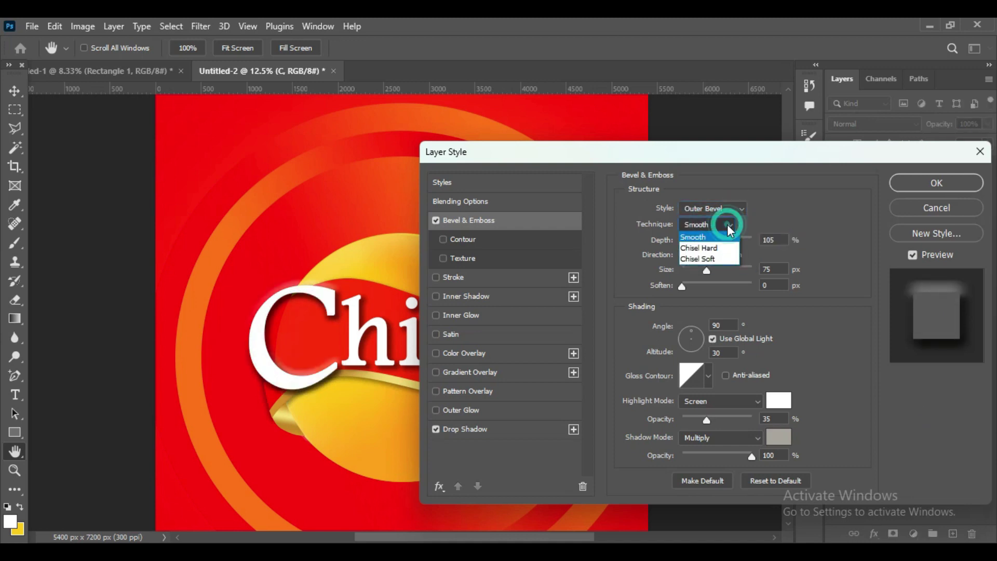
left_click(720, 247)
left_click(716, 224)
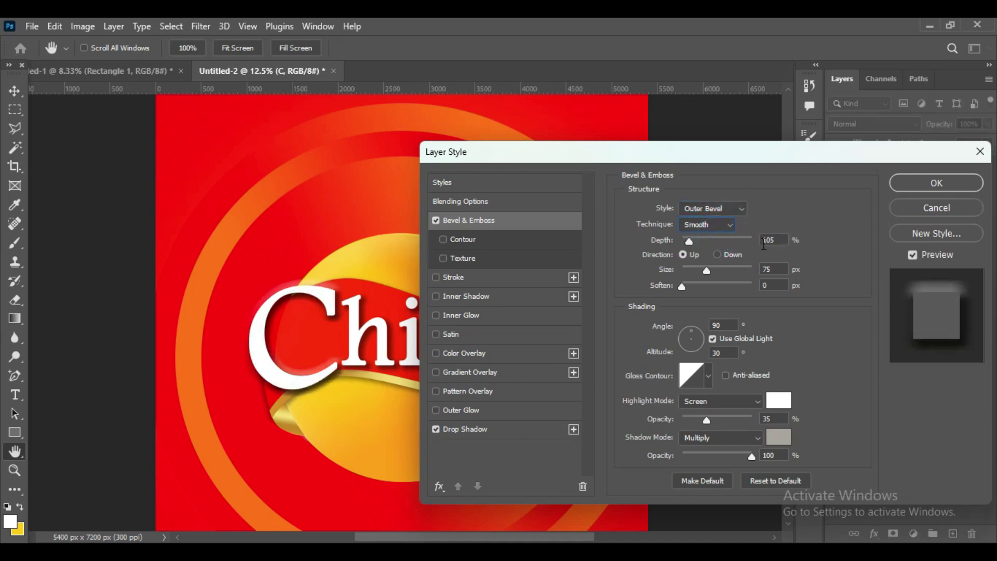
Apply the C bevel with Chisel Soft technique and size about 29 px
left_click_drag(706, 270, 693, 271)
left_click(685, 254)
left_click(726, 224)
left_click(705, 257)
left_click_drag(693, 270, 694, 272)
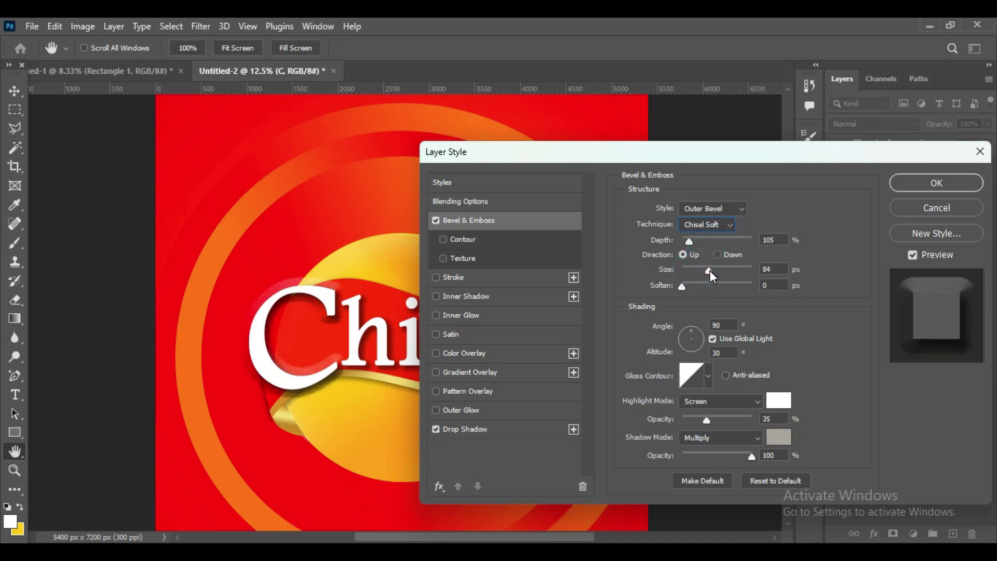
left_click(741, 210)
left_click(795, 190)
left_click(955, 182)
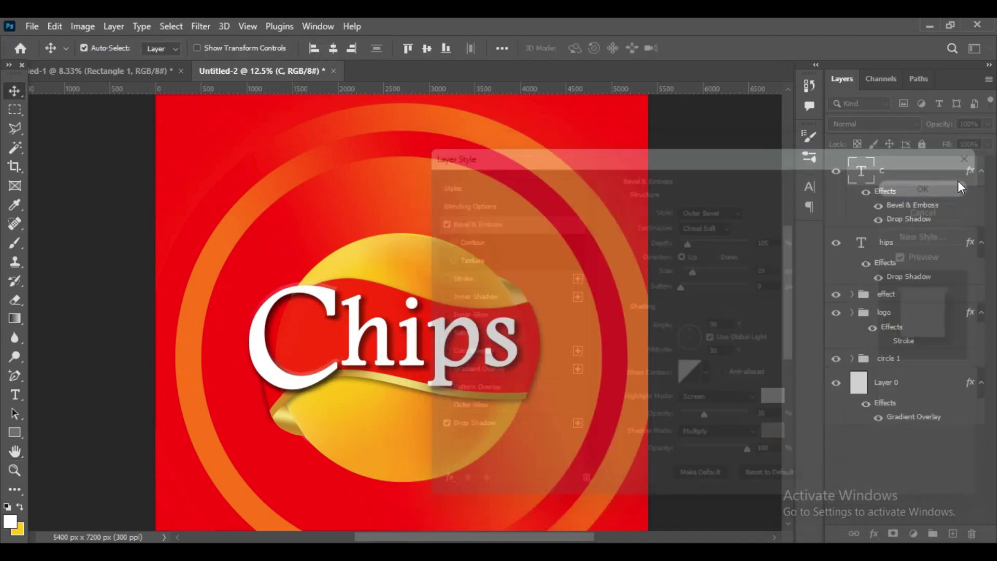
Give the hips text layer an Outer Bevel with size 54 px
left_click(886, 244)
left_click(874, 535)
left_click(945, 411)
left_click(728, 208)
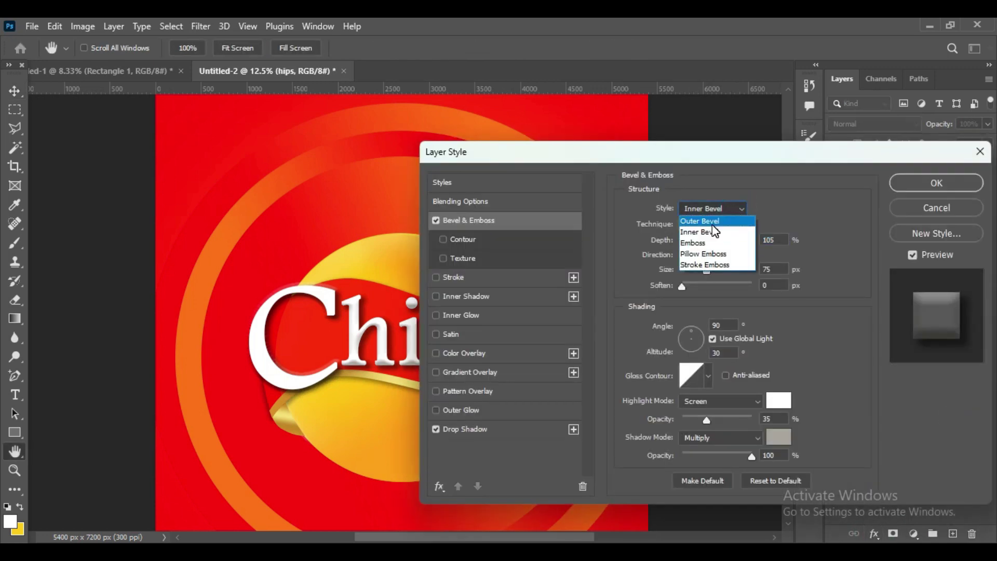
left_click(714, 224)
left_click_drag(706, 270, 702, 269)
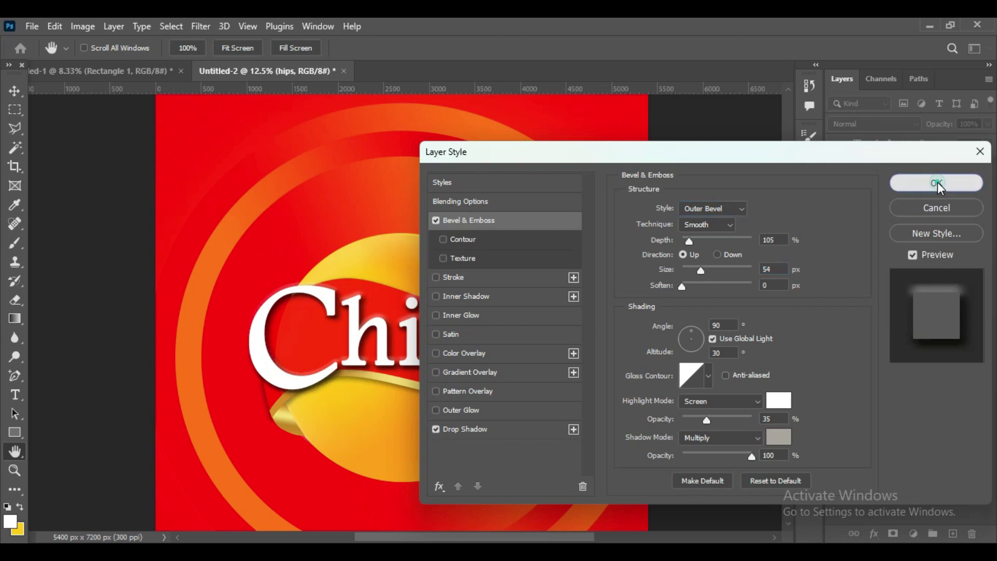
left_click(936, 182)
Group the C and hips text layers into a group named Chips
left_click(908, 179)
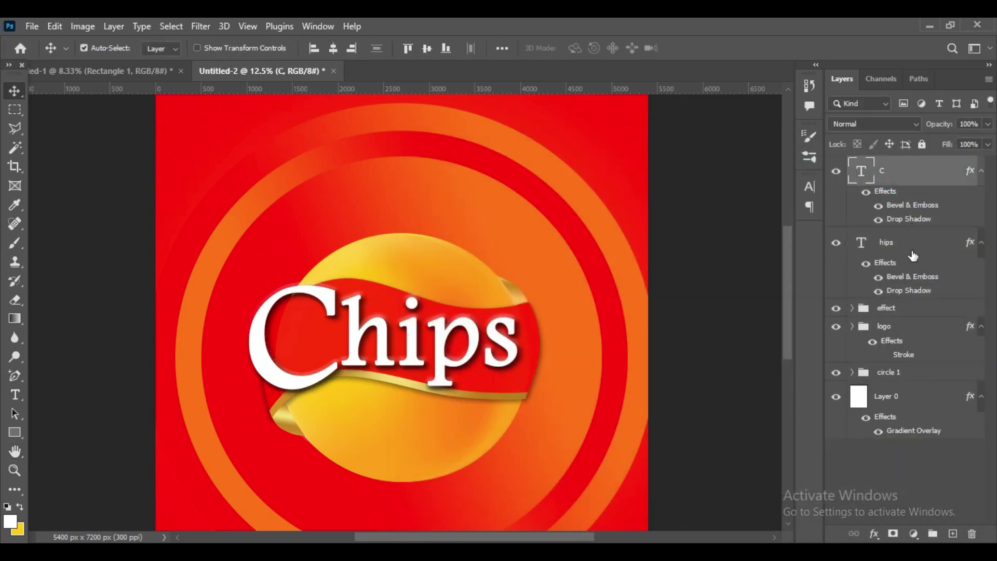
left_click(906, 254, "shift")
key("ctrl+g")
double_click(893, 164)
type("Chips")
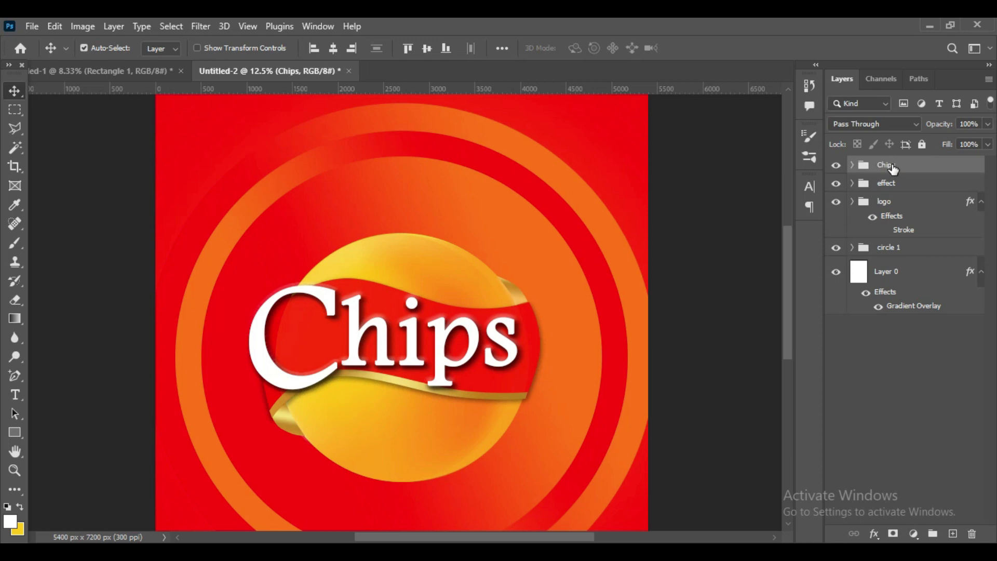
key("Return")
Enlarge the hips text slightly and zoom out to see the whole label
left_click(506, 347)
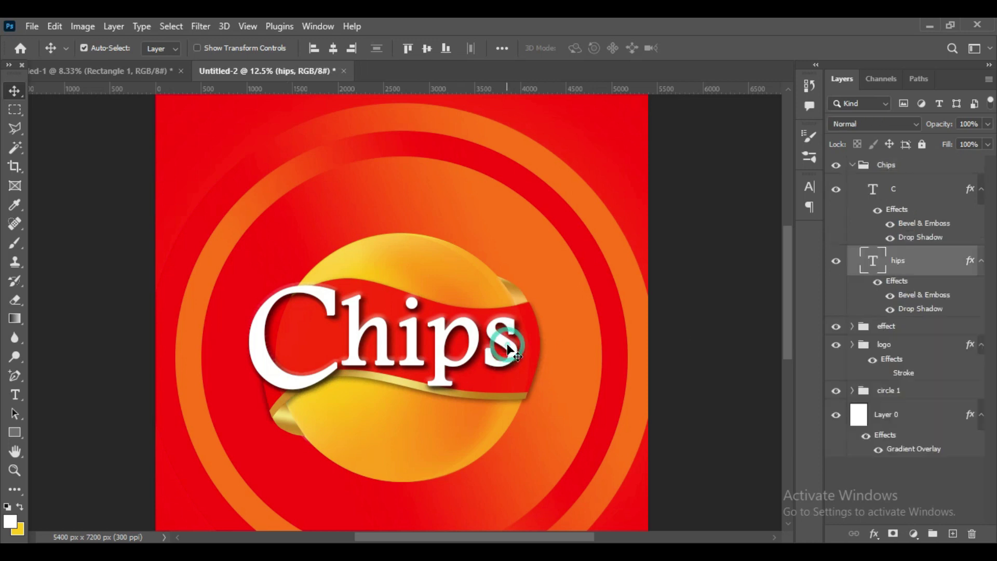
key("ctrl+t")
left_click_drag(520, 384, 527, 389)
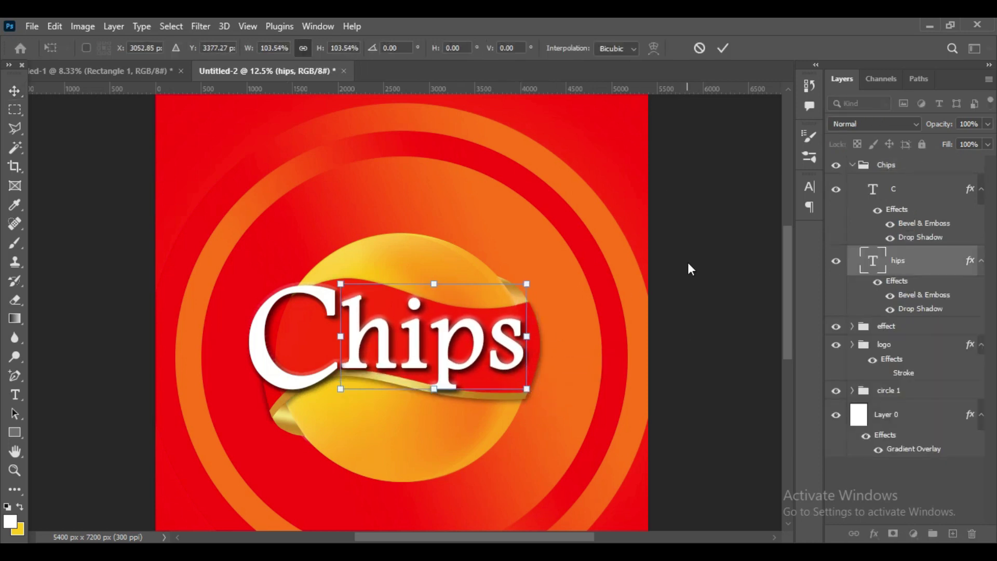
left_click(722, 49)
key("ctrl+minus")
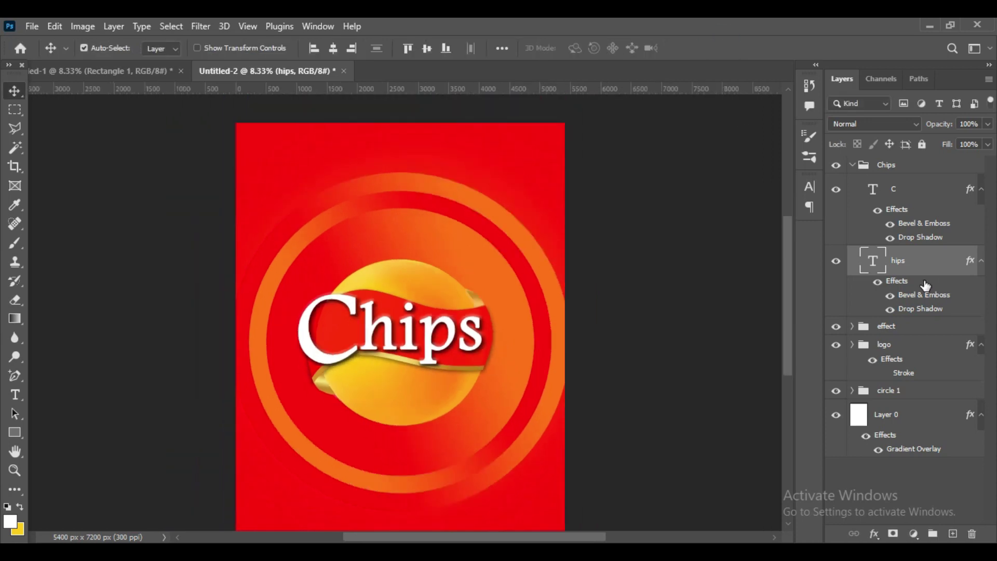
Group Chips with the effect and logo layers as Chips, then shrink and raise it
left_click(853, 165)
left_click(906, 203, "shift")
key("ctrl+g")
double_click(888, 165)
type("Chips")
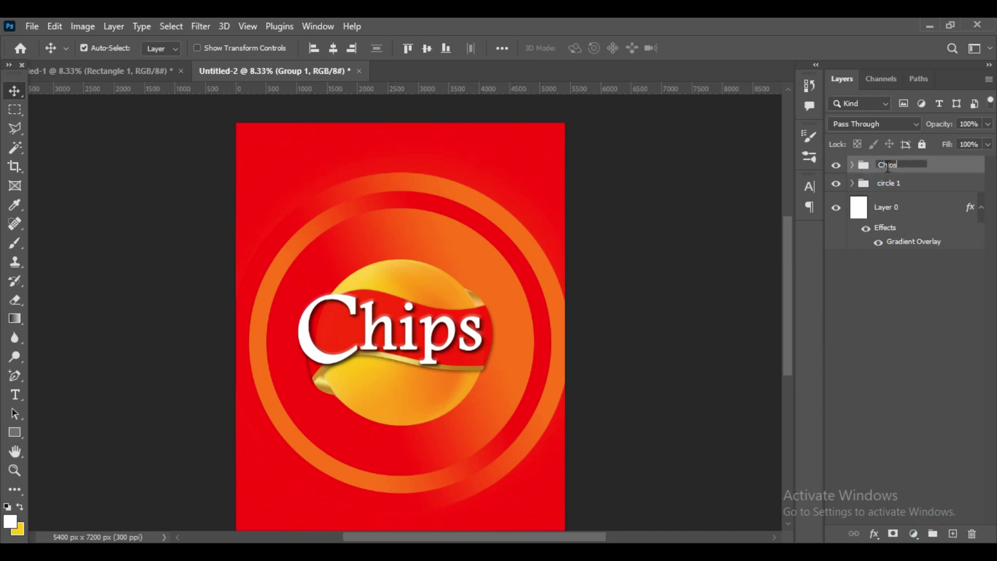
key("Return")
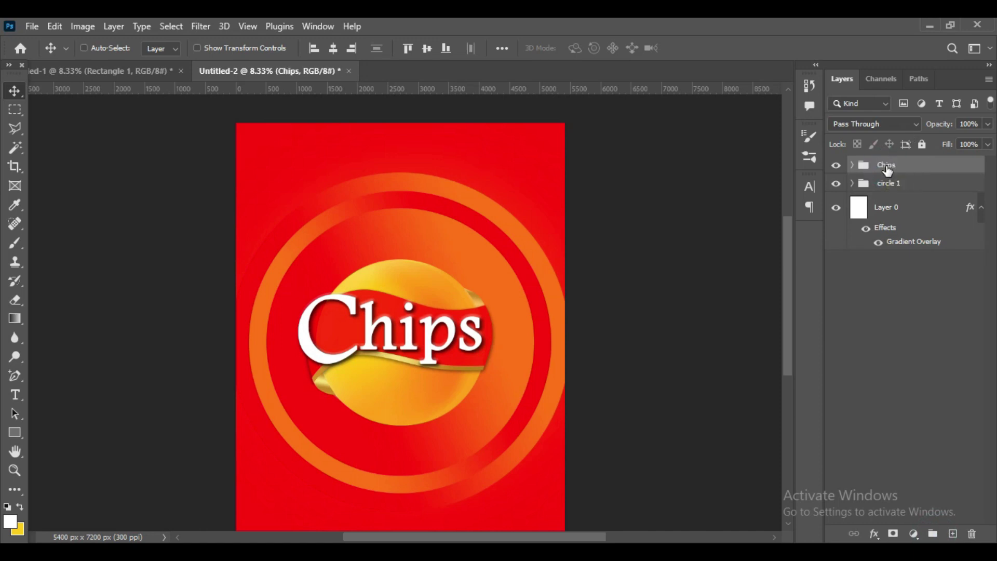
key("ctrl+t")
key("Return")
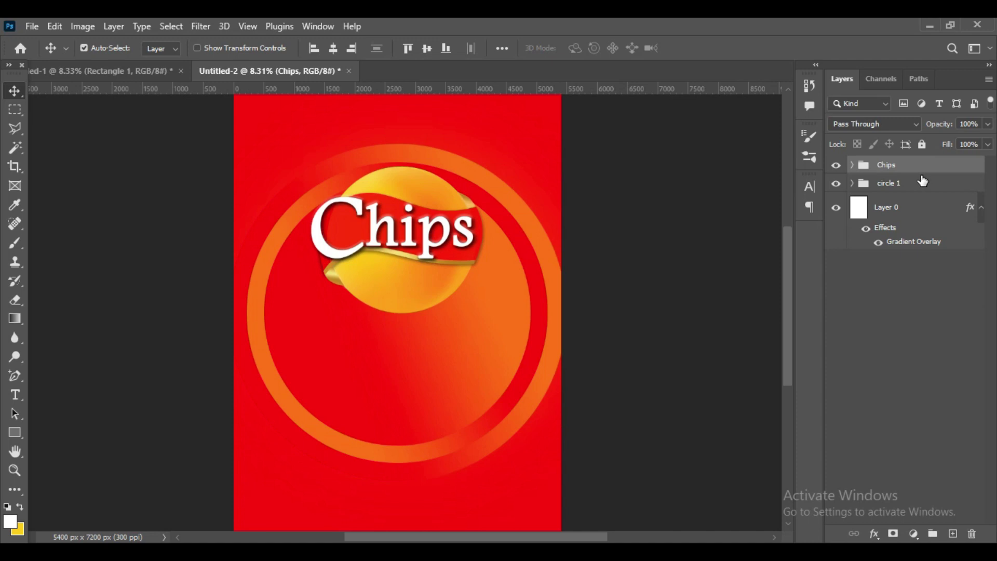
Draw a white triangle shape along the label's bottom, rising to its right edge
scroll(644, 202, "down", 2)
right_click(14, 375)
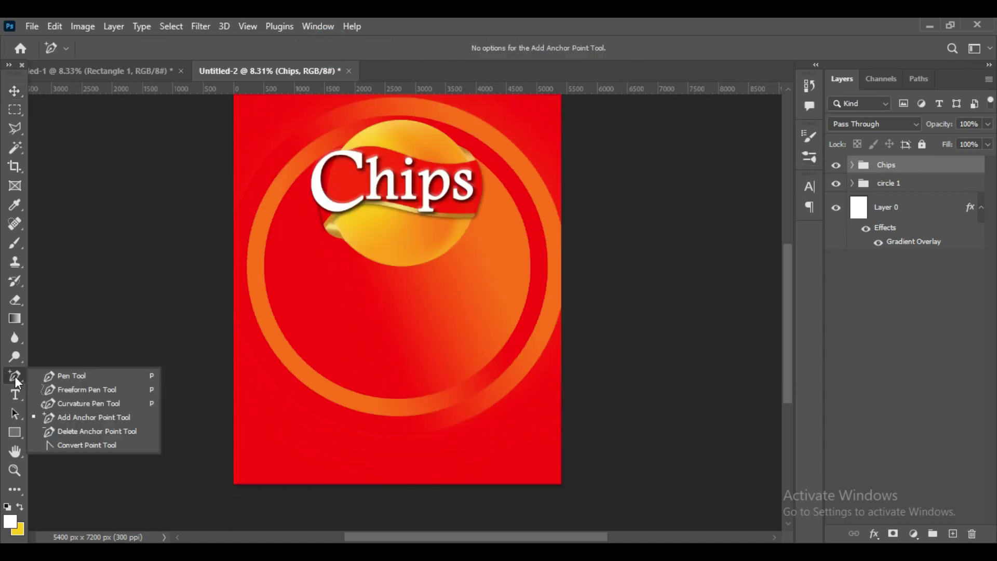
left_click(80, 378)
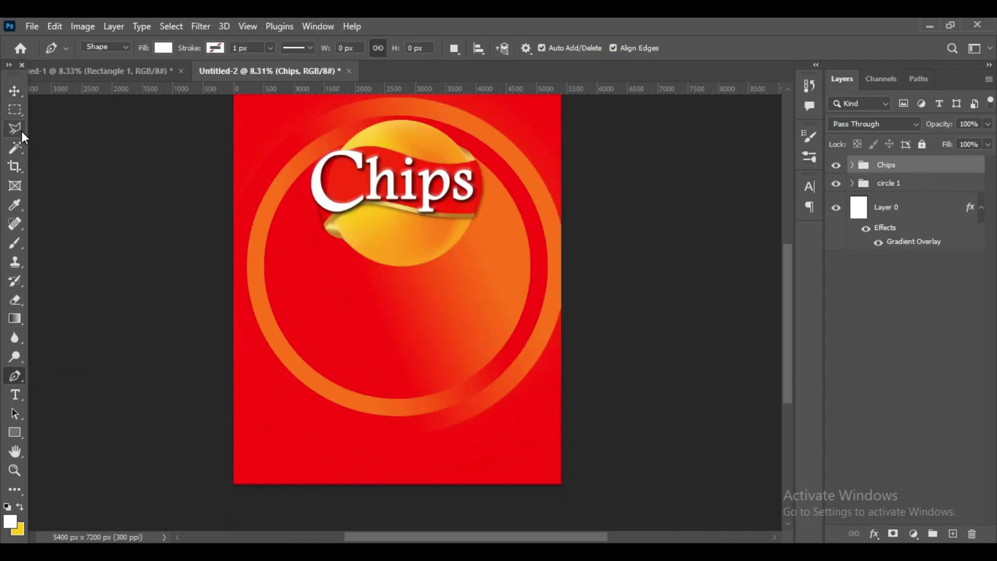
left_click(234, 483)
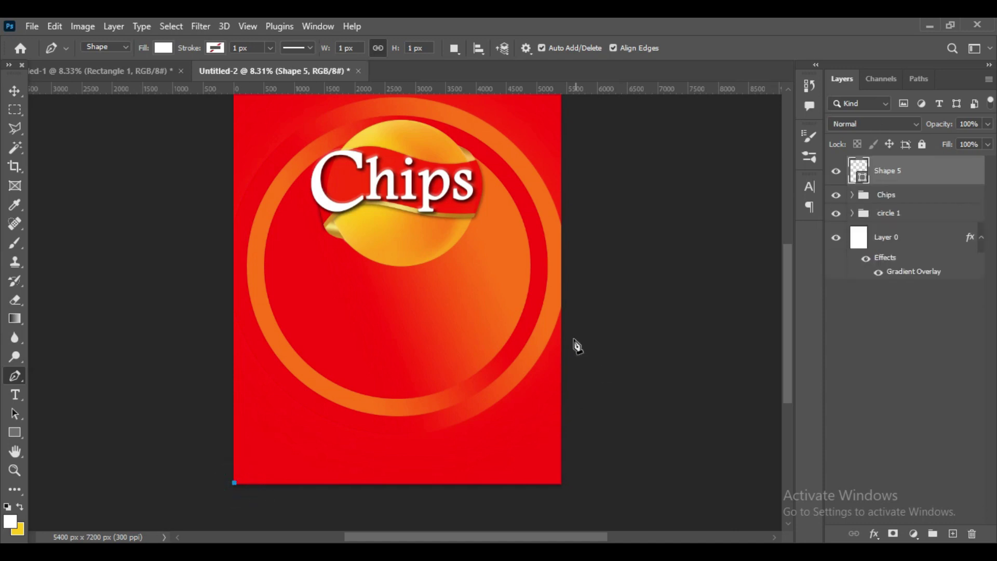
left_click(561, 315)
left_click(565, 488)
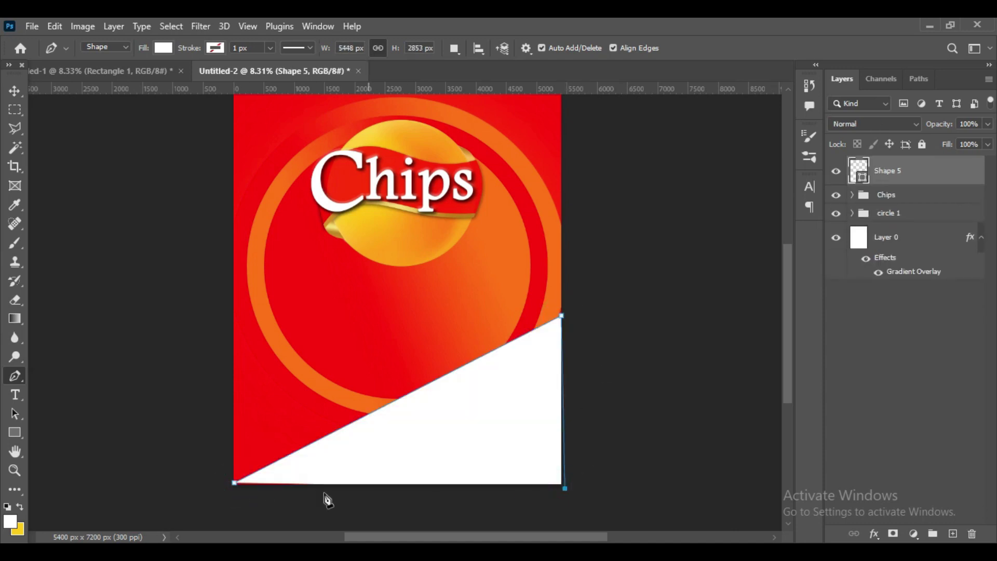
left_click(235, 484)
Add anchor points to bend the triangle's diagonal edge into a curve
right_click(14, 375)
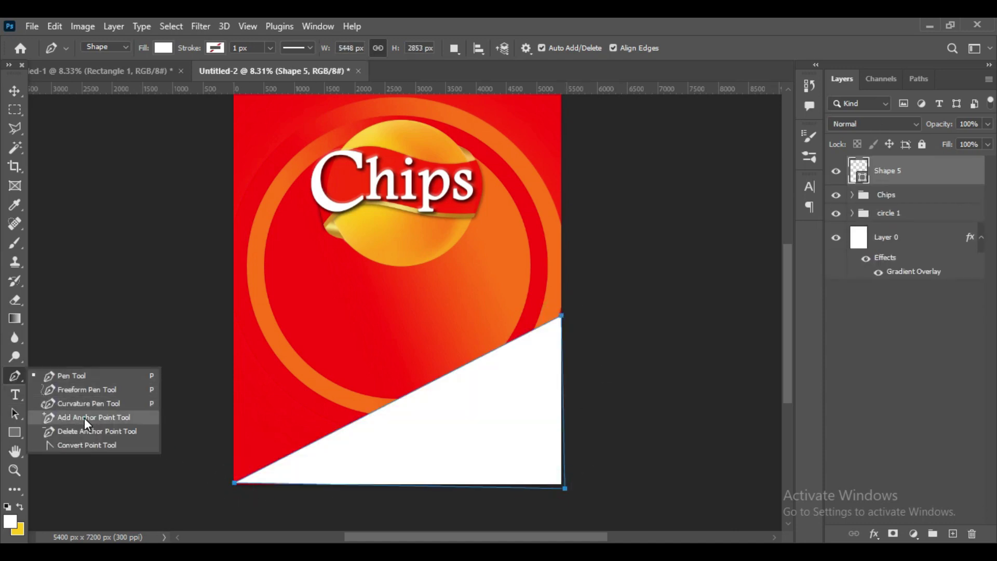
left_click(78, 416)
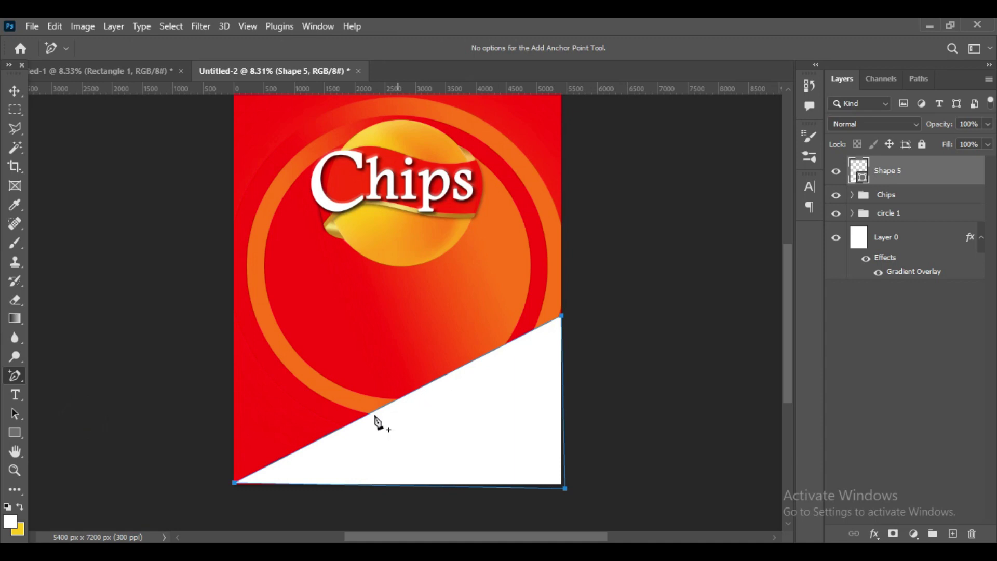
left_click_drag(355, 426, 344, 394)
mouse_move(461, 346)
left_mouse_down()
mouse_move(478, 364)
mouse_move(486, 358)
left_mouse_up()
left_click(345, 395)
left_click_drag(345, 395, 338, 411)
left_click_drag(486, 358, 492, 370)
key("v")
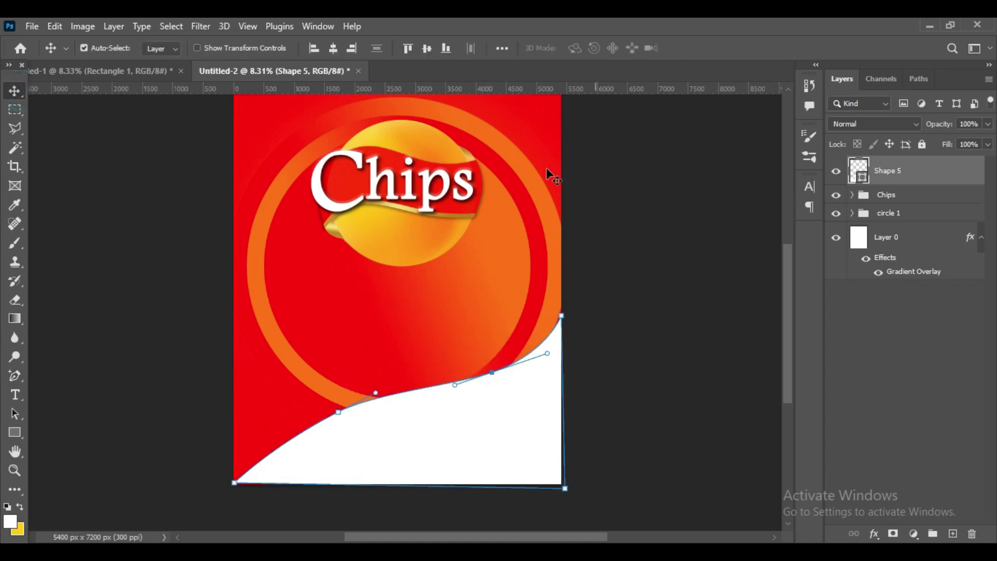
left_click(621, 171)
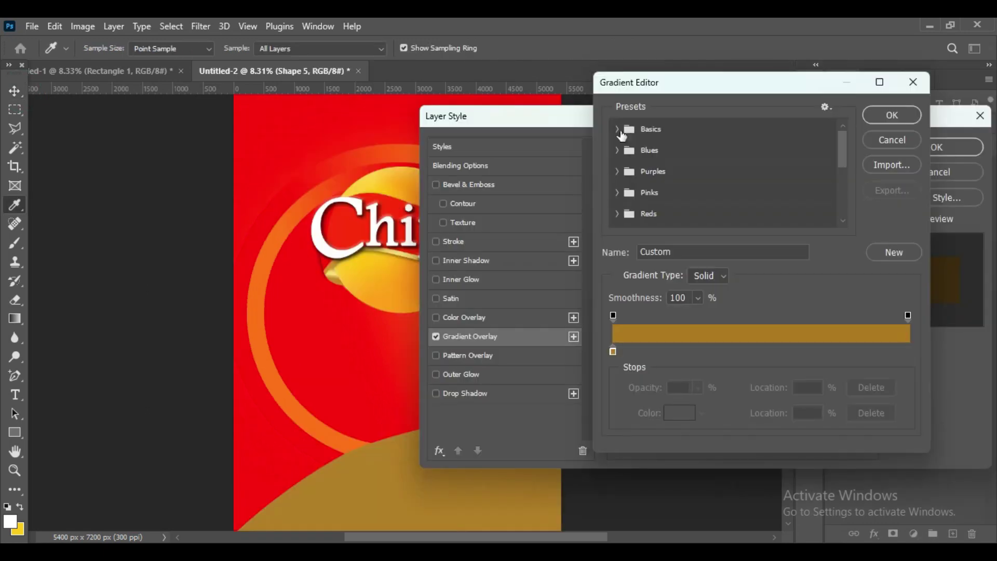
Build a black-to-red gradient overlay, sampling the label's red for the right stop
left_click(617, 129)
left_click(683, 151)
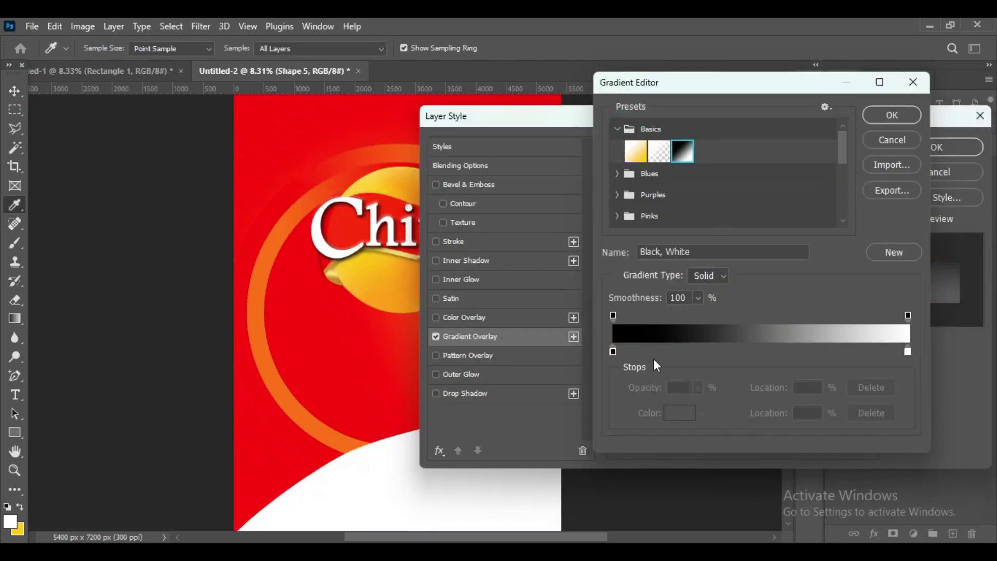
left_click(613, 351)
left_click(908, 351)
left_click(680, 413)
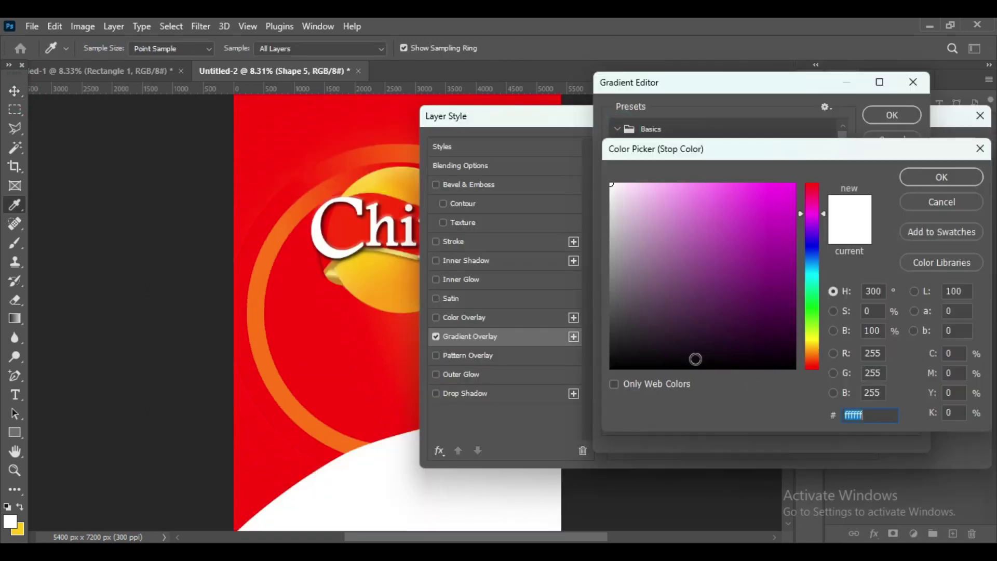
left_click(343, 323)
left_click(960, 177)
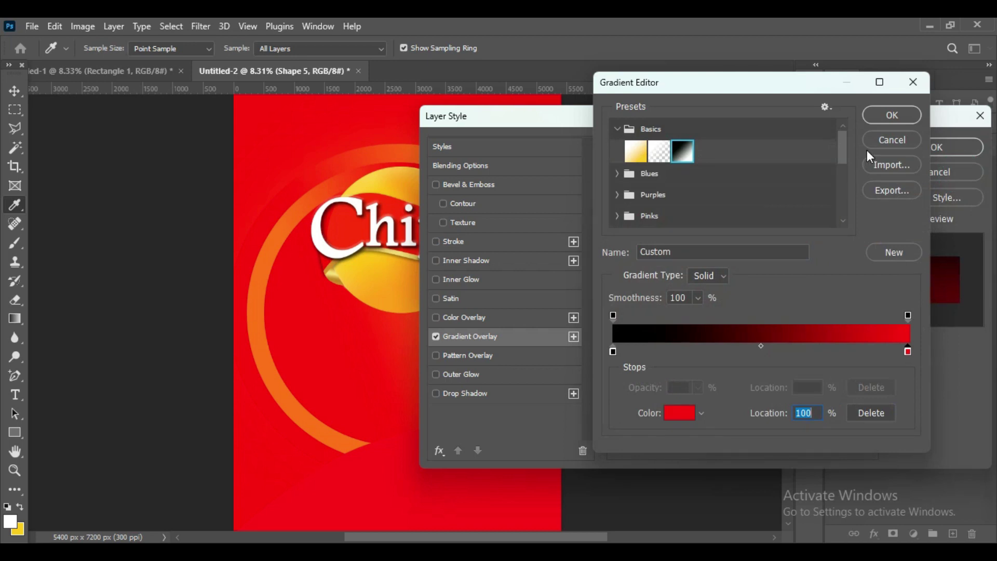
left_click(891, 114)
Apply the gradient at a 94° angle and move Shape 5 below the circle 1 group
left_click_drag(687, 258, 684, 237)
left_click(465, 515)
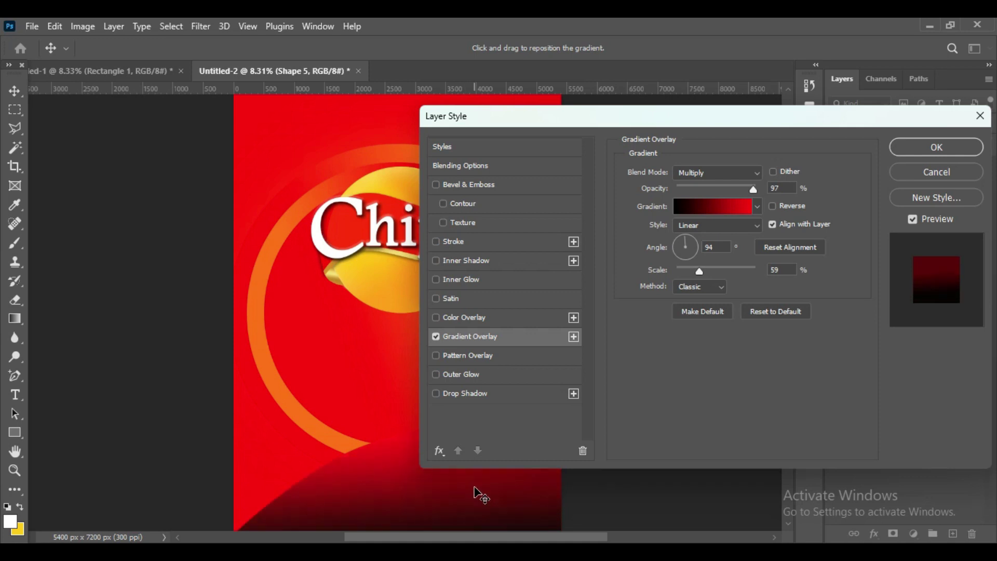
left_click(766, 437)
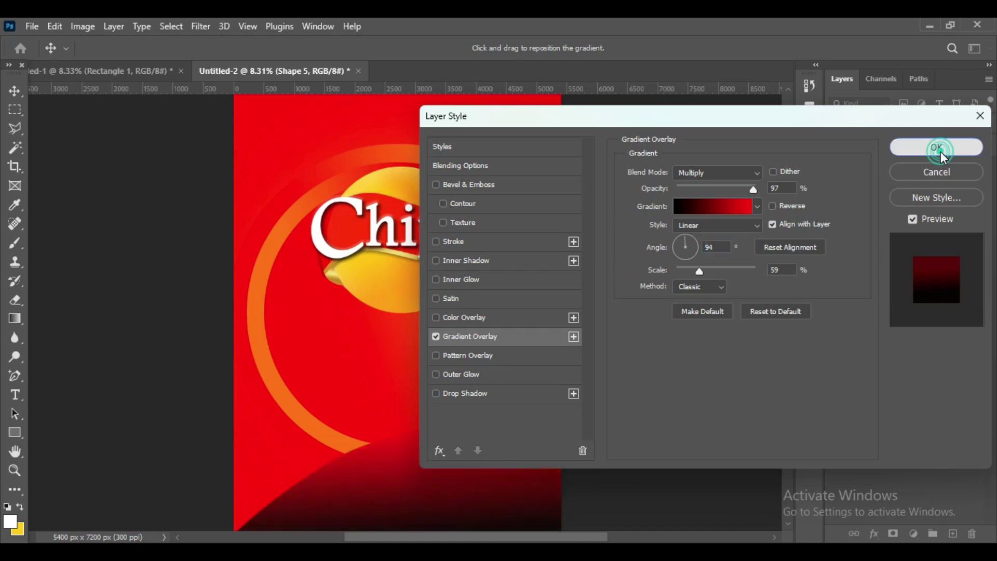
left_click(934, 151)
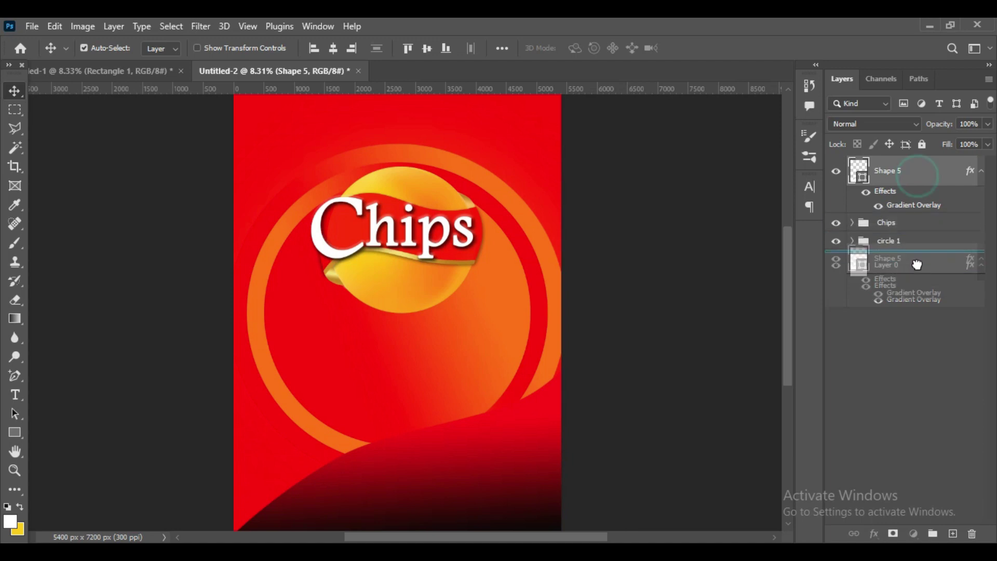
left_click_drag(916, 173, 918, 257)
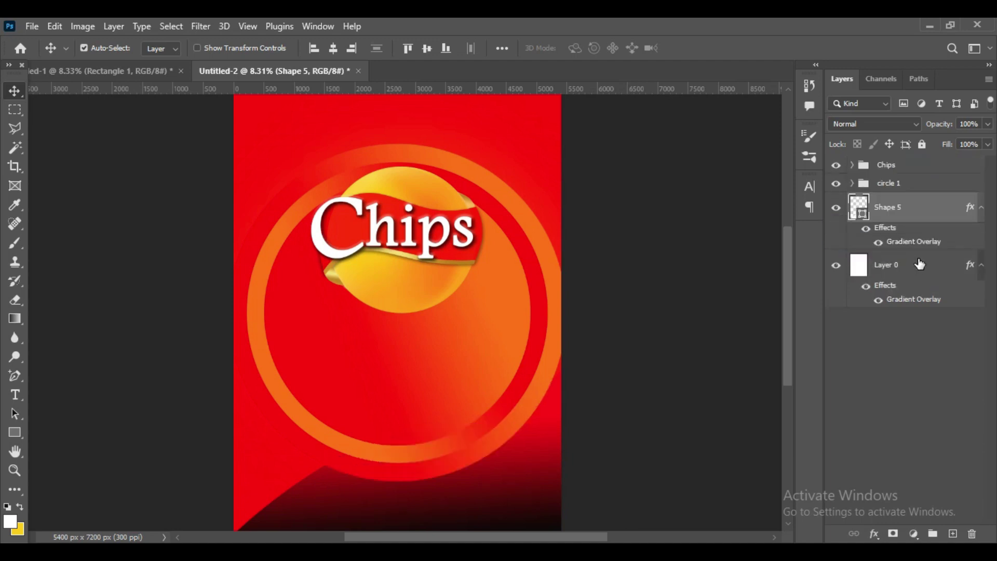
scroll(700, 384, "up", 3)
scroll(690, 340, "down", 2)
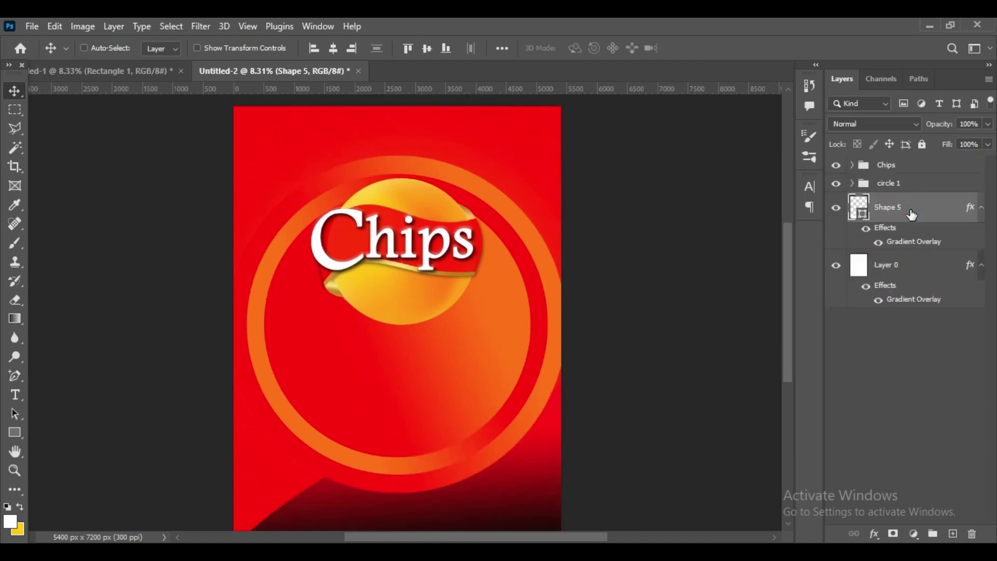
Duplicate the wave shape and move it up, then cancel and undo the copy
key("ctrl+j")
key("ctrl+t")
mouse_move(394, 457)
left_mouse_down()
mouse_move(309, 165)
mouse_move(401, 167)
left_mouse_up()
key("Escape")
key("ctrl+z")
Duplicate Shape 5 again, rotate it about -178° and place it across the label's top
key("ctrl+j")
key("ctrl+t")
mouse_move(552, 436)
left_mouse_down()
mouse_move(484, 228)
mouse_move(500, 204)
left_mouse_up()
left_click(55, 26)
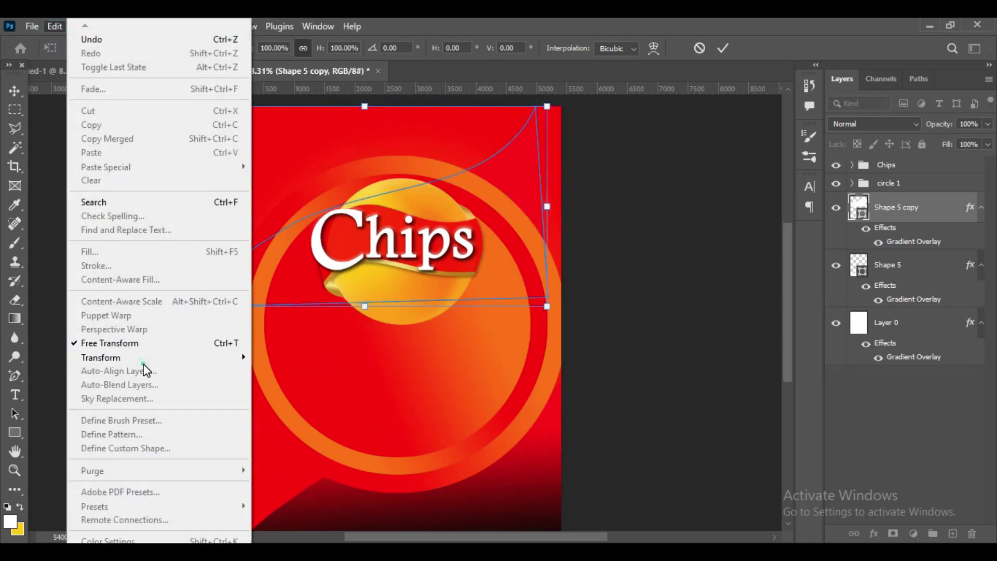
mouse_move(101, 357)
left_click(342, 306)
mouse_move(274, 360)
left_mouse_down()
mouse_move(242, 273)
mouse_move(249, 286)
left_mouse_up()
left_click_drag(291, 190, 346, 200)
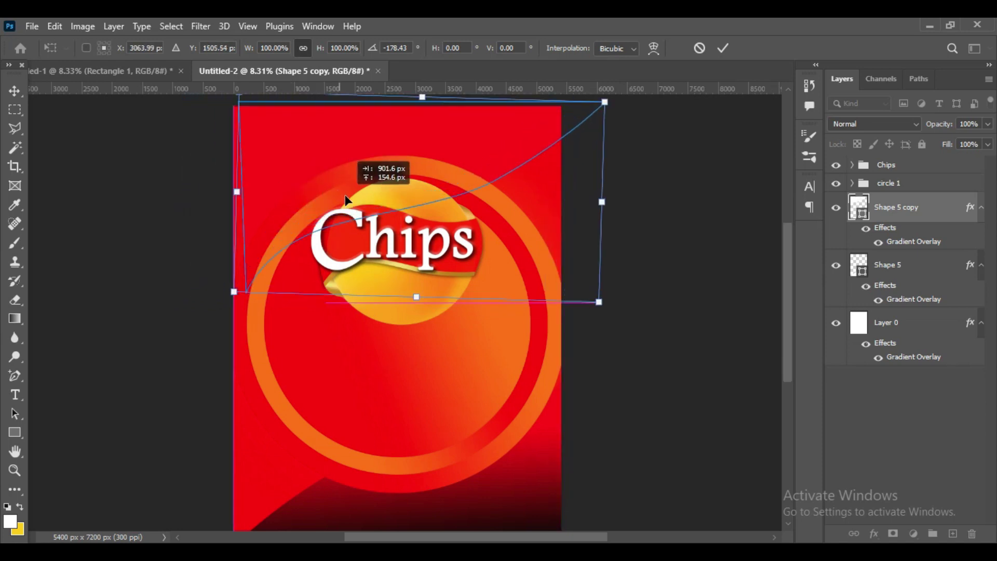
key("Return")
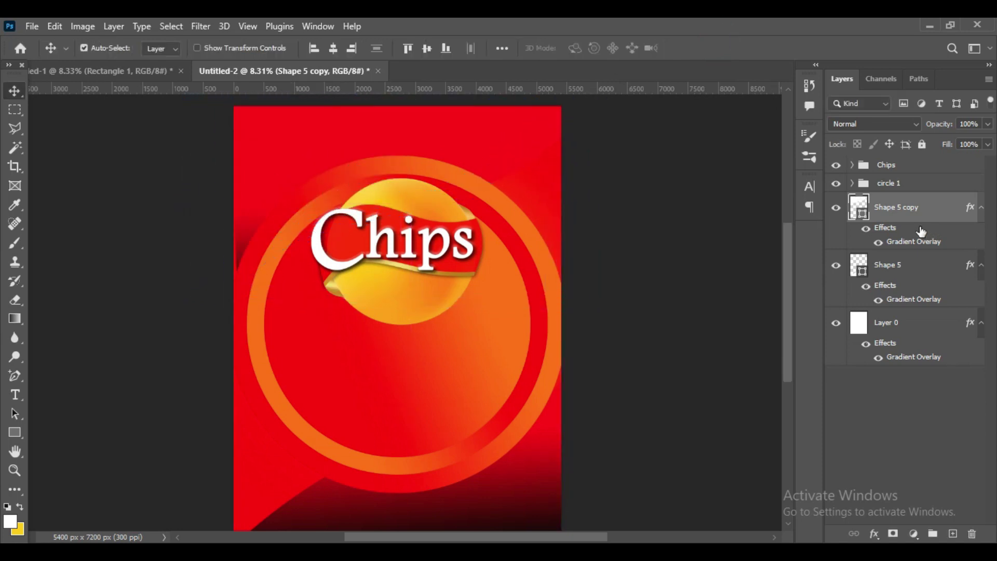
key("ctrl+t")
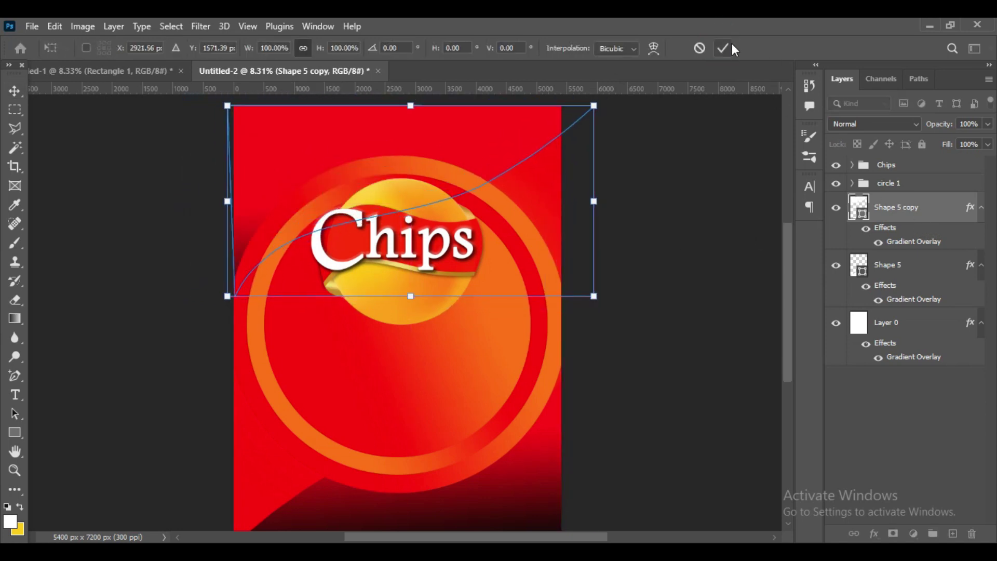
left_click(721, 48)
Reverse the copy's gradient overlay and shift it so the top is brighter red
double_click(897, 244)
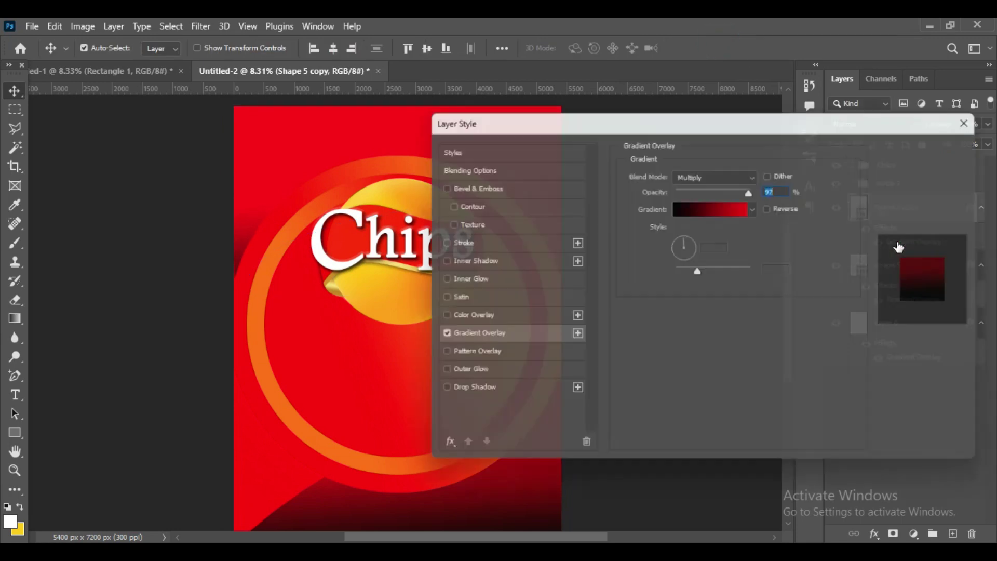
left_click(773, 206)
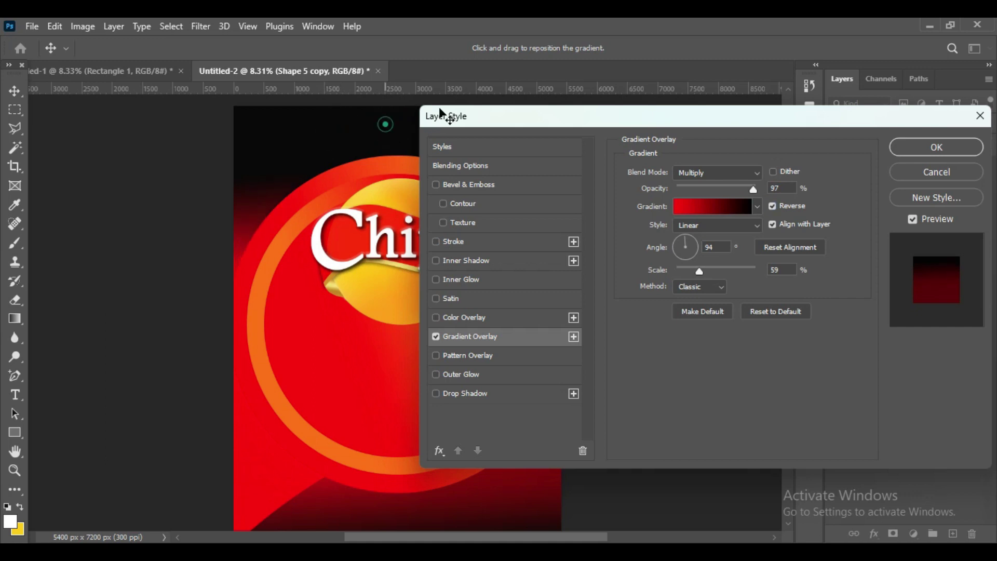
left_click_drag(440, 112, 325, 123)
left_click_drag(633, 120, 791, 152)
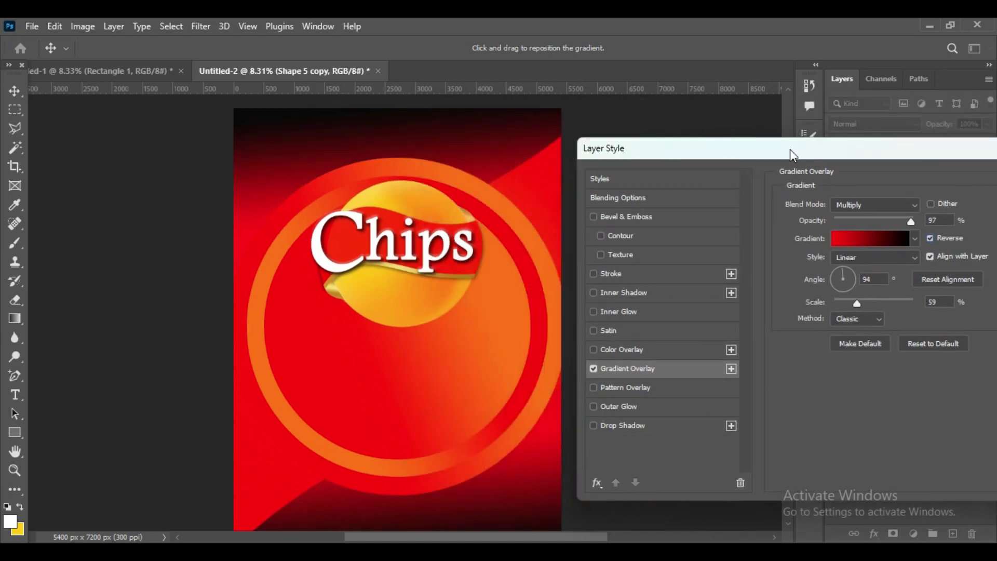
left_click_drag(522, 120, 375, 124)
left_click_drag(752, 148, 541, 150)
left_click(879, 169)
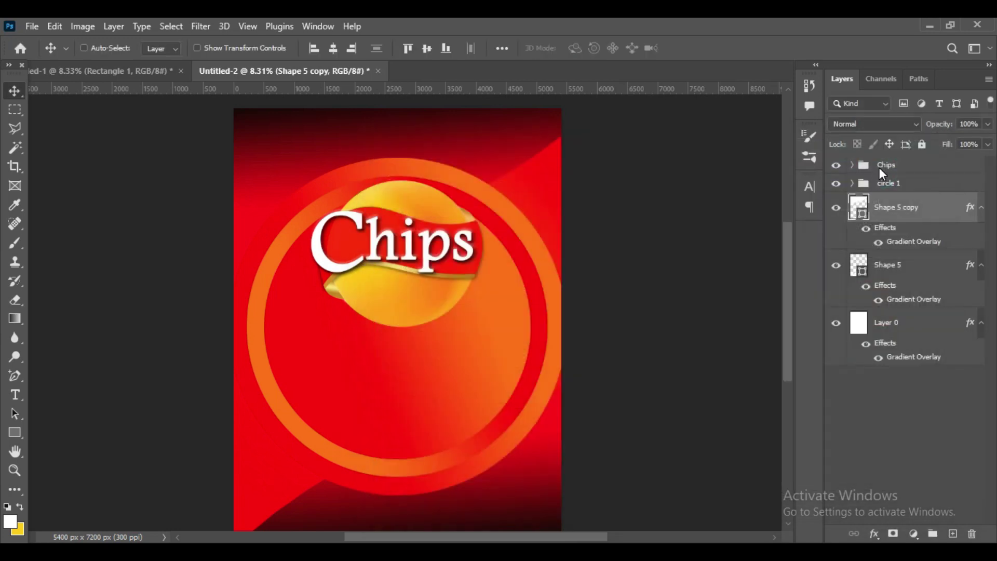
Bring the chips image into chips labl.psd as the top layer, scaled ~50% at lower right
left_click(99, 71)
left_click_drag(290, 234, 406, 354)
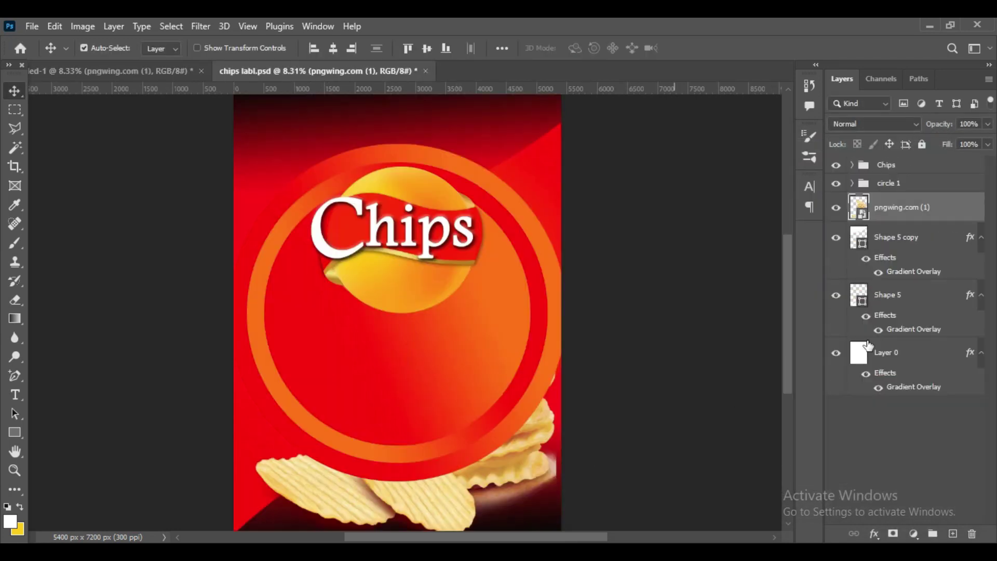
left_click_drag(898, 208, 903, 156)
key("ctrl+t")
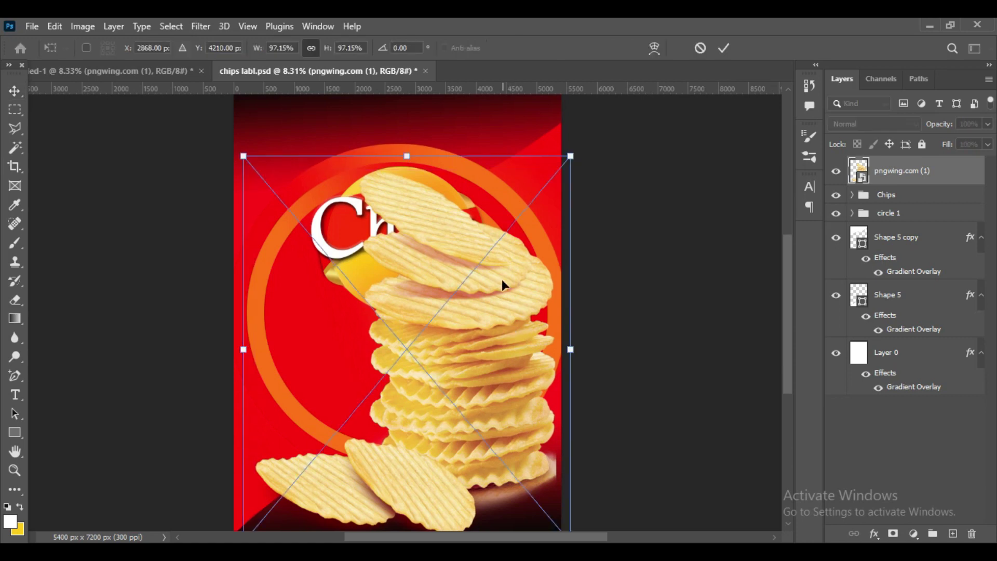
left_click_drag(570, 156, 416, 305)
mouse_move(340, 403)
left_mouse_down()
mouse_move(339, 392)
mouse_move(488, 381)
left_mouse_up()
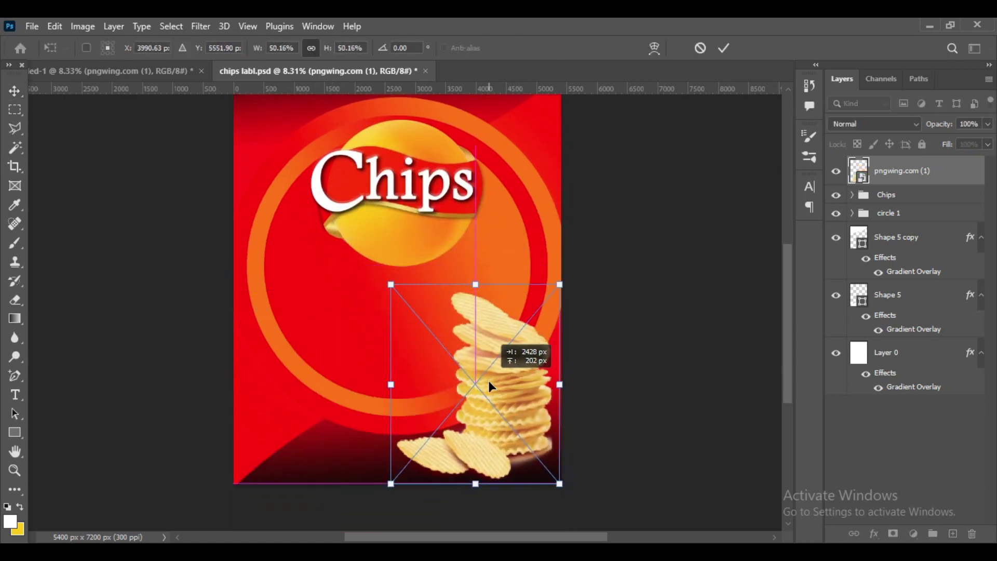
left_click(725, 49)
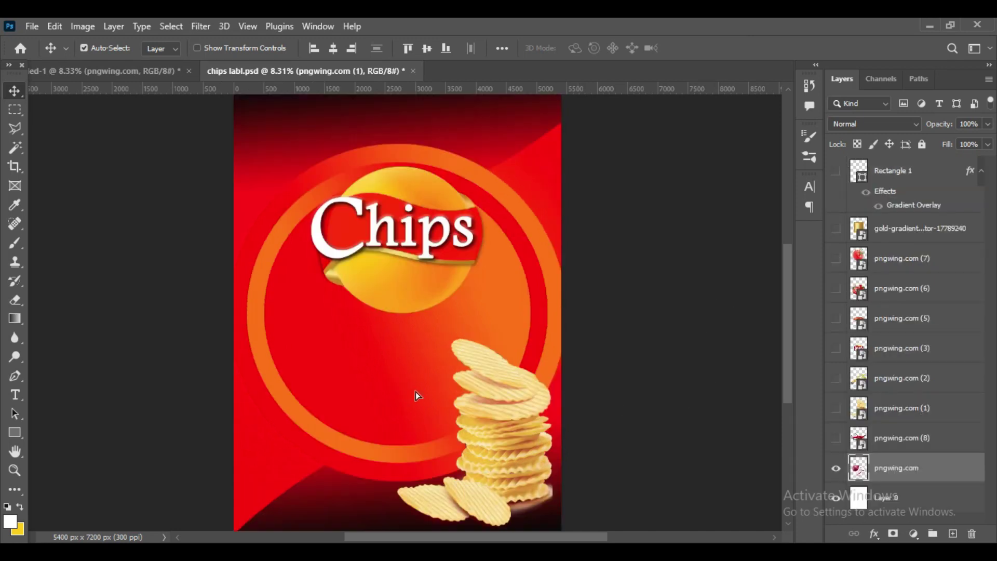
Drag the onion artwork onto the label and draw a shape around the bottom white streak
left_click_drag(502, 316, 469, 292)
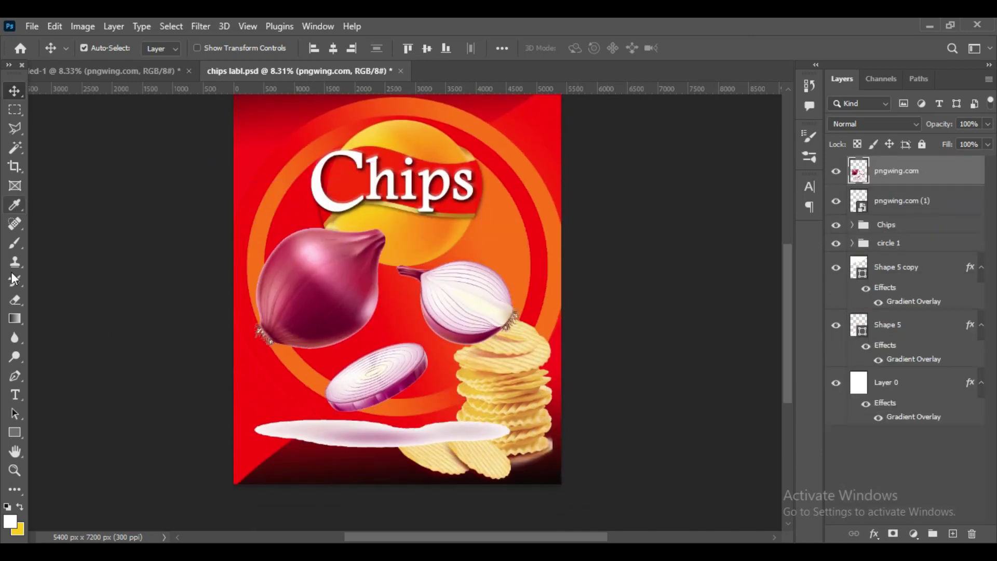
left_click(14, 376)
left_click(390, 417)
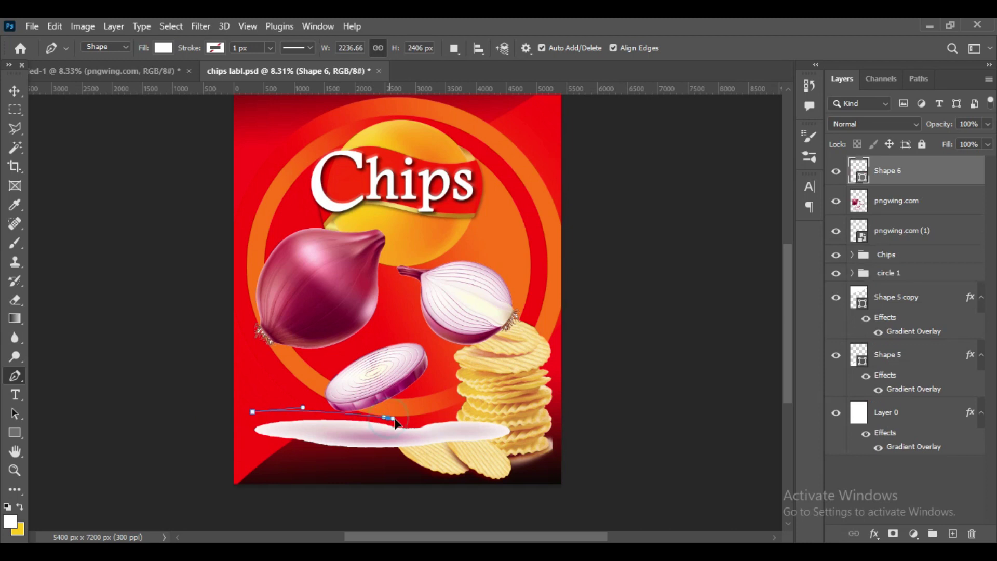
left_click(519, 431)
left_click(437, 457)
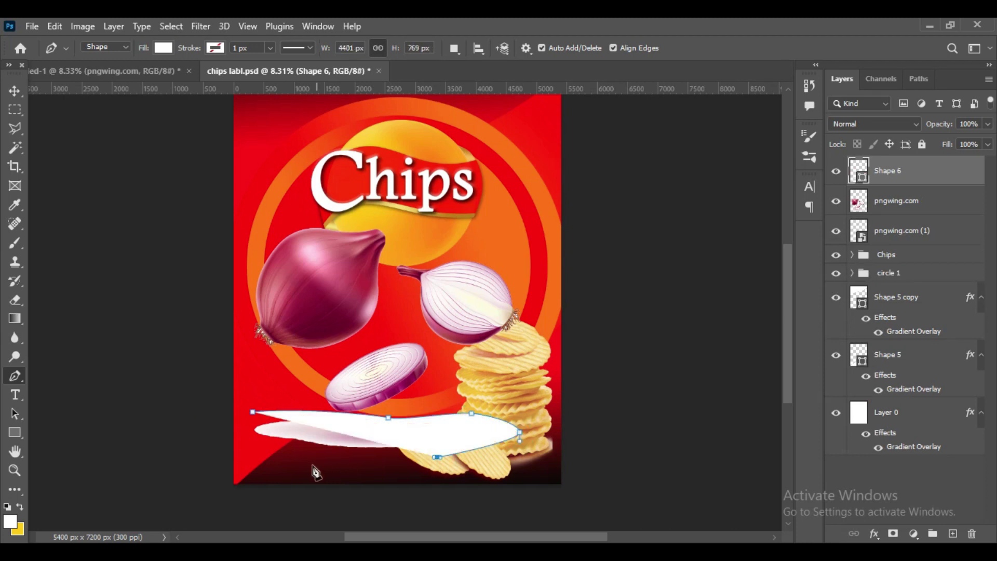
left_click(311, 464)
left_click(256, 442)
left_click(252, 413)
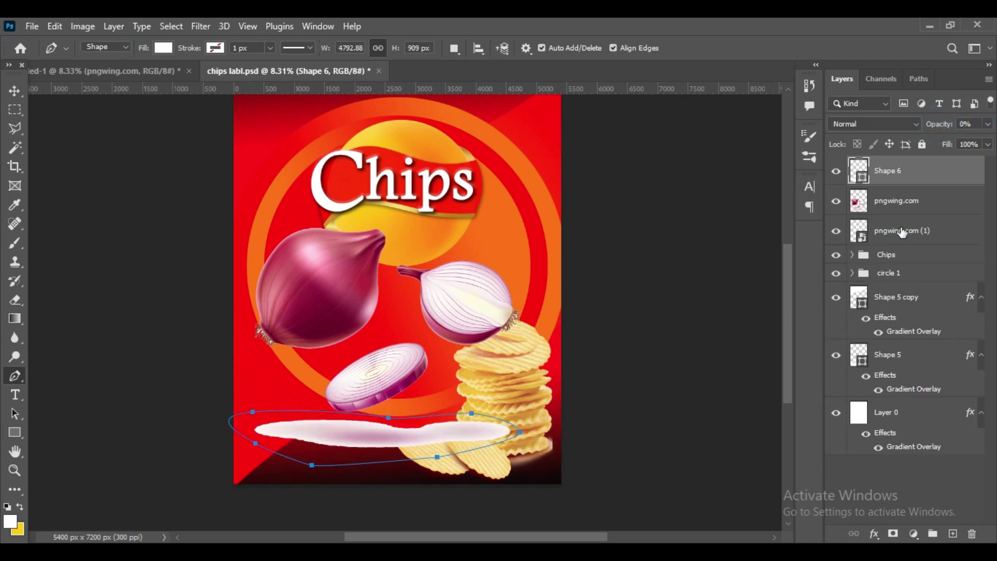
Scale the onion to about 72%, rotate it ~31° left of the chips, and delete Shape 6
left_click_drag(883, 200, 862, 177)
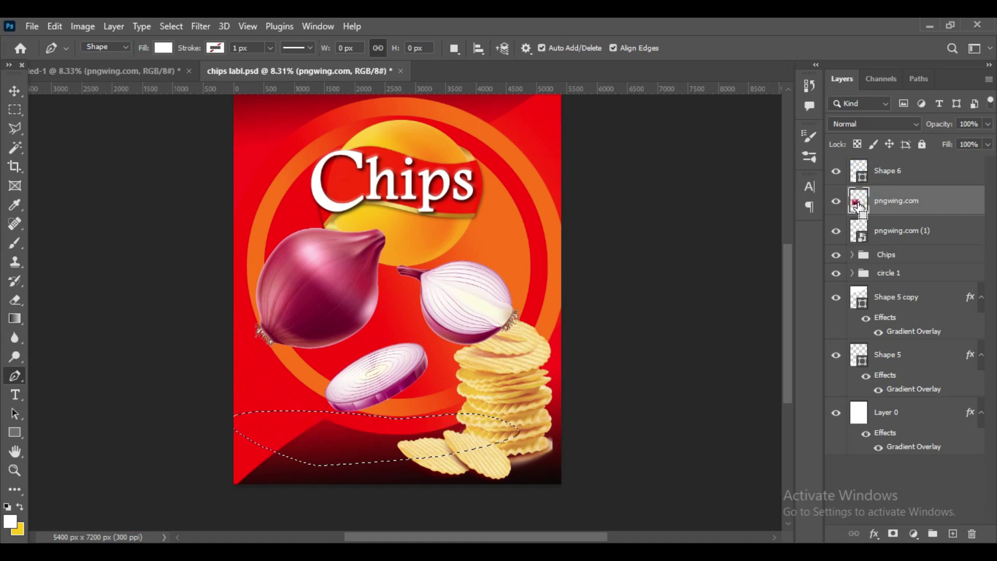
left_click(16, 92)
mouse_move(485, 305)
left_mouse_down()
mouse_move(452, 300)
mouse_move(378, 376)
left_mouse_up()
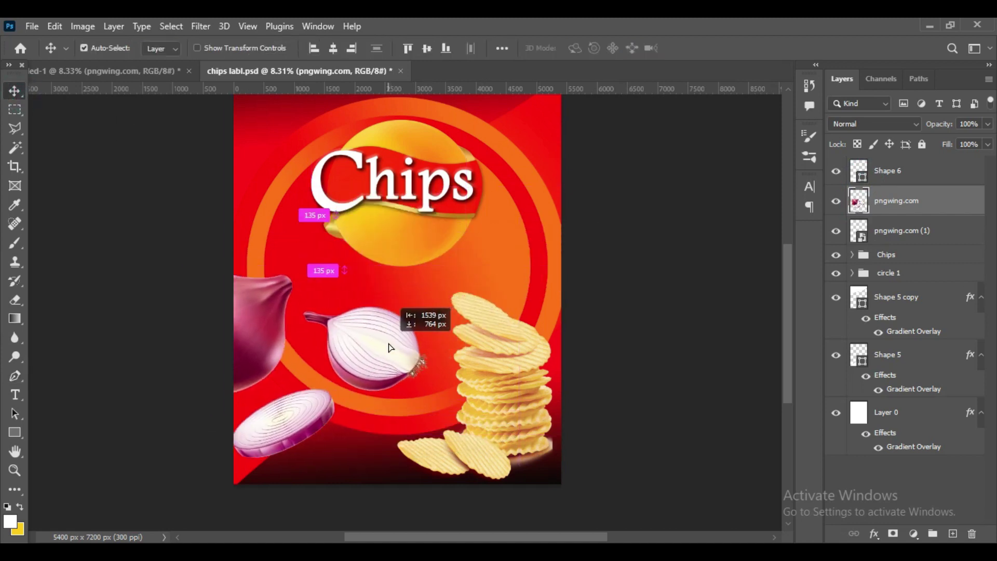
key("ctrl+t")
left_click_drag(427, 454, 357, 405)
left_click_drag(312, 358, 368, 380)
left_click_drag(439, 283, 384, 309)
left_click(722, 49)
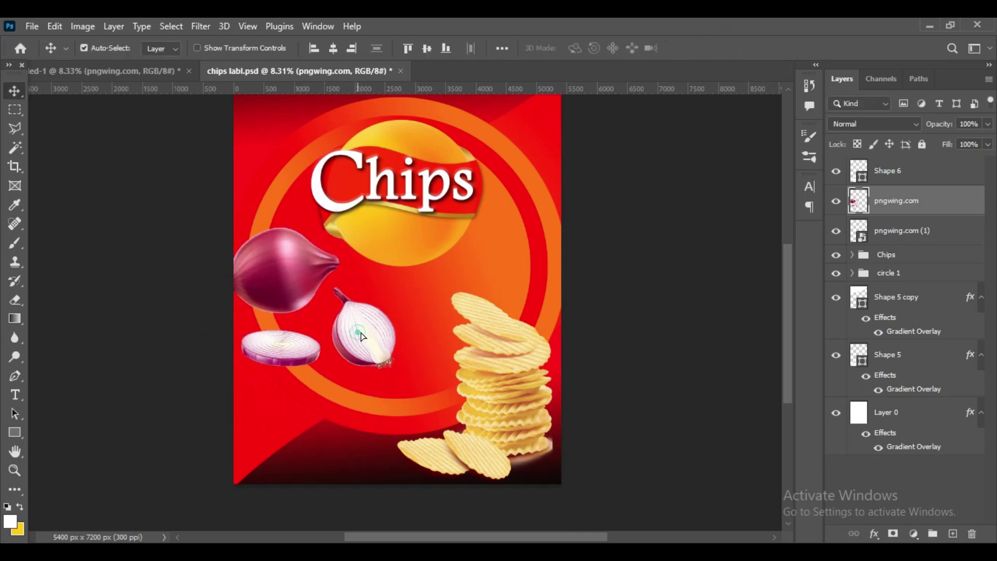
left_click_drag(301, 275, 333, 305)
left_click(887, 170)
key("Delete")
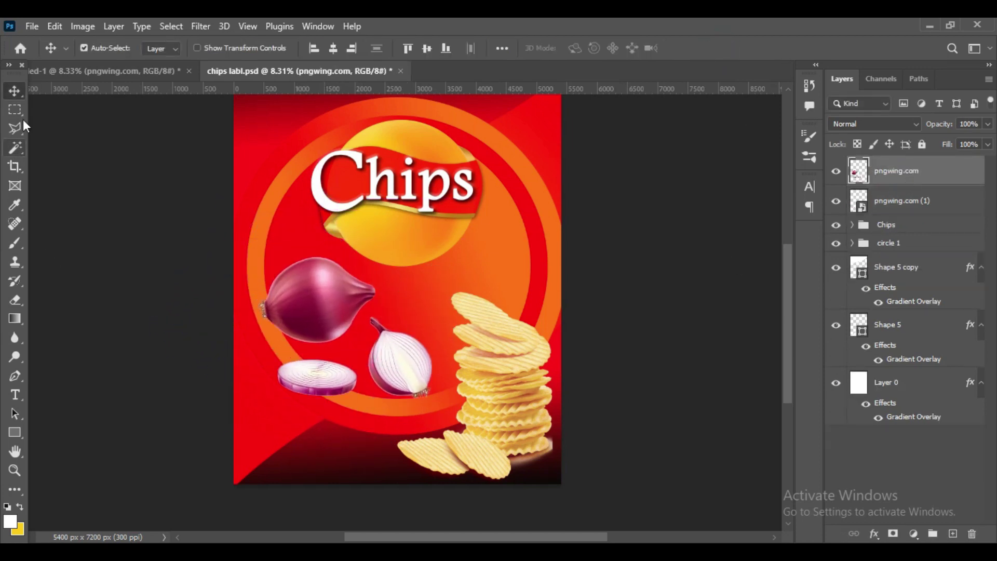
Erase the whole red onion, save, and reposition the halved onion pieces beside the chips
left_click(15, 110)
left_click_drag(245, 251, 370, 343)
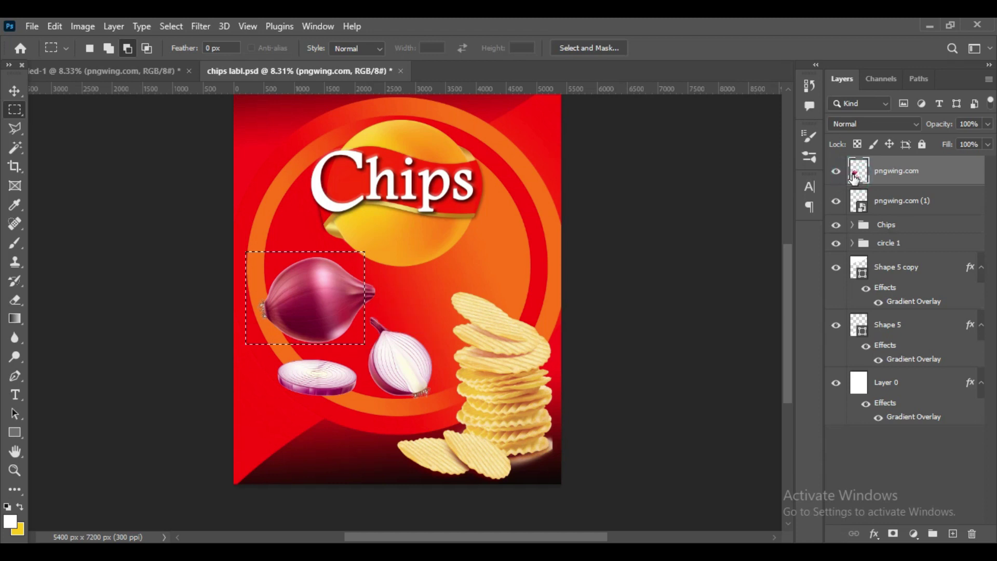
key("Delete")
key("ctrl+s")
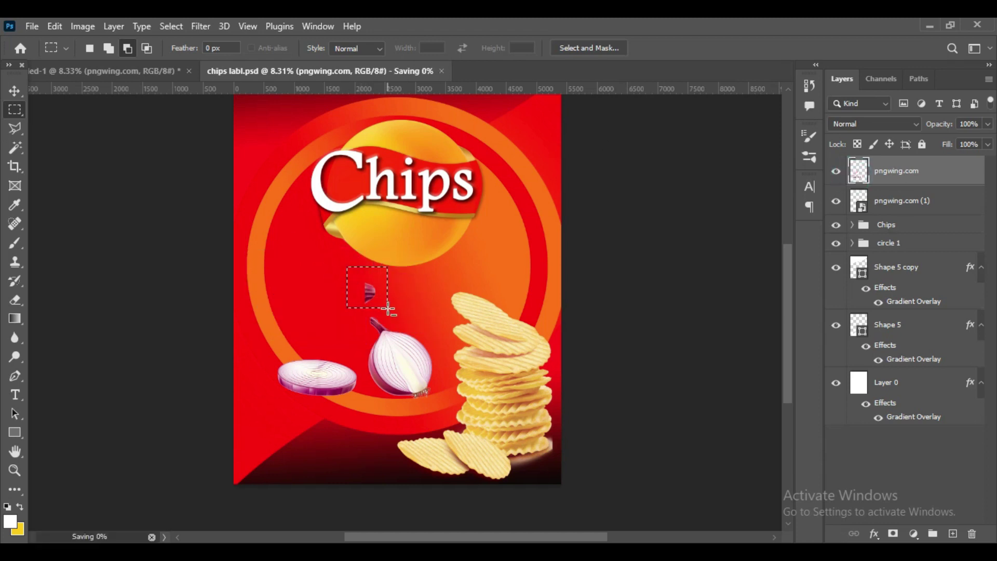
key("v")
mouse_move(500, 324)
left_mouse_down()
mouse_move(456, 422)
mouse_move(490, 371)
mouse_move(449, 370)
left_mouse_up()
key("ctrl+t")
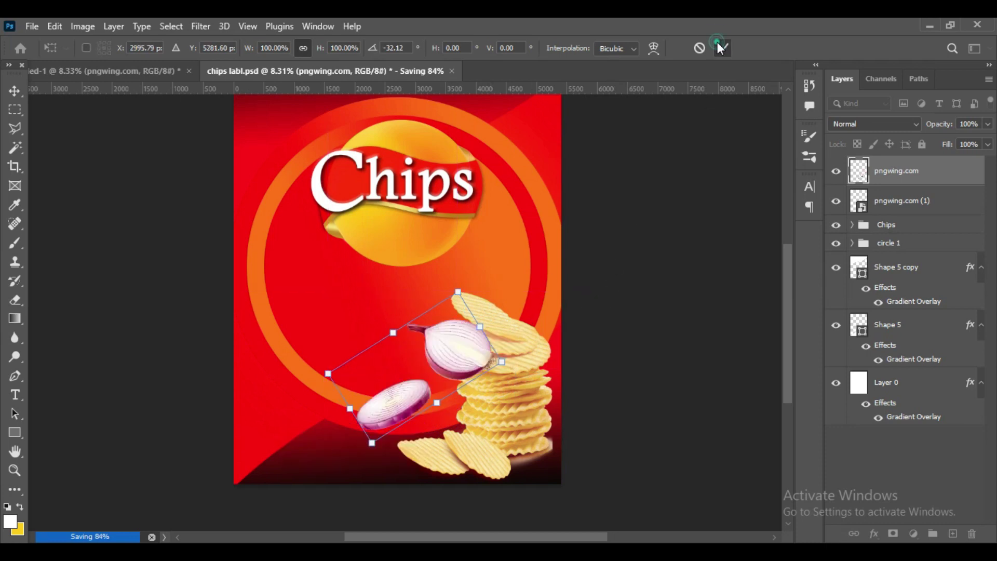
left_click(720, 47)
Apply a 31-pixel Motion Blur, then show the chili layer in the ingredient document
left_click(200, 26)
mouse_move(209, 213)
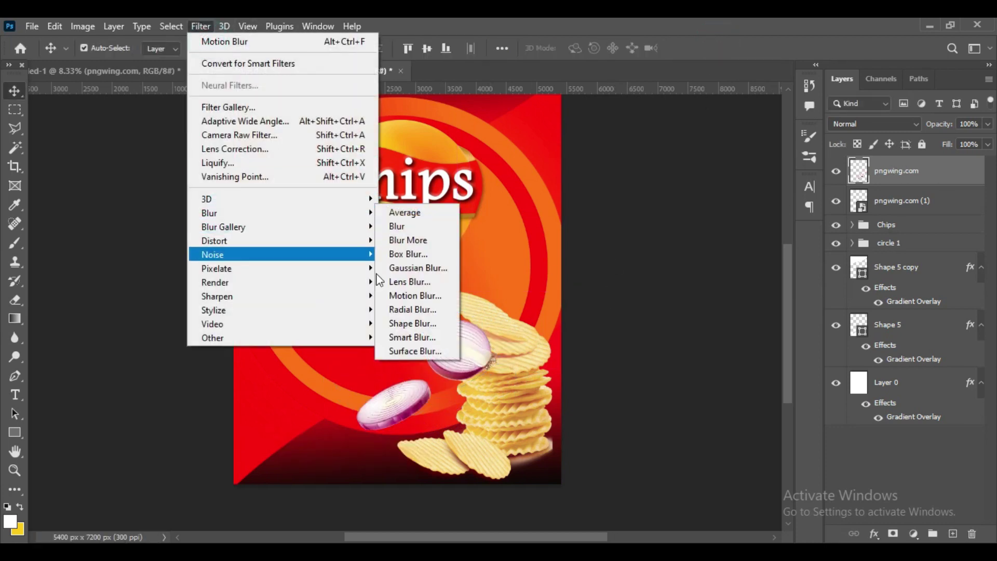
left_click(421, 296)
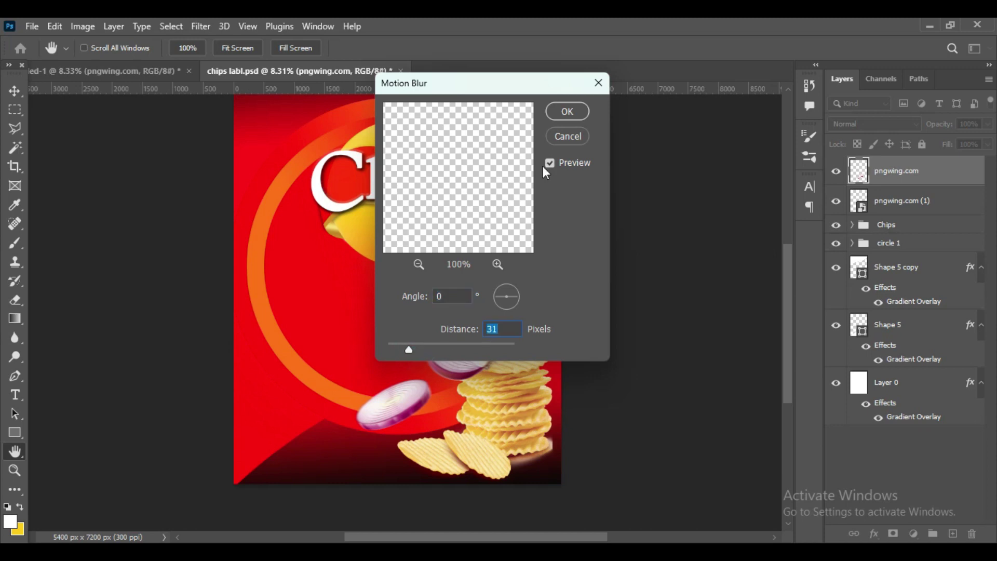
left_click(567, 111)
left_click(104, 70)
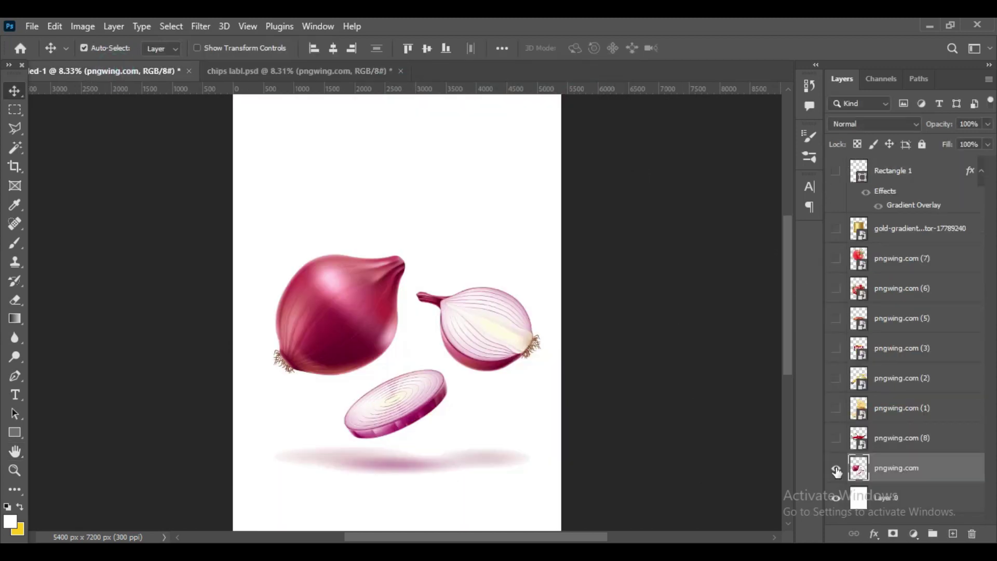
left_click(836, 467)
left_click(835, 438)
Bring the chili layer into chips labl.psd and rasterize it
mouse_move(416, 222)
left_mouse_down()
mouse_move(394, 104)
mouse_move(370, 287)
left_mouse_up()
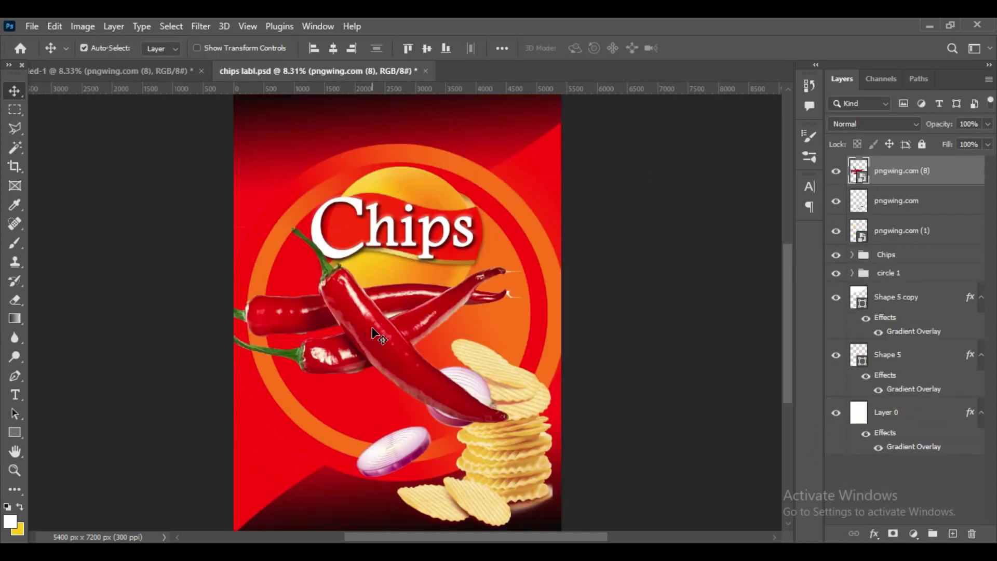
right_click(892, 177)
left_click(735, 322)
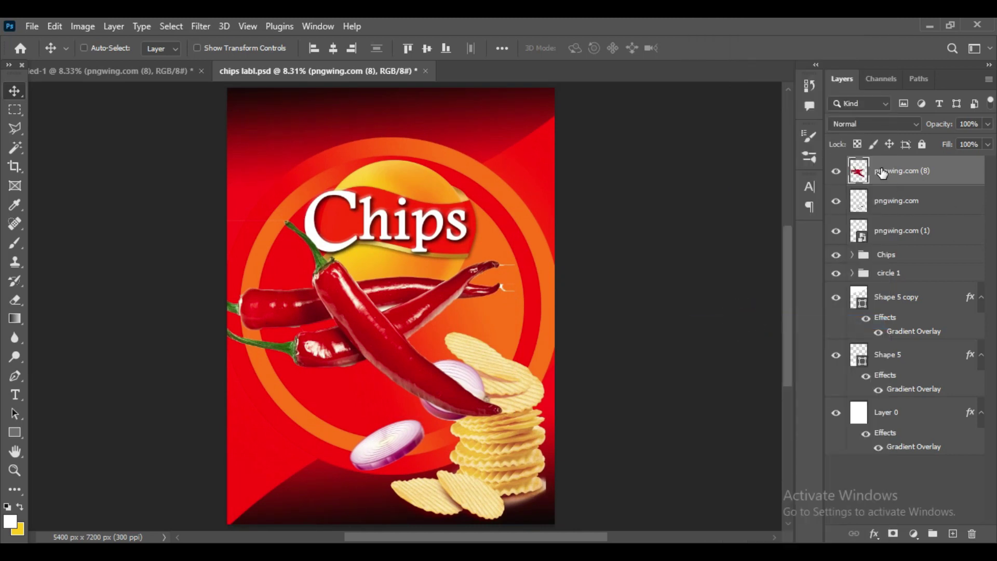
Scale the chilies to about 42.77%, rotate them about 35°, and place them beside the onion
key("ctrl+t")
left_click_drag(514, 208, 367, 301)
left_click_drag(291, 353, 311, 449)
left_click_drag(201, 383, 252, 336)
left_click_drag(301, 447, 296, 446)
scroll(517, 357, "down", 3)
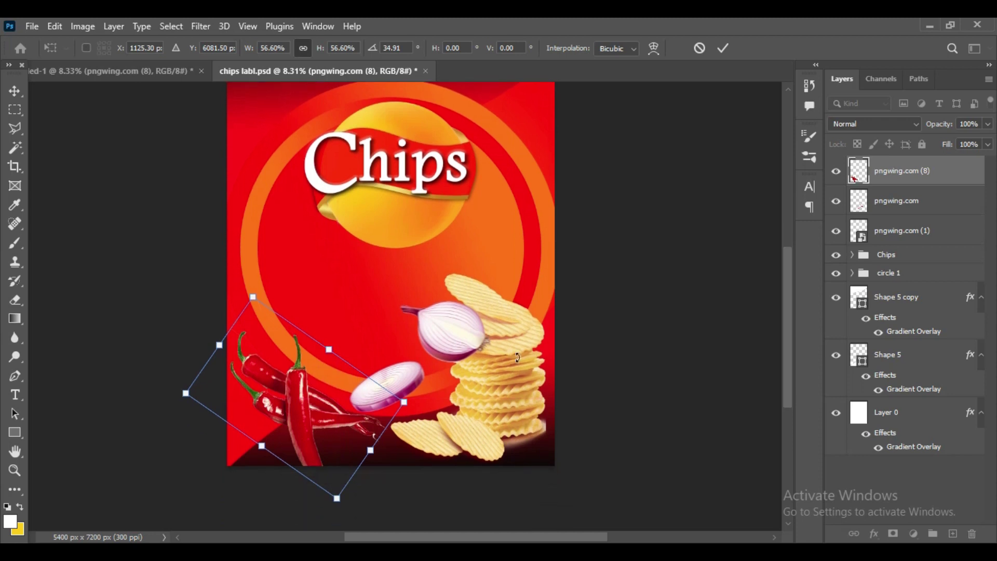
mouse_move(337, 492)
left_mouse_down()
mouse_move(306, 386)
mouse_move(405, 322)
left_mouse_up()
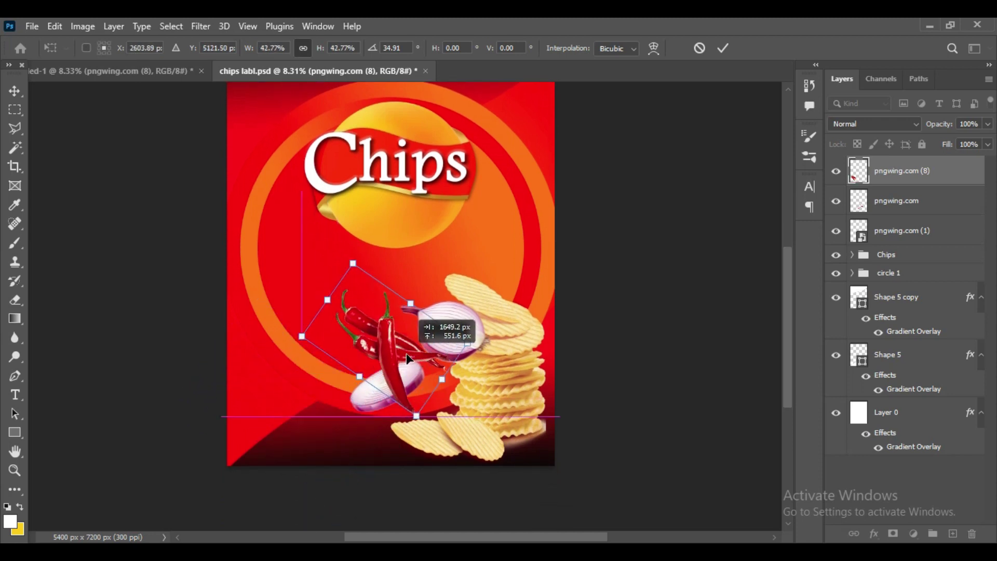
left_click(723, 48)
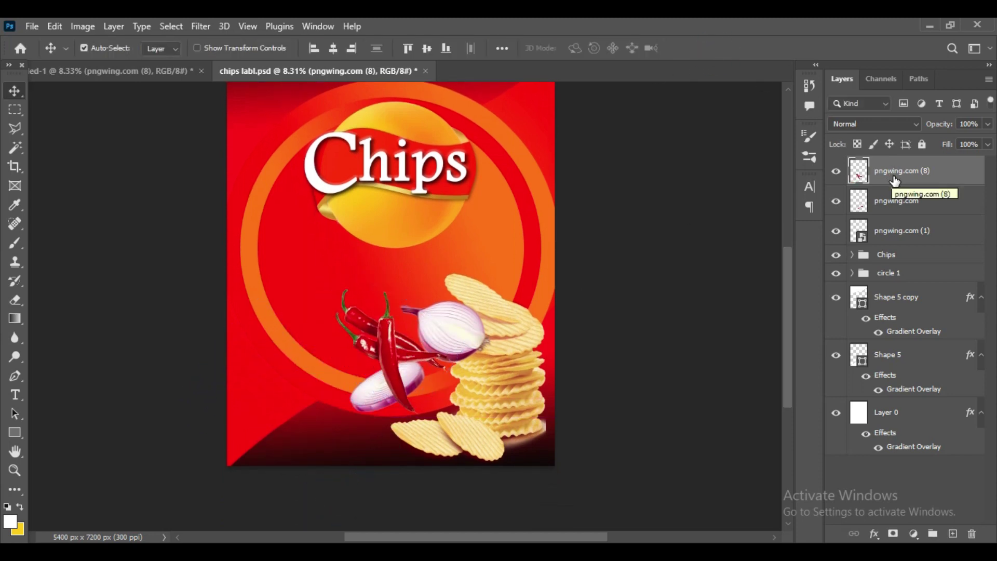
Zoom in on the chilies and start a Motion Blur filter on them
key("ctrl+plus")
left_click(201, 26)
mouse_move(209, 213)
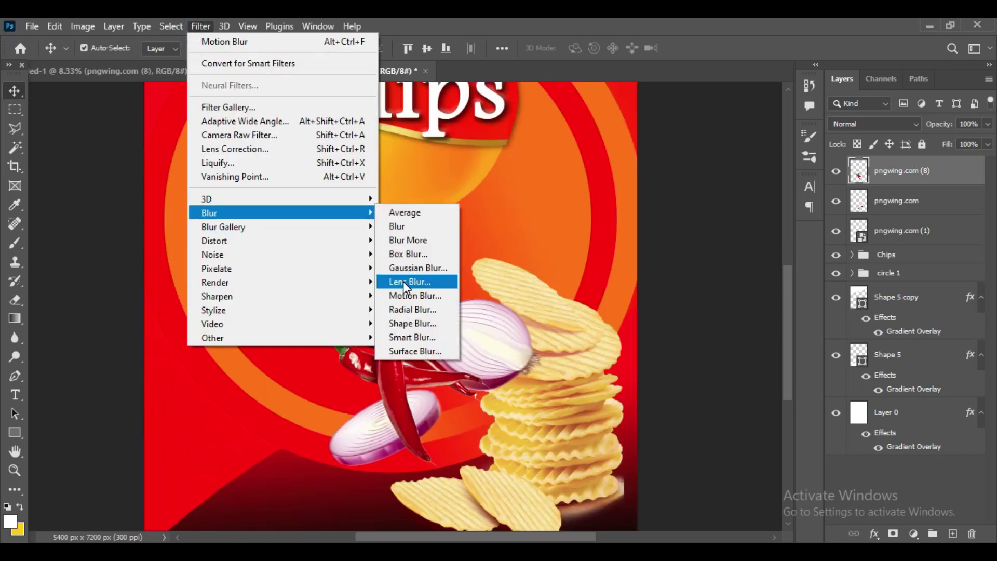
left_click(414, 295)
Set the chili motion blur to 6 px, then scale tomatoes to about 50% at bottom-left
left_click_drag(407, 350, 391, 350)
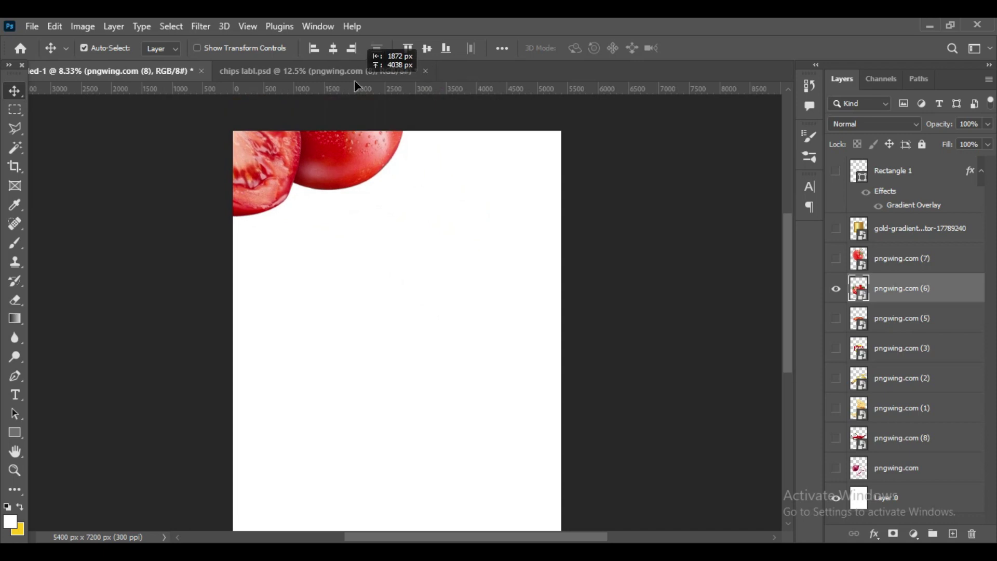
key("ctrl+t")
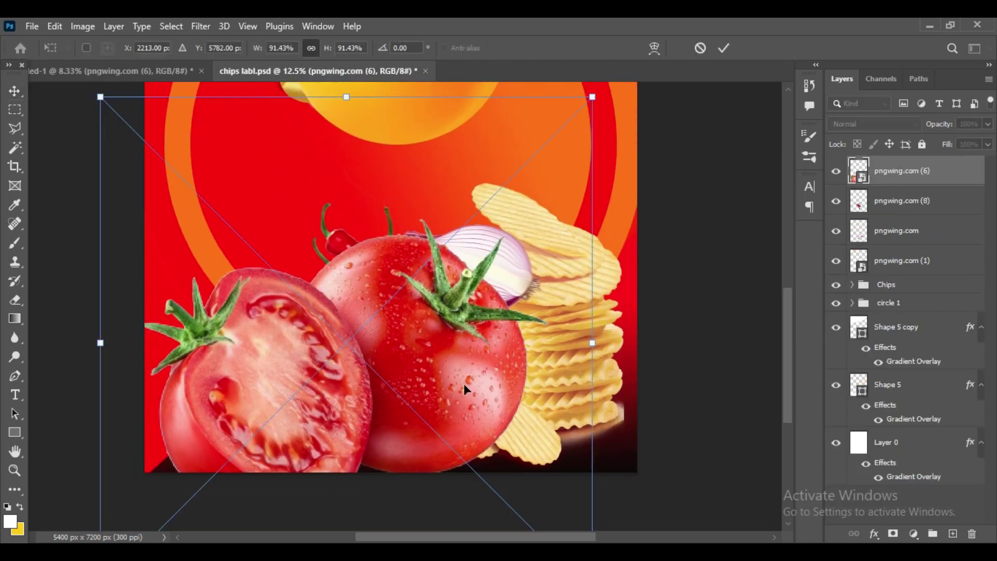
left_click_drag(592, 97, 423, 223)
left_click_drag(315, 365, 284, 387)
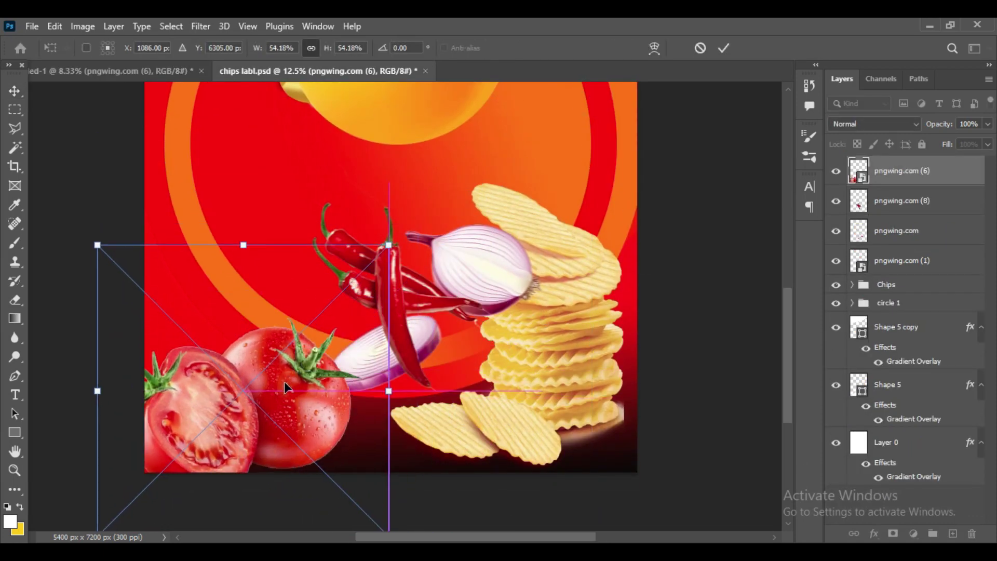
left_click_drag(388, 243, 341, 289)
left_click_drag(294, 413, 317, 392)
left_click_drag(363, 267, 405, 253)
mouse_move(327, 394)
left_mouse_down()
mouse_move(315, 405)
mouse_move(337, 403)
left_mouse_up()
left_click(717, 48)
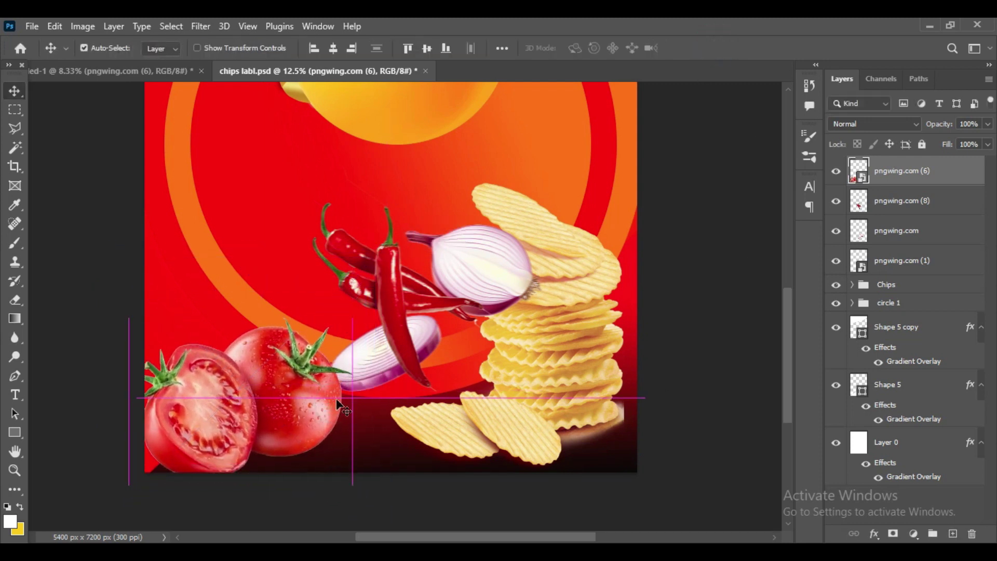
Nudge the tomatoes up slightly and move the onion image up beside the Chips logo
left_click_drag(354, 442, 353, 437)
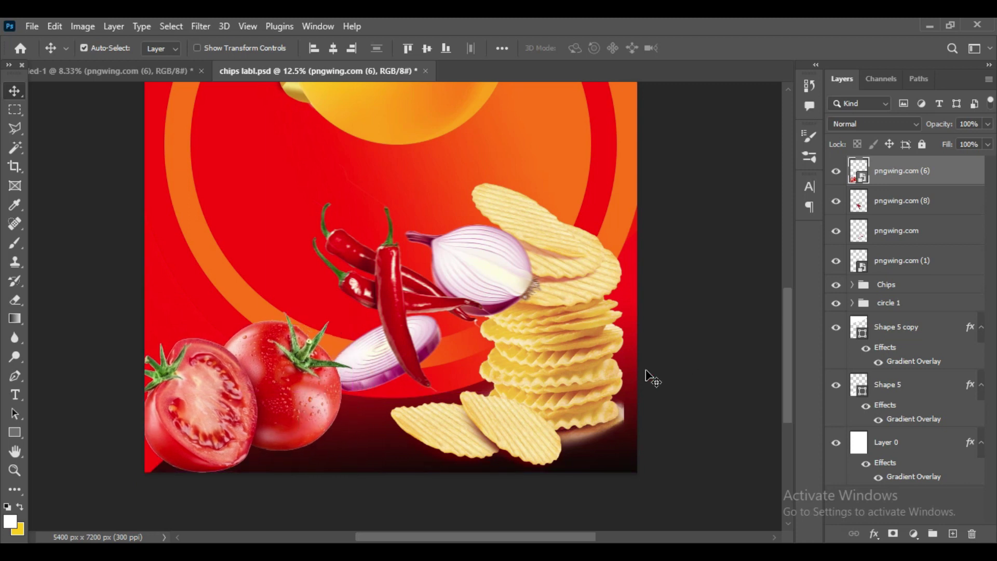
key("ctrl+minus")
mouse_move(423, 374)
left_mouse_down()
mouse_move(576, 182)
mouse_move(497, 228)
left_mouse_up()
Delete the whole onion, keeping only its slice, and move the slice up and right
key("m")
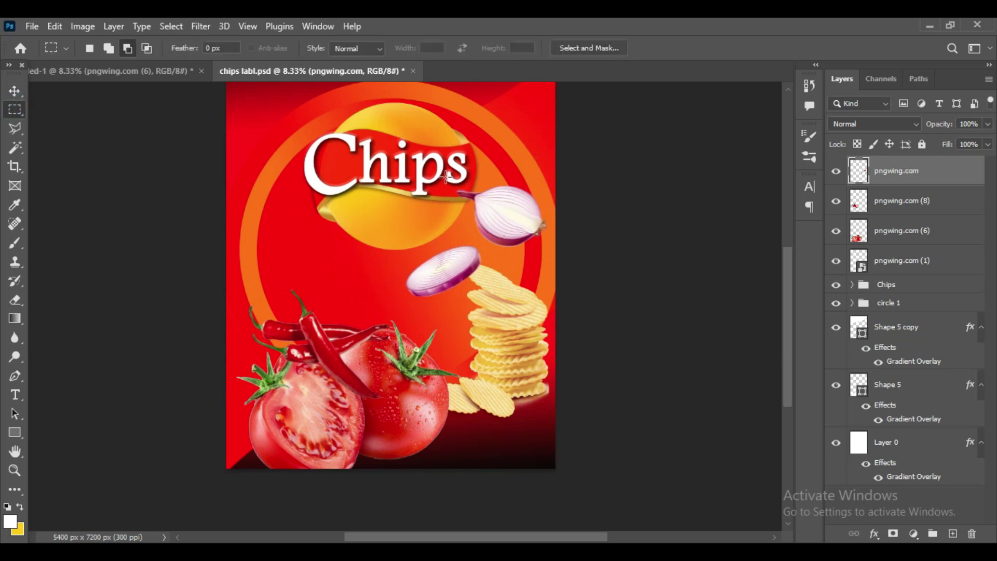
key("Delete")
key("ctrl+d")
left_click(15, 91)
mouse_move(471, 269)
left_mouse_down()
mouse_move(543, 239)
mouse_move(537, 290)
mouse_move(589, 260)
left_mouse_up()
Duplicate and rotate the onion slice, placing the copy up and to the right
key("ctrl+t")
left_click(723, 48)
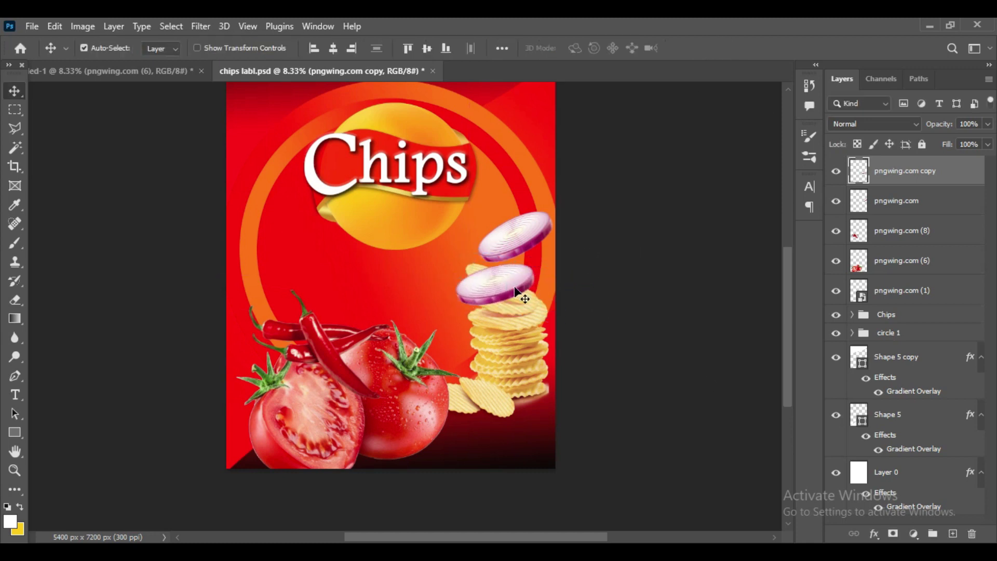
left_click_drag(532, 244, 559, 234)
Raise the chilies beside the chip stack, lower the stack about 90 px, and adjust both slices
left_click(519, 280)
mouse_move(332, 343)
left_mouse_down()
mouse_move(506, 280)
mouse_move(505, 330)
left_mouse_up()
left_click_drag(527, 376, 517, 423)
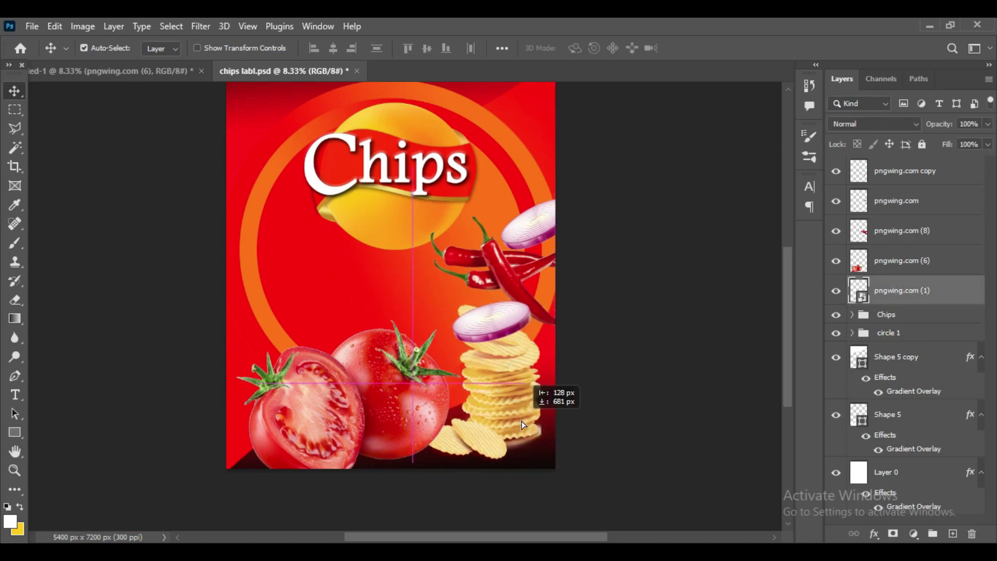
left_click_drag(492, 327, 461, 328)
left_click_drag(520, 285, 509, 295)
left_click_drag(542, 223, 530, 227)
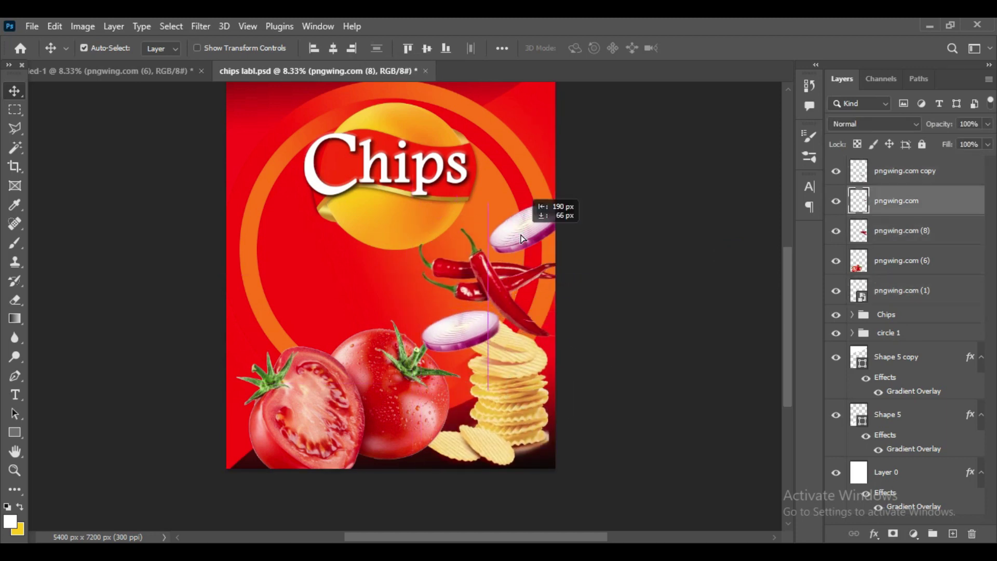
Enlarge the upper onion slice slightly
key("ctrl+t")
left_click_drag(582, 195, 584, 183)
key("Return")
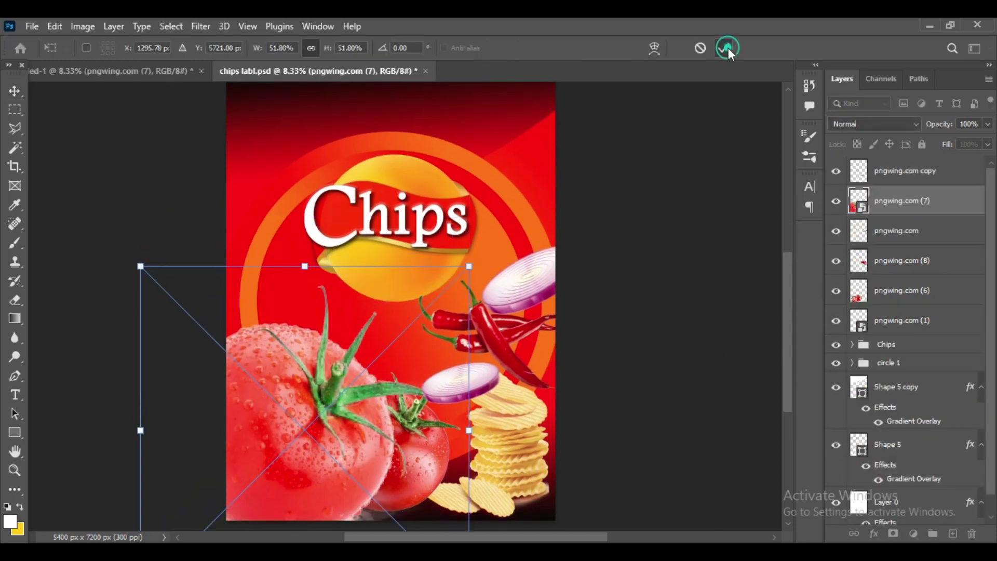
Put the large tomato layer below the cut tomatoes, shifted left and tilted about 11°
left_click(727, 48)
left_click_drag(904, 200, 925, 307)
key("ctrl+t")
left_click_drag(364, 436, 314, 435)
left_click_drag(323, 276, 272, 383)
left_click(723, 47)
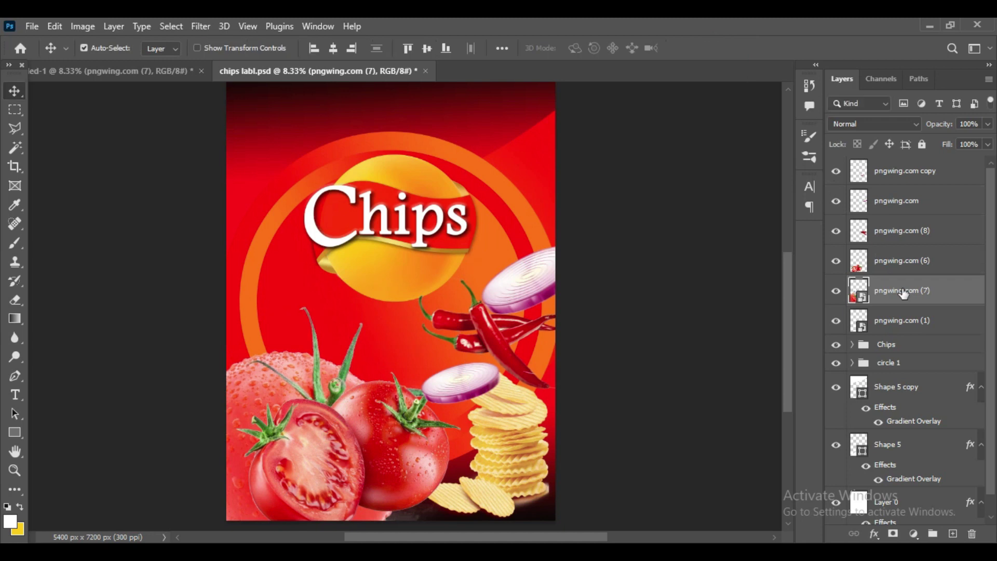
Move the cut tomatoes down and to the right
left_click(364, 430, "ctrl")
key("ctrl+t")
left_click_drag(393, 428, 453, 476)
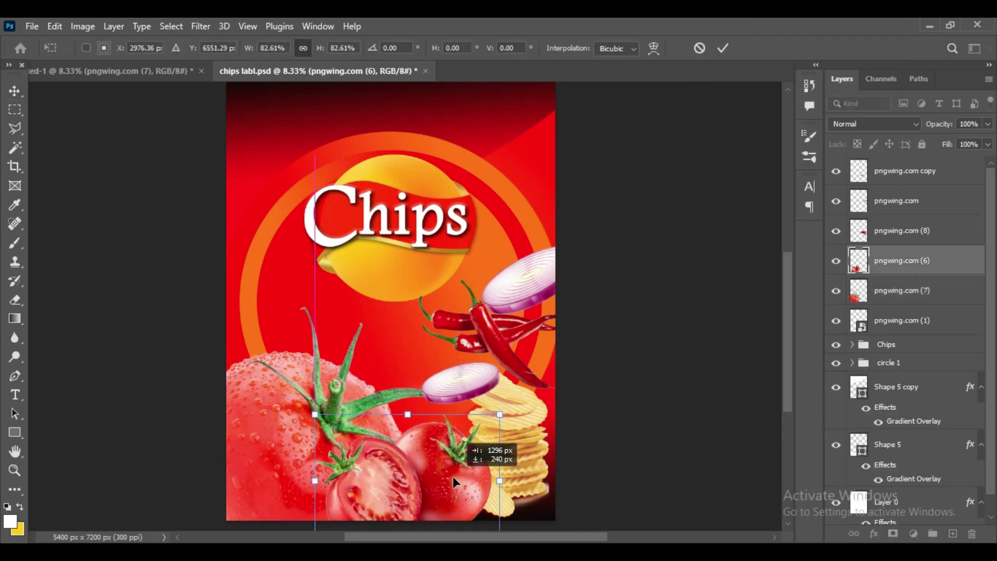
left_click(723, 48)
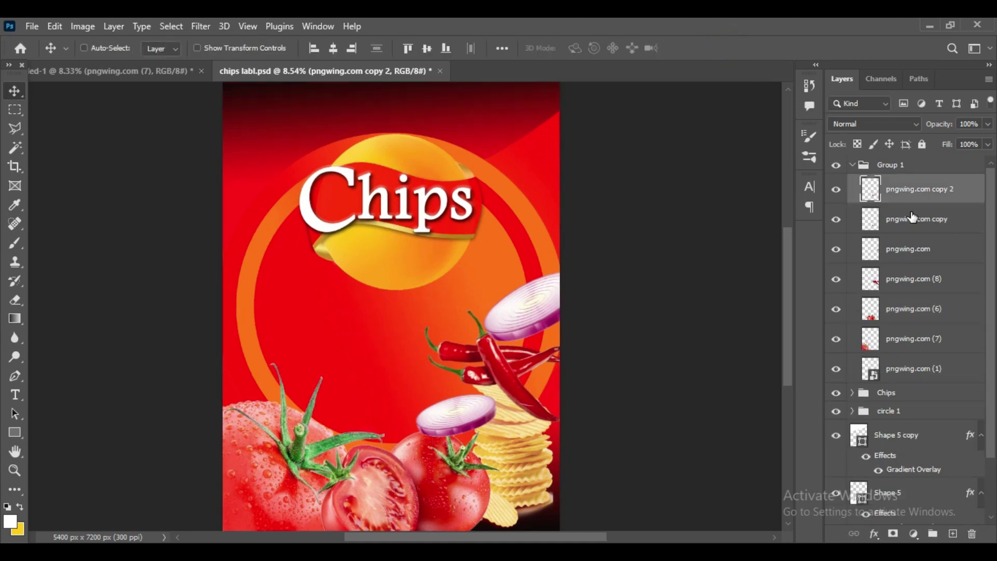
Move the onion slice to the label's left edge, tilted about 26° and scaled to 107%
key("ctrl+t")
left_click_drag(457, 411, 261, 331)
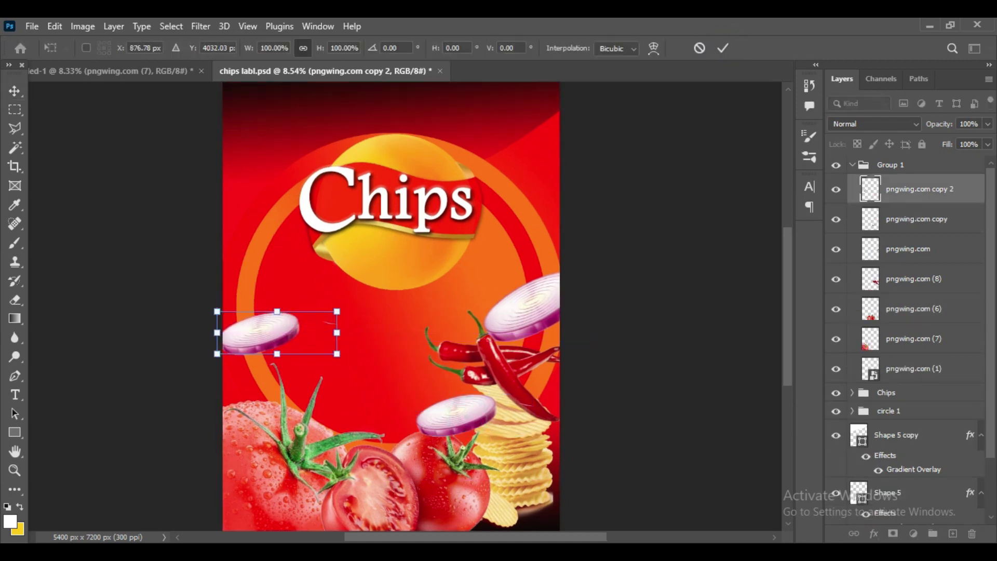
left_click_drag(353, 304, 334, 330)
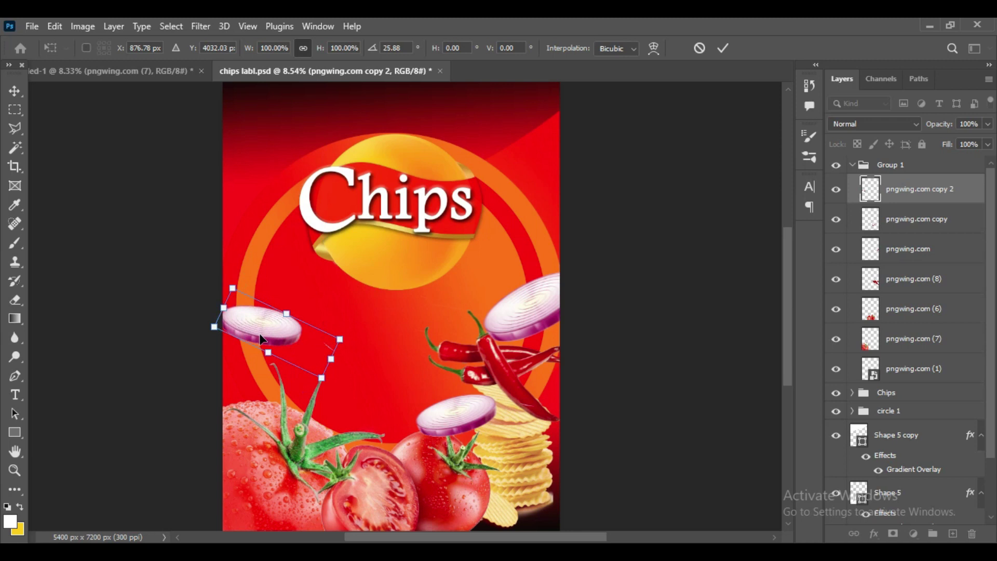
left_click_drag(258, 342, 260, 360)
left_click_drag(234, 313, 229, 307)
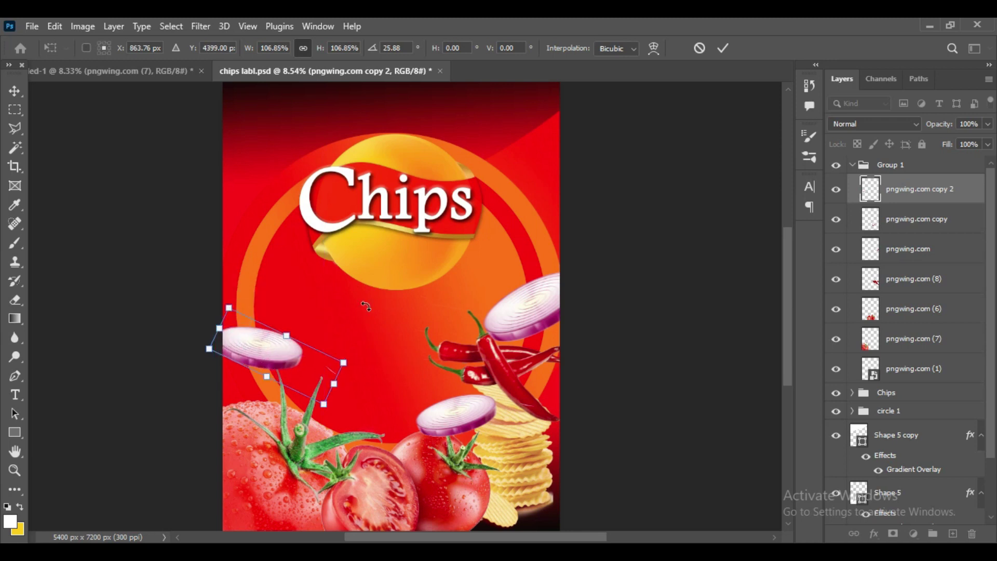
left_click(715, 50)
Apply a 41-pixel Motion Blur to the onion slice
left_click(200, 26)
left_click(427, 296)
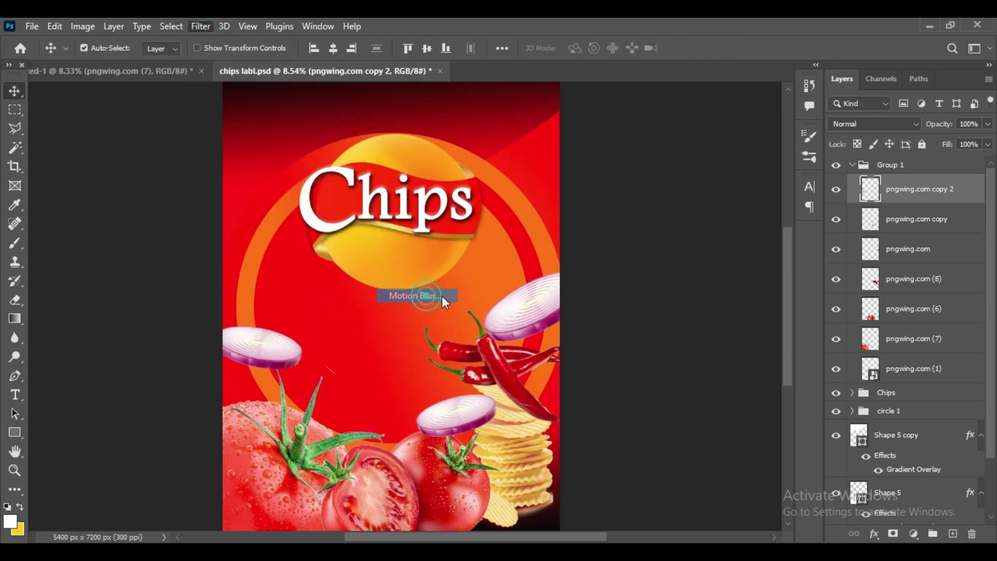
left_click_drag(397, 350, 415, 350)
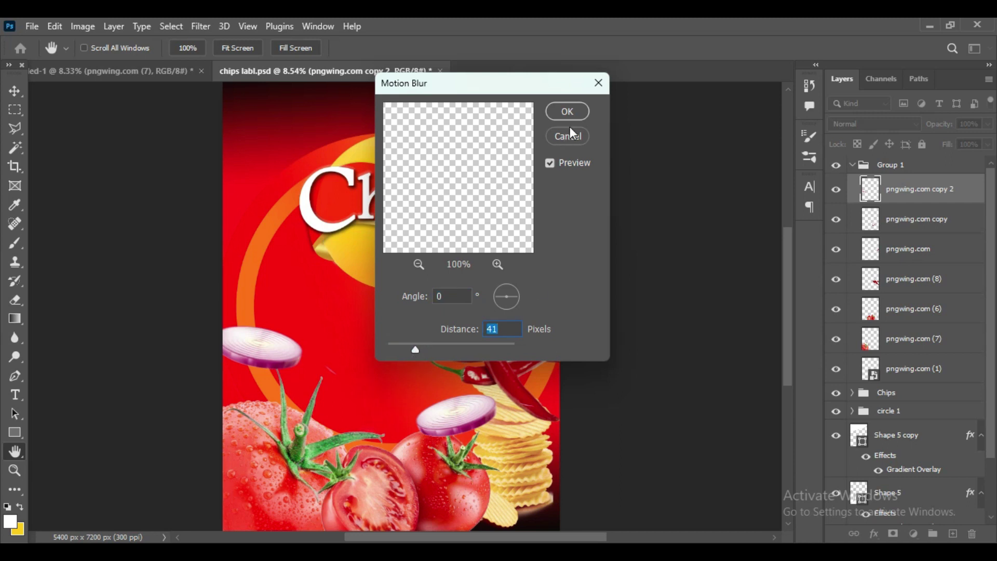
left_click(572, 133)
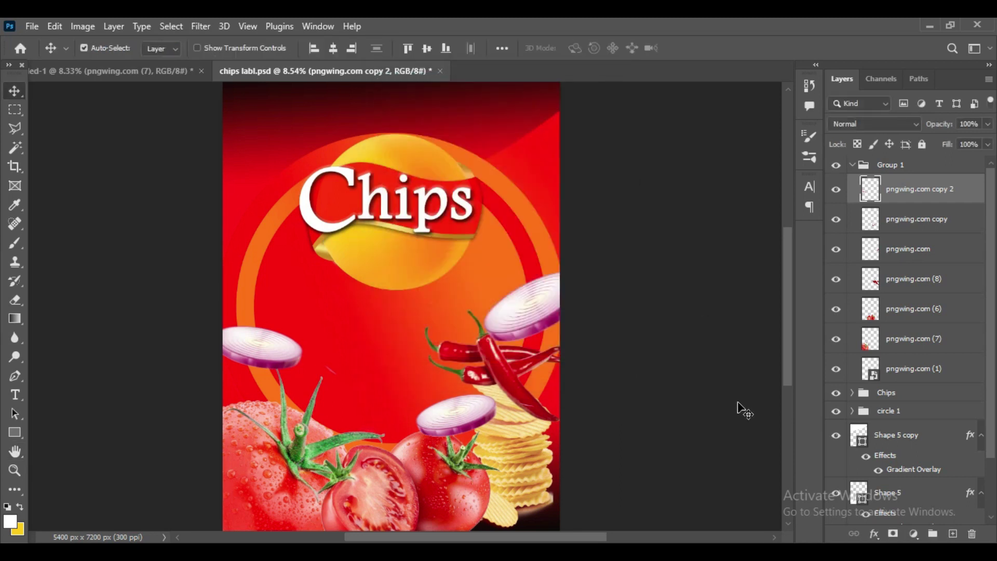
Lower the onion slice, tilt it about 15°, and move the chips stack lower
left_click_drag(285, 386, 278, 368)
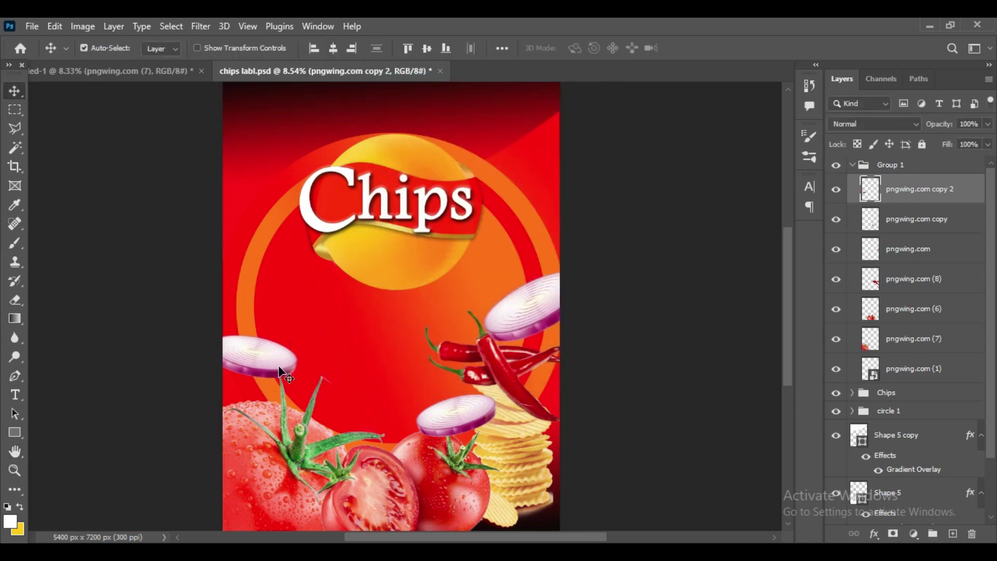
key("ctrl+t")
left_click_drag(357, 329, 362, 348)
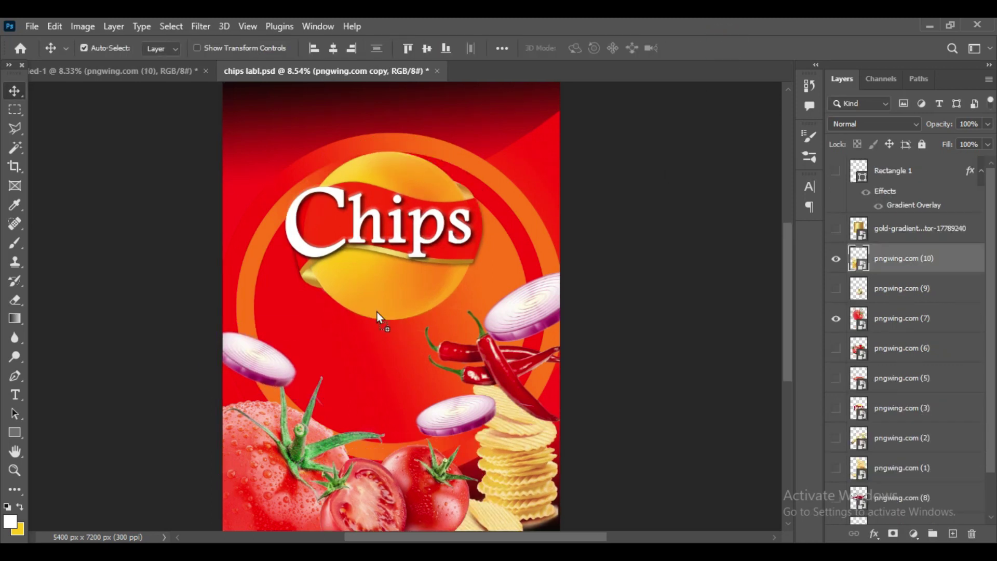
left_click_drag(377, 312, 395, 418)
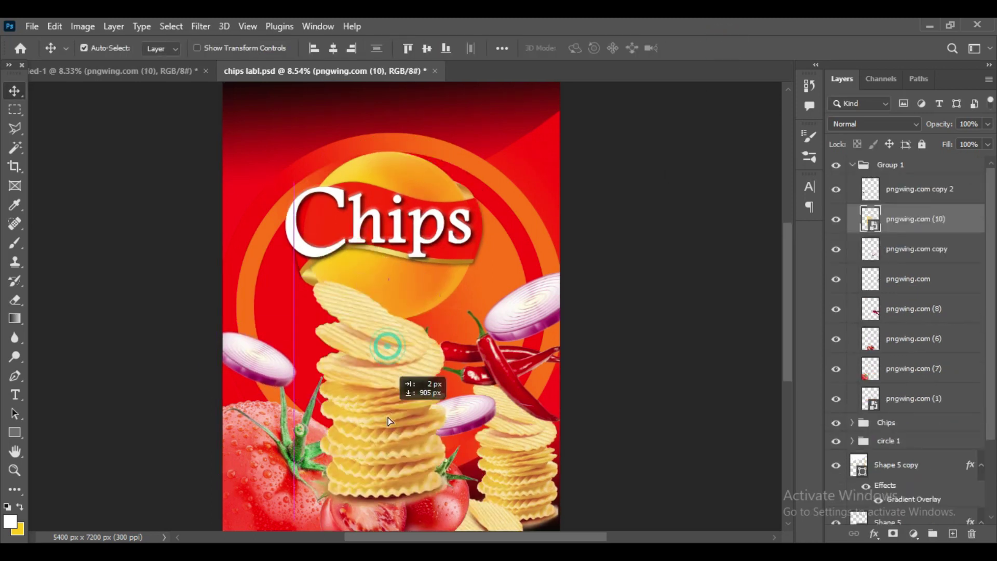
Restack the chips stack layer in front of the tomatoes and back inside Group 1
mouse_move(877, 229)
left_mouse_down()
mouse_move(901, 180)
mouse_move(904, 229)
left_mouse_up()
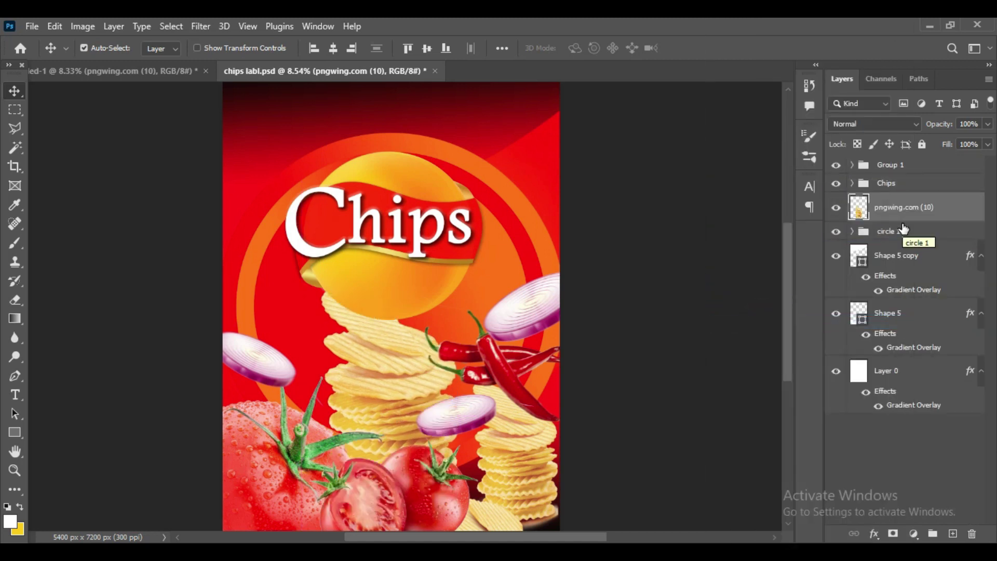
mouse_move(904, 215)
left_mouse_down()
mouse_move(904, 179)
mouse_move(906, 209)
left_mouse_up()
left_click_drag(916, 165, 916, 218)
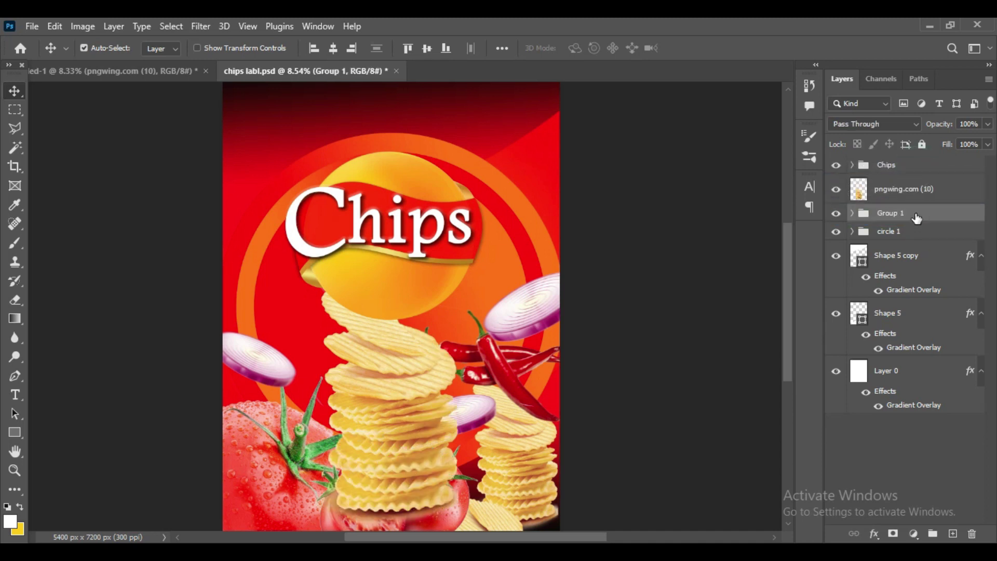
left_click(865, 194)
scroll(554, 431, "down", 2)
scroll(553, 429, "up", 1)
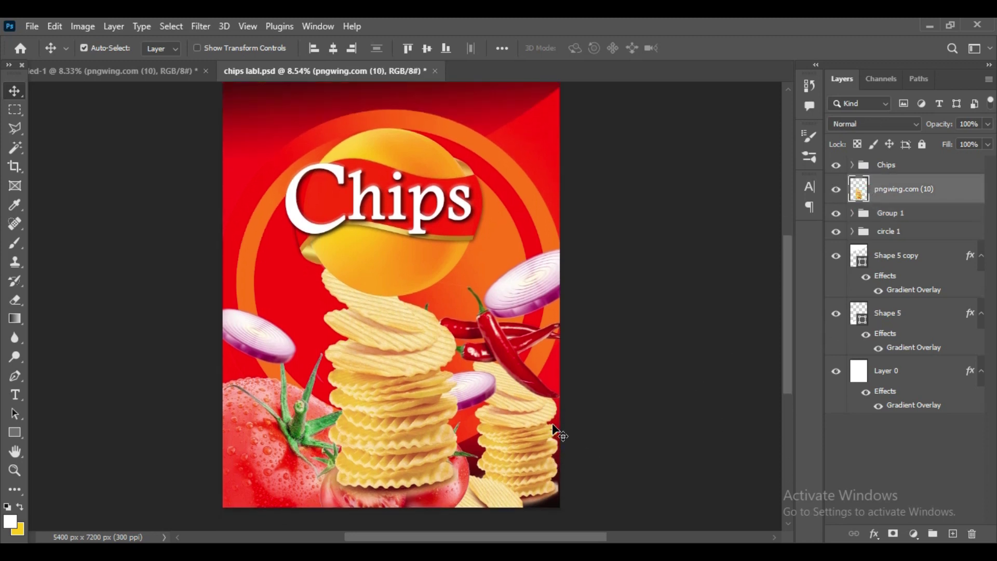
left_click(477, 393)
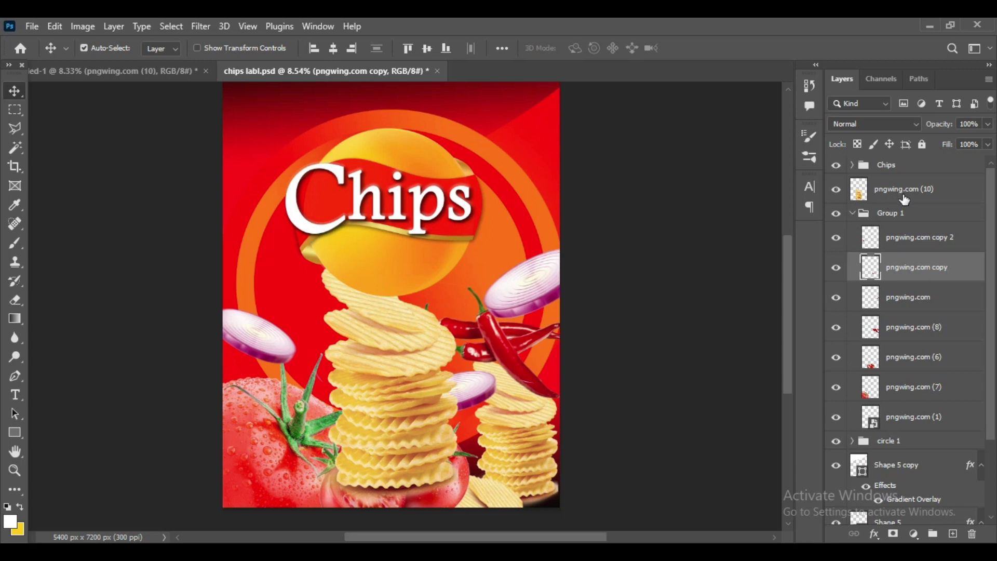
left_click_drag(909, 195, 929, 265)
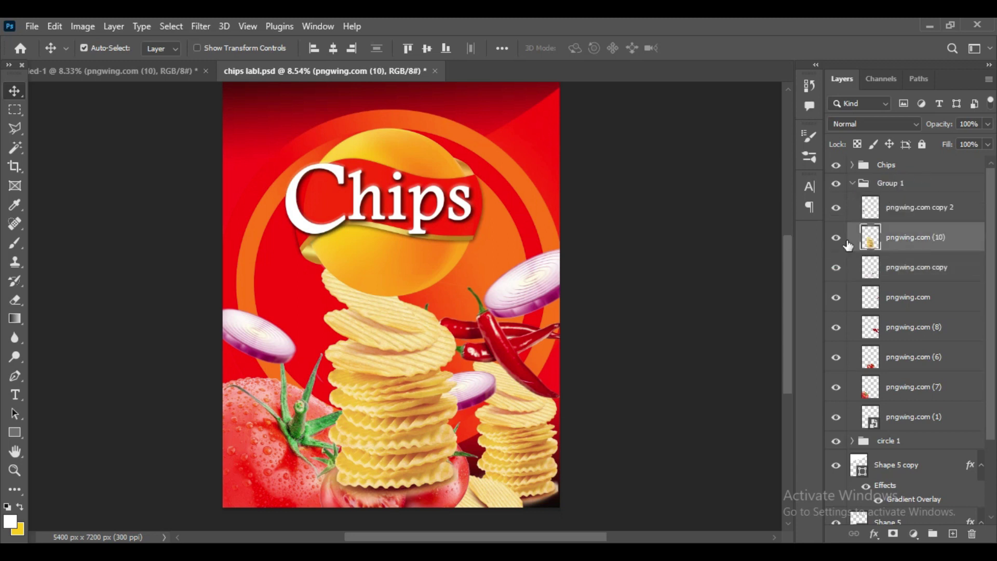
Bring the onion slice in front of the chips and nudge it up and left
left_click_drag(837, 272, 922, 239)
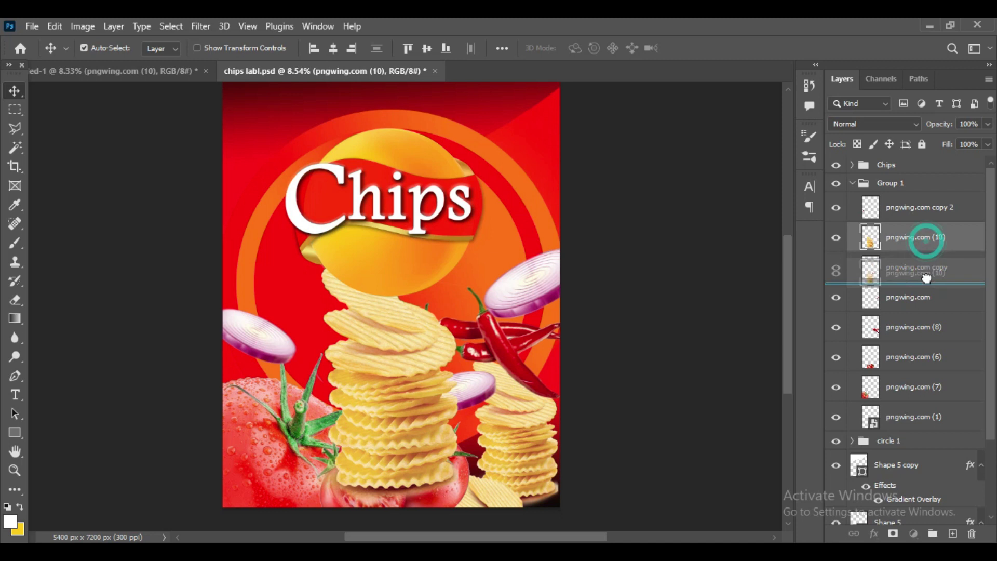
left_click(478, 393)
key("ctrl+t")
left_click_drag(478, 393, 470, 384)
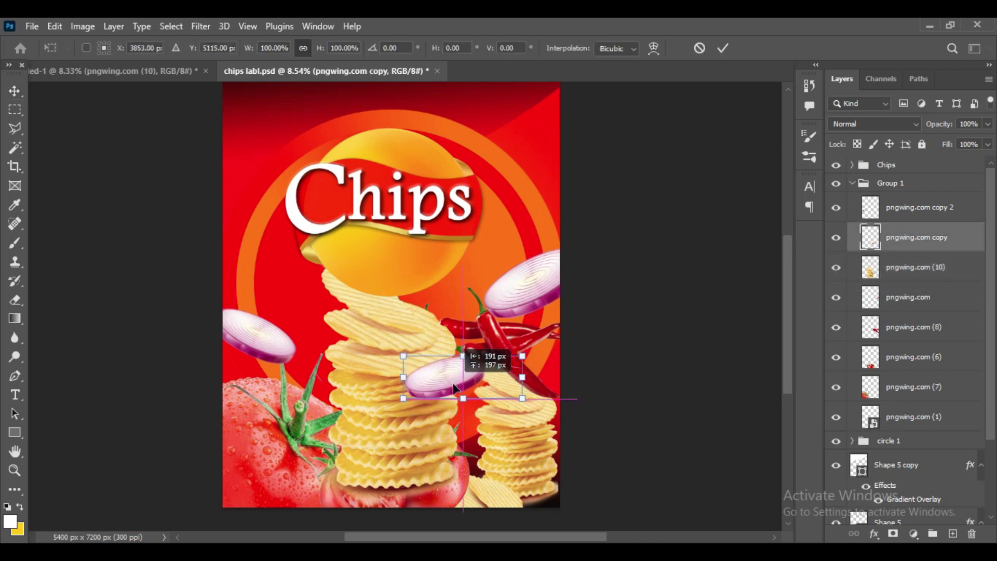
left_click(724, 48)
Raise the chili layer, shrink the chilies to about 78%, and reposition them
left_click_drag(913, 327, 917, 253)
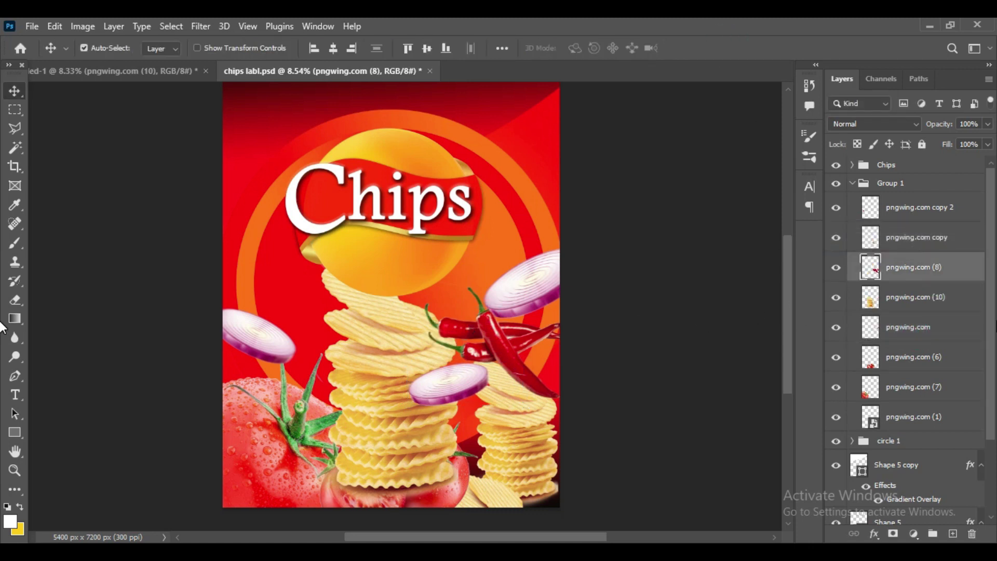
key("ctrl+t")
left_click_drag(413, 270, 451, 298)
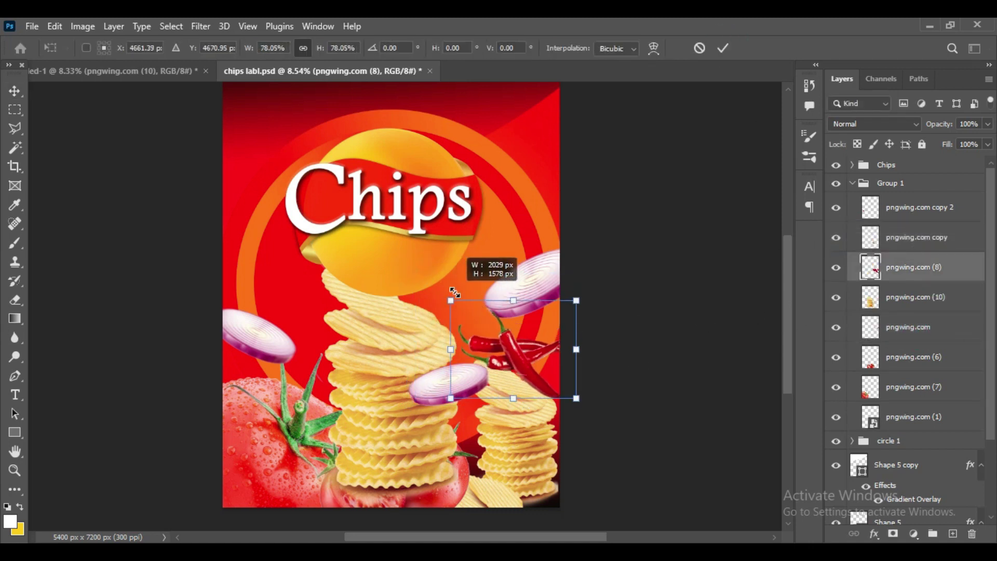
left_click_drag(519, 342, 509, 340)
key("Return")
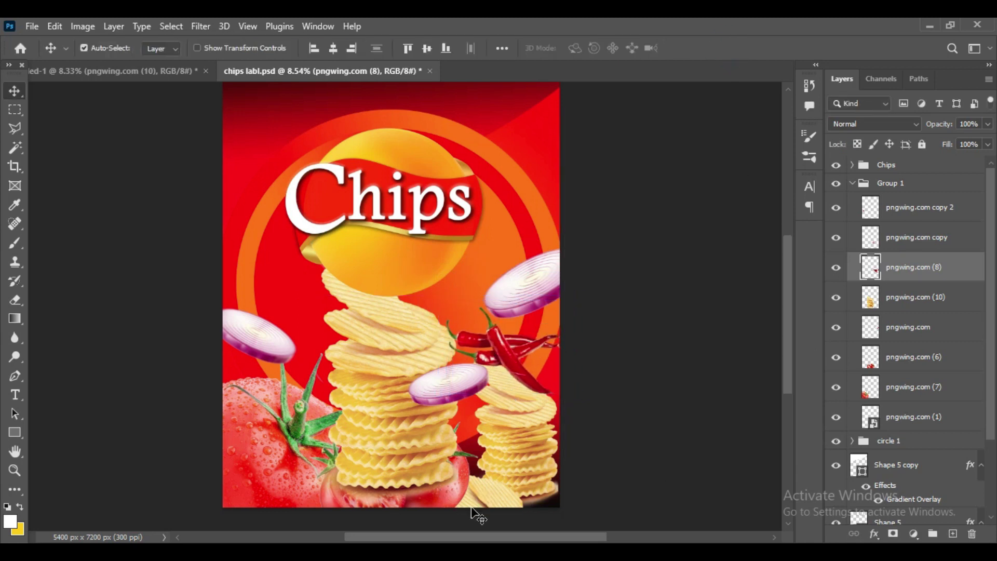
Raise the small tomatoes above the chips, shrink them to about 68% at the stack's base
scroll(478, 508, "down", 2)
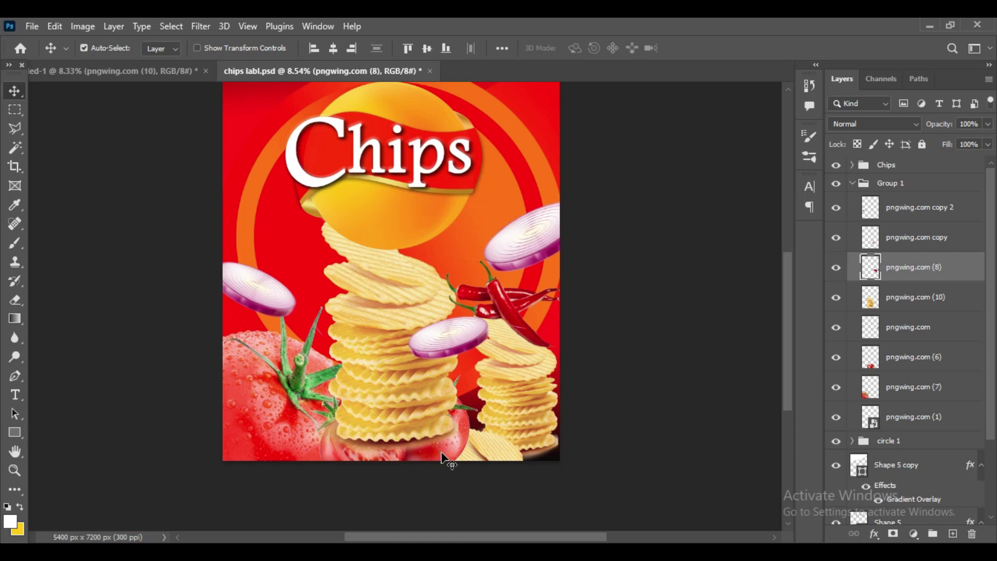
left_click(447, 460)
left_click(836, 356)
left_click(836, 357)
left_click_drag(902, 356, 910, 297)
key("ctrl+t")
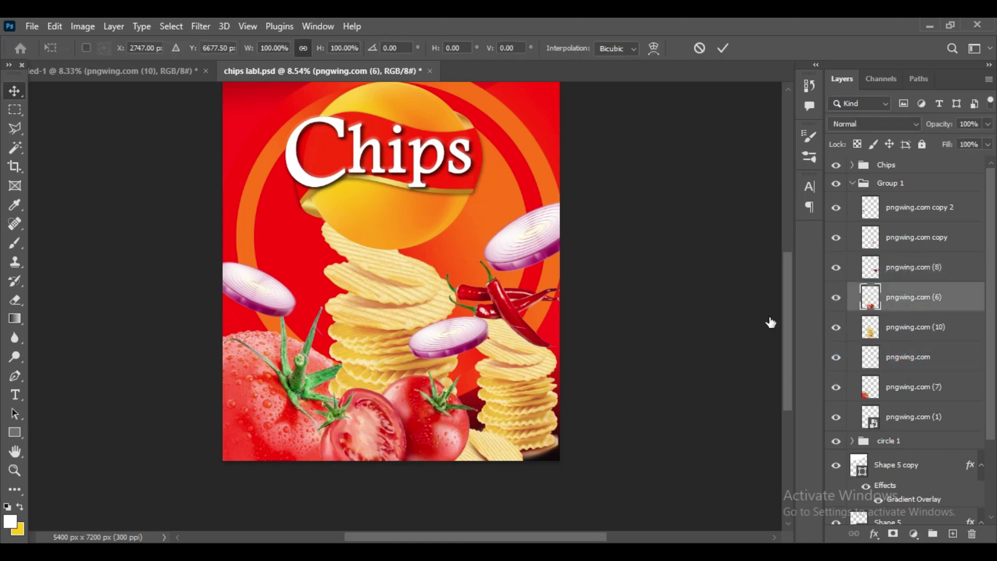
left_click_drag(480, 370, 424, 405)
left_click_drag(394, 445, 428, 434)
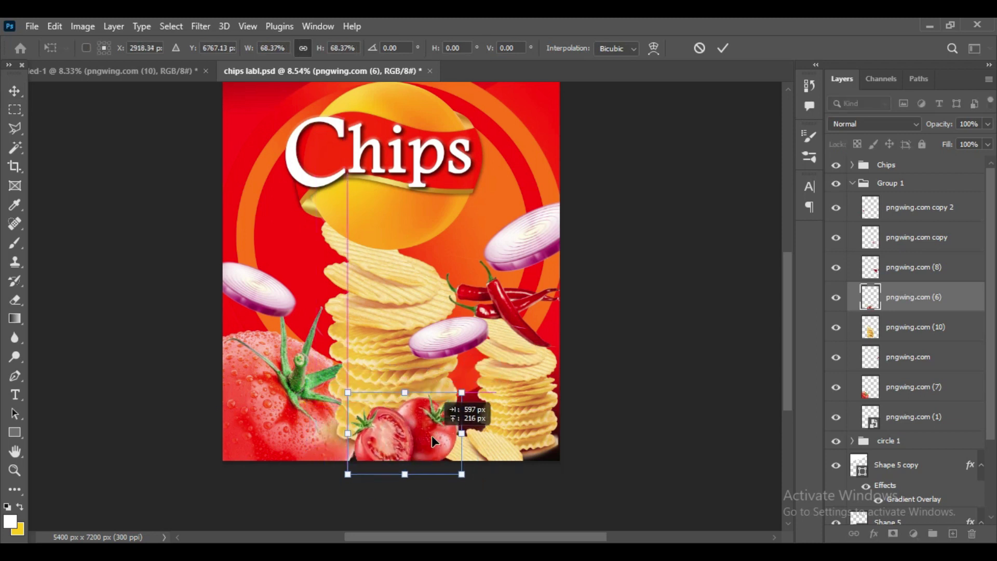
left_click(723, 48)
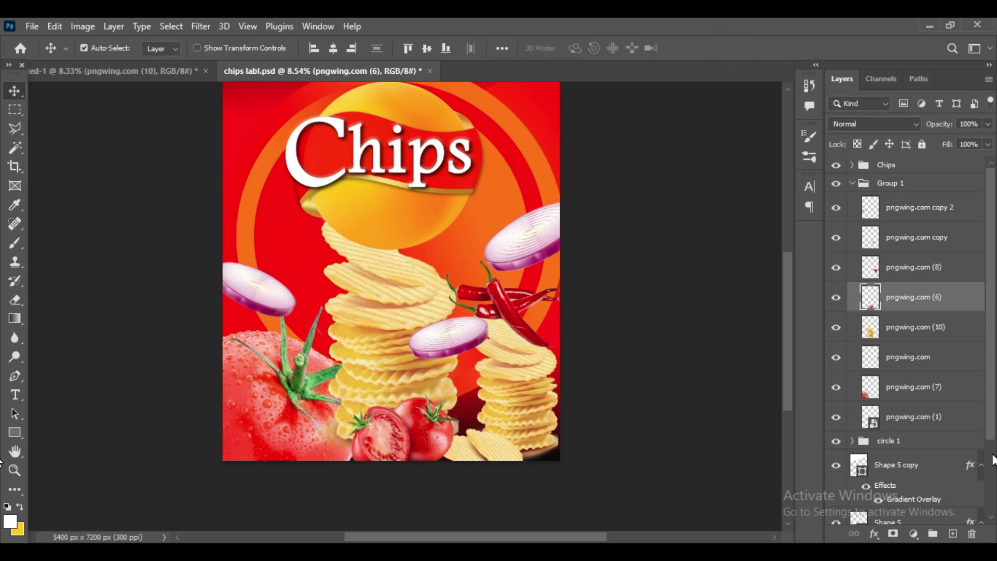
Duplicate the chilies, flip the copy horizontally, and place it on the left near the tomatoes
key("ctrl+t")
mouse_move(490, 358)
left_mouse_down()
mouse_move(301, 365)
mouse_move(305, 357)
left_mouse_up()
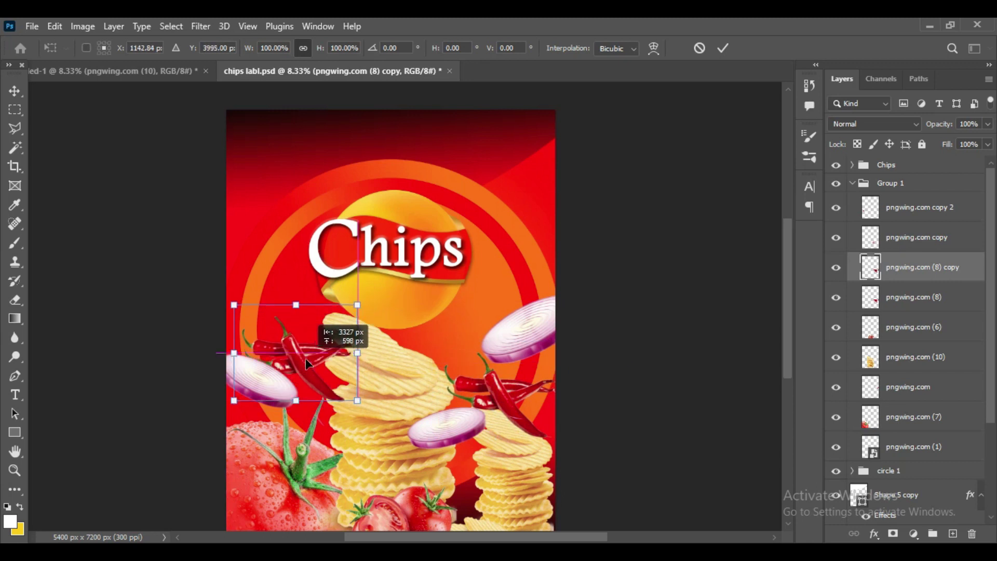
left_click(55, 26)
left_click(307, 343)
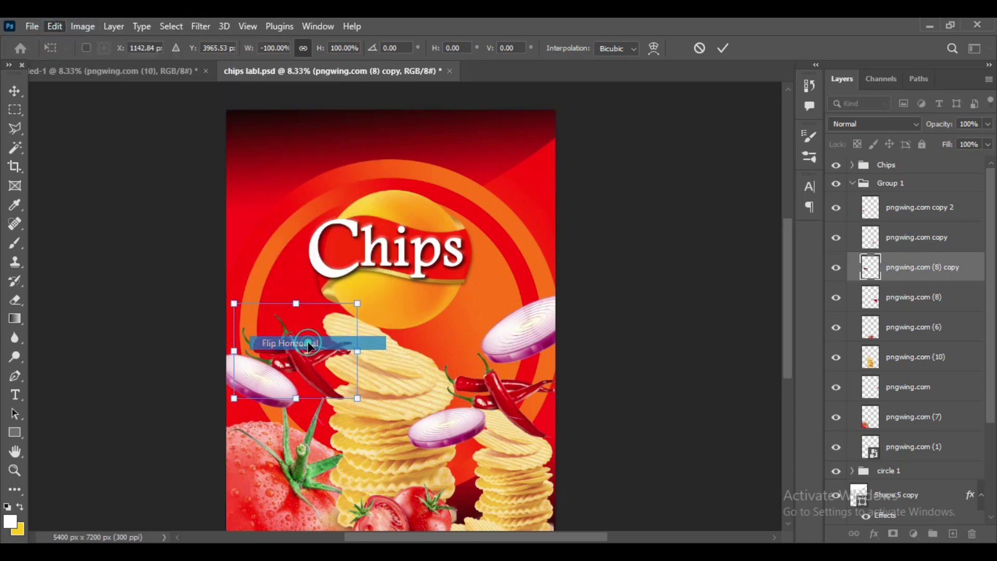
mouse_move(295, 358)
left_mouse_down()
mouse_move(298, 332)
mouse_move(358, 493)
mouse_move(342, 470)
left_mouse_up()
key("Return")
scroll(351, 464, "down", 1)
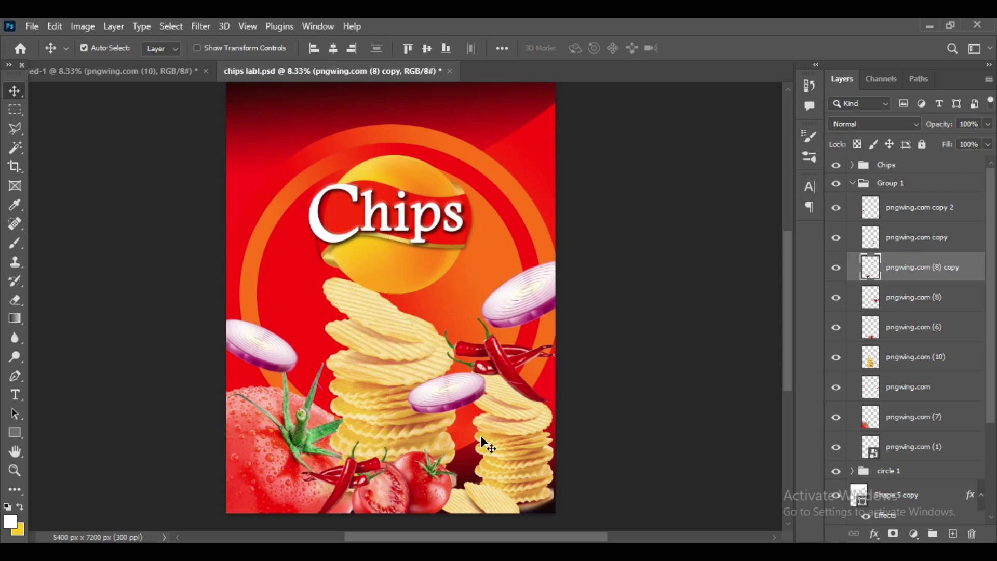
Scale the whole Group 1 food cluster to about 80% and position it under the logo
left_click(890, 183)
key("ctrl+t")
left_click_drag(634, 257, 593, 355)
left_click_drag(537, 385, 541, 406)
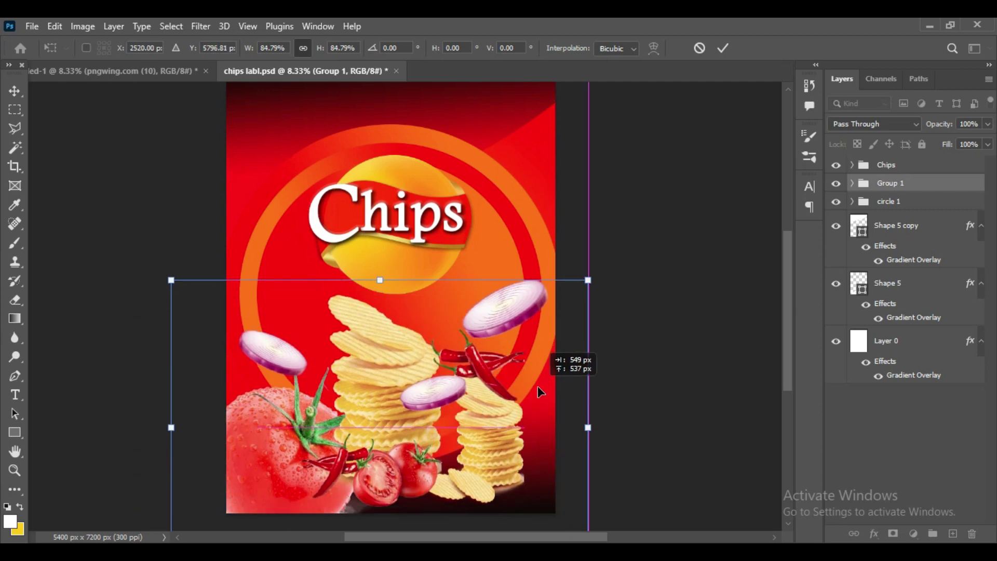
left_click_drag(597, 306, 575, 323)
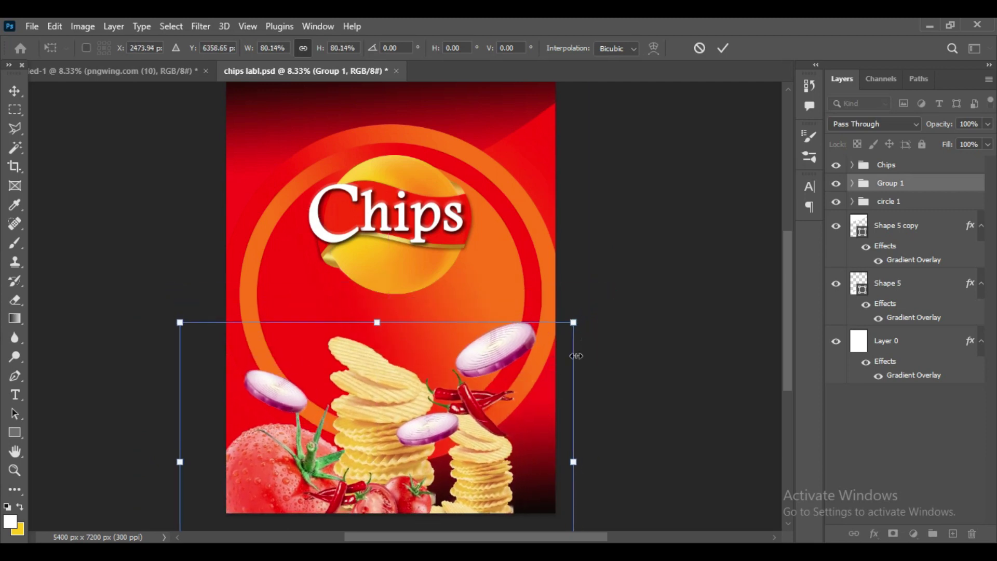
left_click_drag(548, 424, 554, 407)
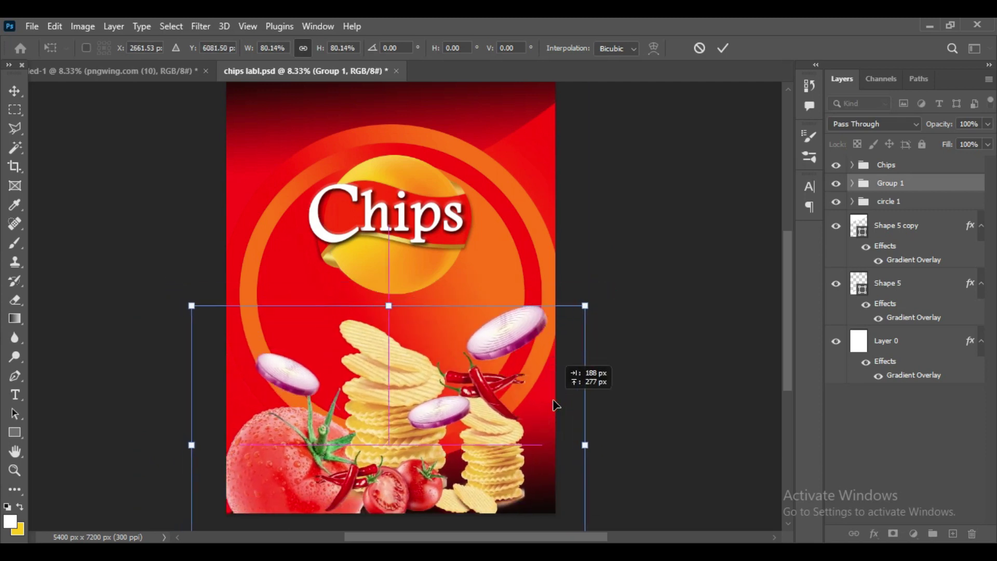
left_click(726, 51)
Move the right chip stack right and down, and enlarge the top-right onion slice to about 134%
left_click(504, 460)
key("ctrl+t")
left_click_drag(501, 470, 516, 478)
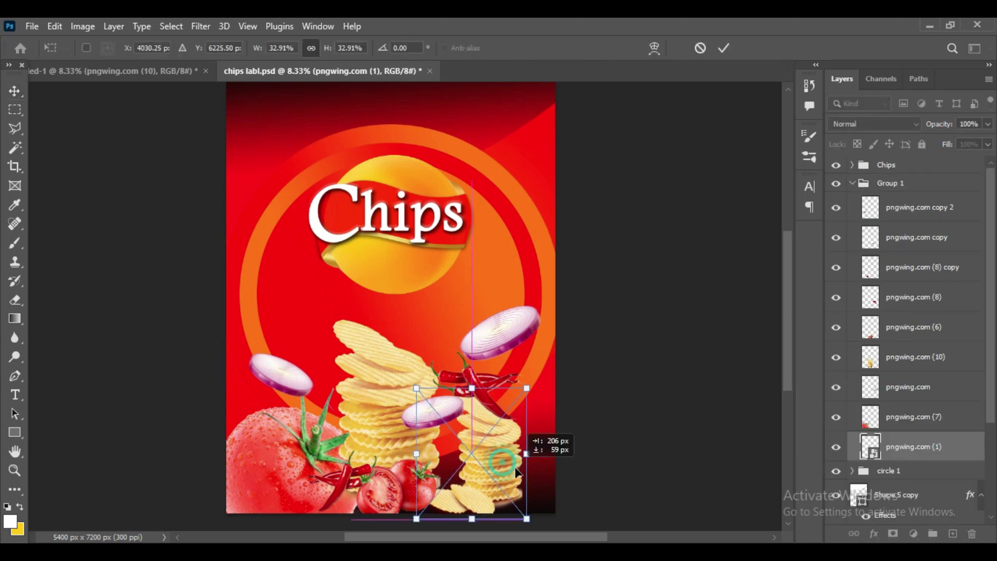
left_click(726, 47)
left_click(506, 323)
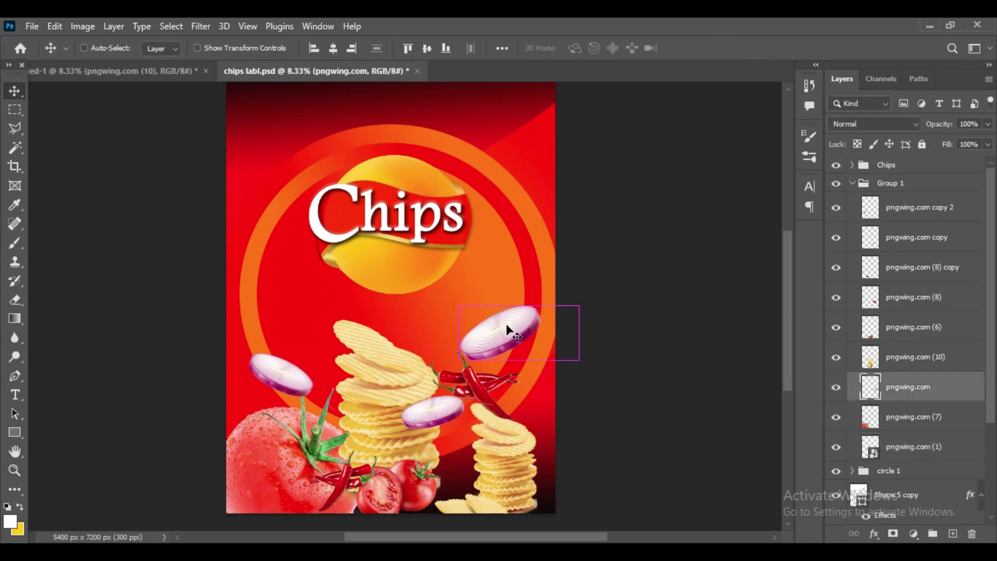
key("ctrl+t")
left_click_drag(597, 291, 618, 284)
Shift the left onion slice down-right and the chips stack up-right
left_click(266, 389)
key("ctrl+t")
left_click_drag(262, 379, 269, 391)
left_click(722, 48)
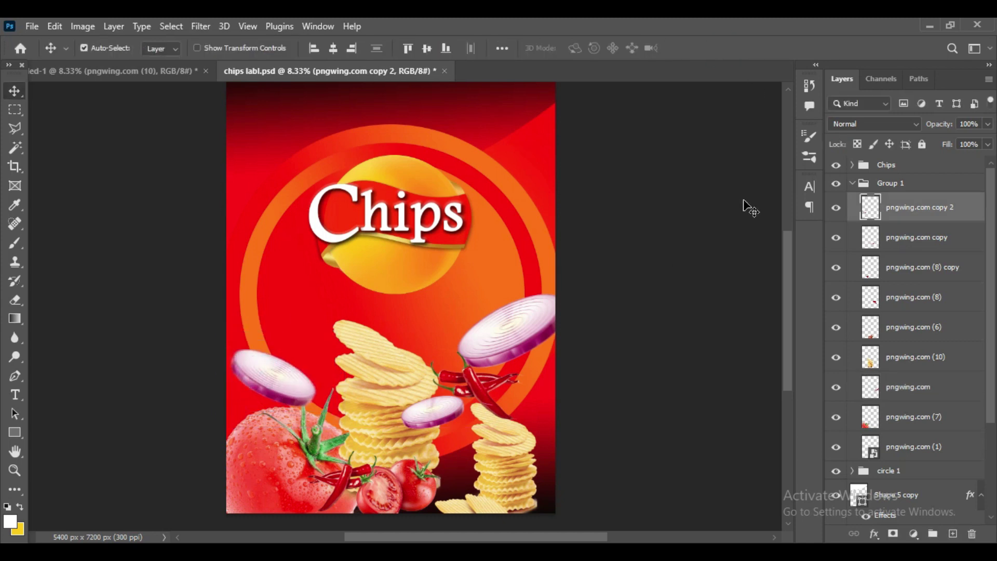
key("ctrl+t")
left_click_drag(406, 363, 419, 346)
key("Return")
Type the caption 'spanish tomato' below the Chips logo and size it to 78 pt
key("t")
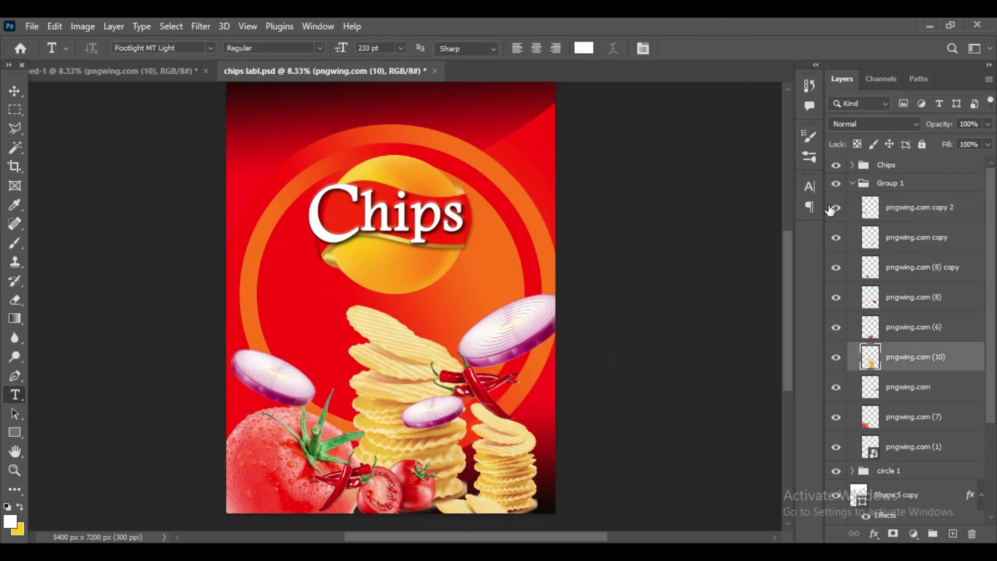
left_click(852, 183)
left_click(889, 165)
left_click(332, 322)
type("spanish tomato")
key("ctrl+a")
left_click_drag(341, 48, 225, 69)
Capitalize the S of Spanish and commit the caption
key("ctrl+t")
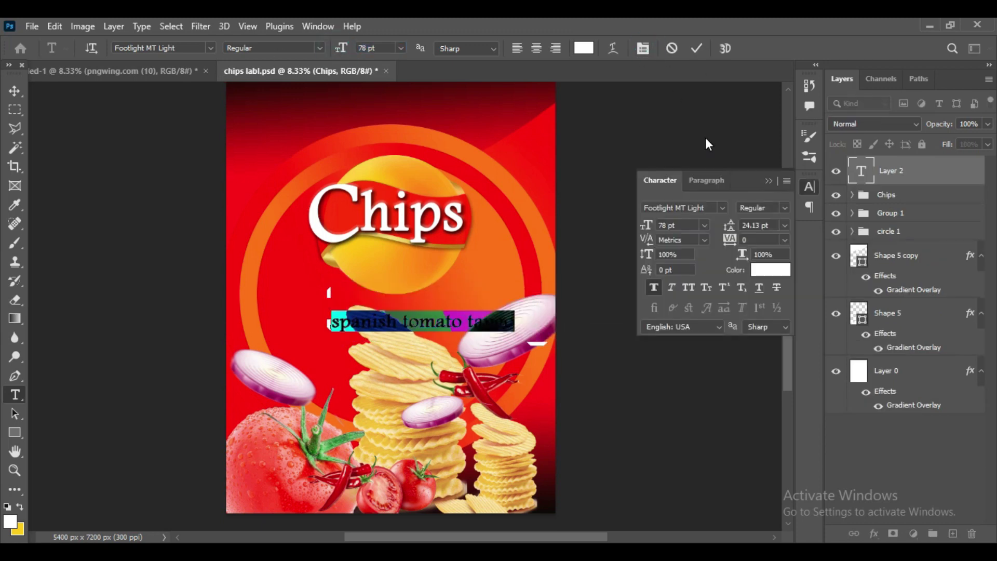
left_click(343, 318)
key("Delete")
type("S")
key("ctrl+t")
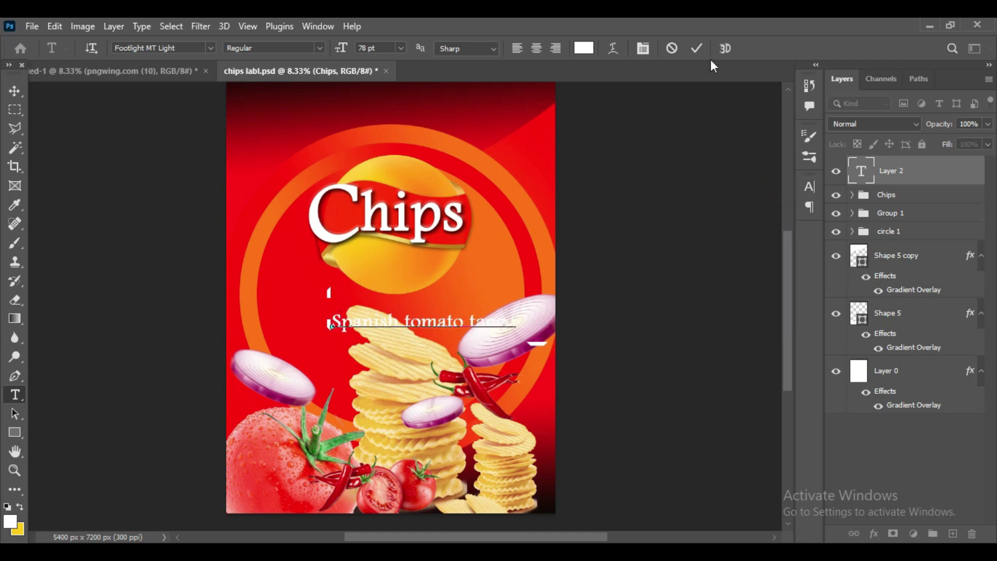
left_click(696, 49)
Move the caption up under the logo and break it onto two lines before Tomato
key("v")
mouse_move(461, 326)
left_mouse_down()
mouse_move(429, 304)
mouse_move(446, 303)
left_mouse_up()
key("t")
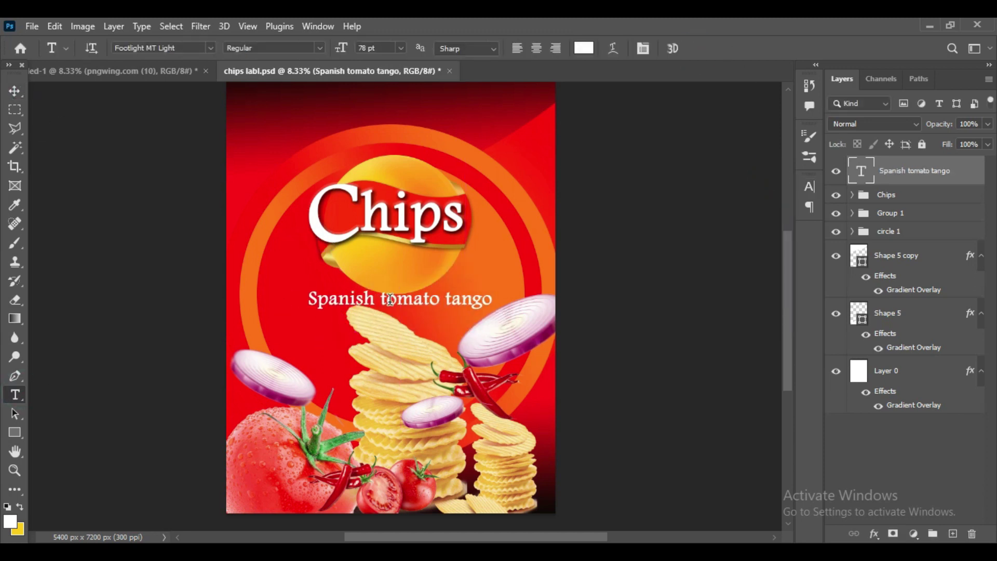
left_click(390, 299)
key("BackSpace")
left_click(385, 294)
key("Return")
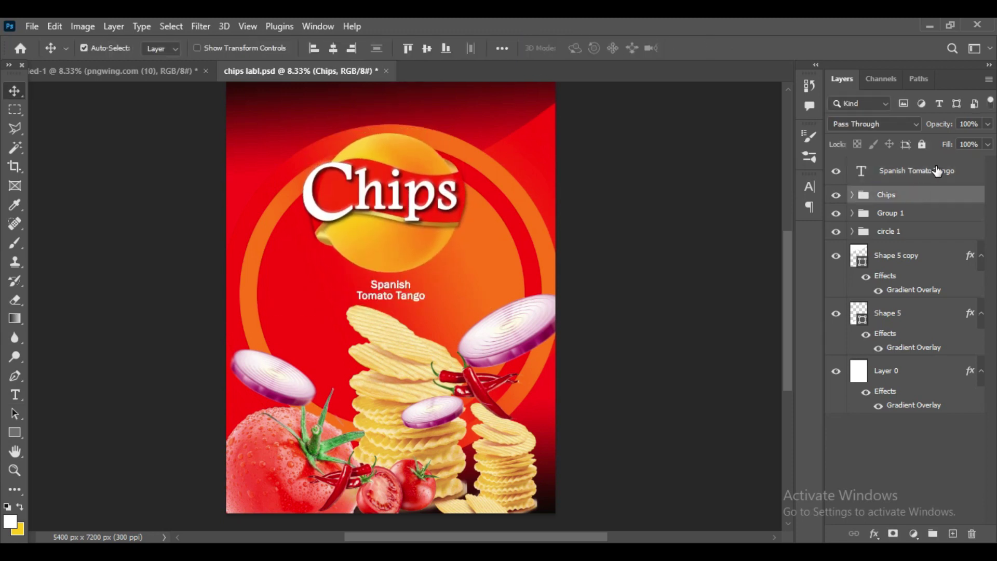
Type '30% MORE CHIPS' in capitals at the top of the label
left_click(14, 396)
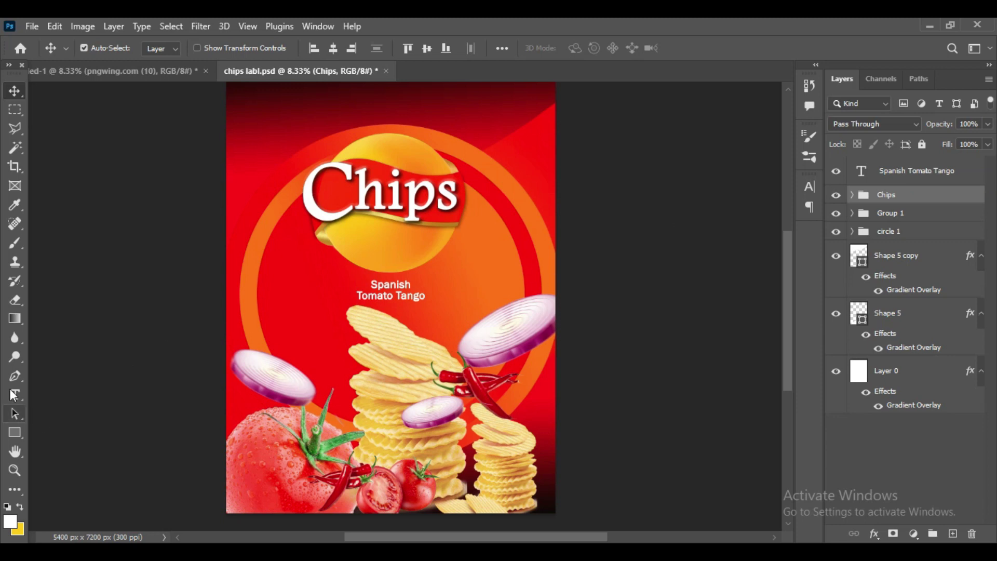
left_click(394, 126)
type("30% More ")
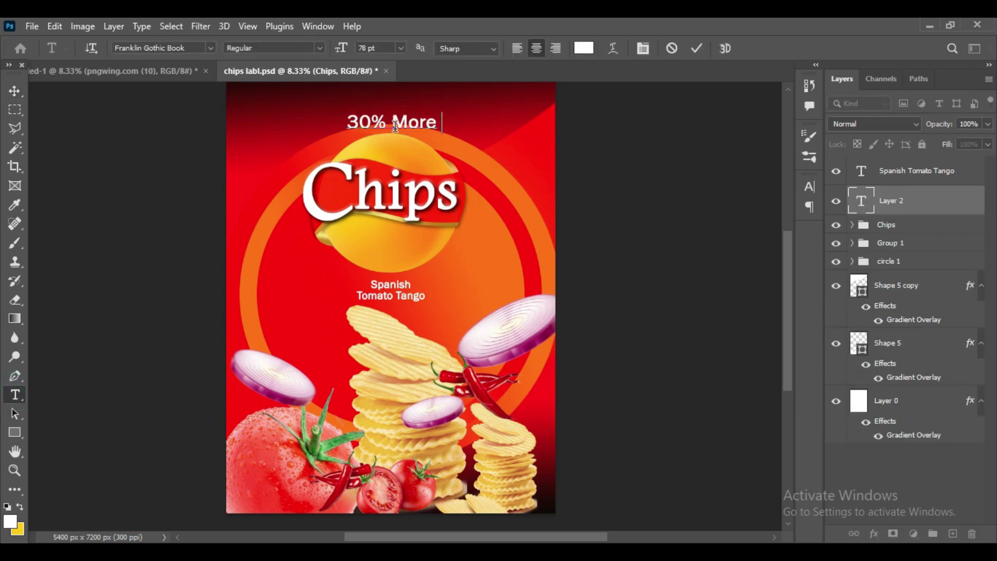
type("Chips")
key("Escape")
left_click(643, 49)
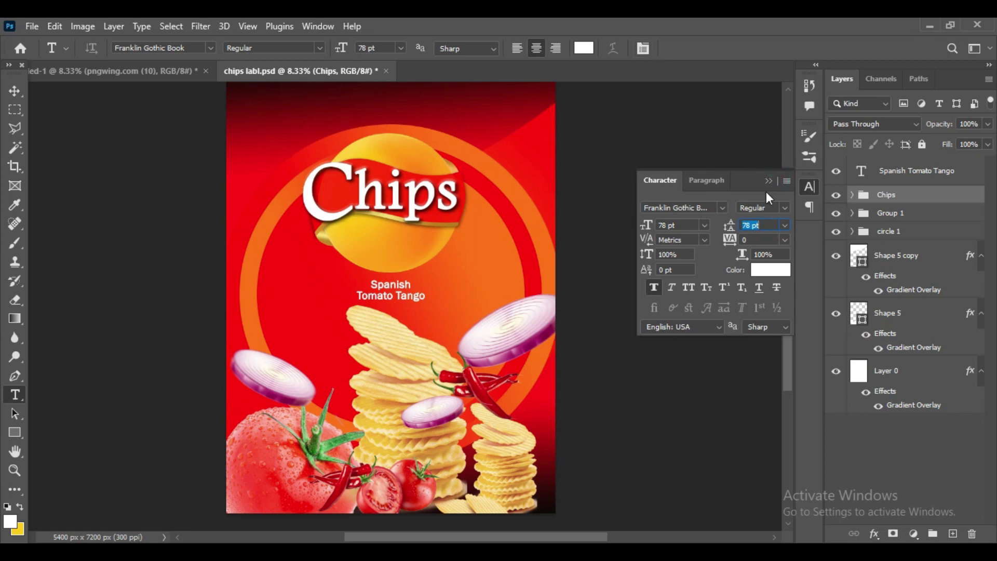
left_click(403, 119)
type("30% ")
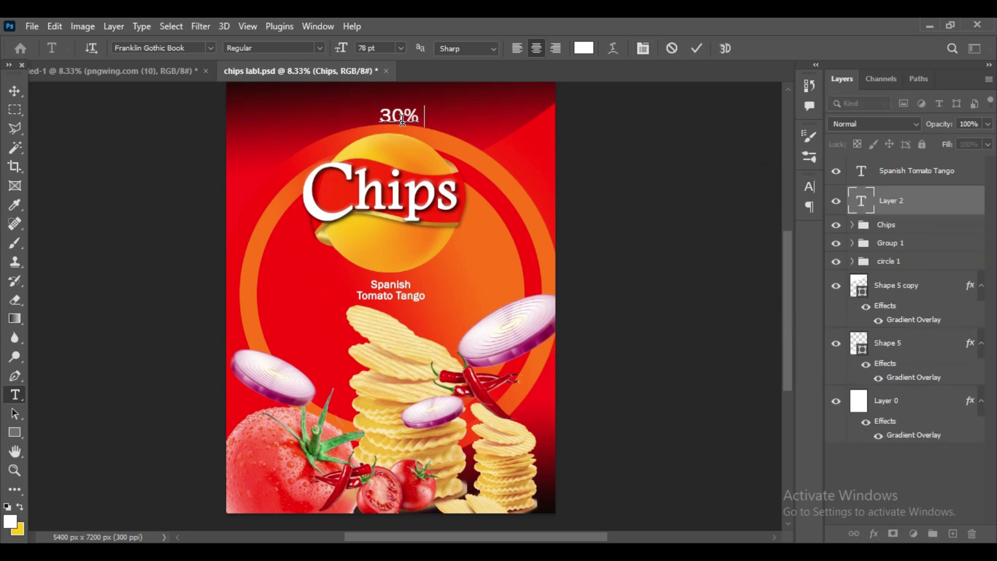
type("MORE CHIPS")
Apply an Arc warp to the 30% MORE CHIPS text
key("ctrl+a")
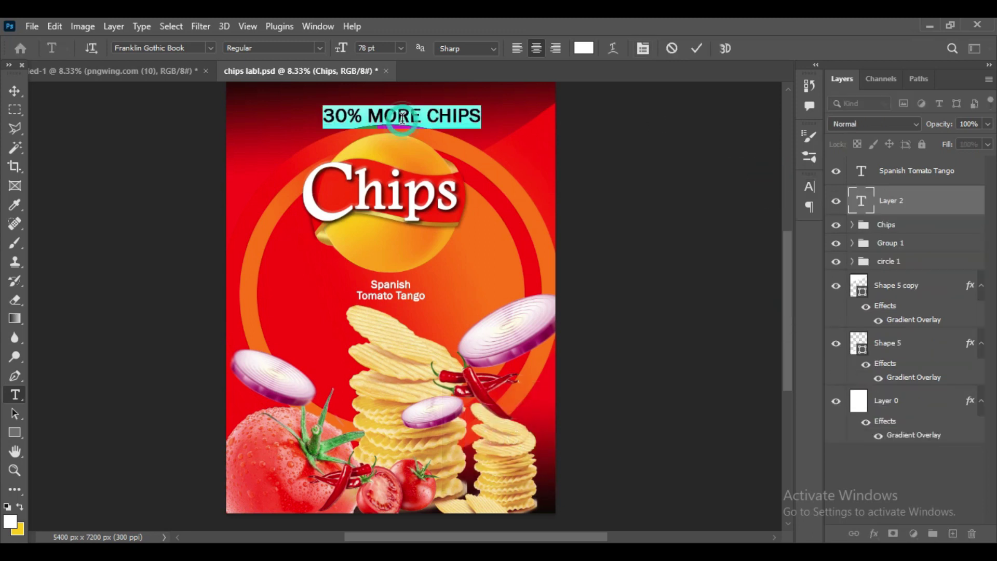
left_click(613, 48)
left_click(646, 182)
left_click(630, 218)
left_click(763, 192)
Position the arched text near the top of the label
key("ctrl+t")
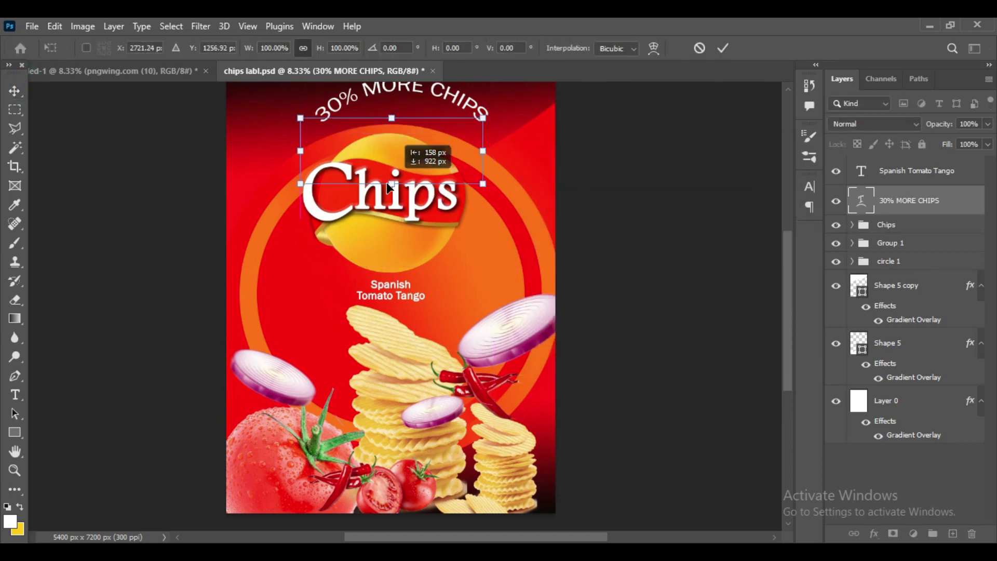
left_click_drag(387, 187, 426, 116)
key("Down")
key("Down")
key("Down")
key("Down")
key("Down")
key("Down")
key("Down")
key("Down")
key("Down")
key("Down")
key("Down")
key("Down")
key("Up")
key("Up")
key("Up")
left_click(723, 48)
Shrink the Chips logo group to about 88%
left_click(896, 224)
key("ctrl+t")
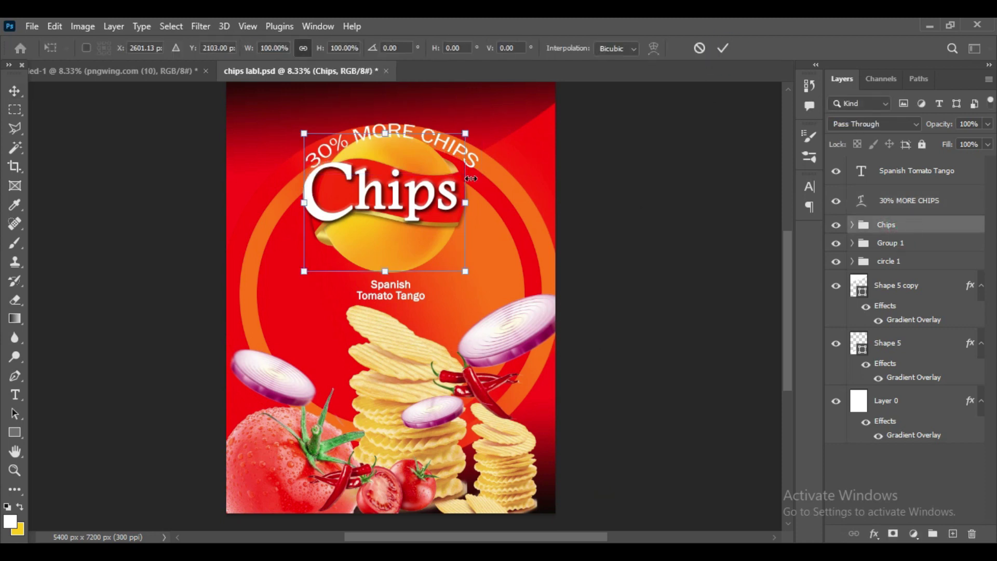
left_click_drag(301, 129, 319, 145)
left_click(723, 48)
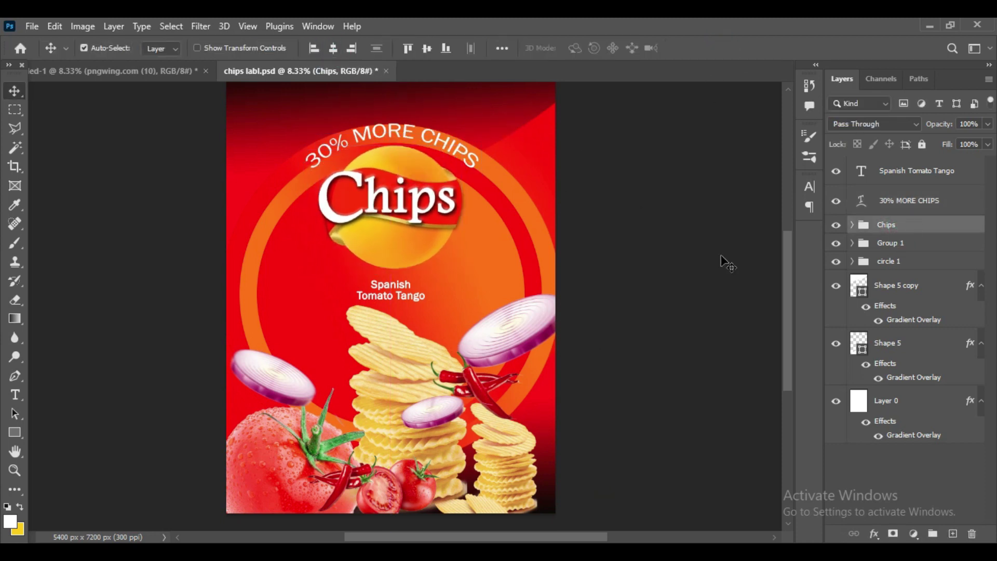
left_click(404, 134)
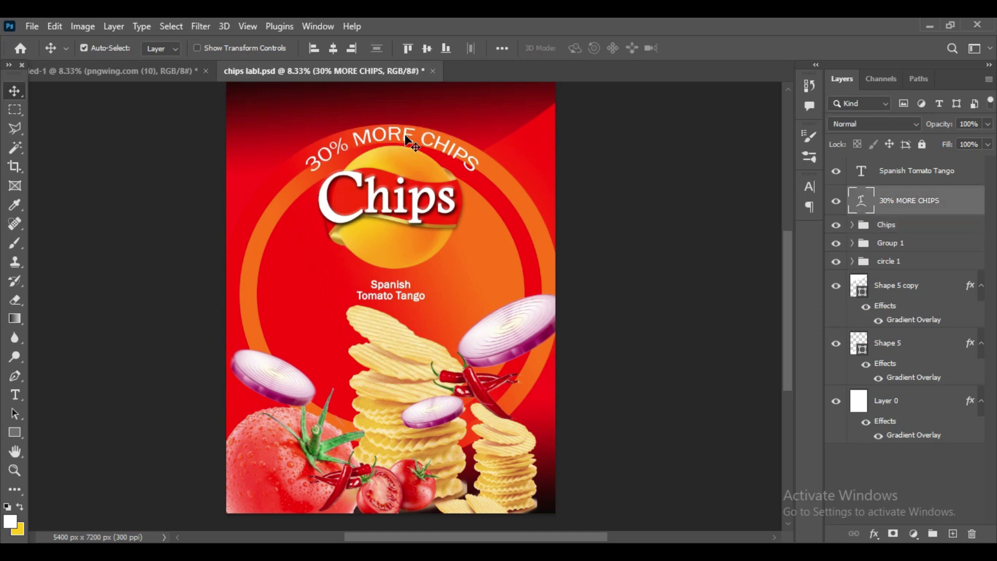
Start a Pen shape path with its first point at the label's top-left corner
left_click(14, 376)
right_click(18, 376)
left_click(65, 376)
left_click(188, 192)
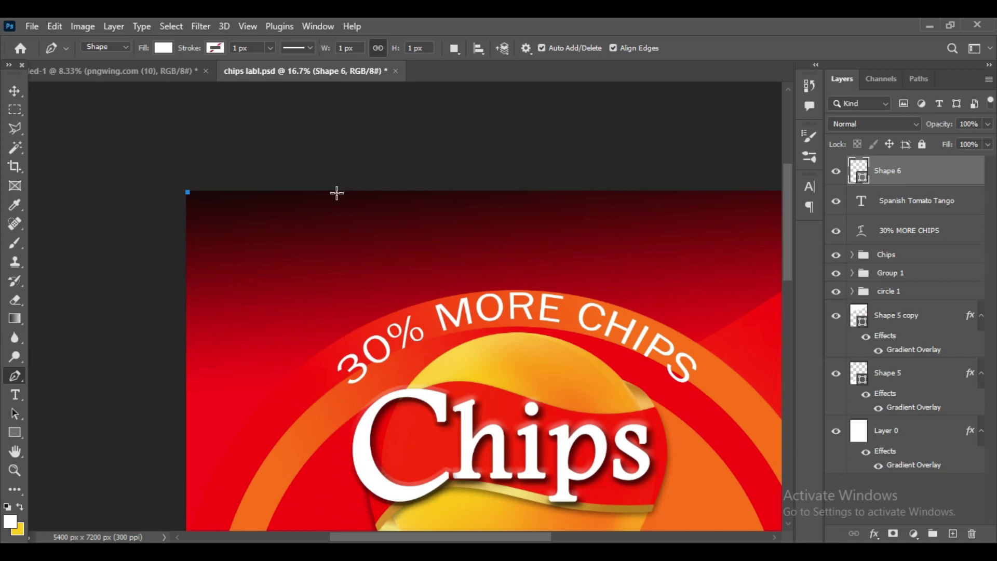
Close the triangle shape at the label's left edge and select its layer
left_click(189, 353)
key("v")
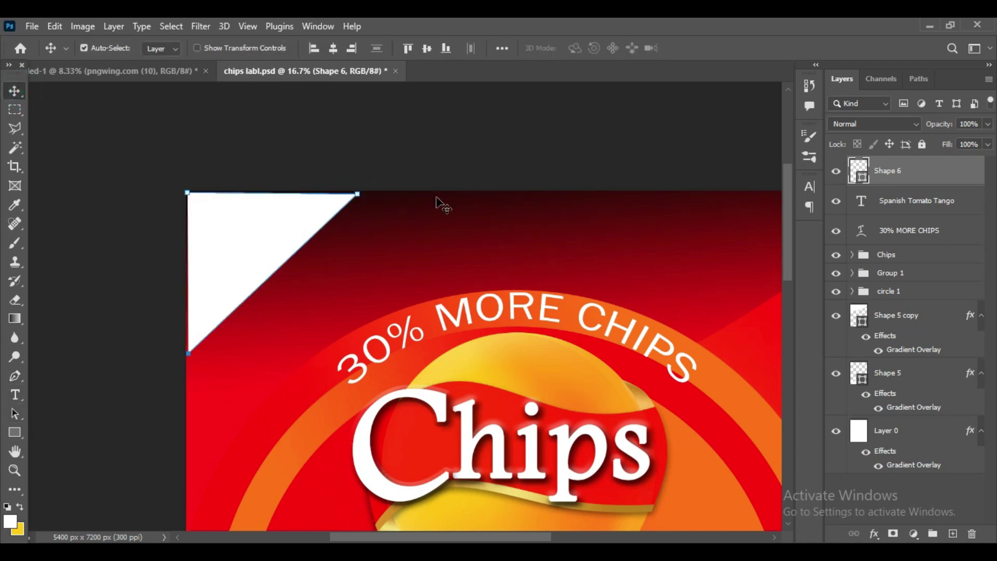
left_click(356, 196)
left_click(560, 164)
left_click(881, 170)
Type FRESH at a smaller size in the top-left corner
left_click(14, 397)
left_click(216, 279)
type("FRESH")
key("ctrl+a")
left_click_drag(338, 45, 301, 67)
left_click(696, 48)
Move FRESH onto the top-left triangle and correct its capital letters
left_click(15, 92)
key("ctrl+t")
mouse_move(180, 264)
left_mouse_down()
mouse_move(218, 230)
mouse_move(227, 234)
left_mouse_up()
left_click(722, 47)
left_click(15, 395)
type("F")
key("Caps_Lock")
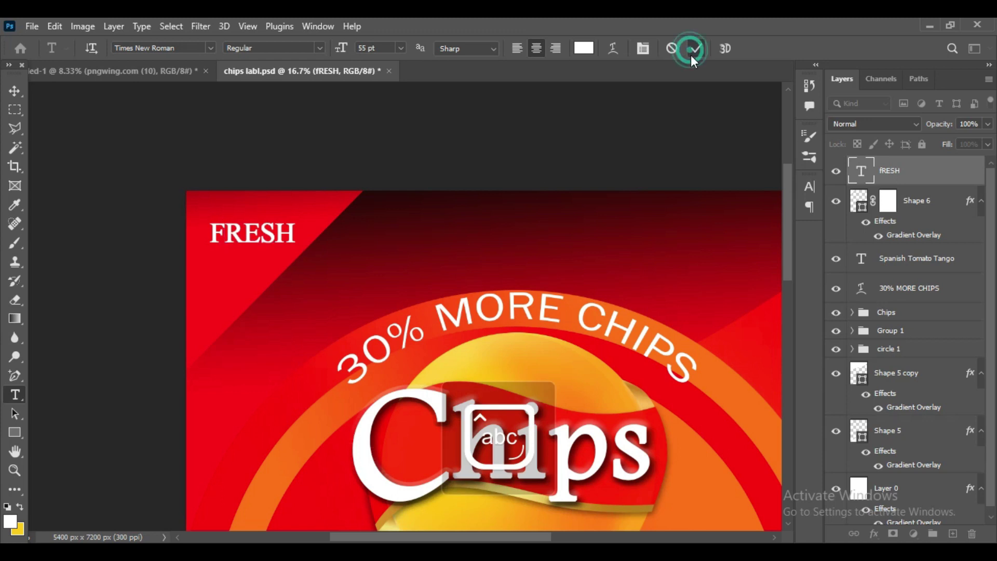
left_click(691, 54)
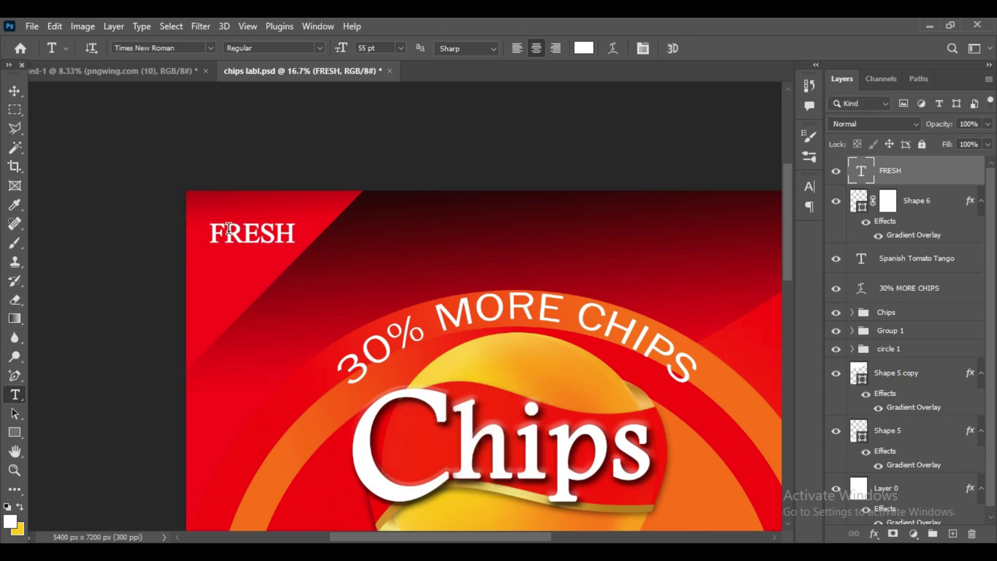
Add a second line GUARANTEED in all capitals at 41 pt
left_click(295, 232)
key("Return")
type("guara")
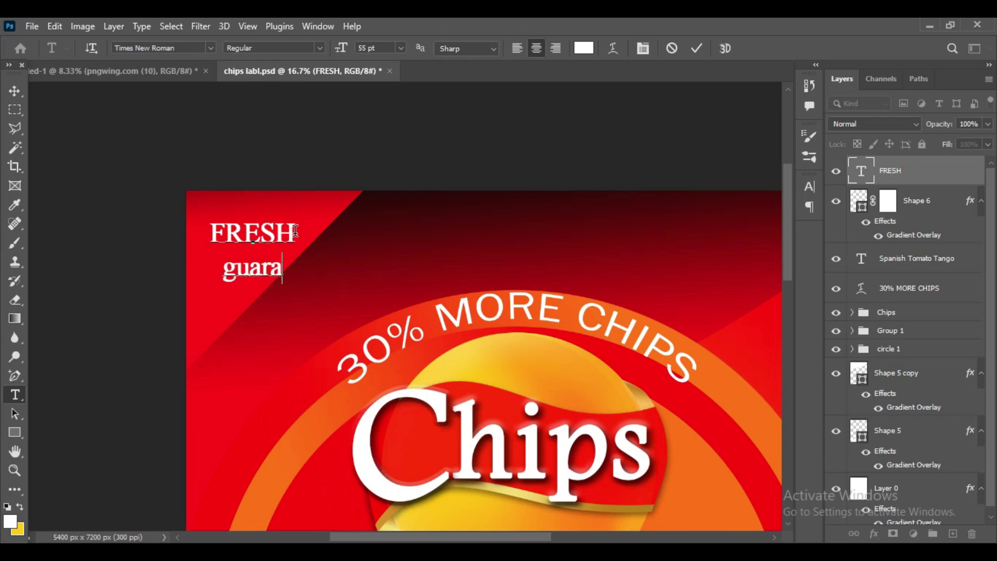
type("nteed")
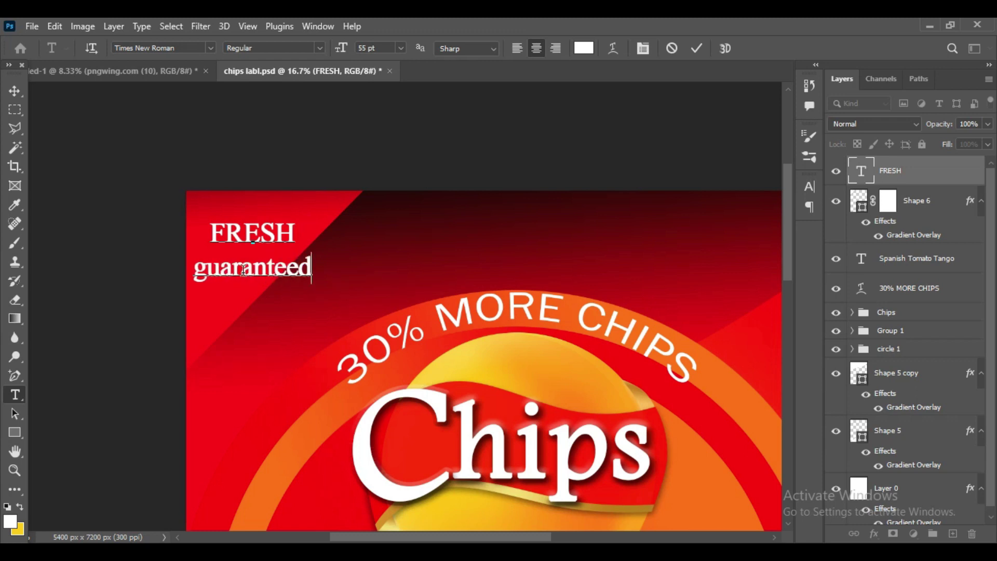
double_click(242, 270)
left_click(643, 48)
left_click(688, 287)
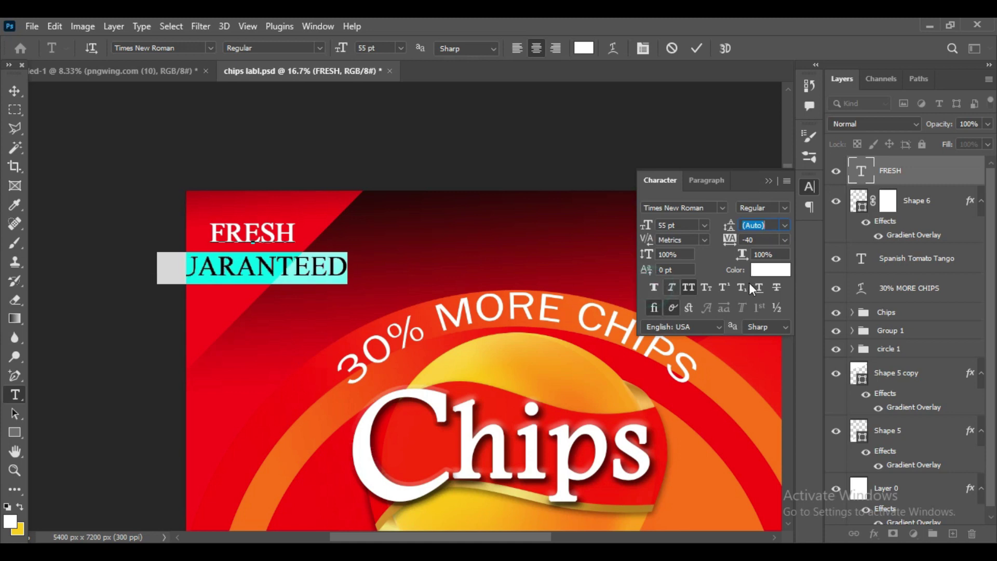
left_click(768, 180)
left_click_drag(341, 48, 331, 53)
left_click(696, 49)
Rotate the FRESH GUARANTEED text diagonally to about -48° in the corner
key("v")
key("ctrl+t")
mouse_move(279, 253)
left_mouse_down()
mouse_move(301, 220)
mouse_move(390, 172)
left_mouse_up()
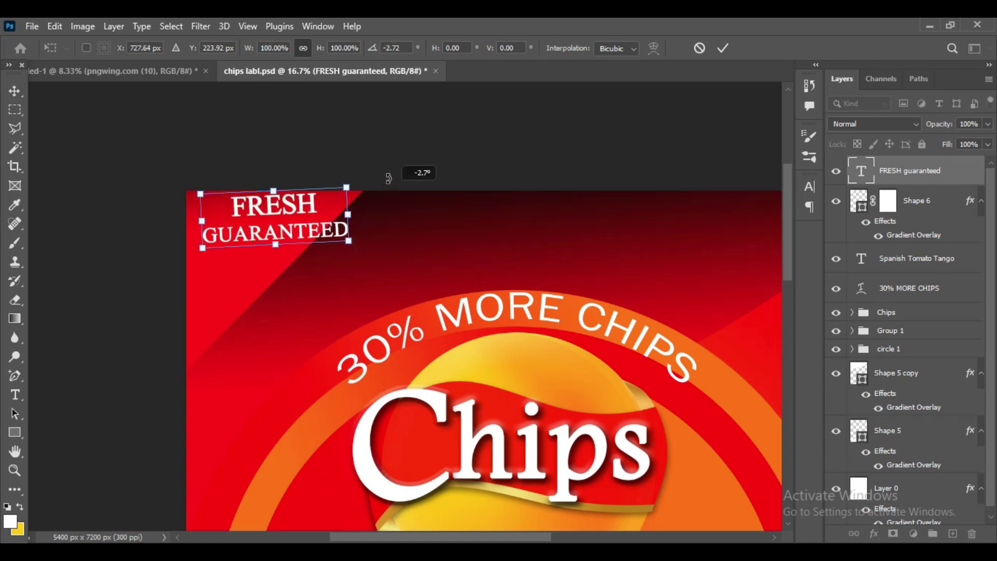
left_click_drag(285, 224, 265, 253)
left_click_drag(325, 195, 308, 179)
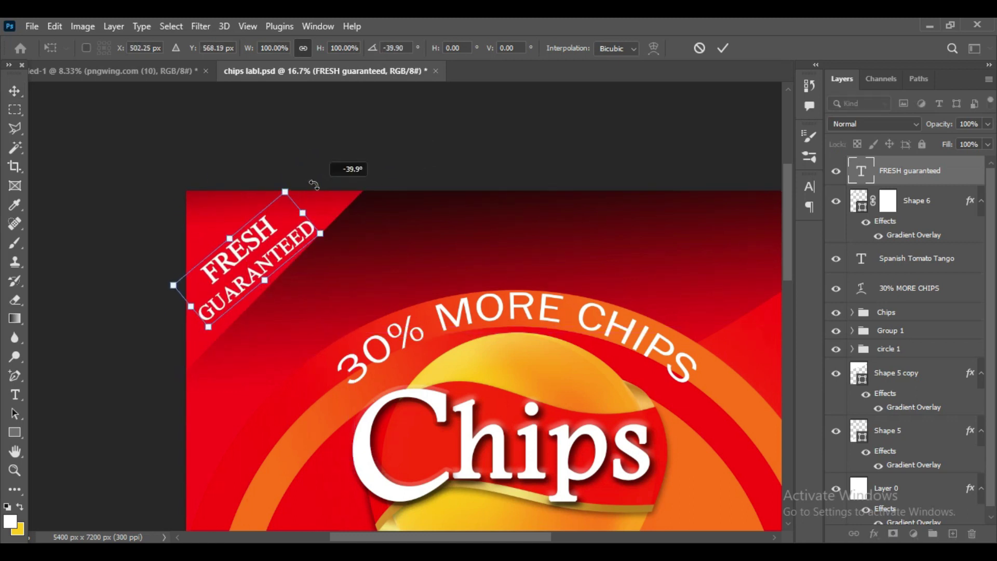
mouse_move(364, 208)
left_mouse_down()
mouse_move(344, 216)
mouse_move(374, 200)
mouse_move(339, 212)
left_mouse_up()
left_click(722, 49)
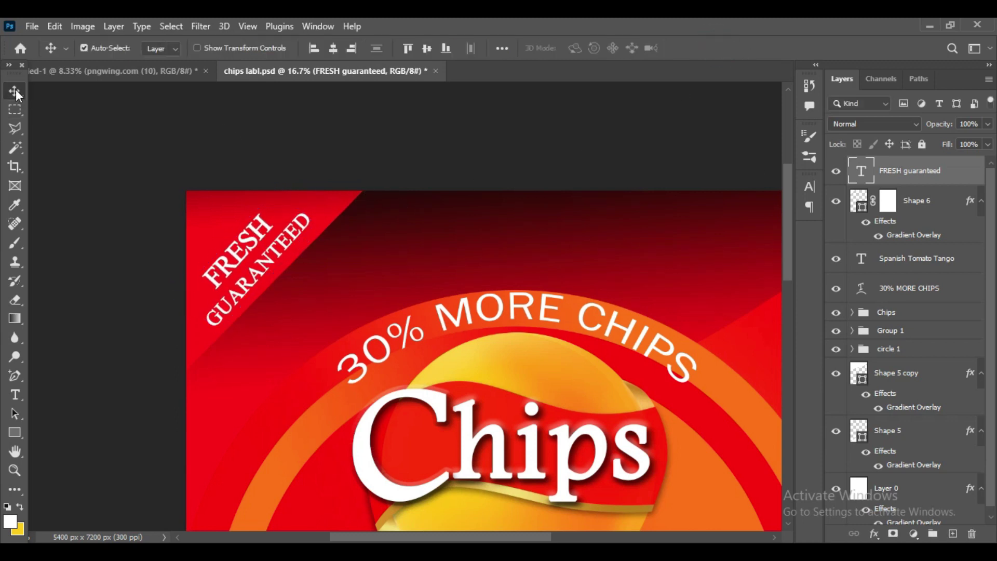
Fade the triangle's mask with a black-to-white gradient
left_click(894, 193)
left_click(15, 318)
left_click(106, 48)
left_click(616, 131)
left_click(681, 147)
left_click(905, 113)
left_click_drag(311, 203, 353, 214)
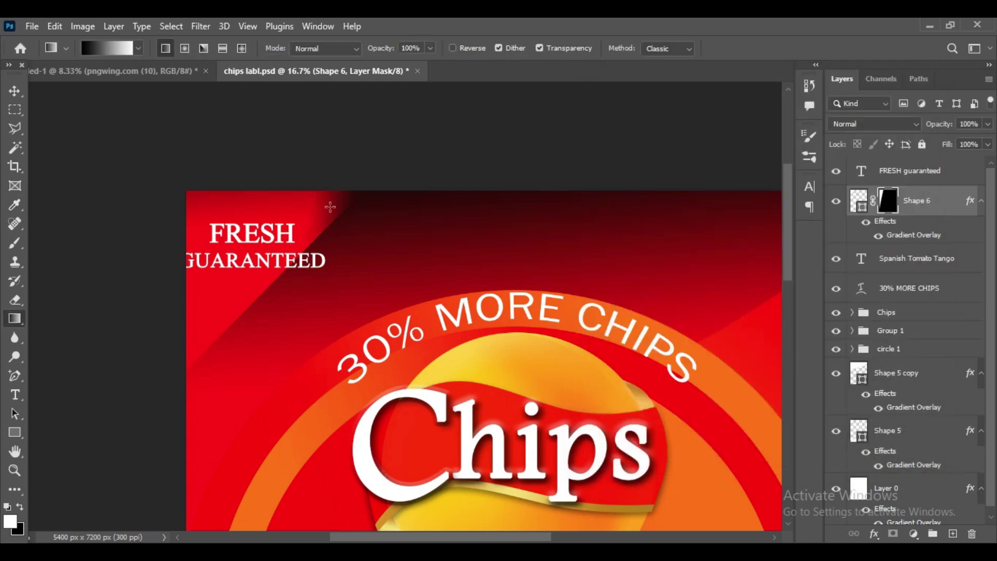
left_click_drag(293, 215, 329, 212)
key("ctrl+z")
mouse_move(260, 198)
left_mouse_down()
mouse_move(353, 209)
mouse_move(338, 190)
left_mouse_up()
Reposition the badge text down-left and rotate it to about -45°
left_click(14, 91)
left_click(889, 177)
key("ctrl+t")
left_click_drag(283, 236, 267, 252)
left_click_drag(322, 208, 329, 216)
left_click(721, 49)
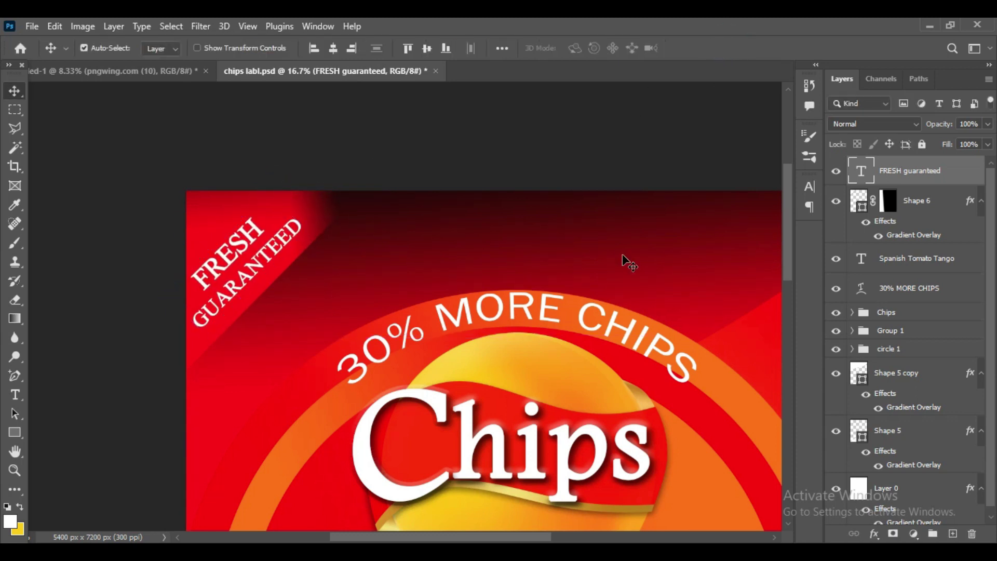
key("shift+Right")
key("shift+Right")
key("shift+Right")
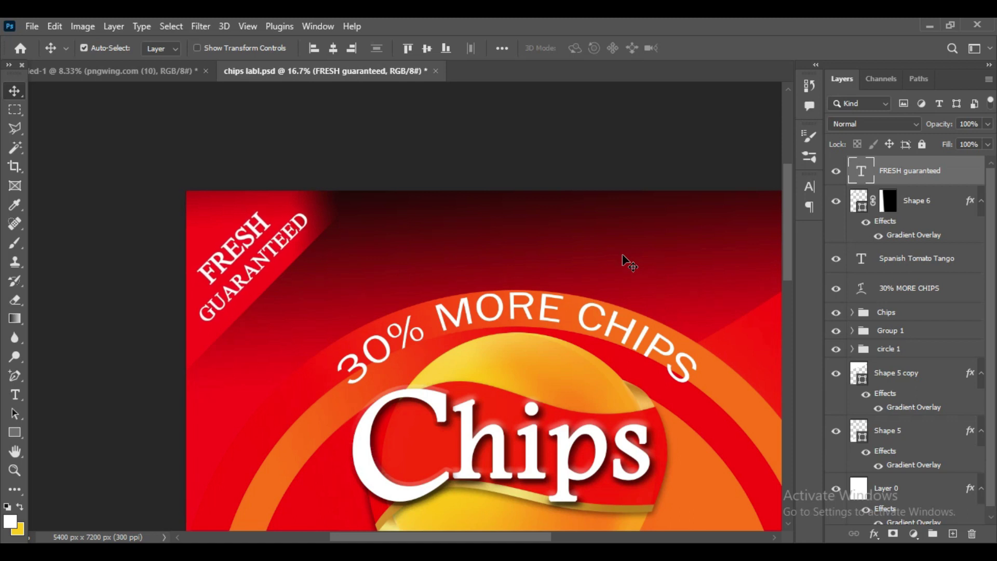
Redraw the triangle mask's gradient fade and nudge the badge text into place
left_click(882, 202)
key("g")
left_click_drag(360, 207, 673, 216)
key("v")
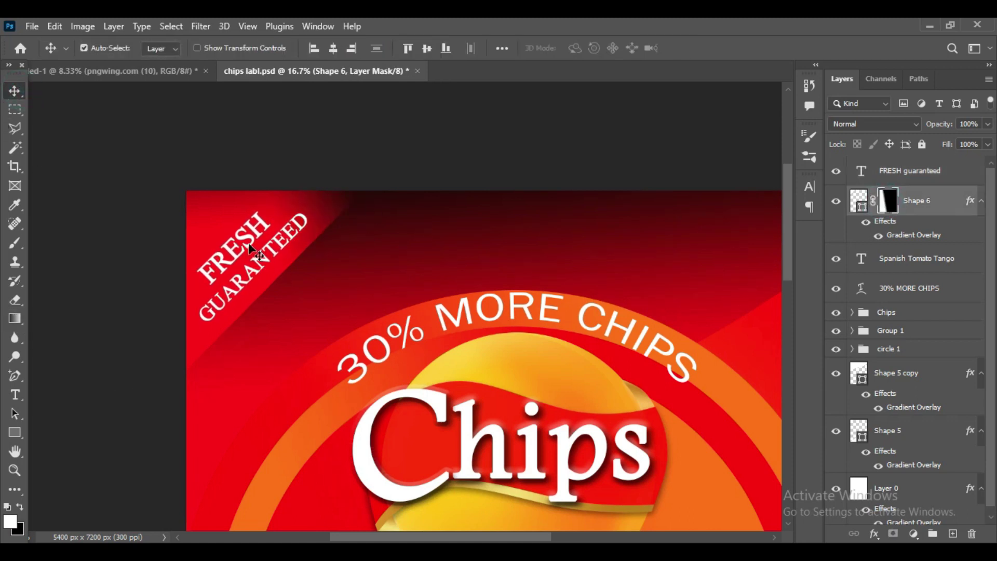
left_click_drag(250, 244, 246, 236)
key("shift+Left")
key("shift+Left")
key("shift+Left")
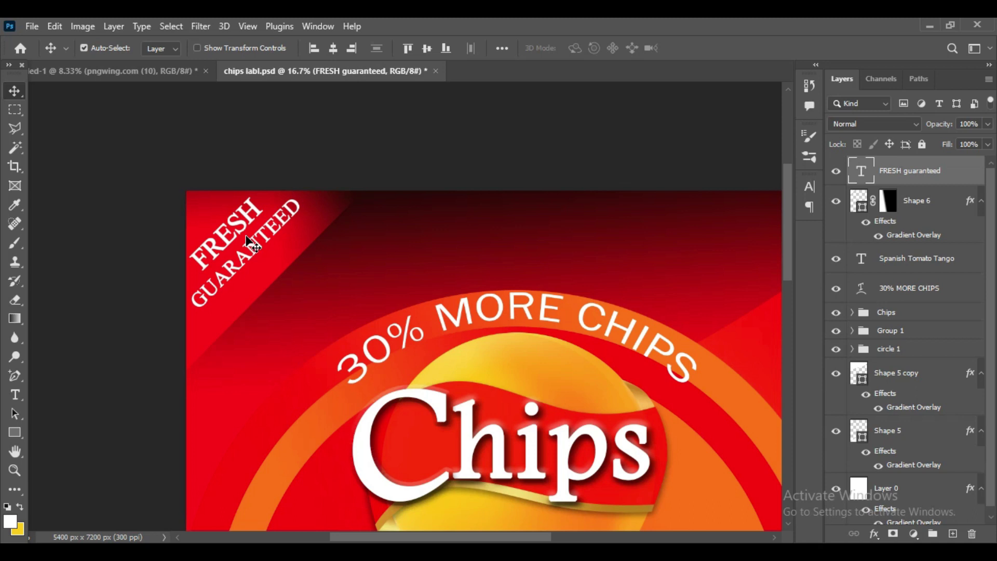
left_click(15, 395)
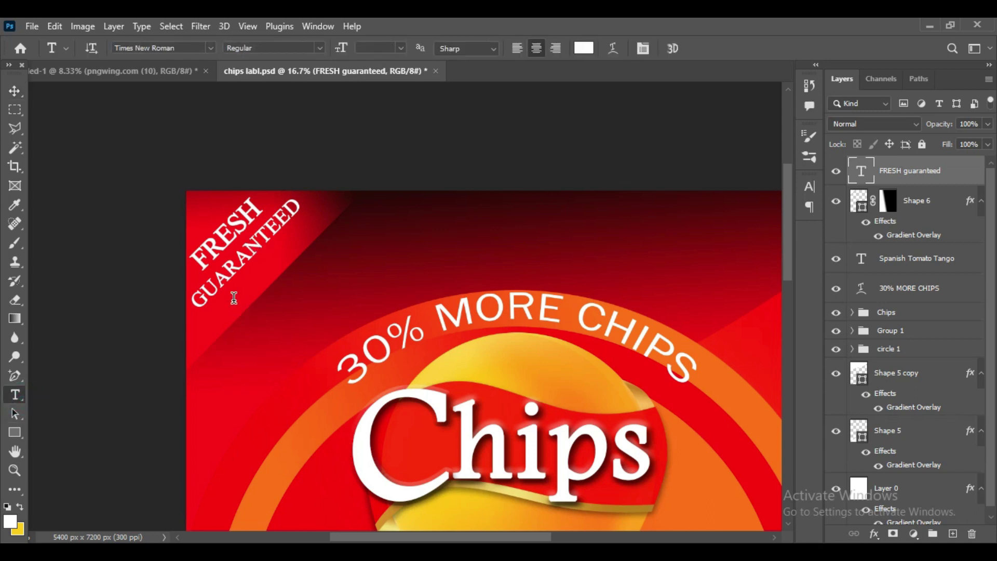
left_click(233, 288)
Hide FRESH GUARANTEED and type 'untill printed date' at 65 pt
left_click(836, 171)
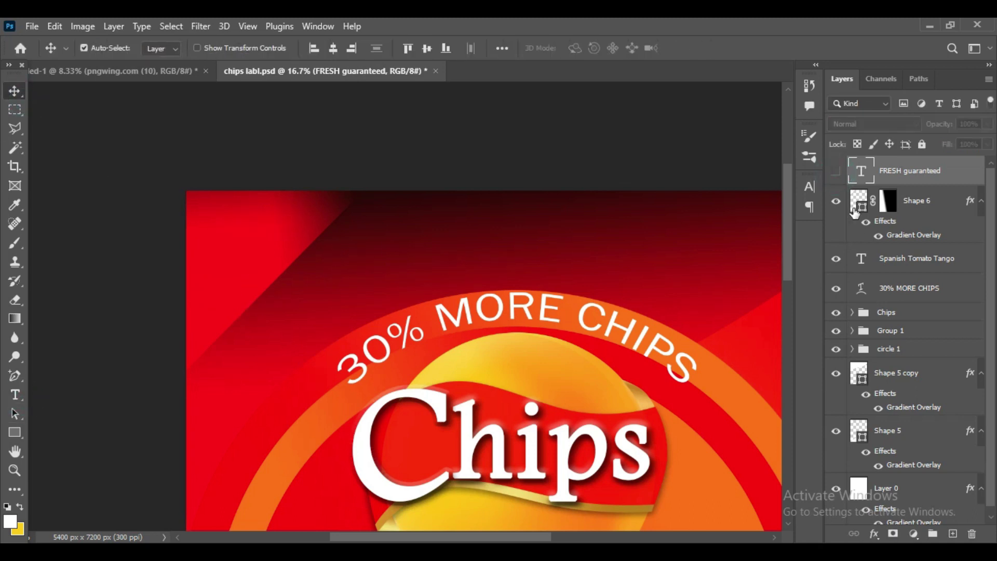
left_click(16, 395)
left_click(331, 294)
left_click(386, 48)
type("65")
key("Return")
type("untill")
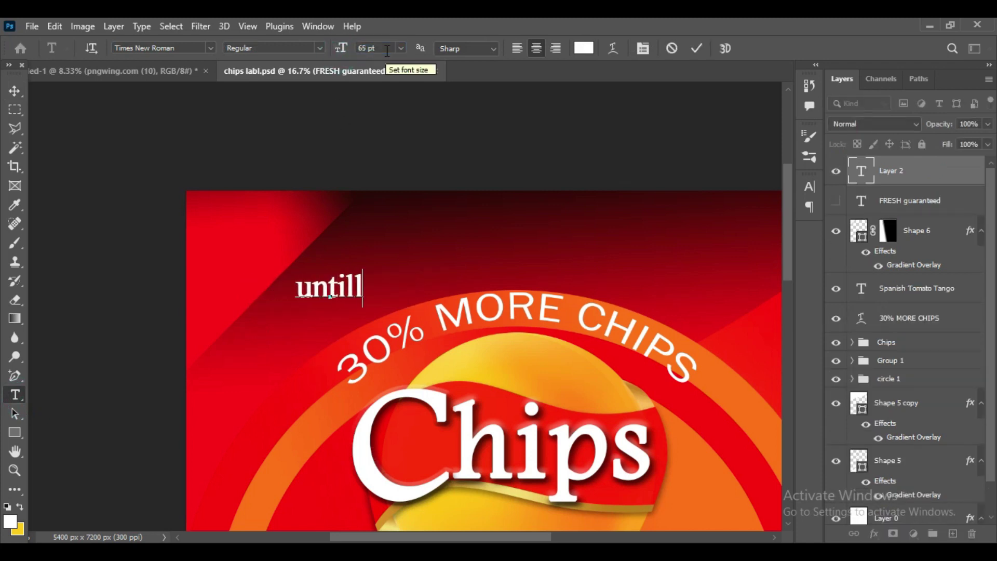
type(" printed date")
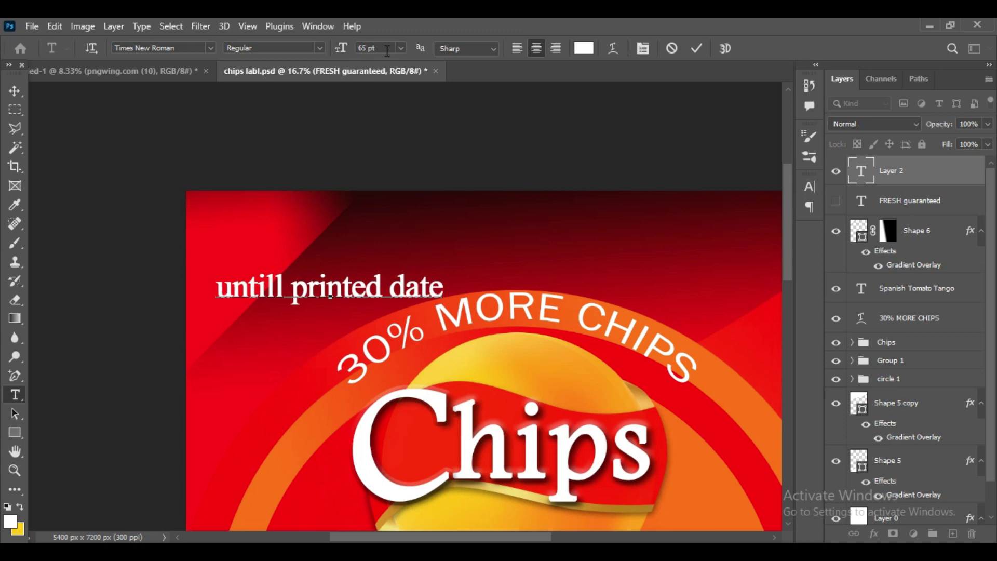
Make the date line all capitals and commit it
triple_click(345, 270)
left_click(809, 187)
left_click(688, 287)
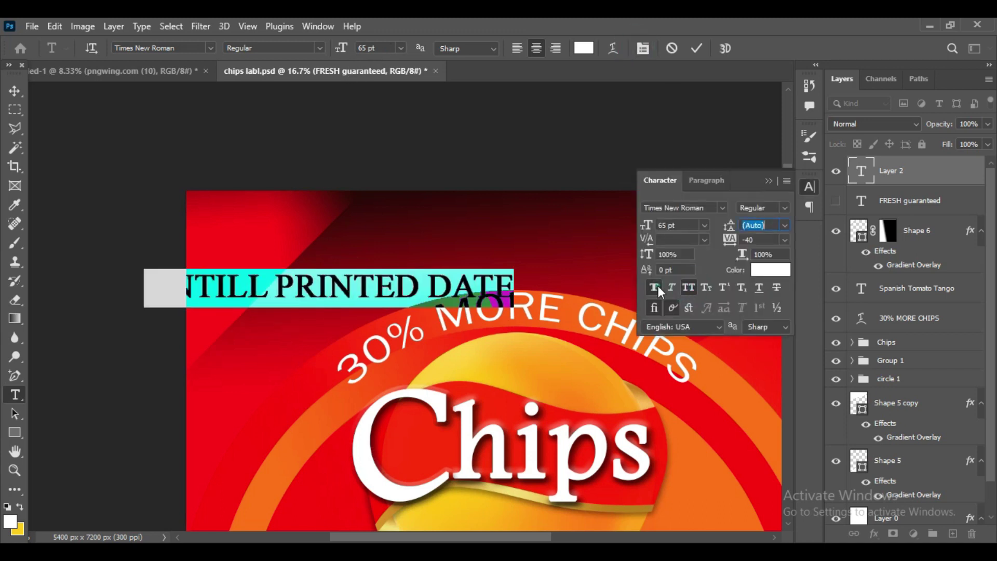
left_click(762, 185)
left_click(696, 48)
Shrink UNTILL PRINTED DATE and tilt it diagonally to -45° under the badge text
key("ctrl+t")
mouse_move(506, 288)
left_mouse_down()
mouse_move(335, 281)
mouse_move(318, 186)
mouse_move(311, 214)
left_mouse_up()
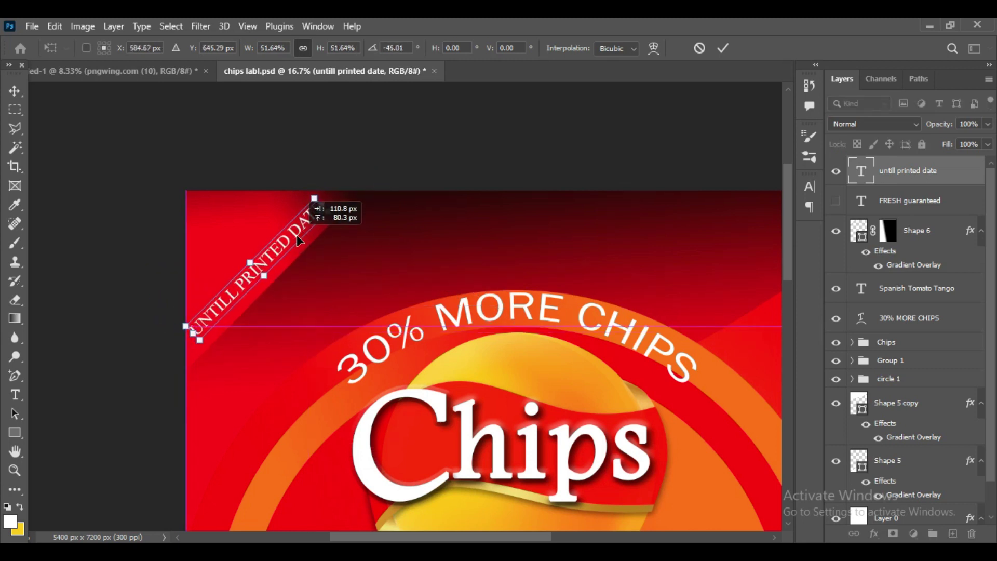
left_click_drag(272, 245, 279, 248)
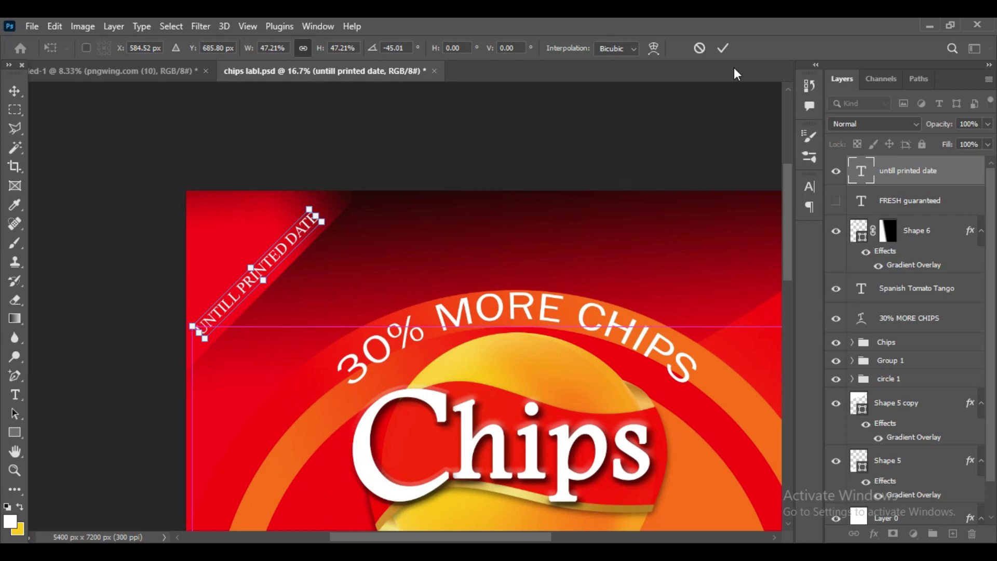
left_click(721, 48)
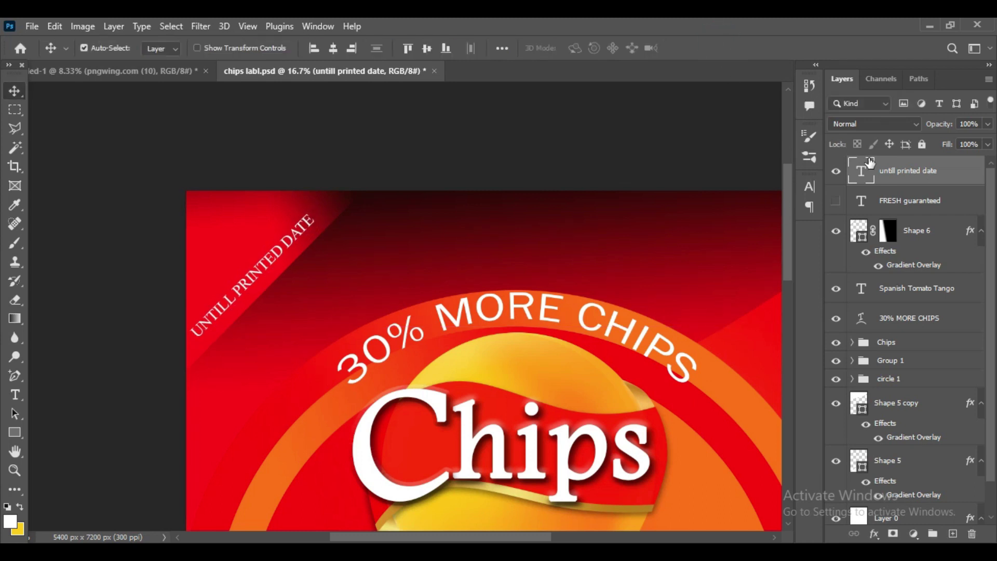
Color the whole date line yellow in the Character panel
left_click(14, 394)
left_click(262, 260)
key("ctrl+a")
left_click(808, 185)
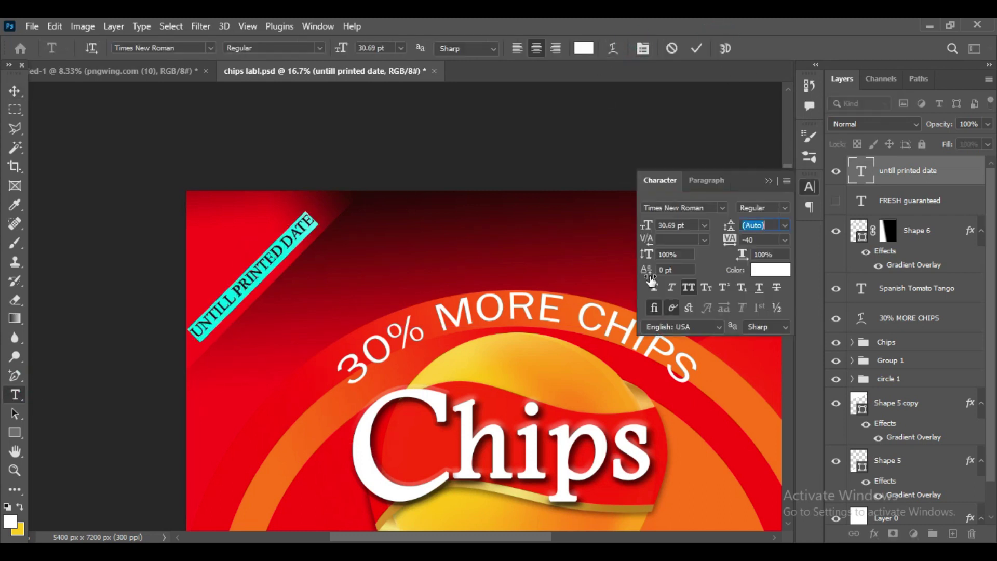
left_click(696, 48)
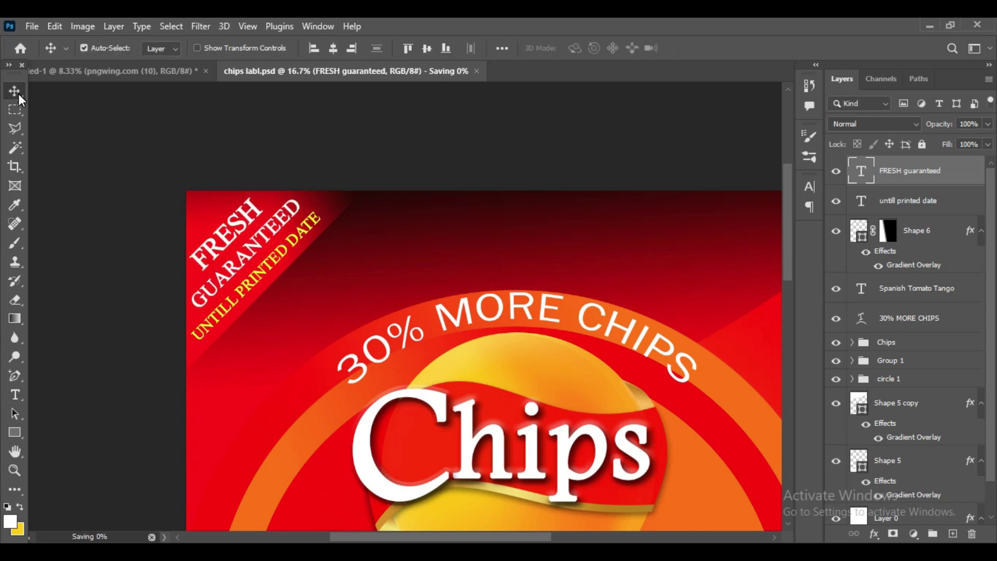
Add a white 'Potato Chips' text line over the tomato in Adobe Caslon Pro
key("ctrl+0")
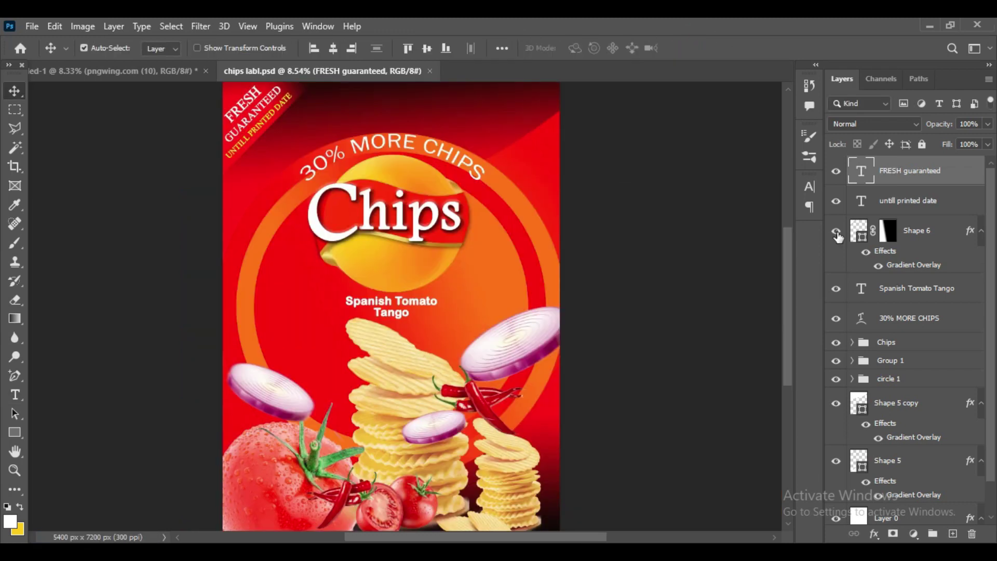
scroll(544, 262, "down", 2)
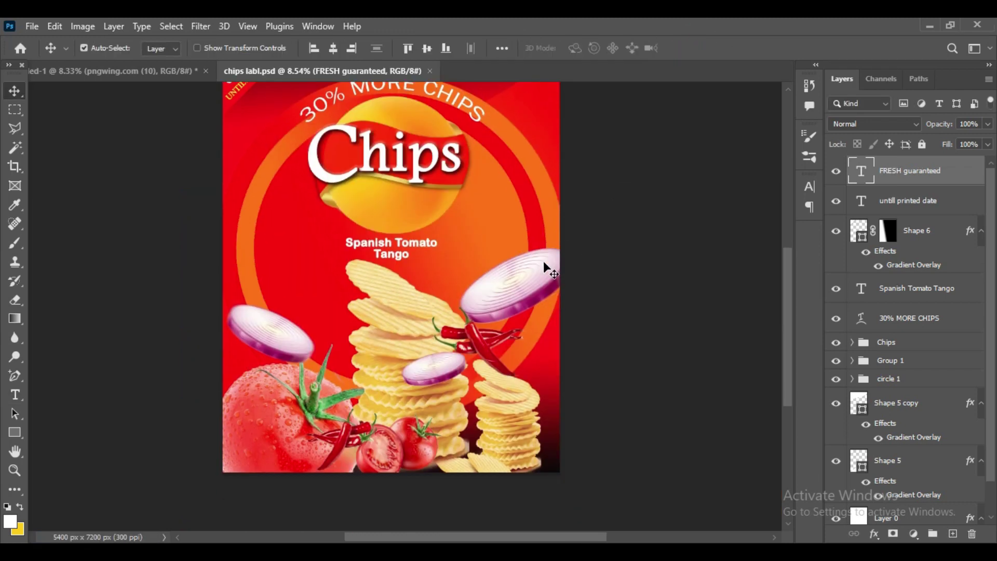
left_click(15, 394)
left_click(266, 432)
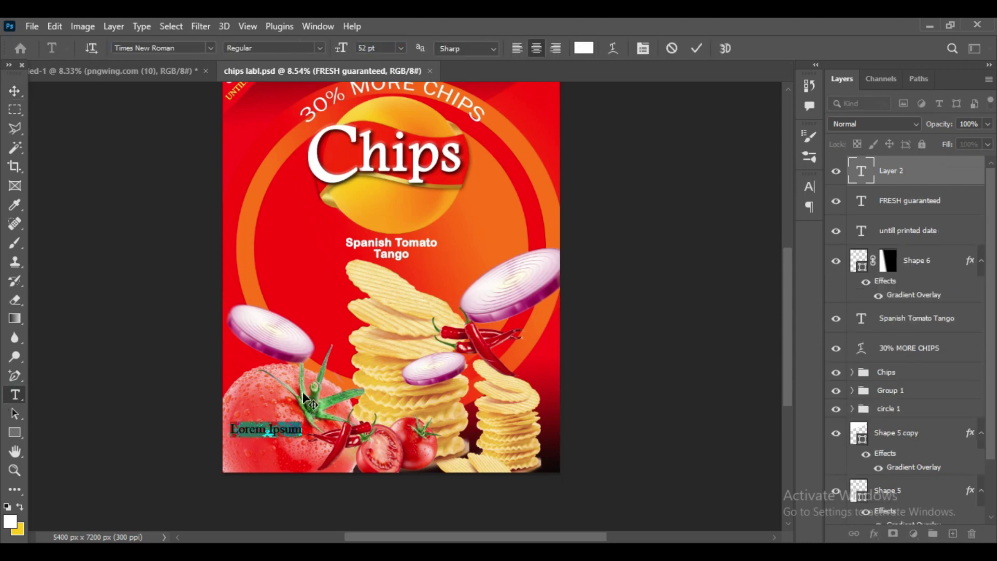
key("ctrl+a")
left_click(341, 48)
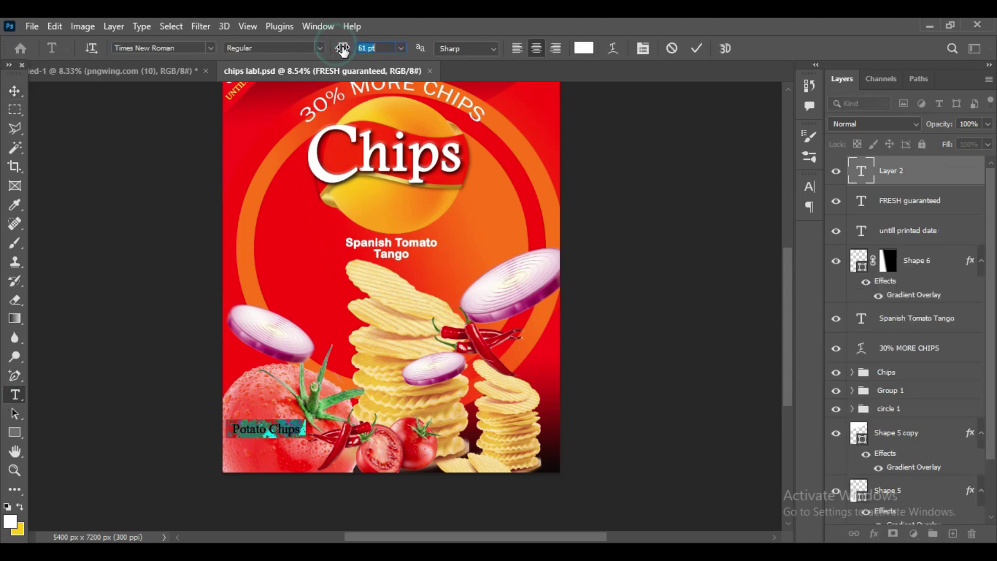
left_click(210, 48)
left_click(200, 297)
Give the Potato Chips text a tight, small drop shadow
left_click(809, 186)
left_click(768, 180)
left_click(873, 533)
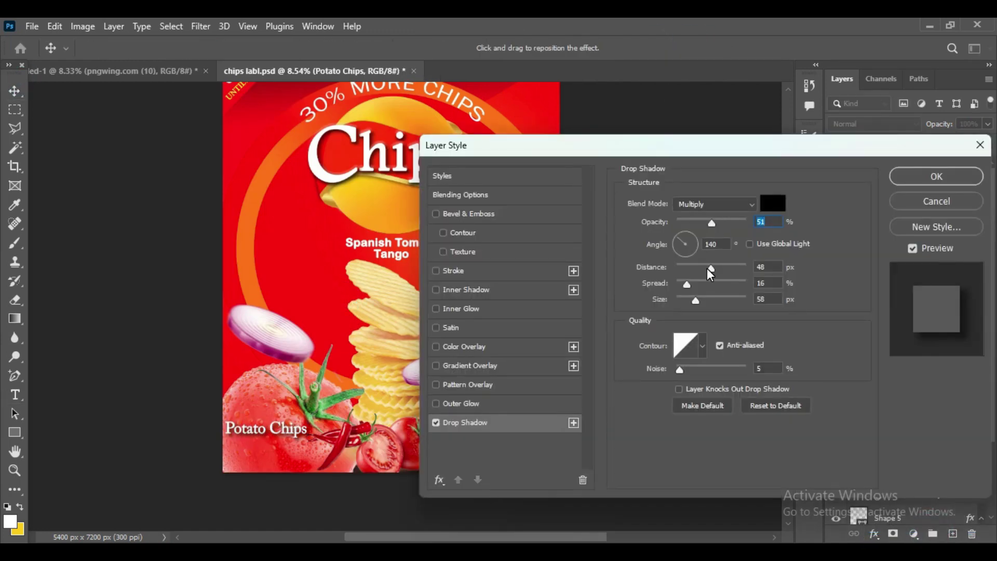
left_click_drag(682, 268, 679, 303)
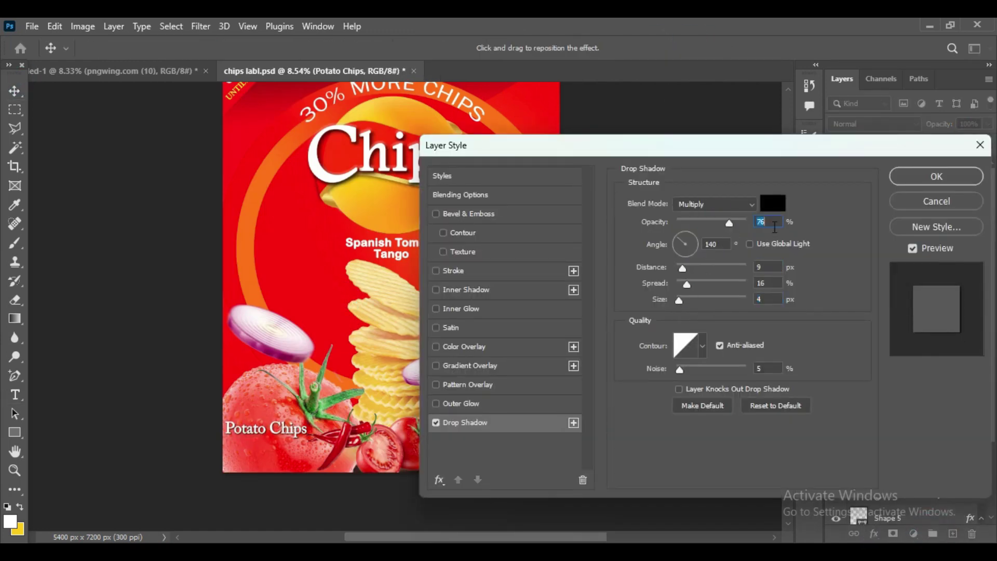
left_click(902, 179)
Reposition the Potato Chips line up over the tomato
key("ctrl+plus")
key("ctrl+plus")
left_click_drag(291, 411, 330, 455)
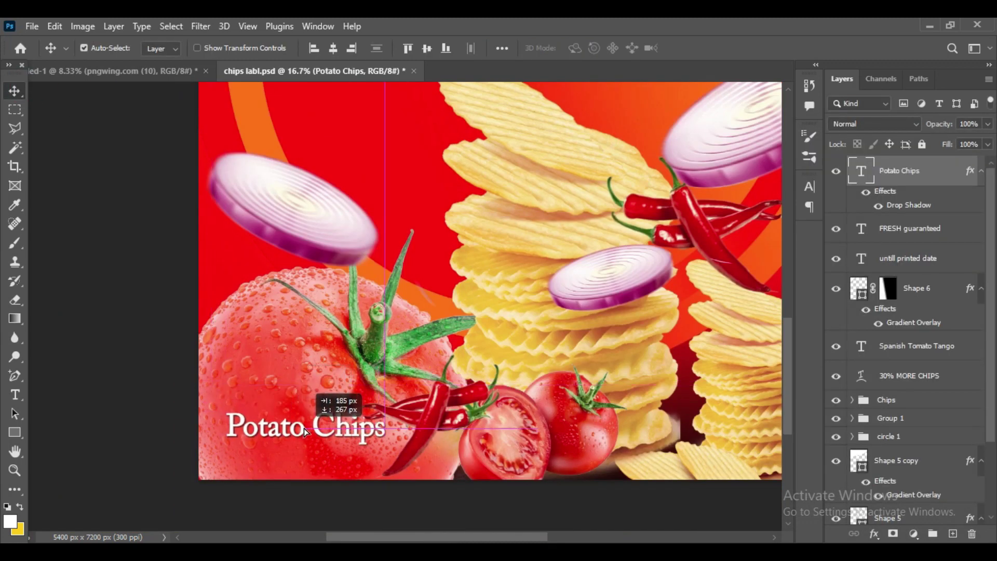
left_click(375, 419)
mouse_move(375, 419)
left_mouse_down()
mouse_move(381, 354)
mouse_move(380, 384)
left_mouse_up()
Duplicate the Potato Chips line and retype the copy as 'NET WT. OZ(28.3 g)'
key("t")
left_click(315, 384)
key("ctrl+a")
type("NET WT. OZ")
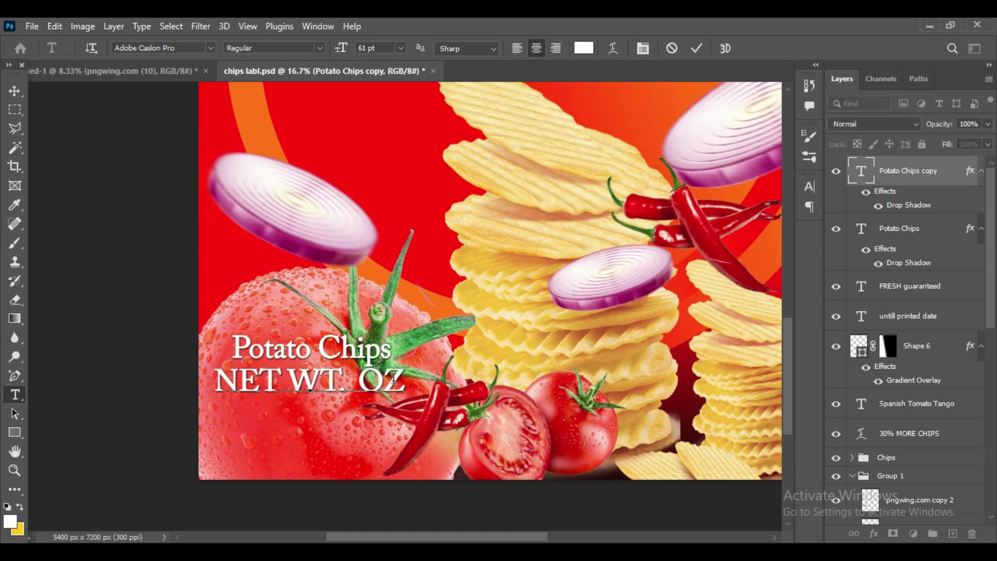
type("(28.3 g)")
left_click(696, 48)
key("v")
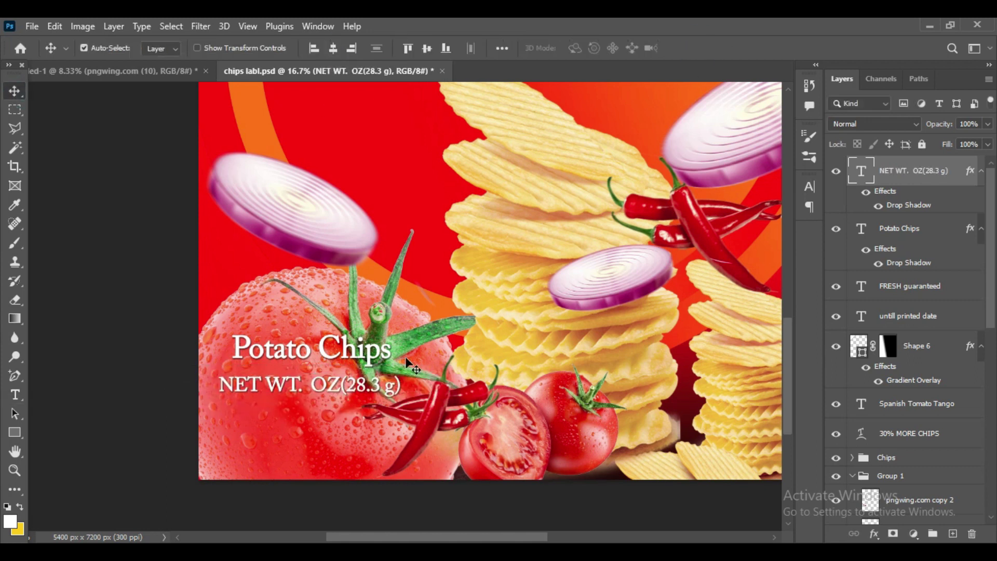
Move the net weight and Potato Chips lines down to the bottom-left corner
left_click_drag(338, 384, 340, 434)
mouse_move(337, 353)
left_mouse_down()
mouse_move(343, 405)
mouse_move(383, 439)
mouse_move(379, 416)
left_mouse_up()
key("ctrl+0")
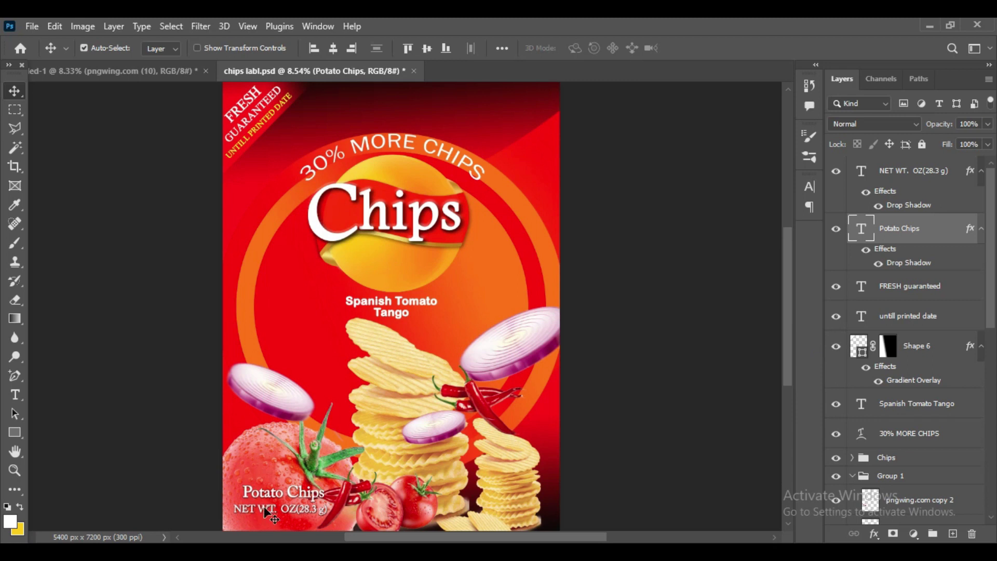
double_click(265, 513)
Group the FRESH guaranteed, untill printed date and Shape 6 badge layers
left_click(14, 92)
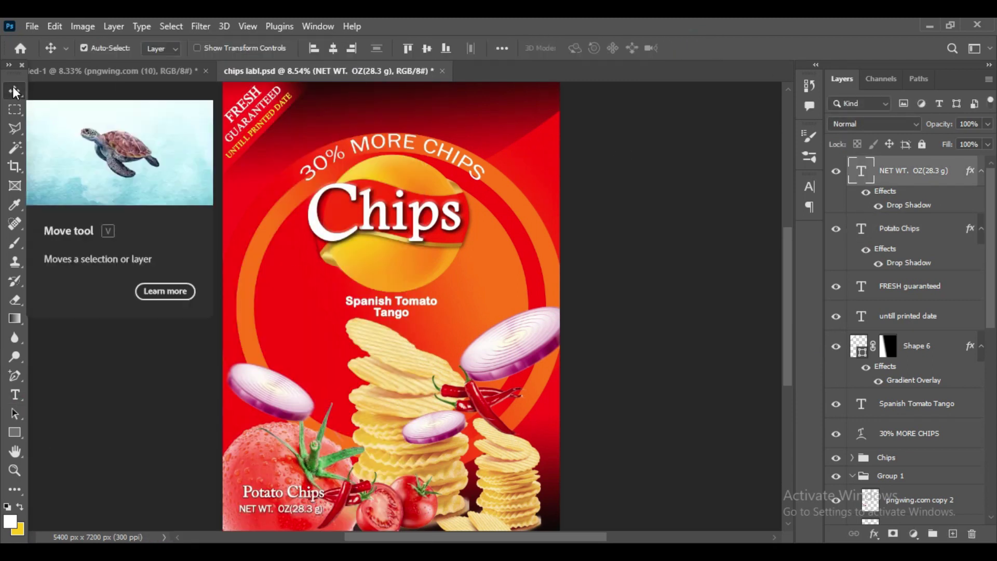
scroll(631, 252, "up", 1)
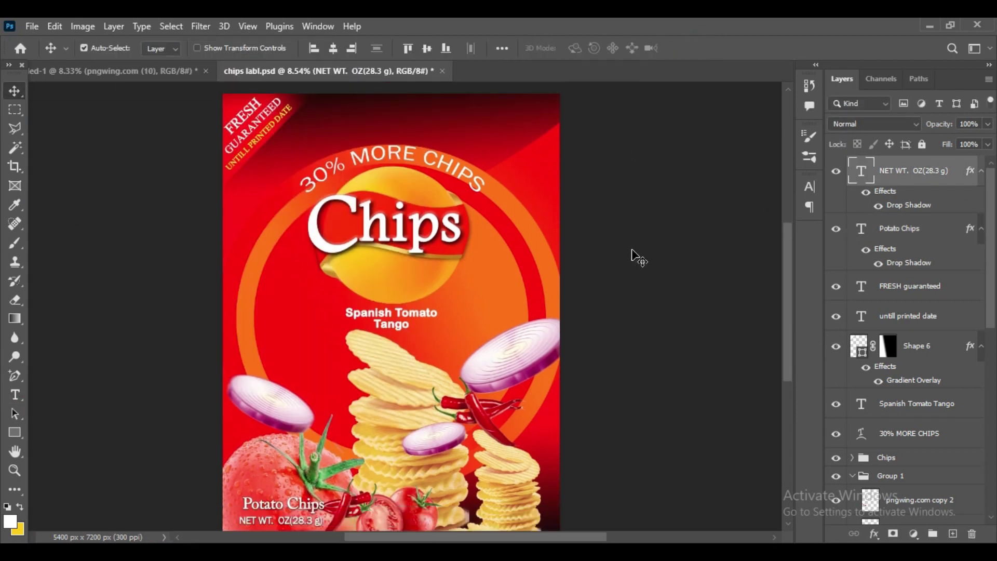
left_click(908, 286)
left_click(914, 345)
left_click(908, 286, "shift")
key("ctrl+g")
Move the Group 2 corner badge below 30% MORE CHIPS and nudge it into place
left_click(904, 305)
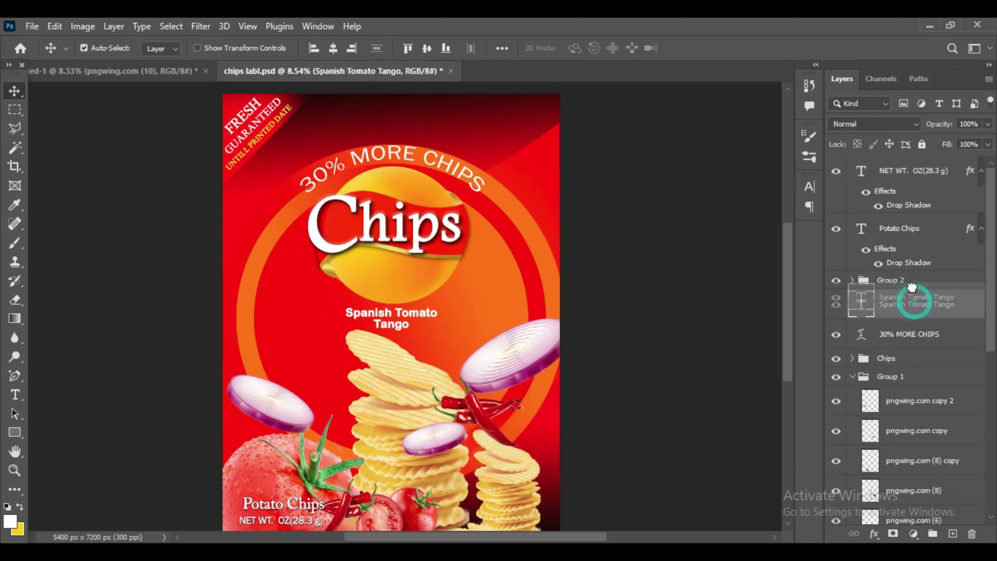
left_click_drag(904, 280, 916, 347)
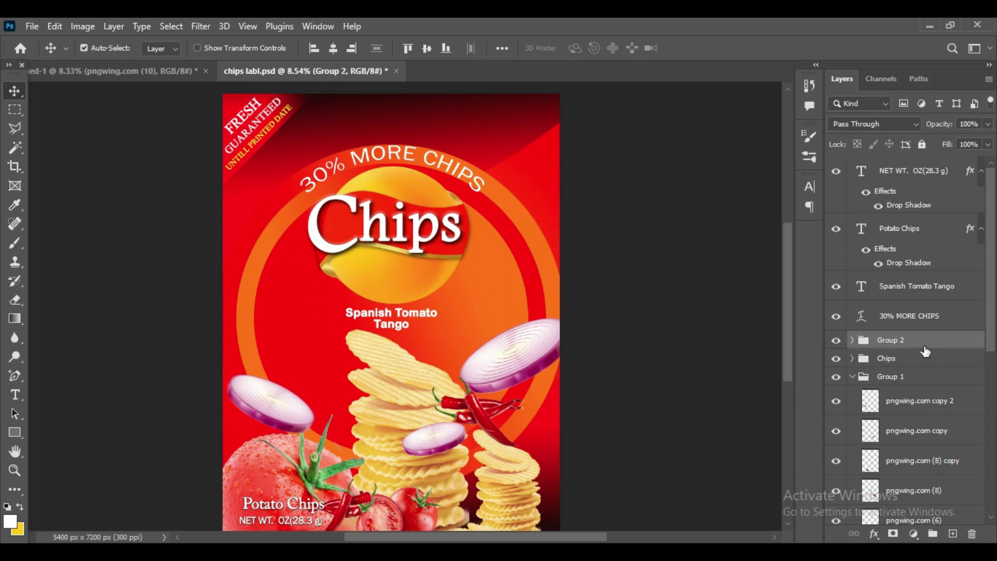
key("Right")
key("Right")
key("Down")
key("Down")
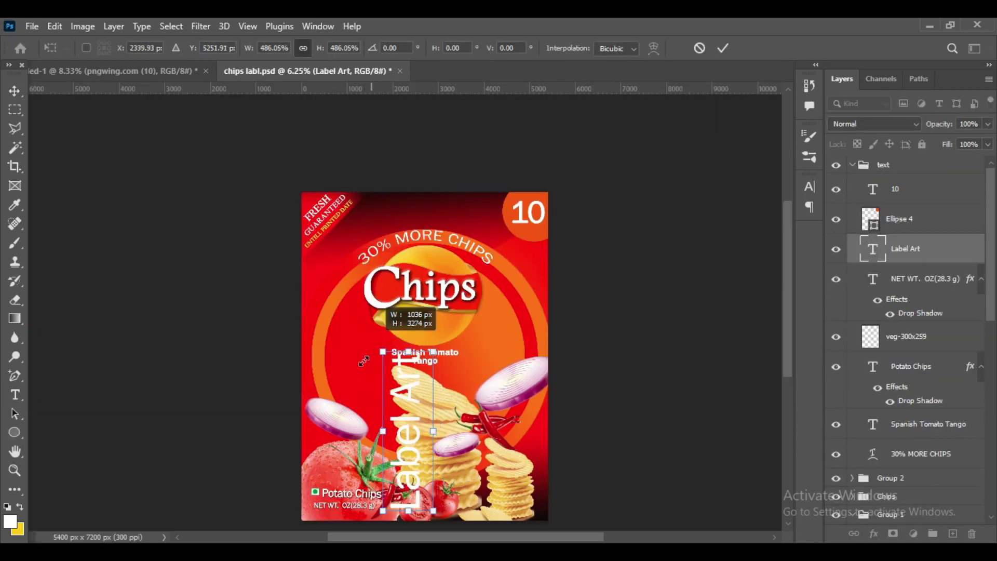
Shrink Label Art onto the left edge and stack two duplicates above it
left_click_drag(391, 480, 314, 369)
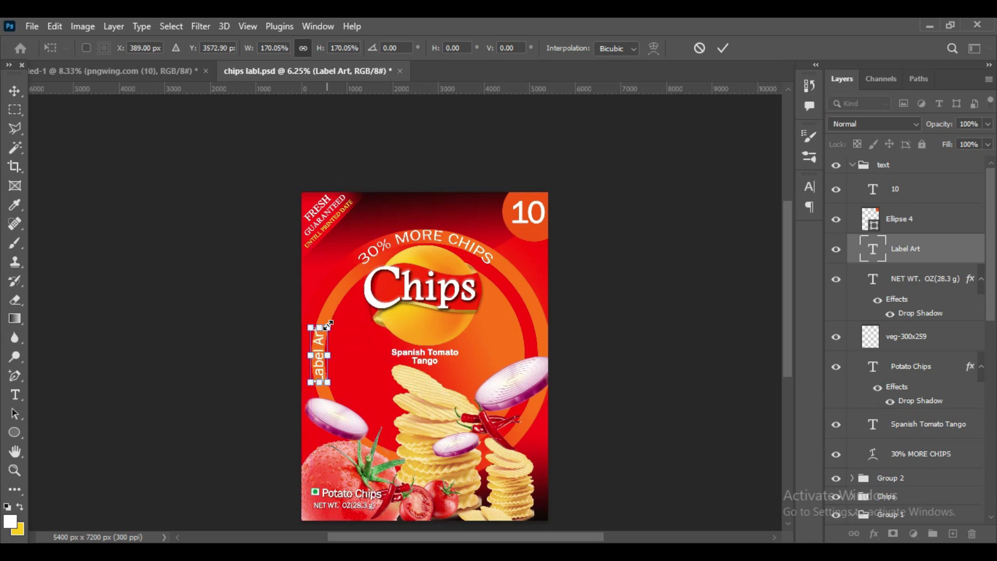
left_click(723, 48)
key("ctrl+j")
key("ctrl+t")
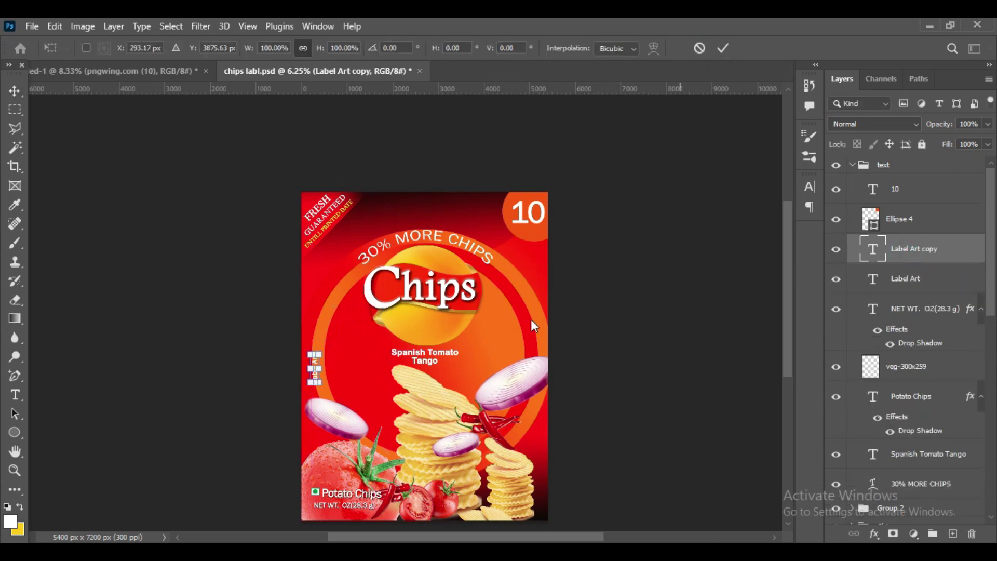
scroll(317, 358, "up", 3)
left_click_drag(300, 353, 332, 207)
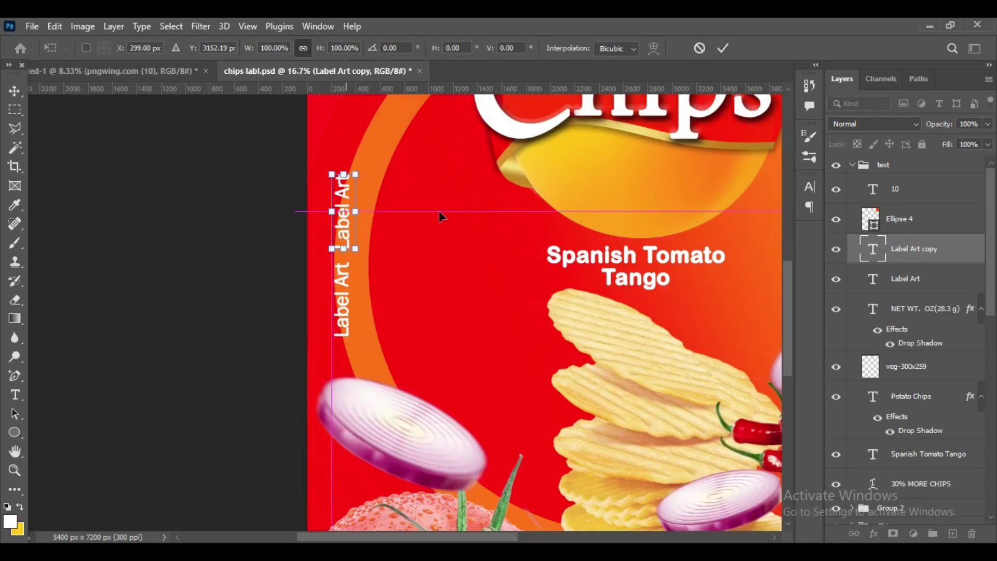
scroll(438, 216, "up", 2)
key("Return")
left_click_drag(350, 285, 349, 197)
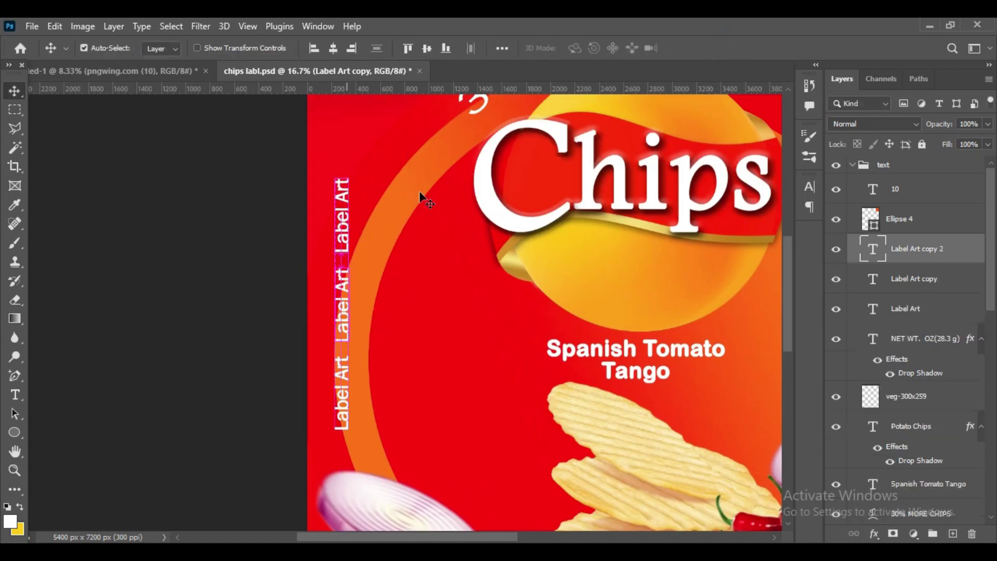
Group the three Label Art lines as Group 3 and nudge them left
key("ctrl+0")
left_click(914, 308, "shift")
key("ctrl+g")
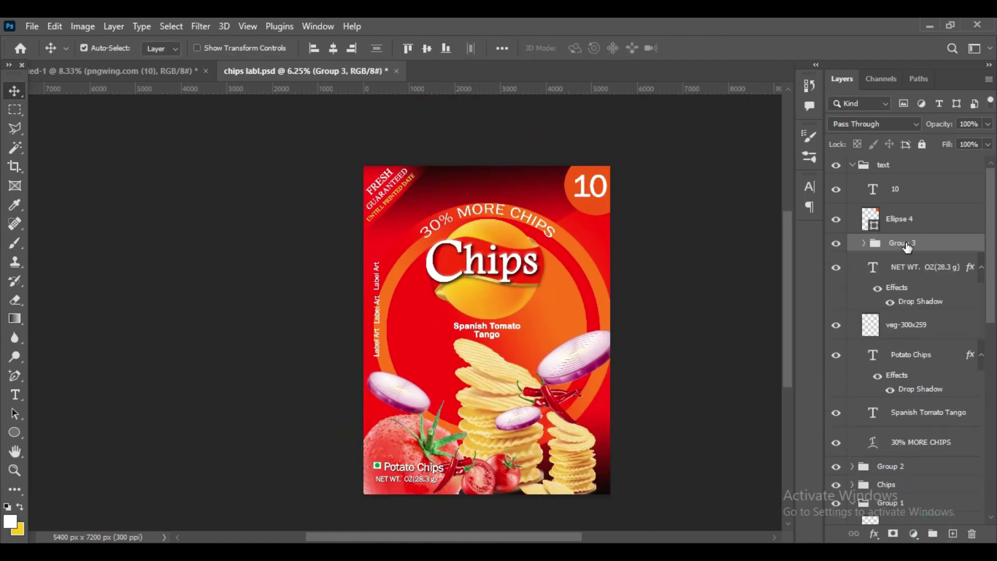
key("ctrl+t")
key("shift+Left")
key("shift+Left")
key("shift+Left")
key("Left")
key("Left")
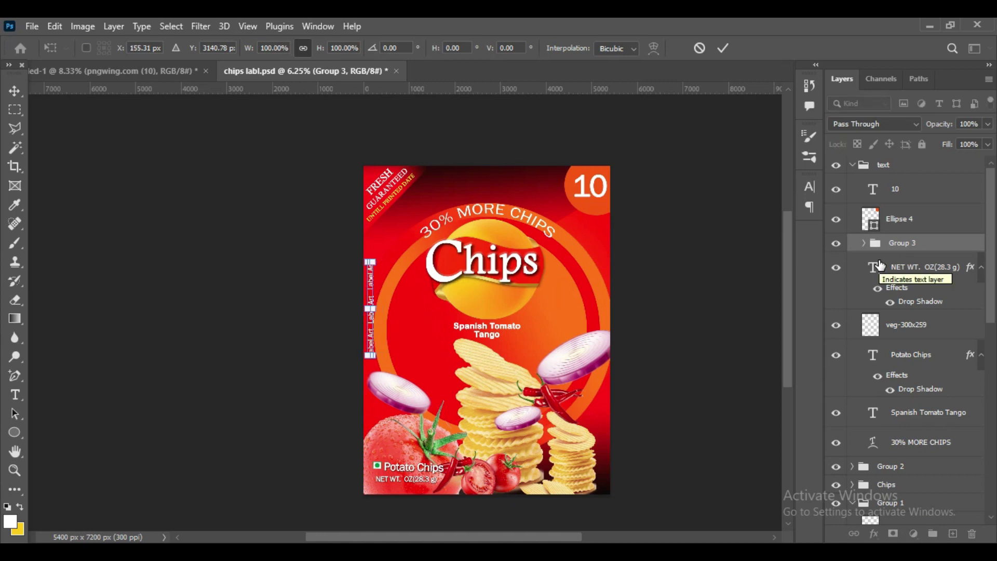
left_click(723, 48)
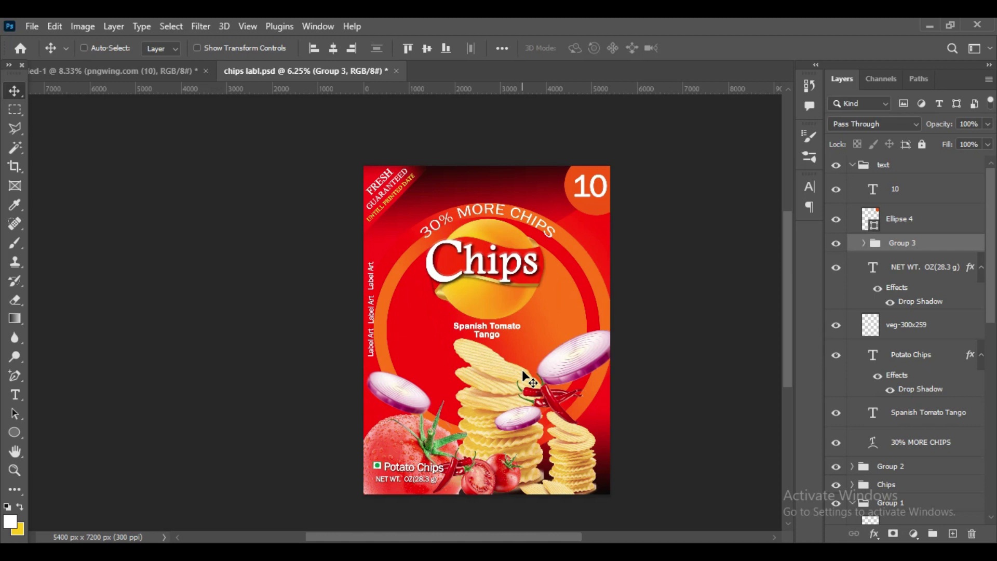
scroll(523, 371, "up", 1)
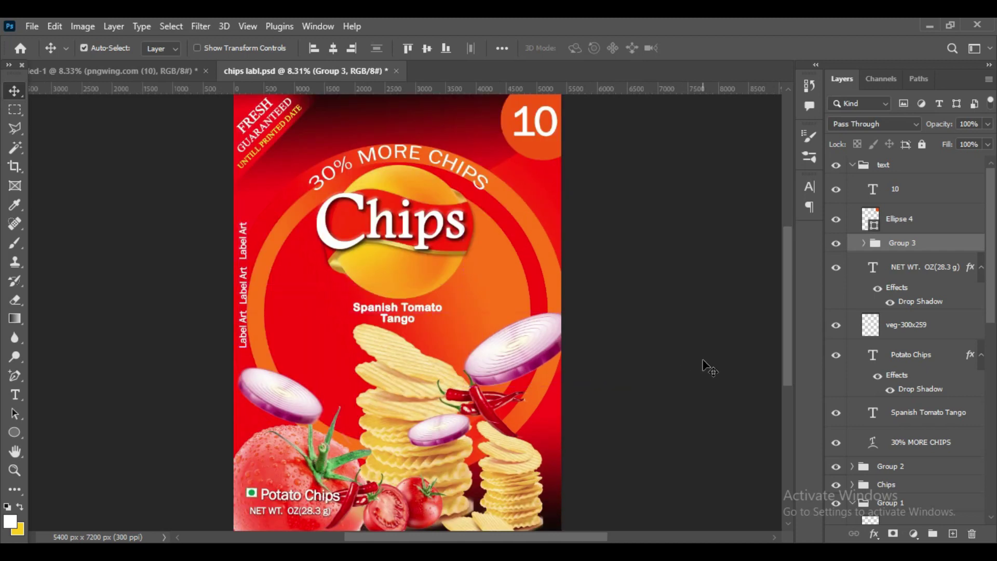